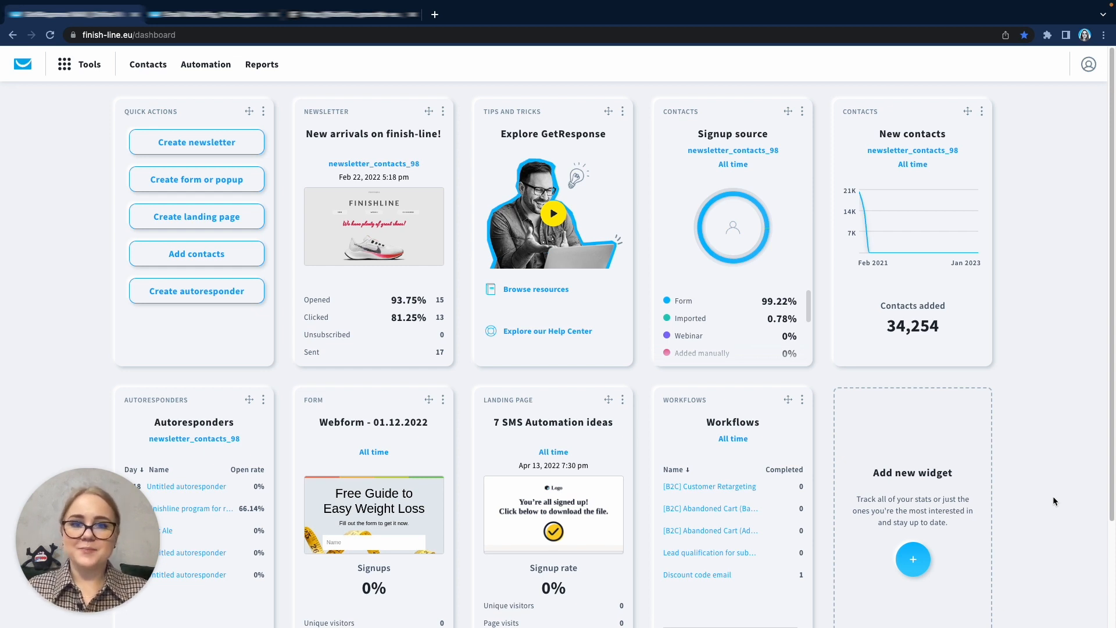
# Step: Add the List size widget from the widget library to the dashboard
pyautogui.click(925, 546)
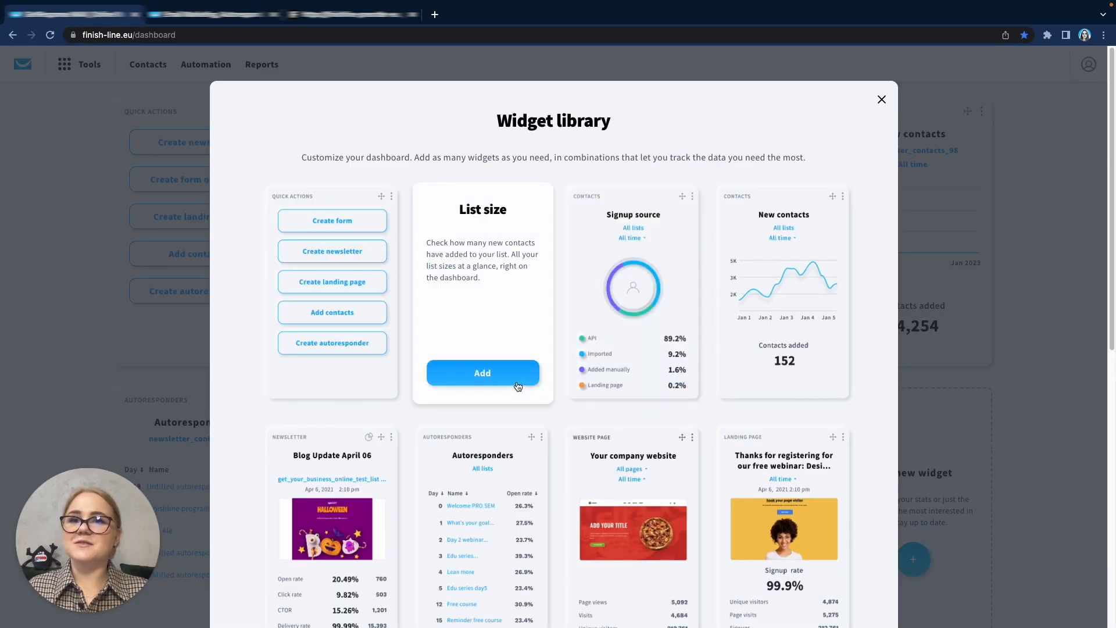
pyautogui.click(507, 379)
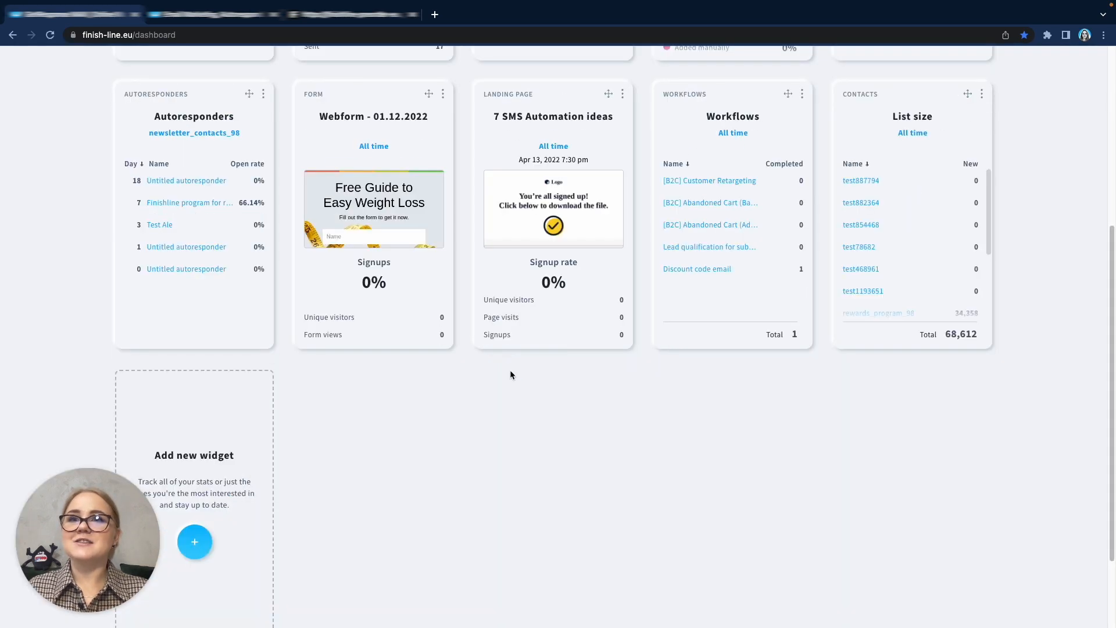
pyautogui.moveTo(1113, 425); pyautogui.dragTo(1092, 231)
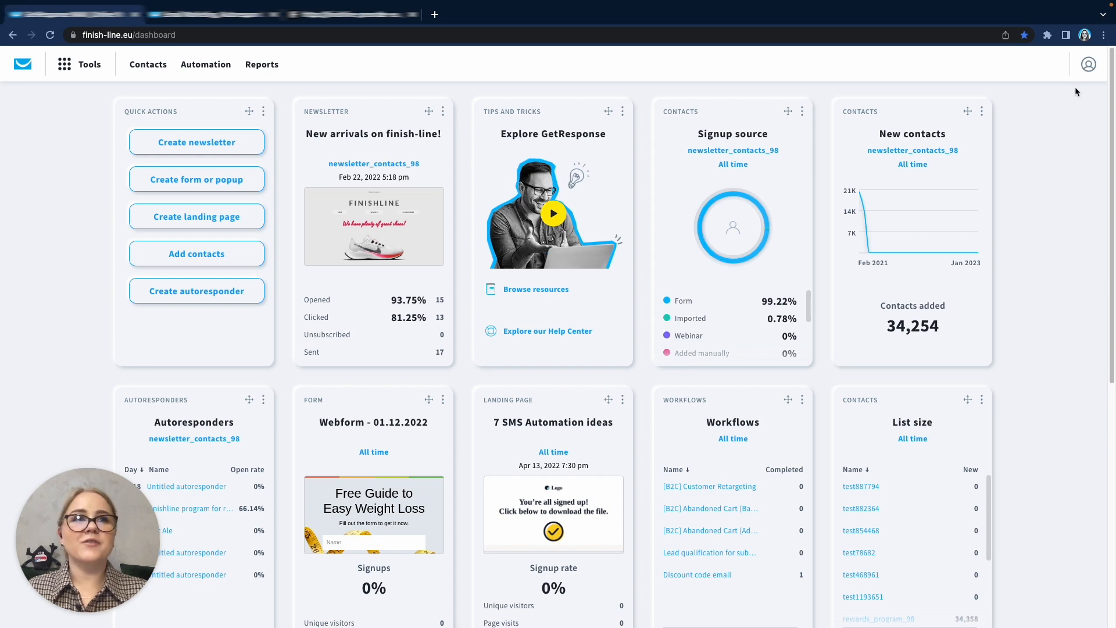
# Step: Examine the account management pages, covering the accounts list, the users list and the account limits
pyautogui.click(1088, 67)
pyautogui.click(1061, 133)
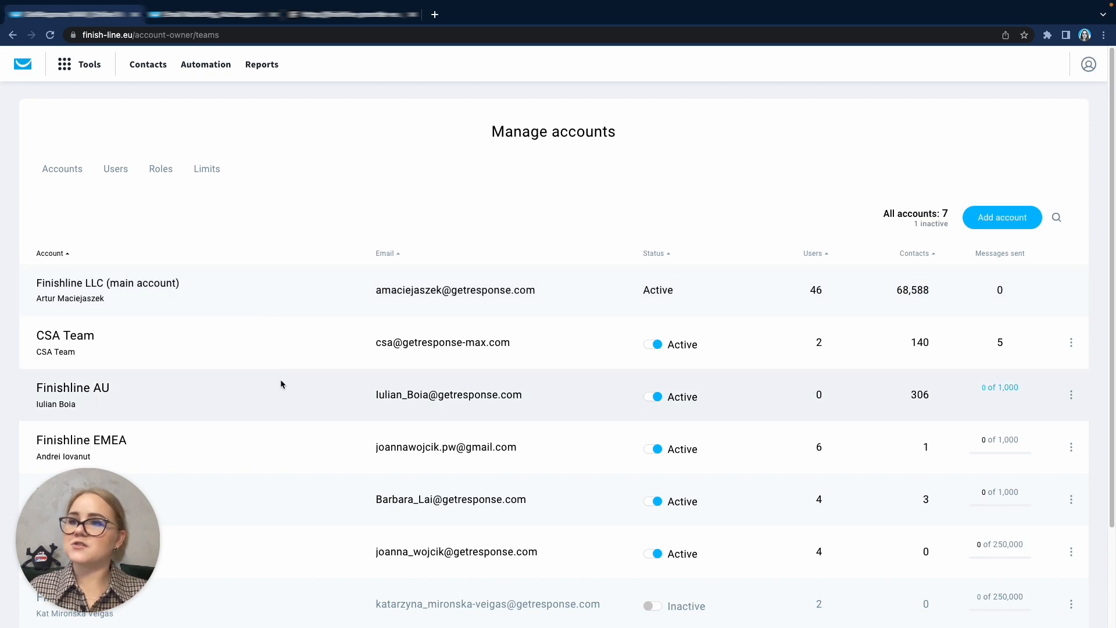
pyautogui.scroll(-3, 280, 379)
pyautogui.scroll(3, 281, 382)
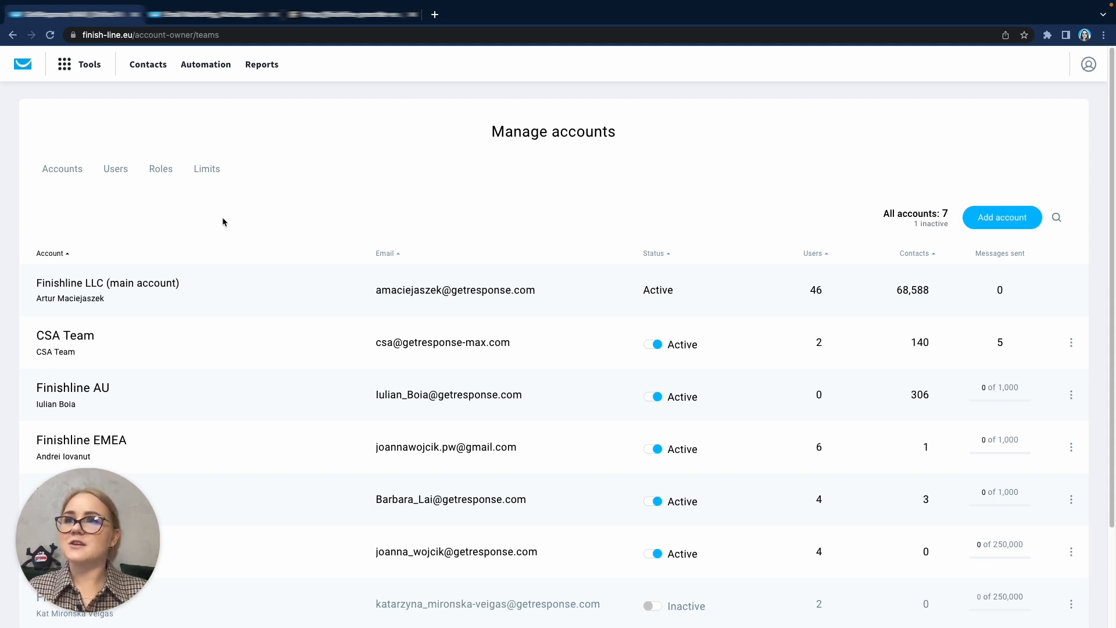
pyautogui.click(116, 170)
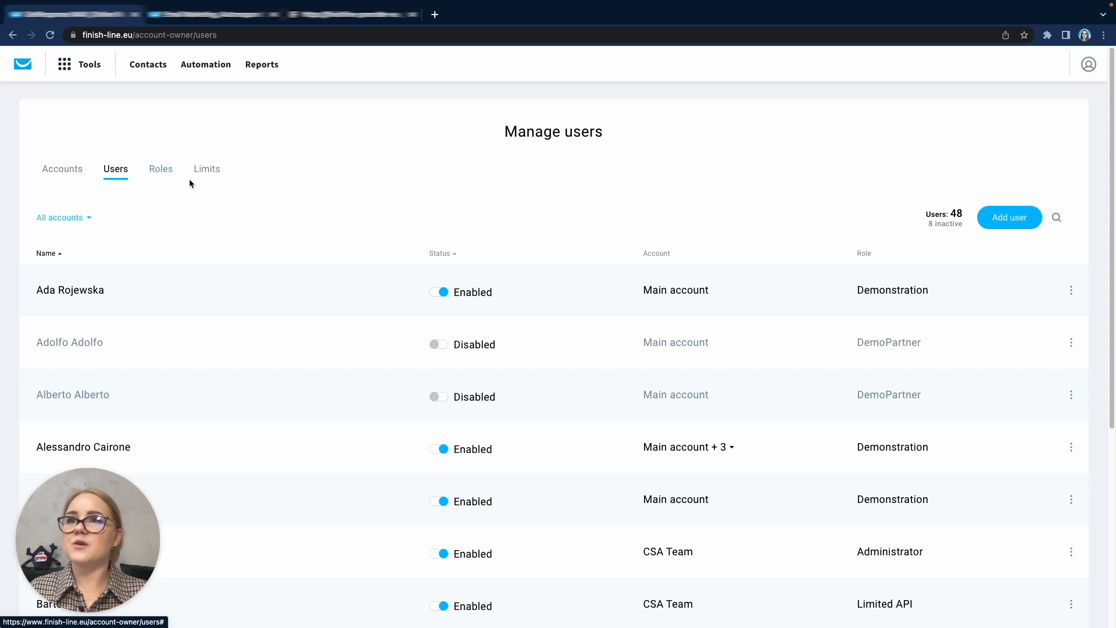
pyautogui.click(206, 171)
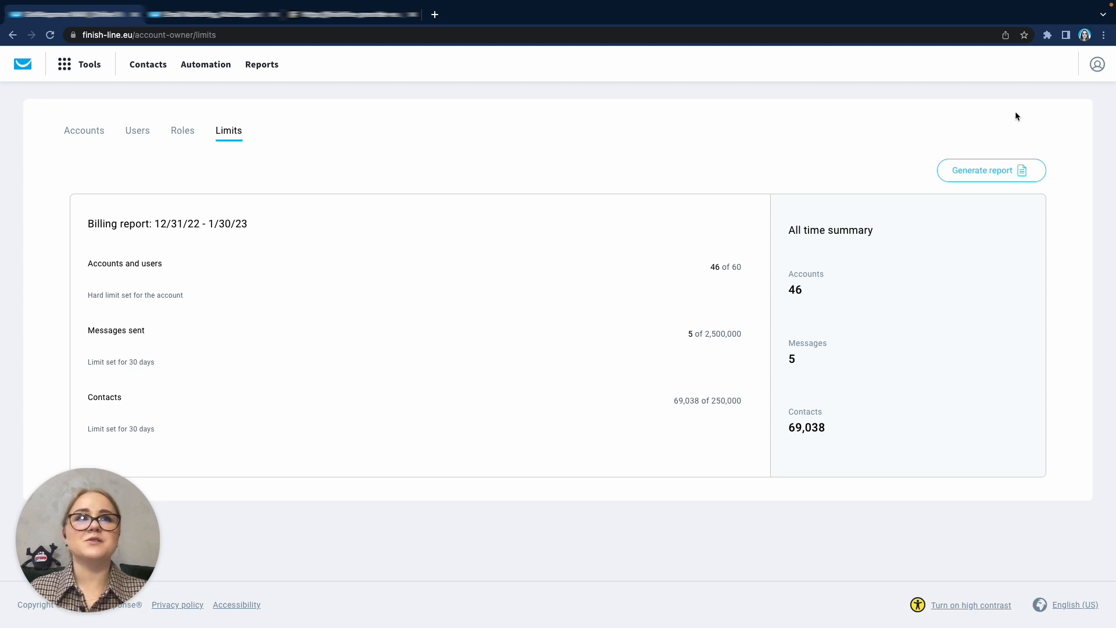
# Step: Examine the account's email address settings, including the form for adding an address and the authentication details of the finish-line.eu domain
pyautogui.click(1097, 64)
pyautogui.click(1063, 100)
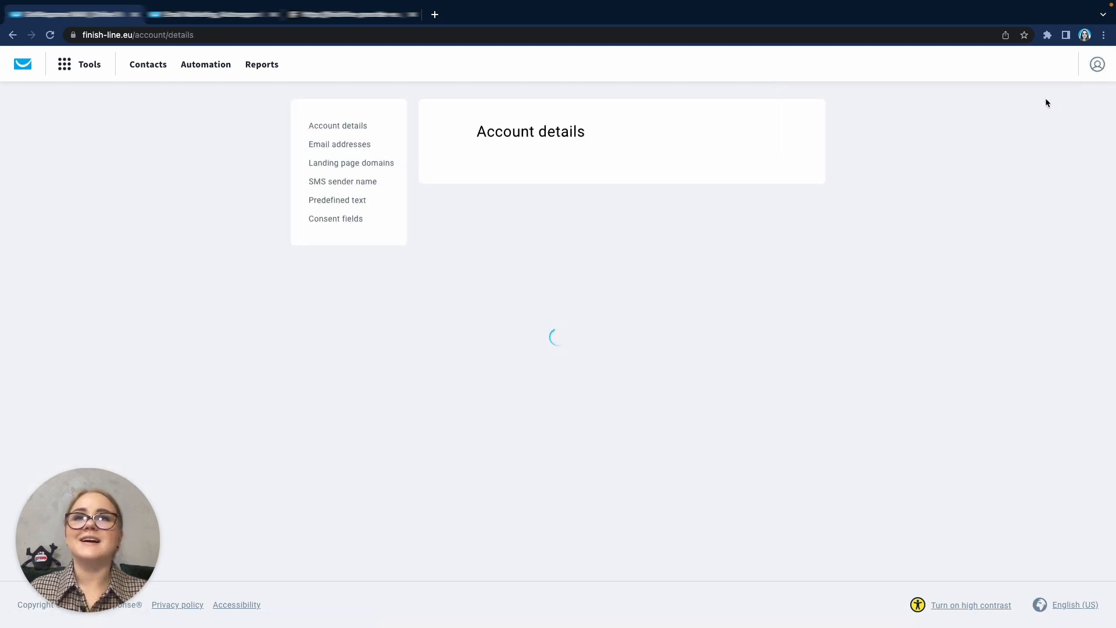
pyautogui.click(360, 145)
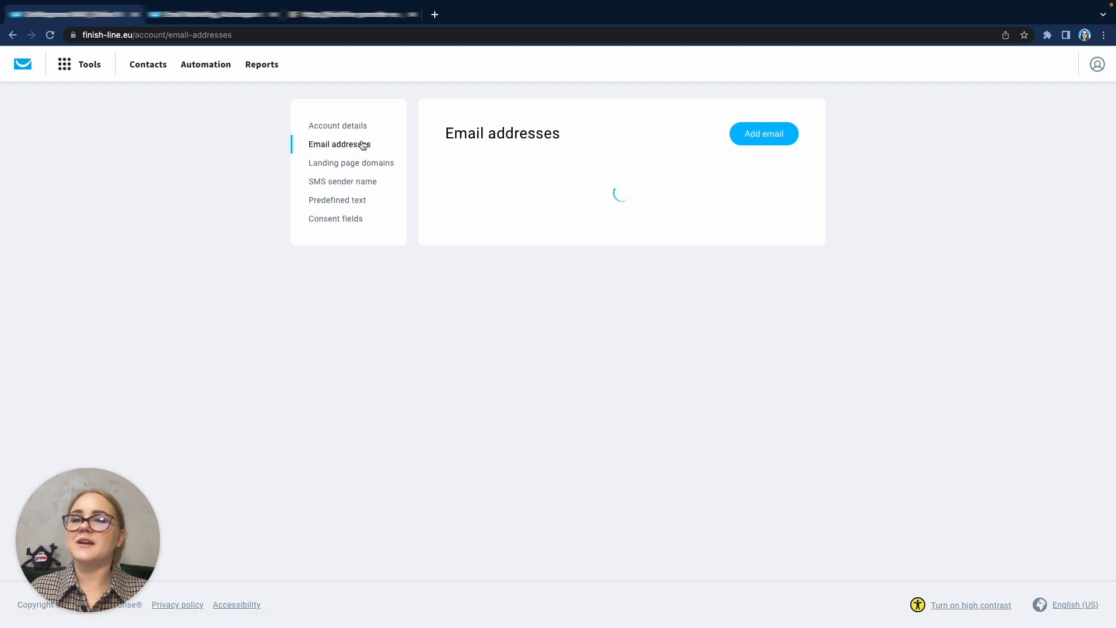
pyautogui.click(758, 138)
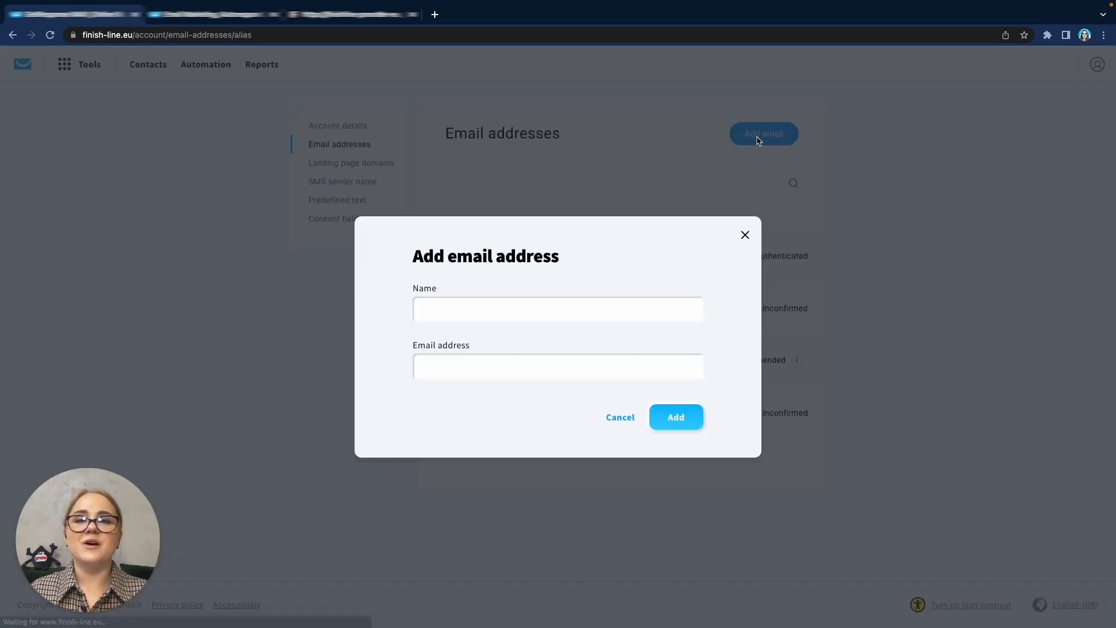
pyautogui.click(745, 235)
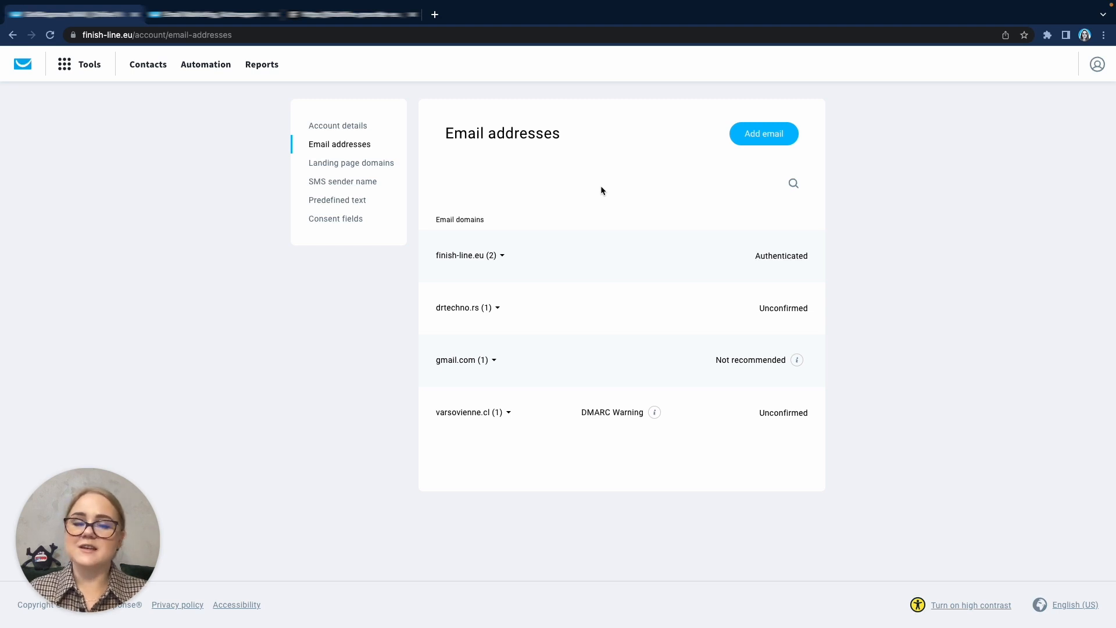
pyautogui.click(766, 256)
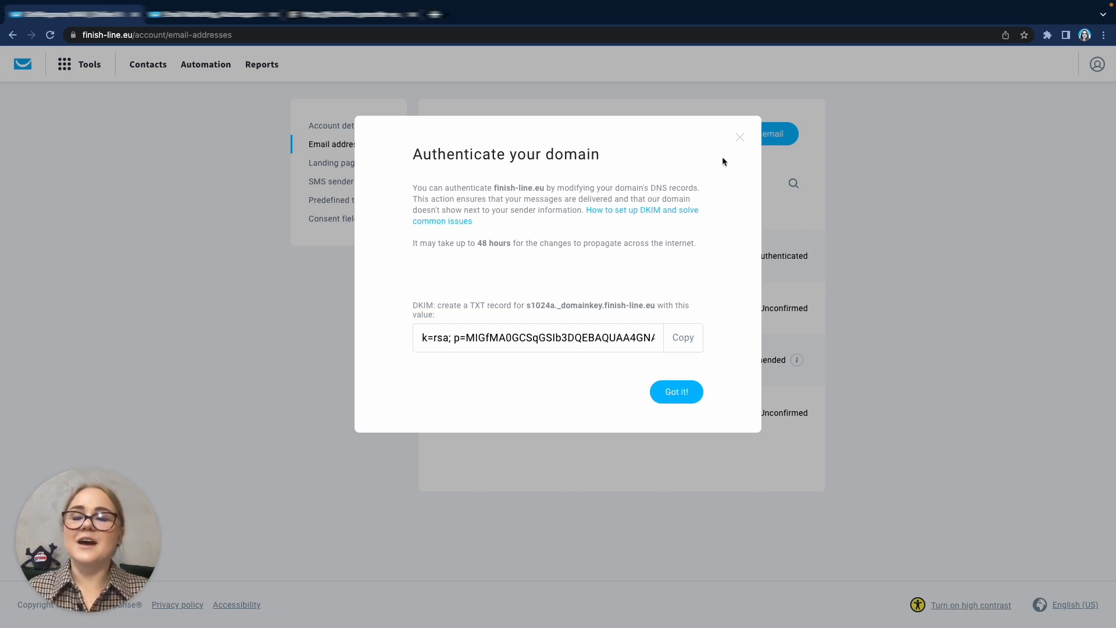
pyautogui.click(739, 137)
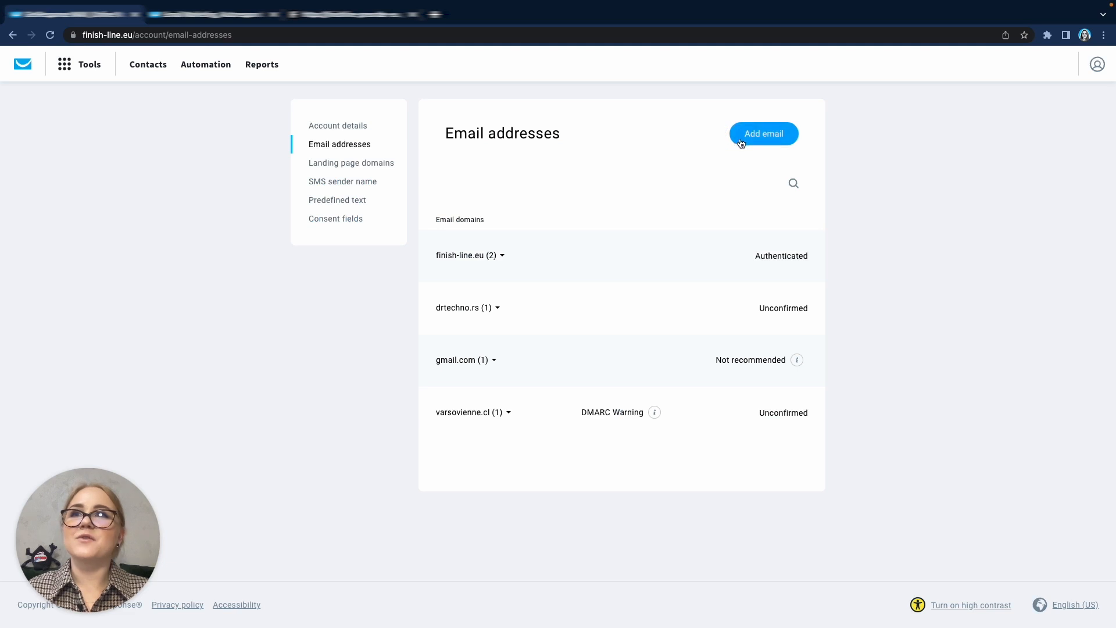
# Step: Go to the contact lists and view the form for creating a list, closing it without creating one
pyautogui.click(155, 67)
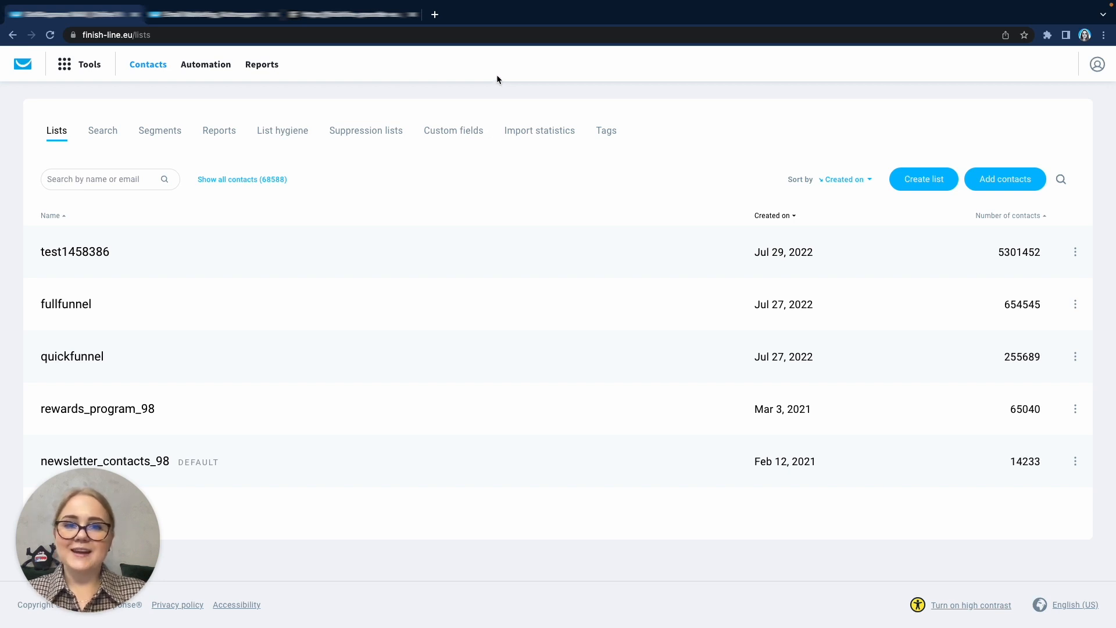
pyautogui.click(921, 179)
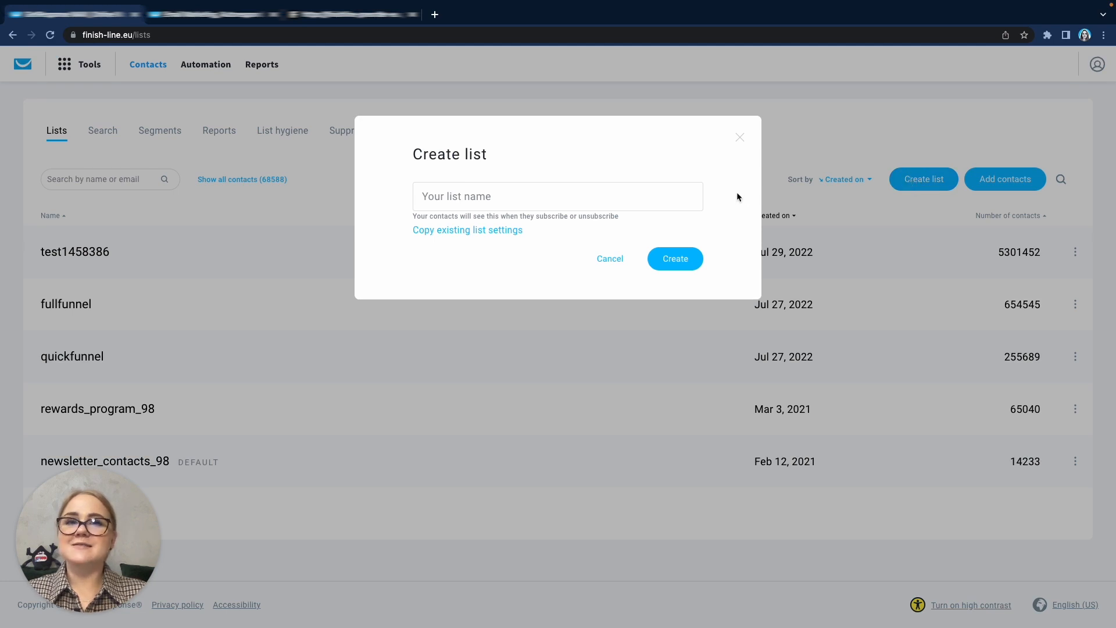
pyautogui.click(739, 138)
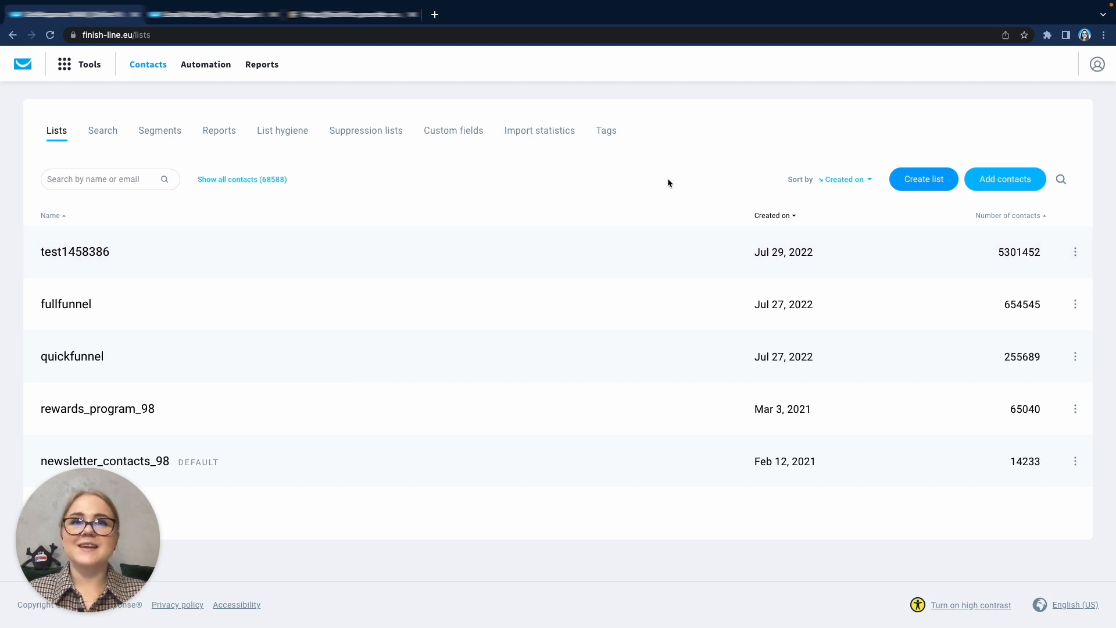
# Step: In the settings of list test1458386, enable the postal address in the message footer with the Custom address format
pyautogui.click(1075, 254)
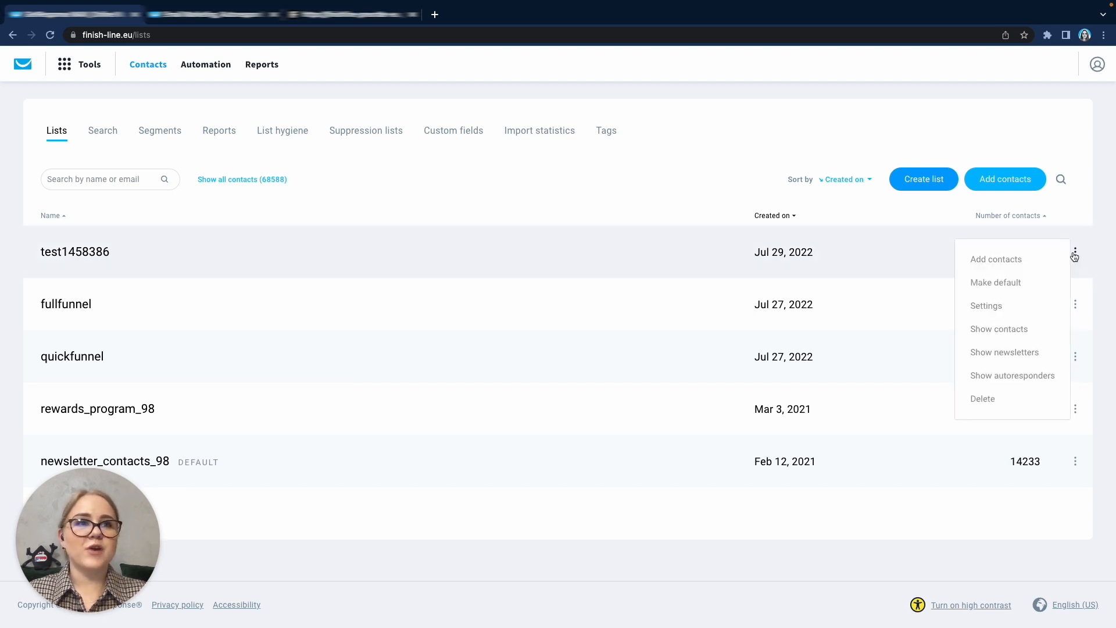
pyautogui.click(988, 304)
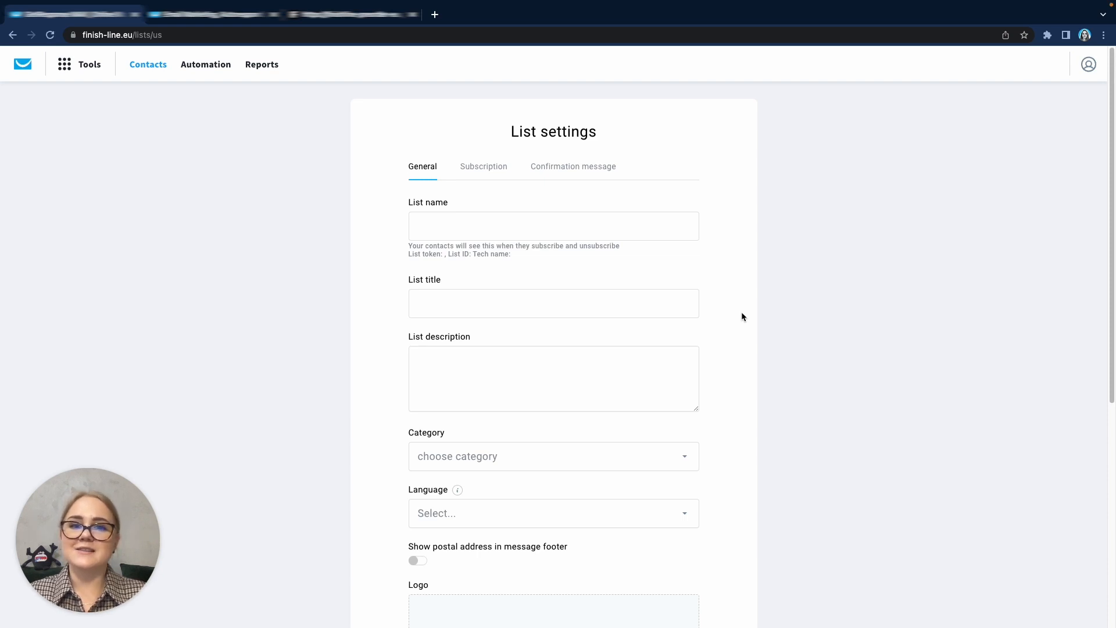
pyautogui.scroll(-5, 742, 316)
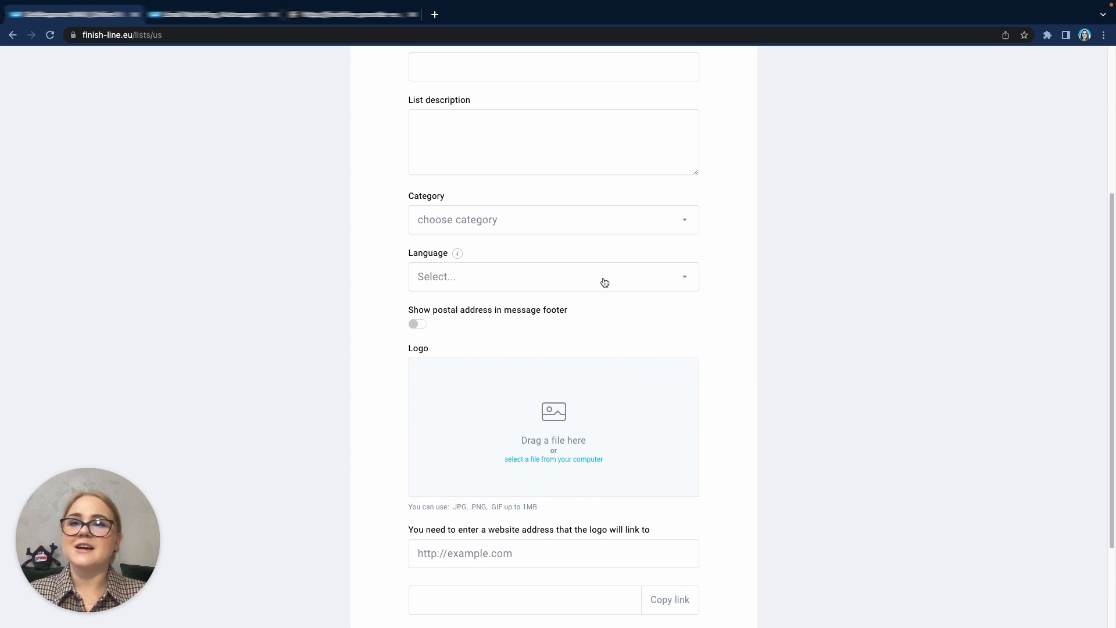
pyautogui.scroll(-3, 689, 317)
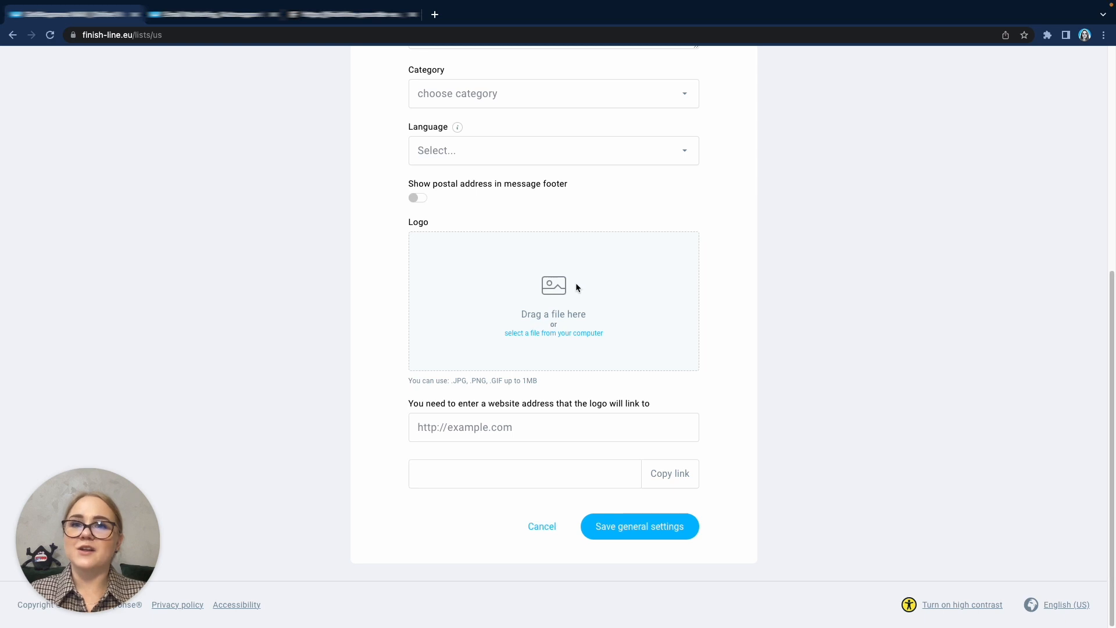
pyautogui.click(415, 199)
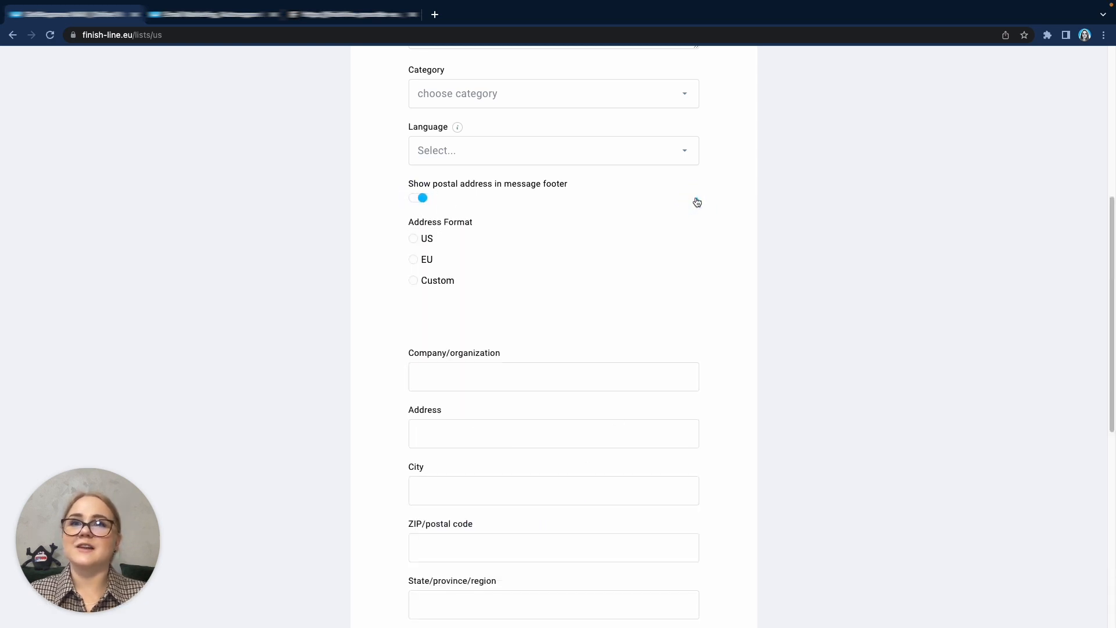
pyautogui.click(413, 281)
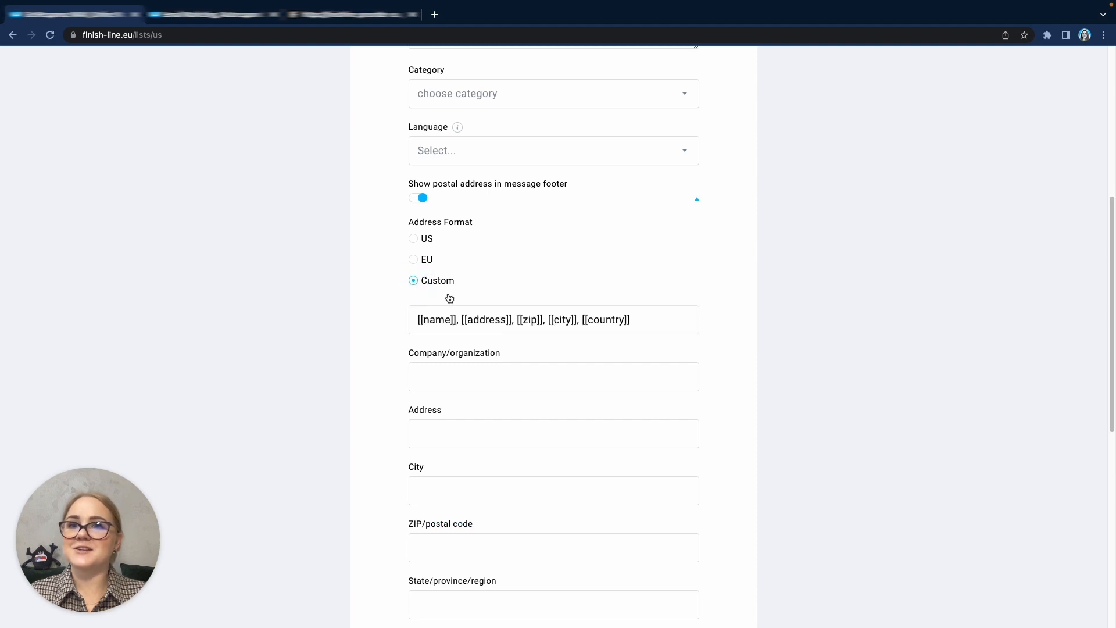
# Step: Append ", [[phone number]]" after [[country]] in the custom footer address format
pyautogui.click(639, 322)
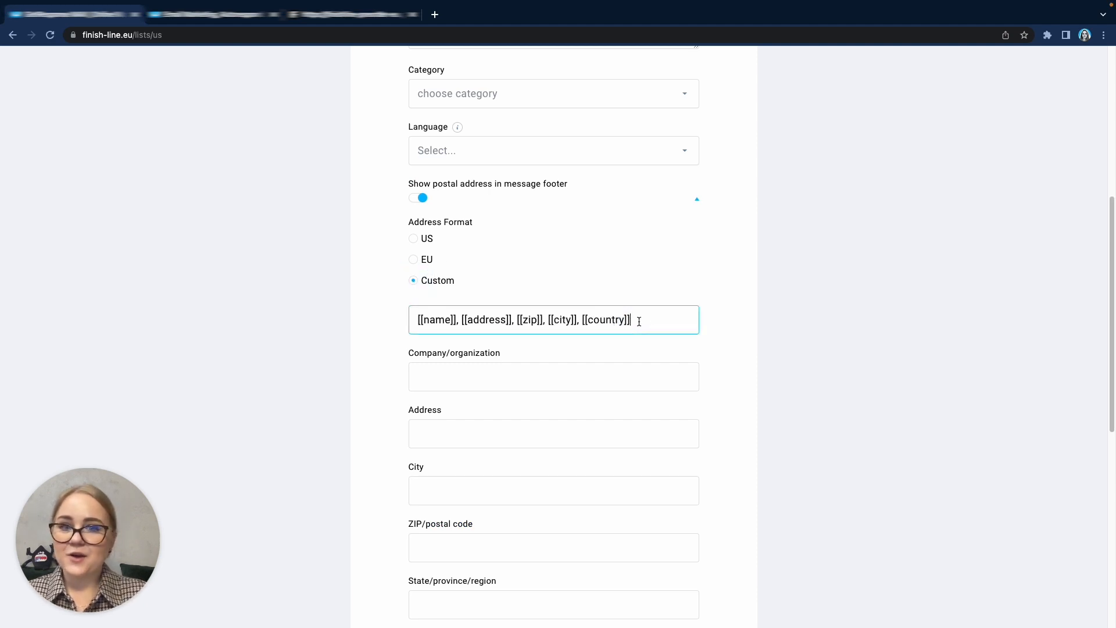
pyautogui.write(', [[country]], [[')
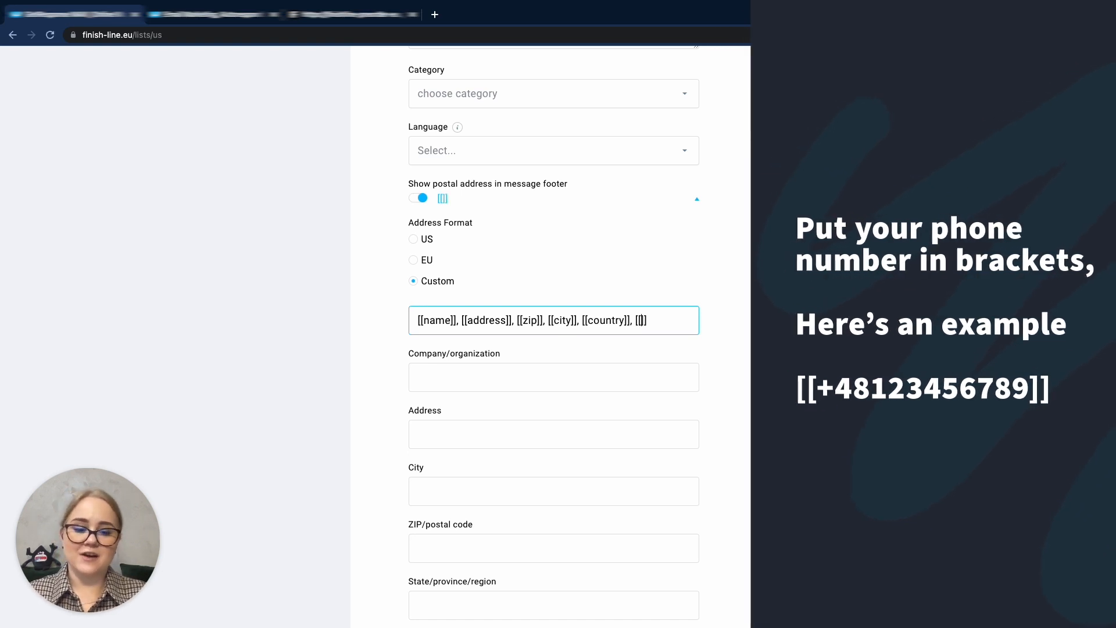
pyautogui.write('phone numb')
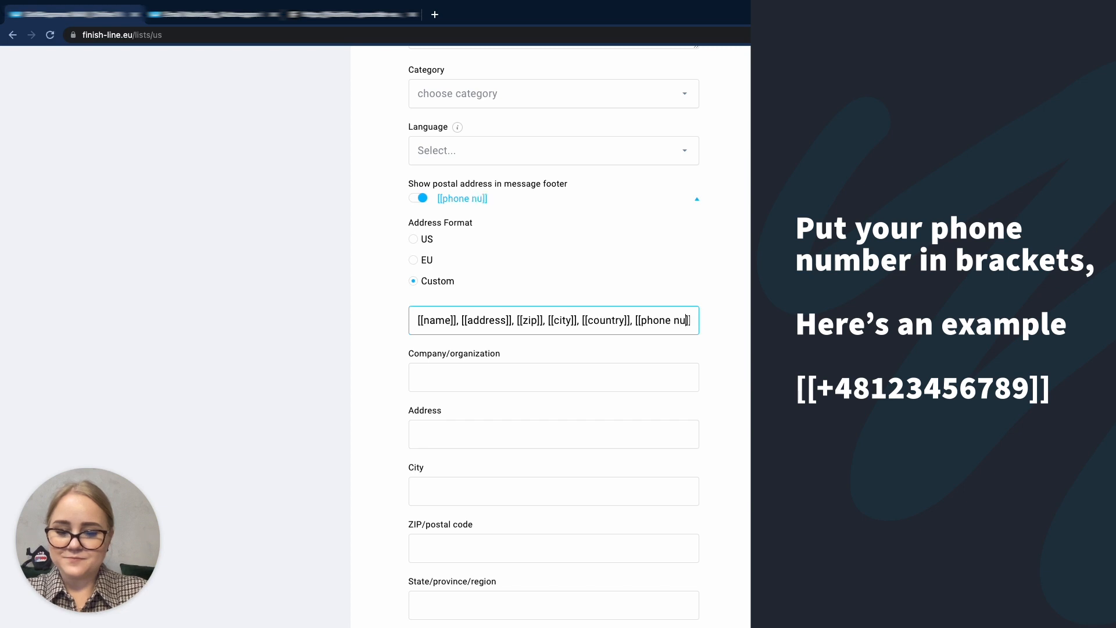
pyautogui.write('er')
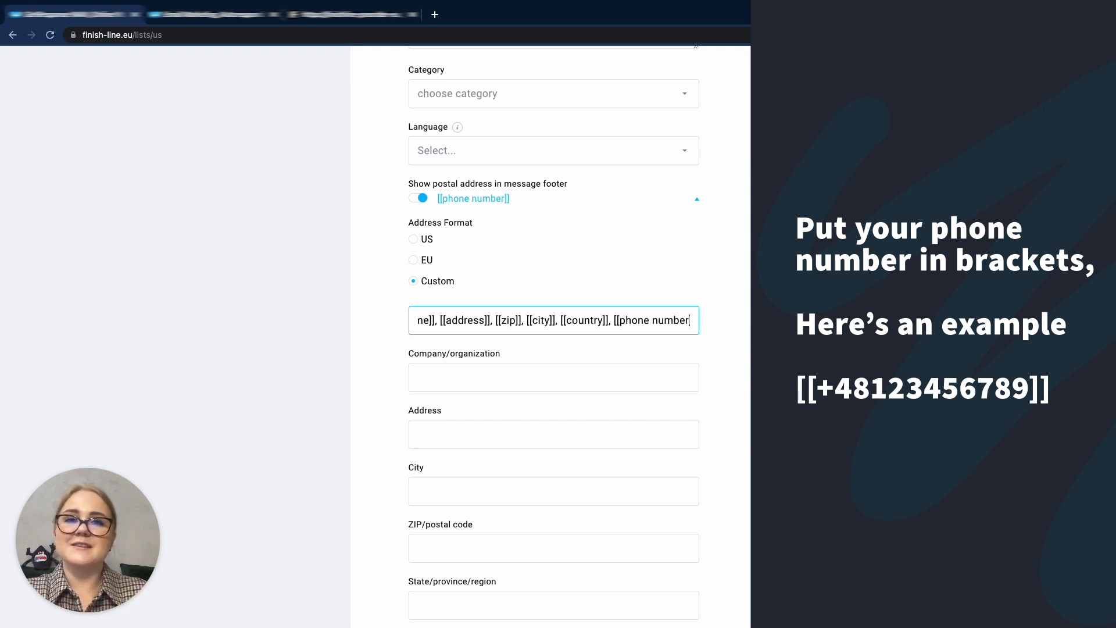
pyautogui.press('Right')
pyautogui.press('Right')
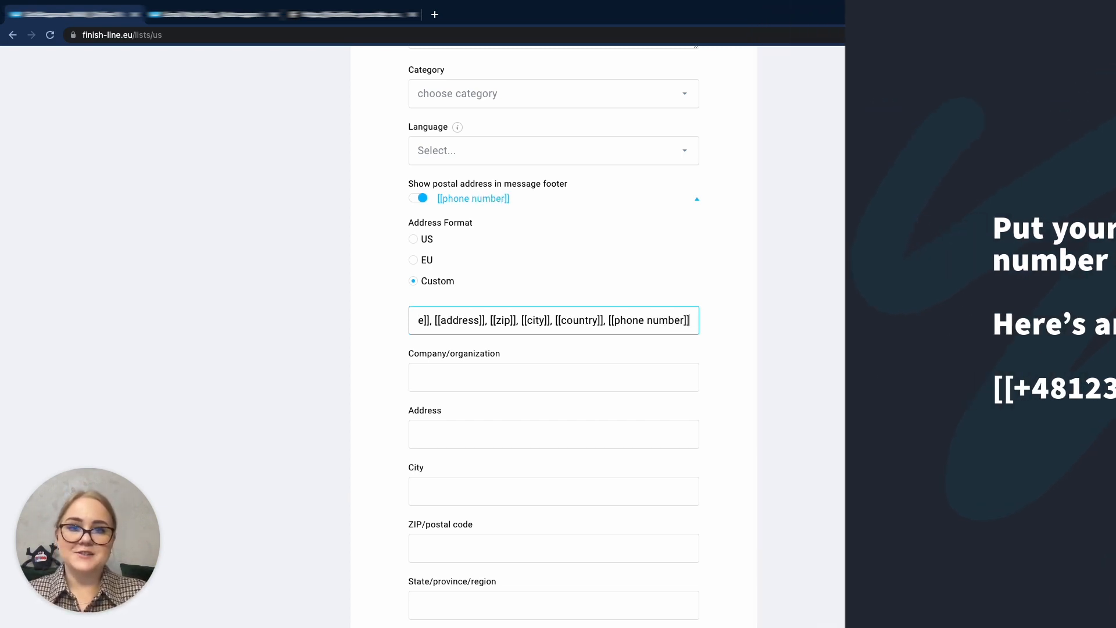
pyautogui.click(778, 336)
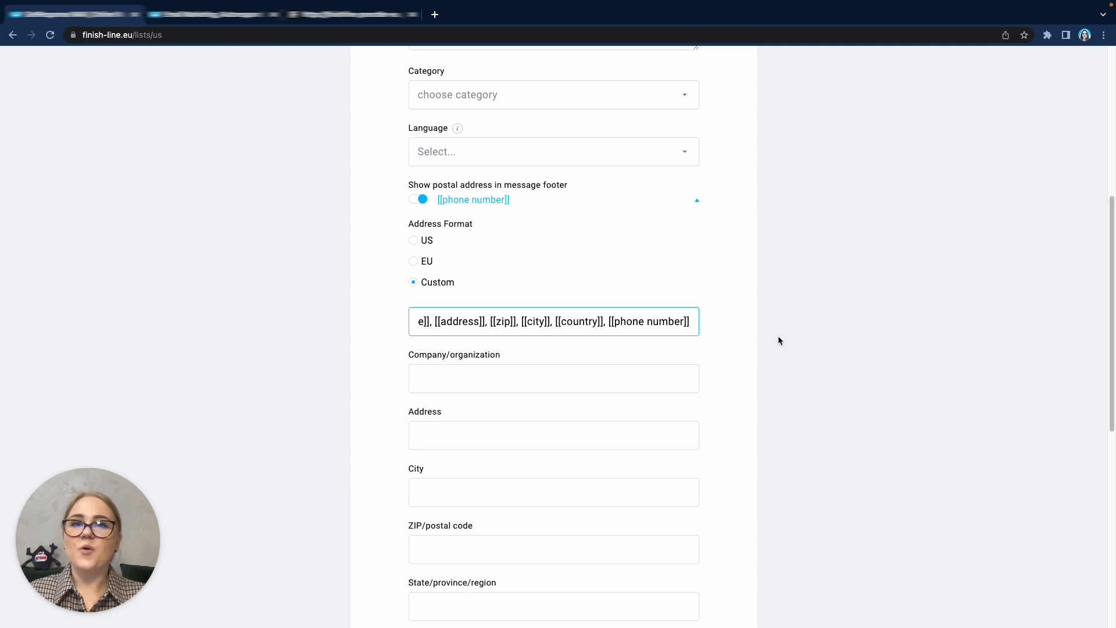
# Step: Examine the list's subscription settings and return to the overview of contact lists
pyautogui.scroll(6, 778, 336)
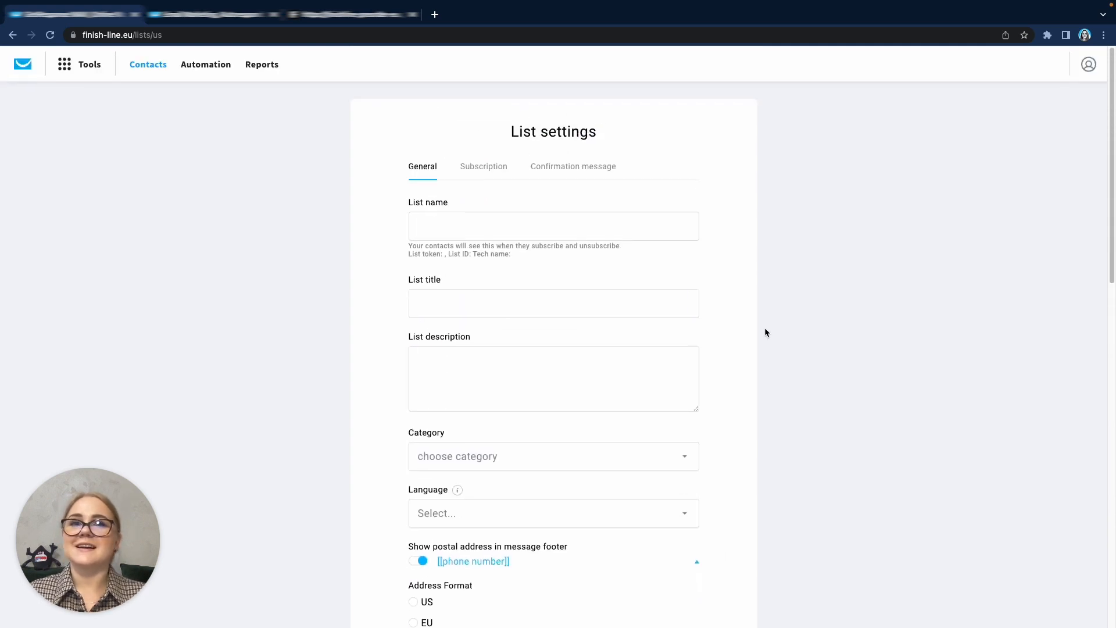
pyautogui.click(498, 173)
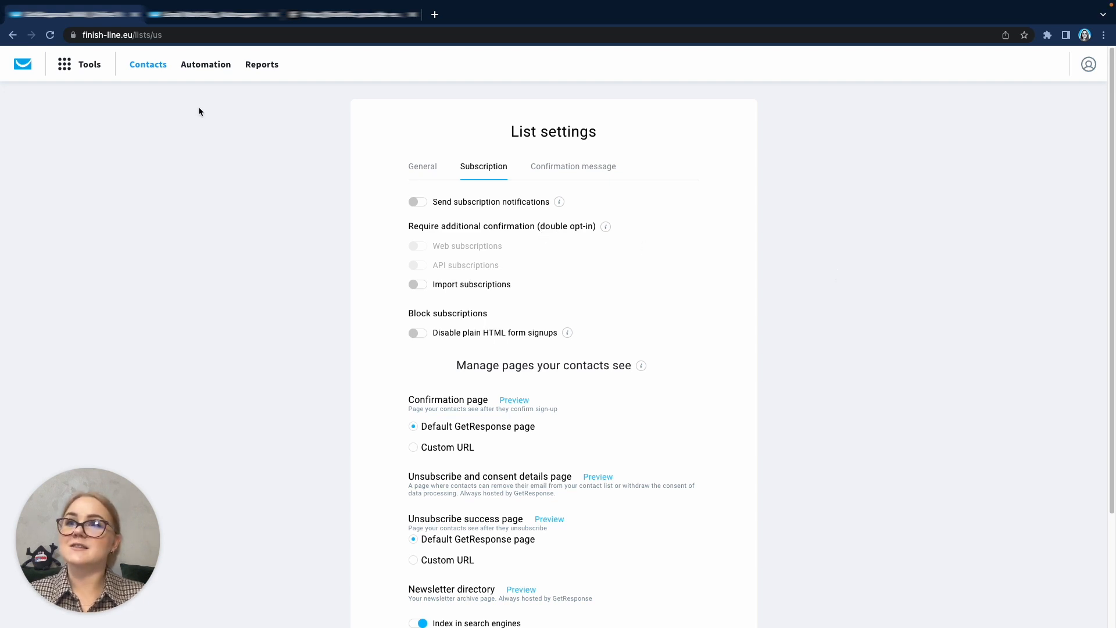
pyautogui.click(165, 65)
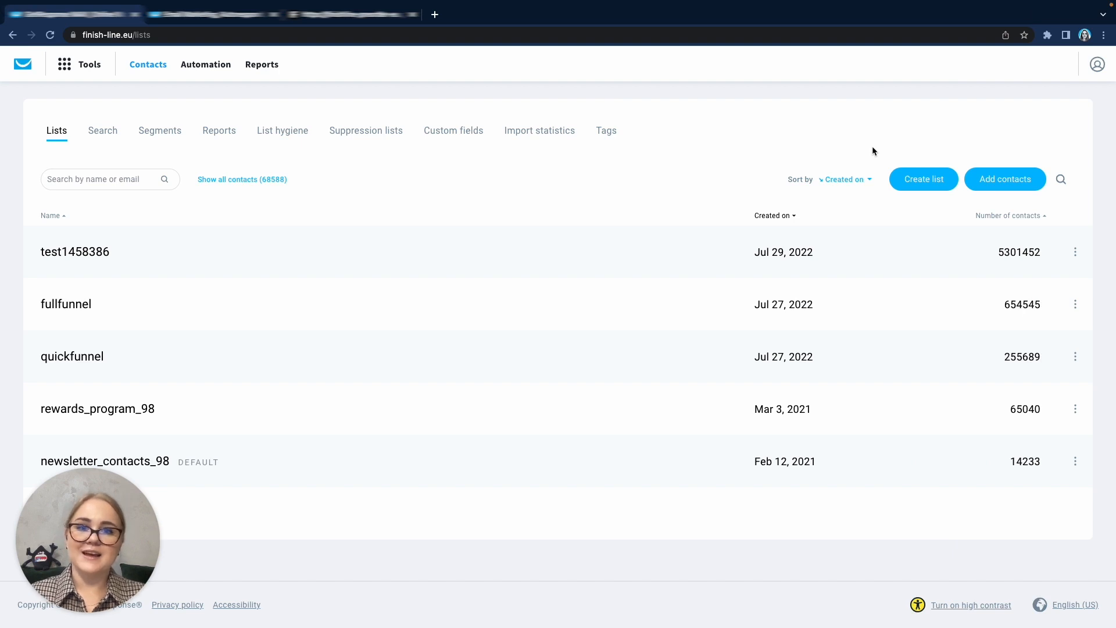
# Step: Start adding contacts by file, external service or pasted rows, and examine the Connect service, Paste from file and Migrate list import options
pyautogui.click(987, 179)
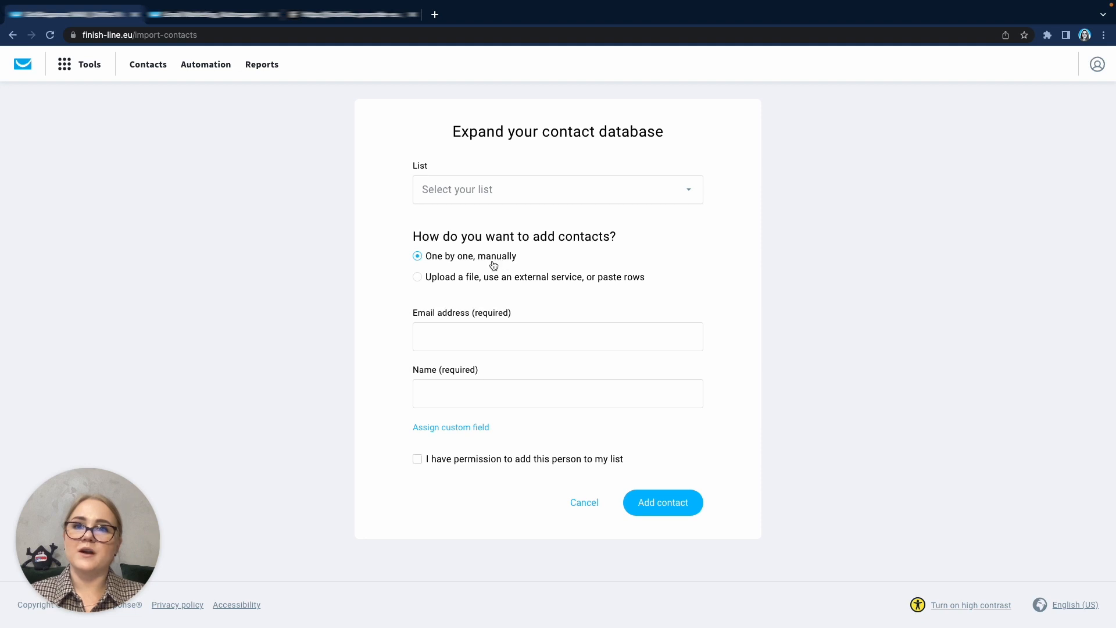
pyautogui.click(484, 280)
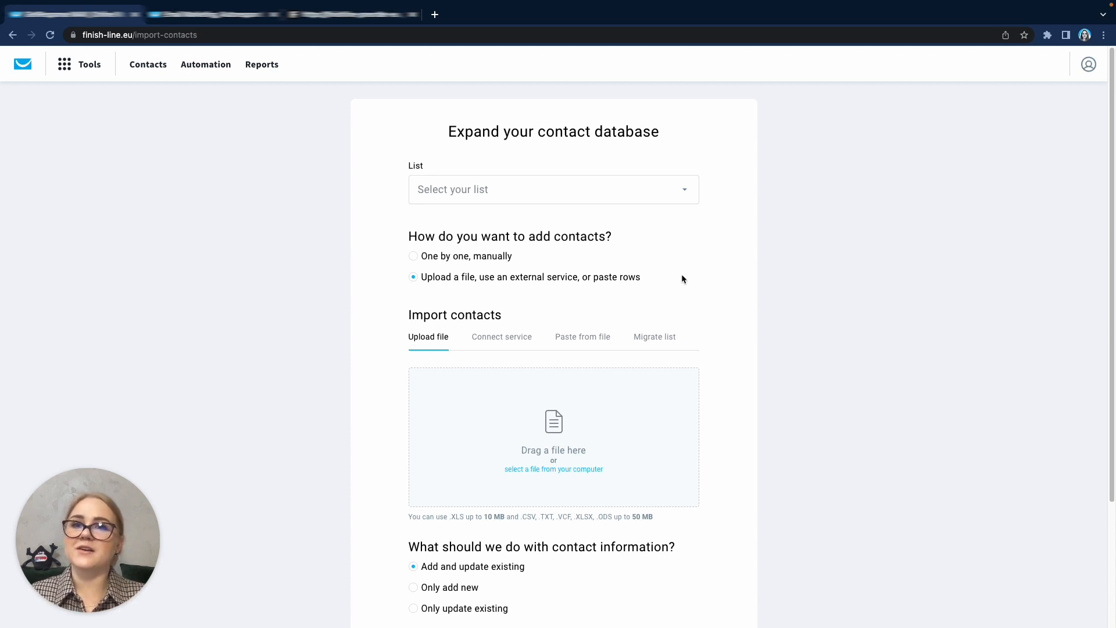
pyautogui.click(508, 341)
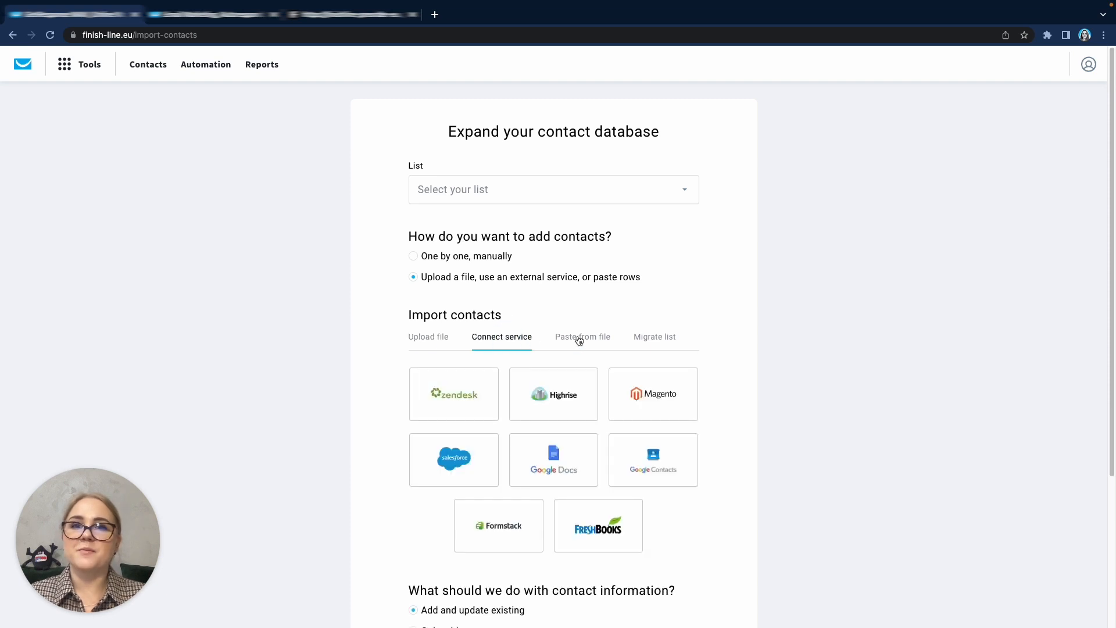
pyautogui.click(580, 340)
pyautogui.click(655, 340)
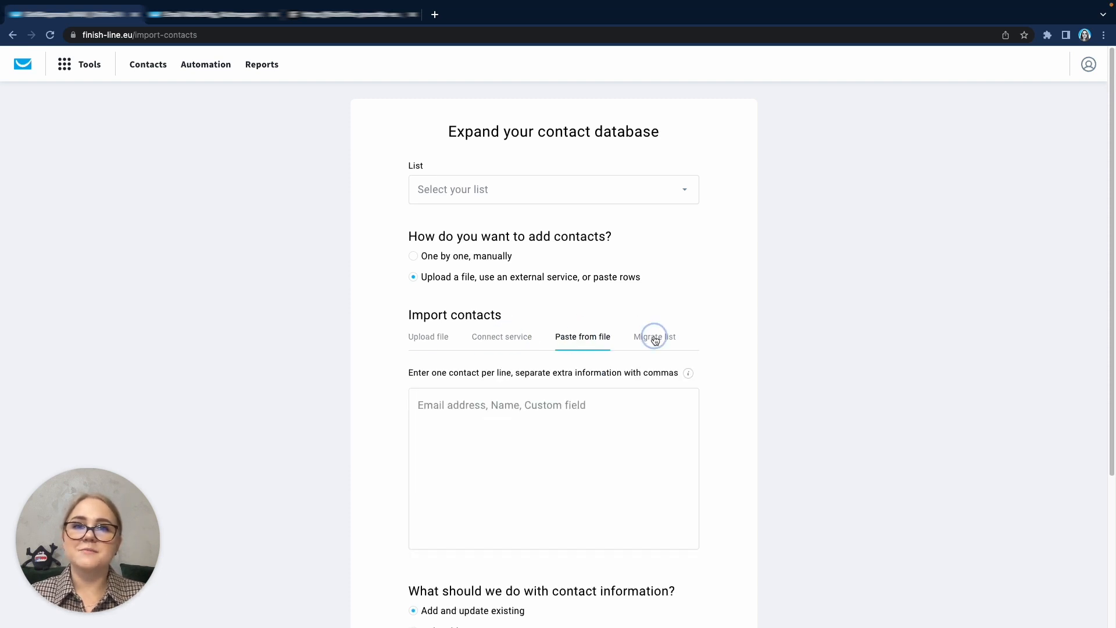
# Step: Review the Migrate list import form, confirm the permission to add these people to the list, and cancel the import
pyautogui.scroll(-4, 727, 375)
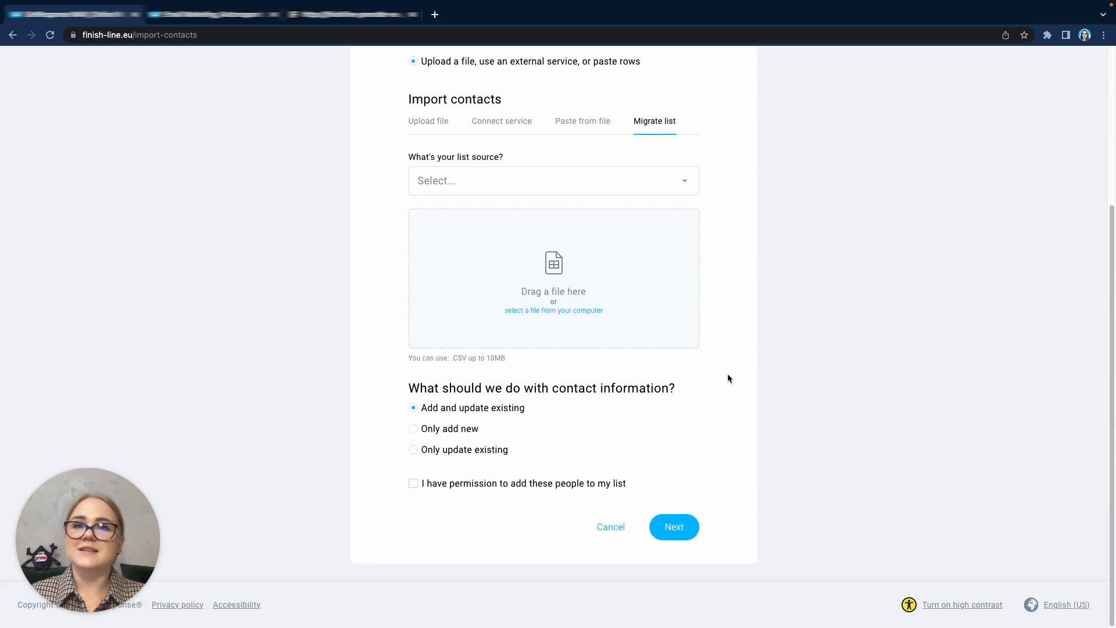
pyautogui.scroll(4, 729, 378)
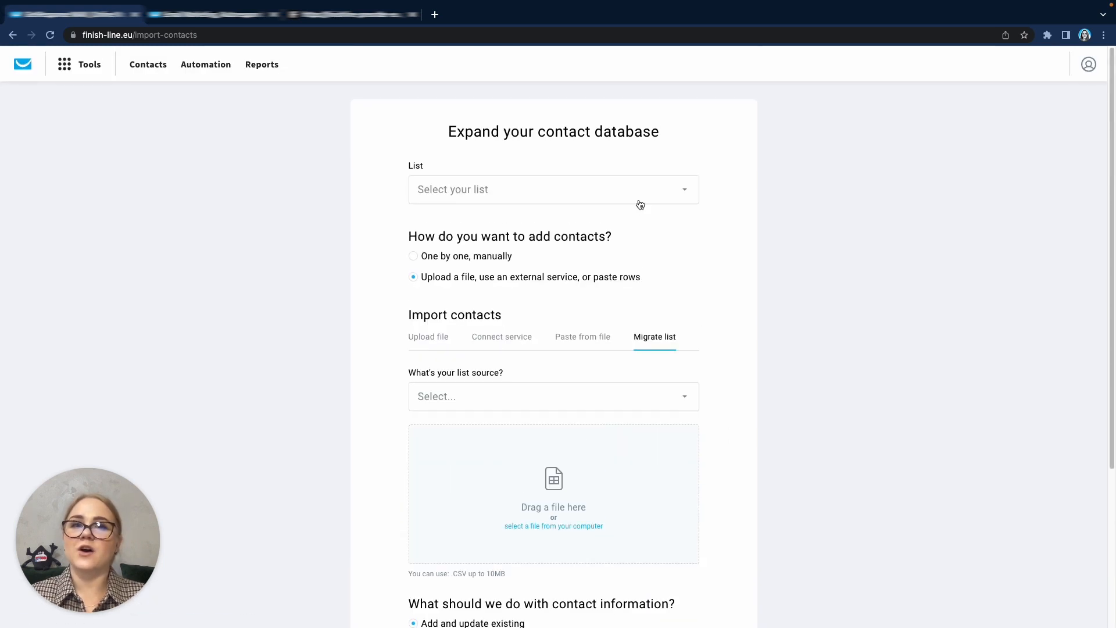
pyautogui.scroll(-4, 701, 340)
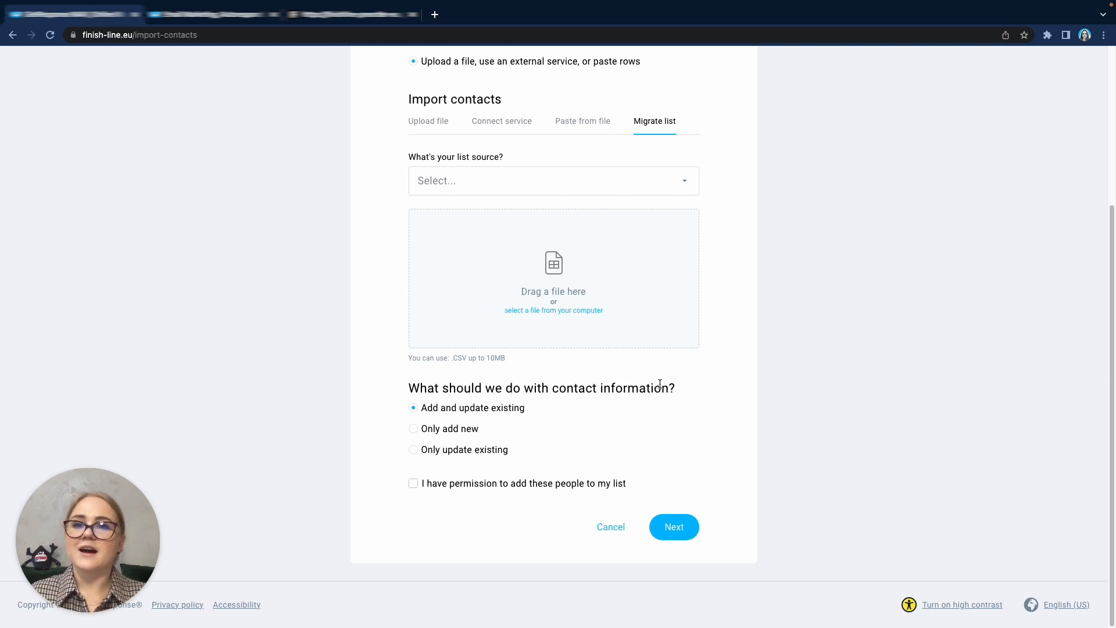
pyautogui.click(412, 483)
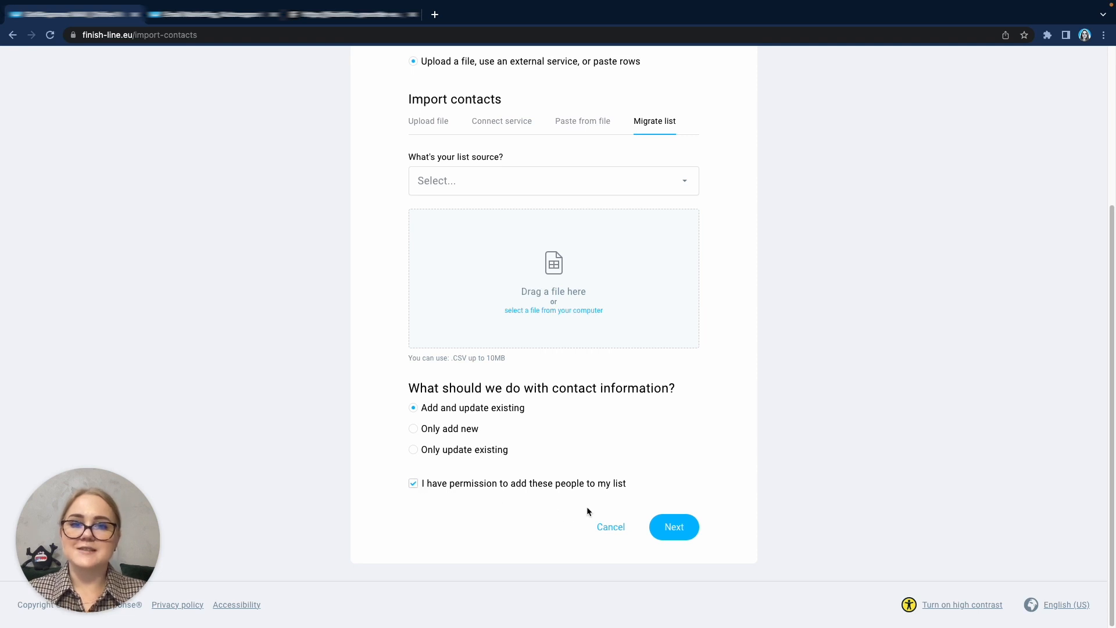
pyautogui.click(612, 528)
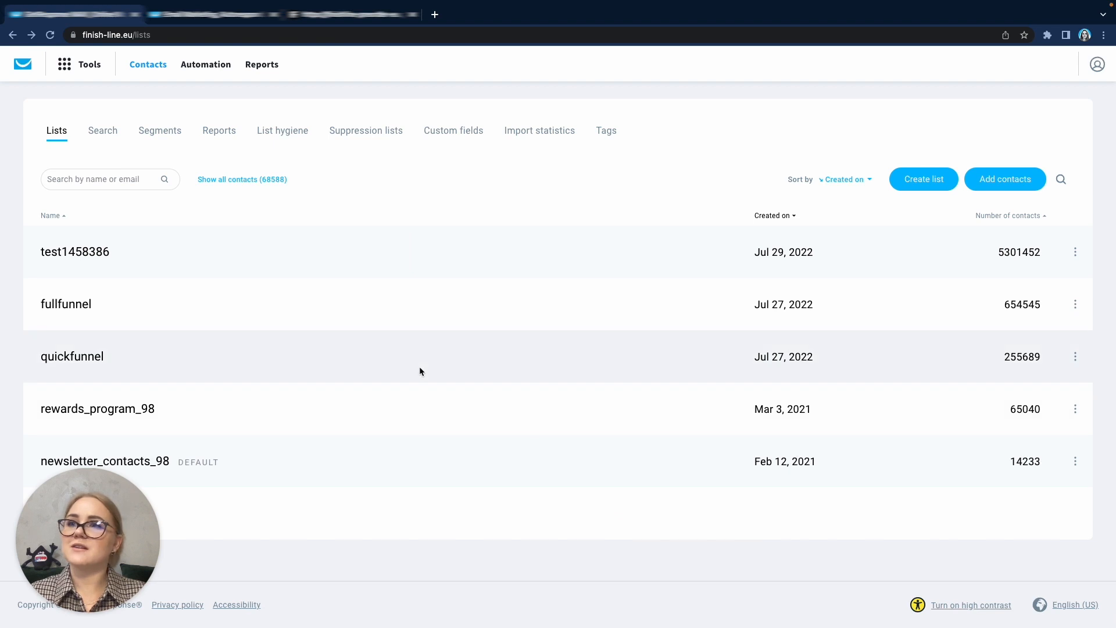
# Step: Open a contact from list test1458386, examine its contact information, custom fields, tags and activity history, and return to the contacts
pyautogui.click(96, 254)
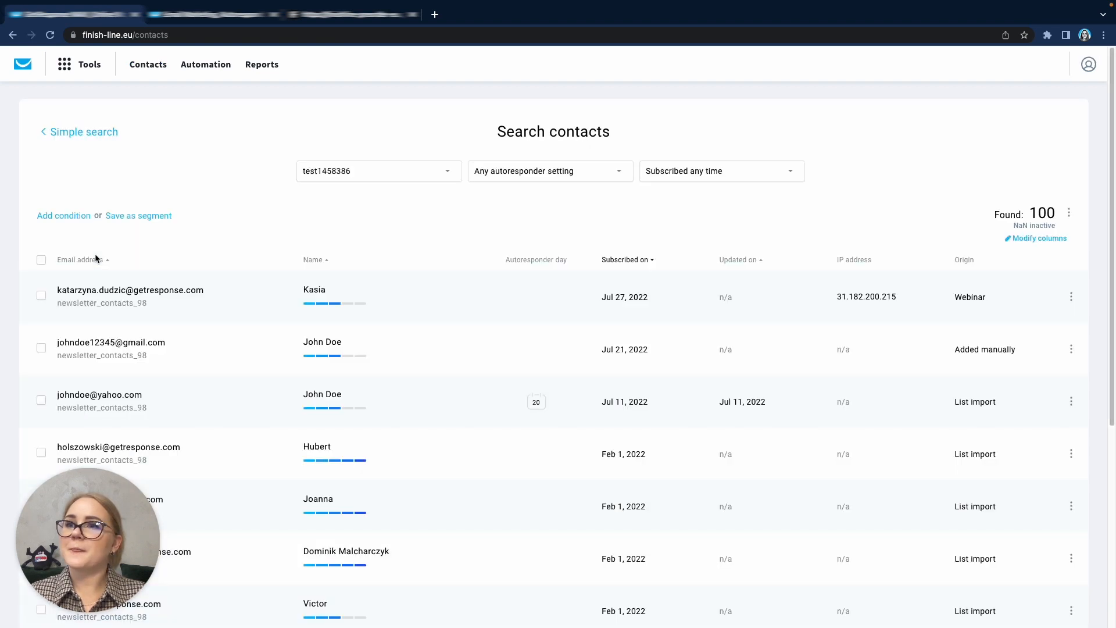
pyautogui.click(166, 293)
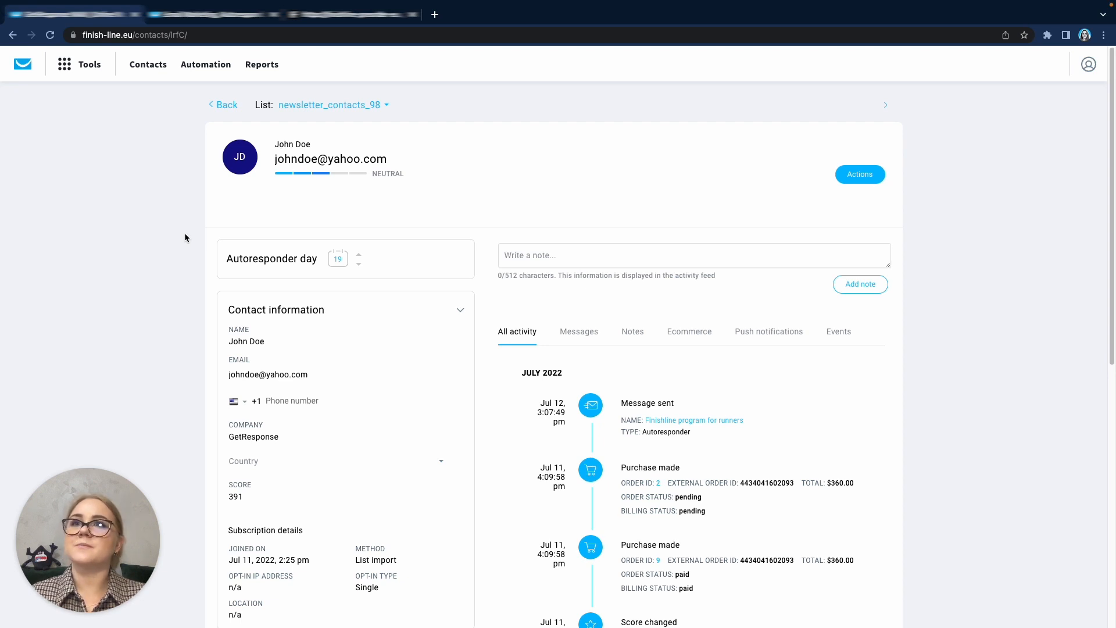
pyautogui.scroll(-5, 185, 237)
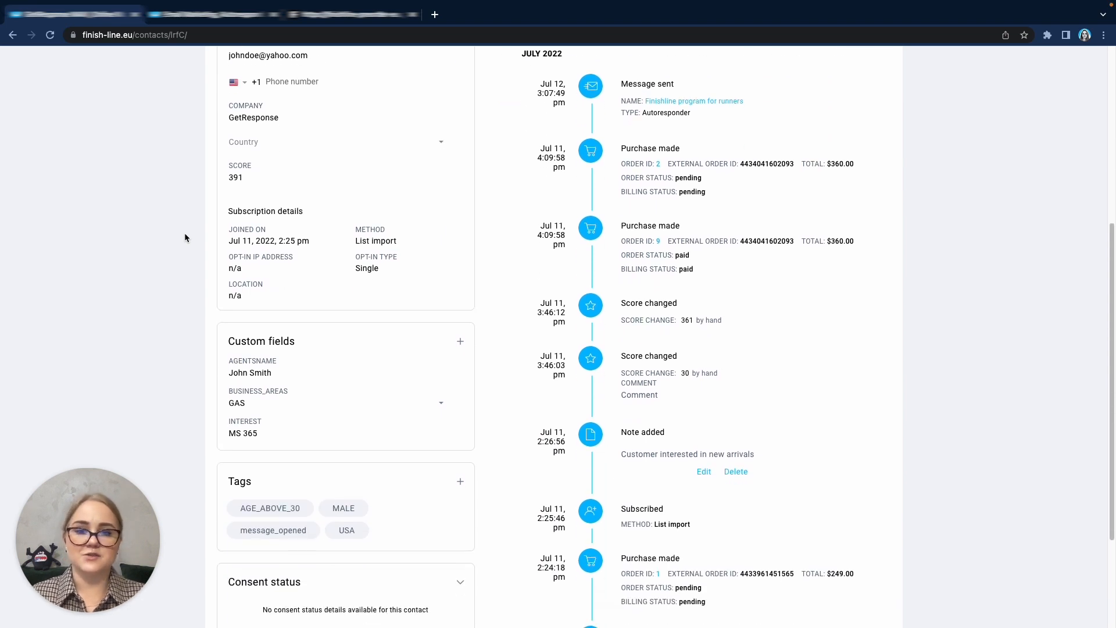
pyautogui.scroll(1, 185, 237)
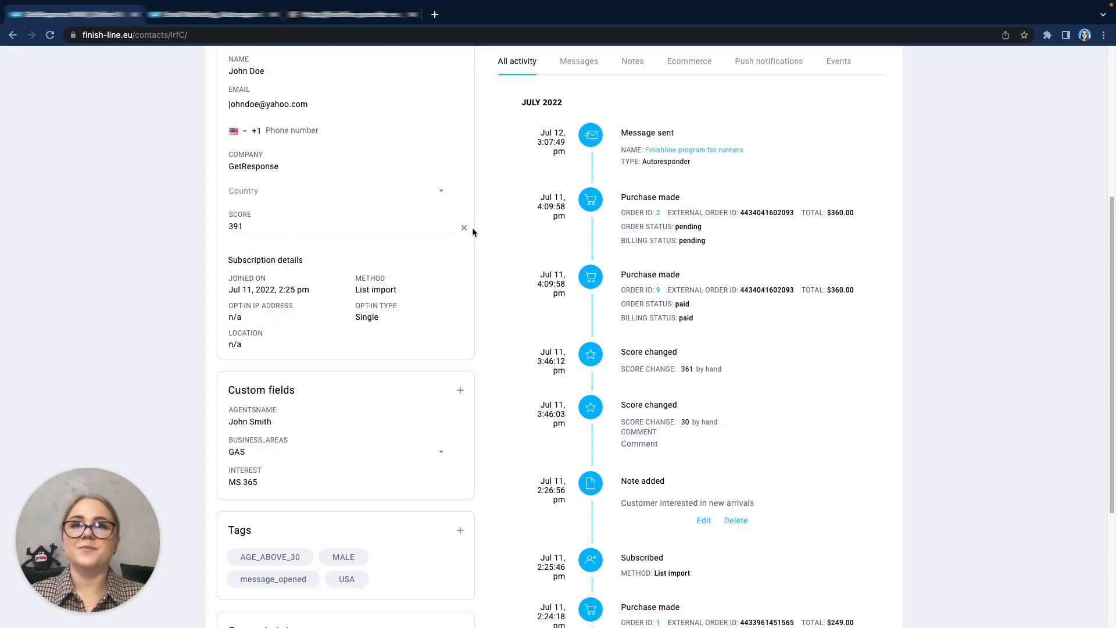
pyautogui.scroll(5, 488, 233)
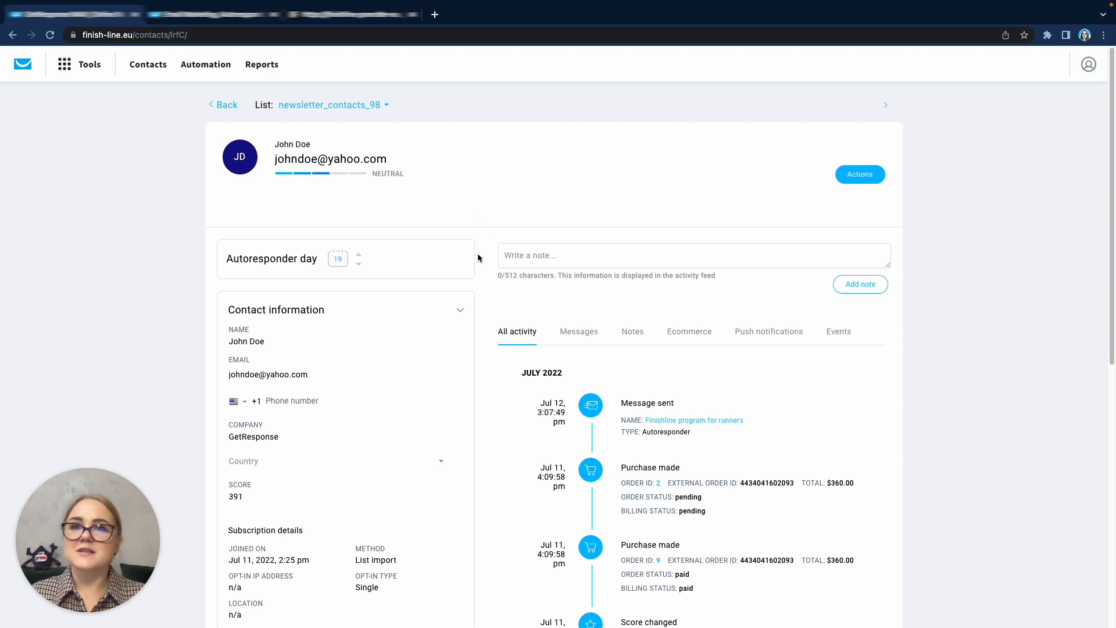
pyautogui.scroll(-8, 486, 264)
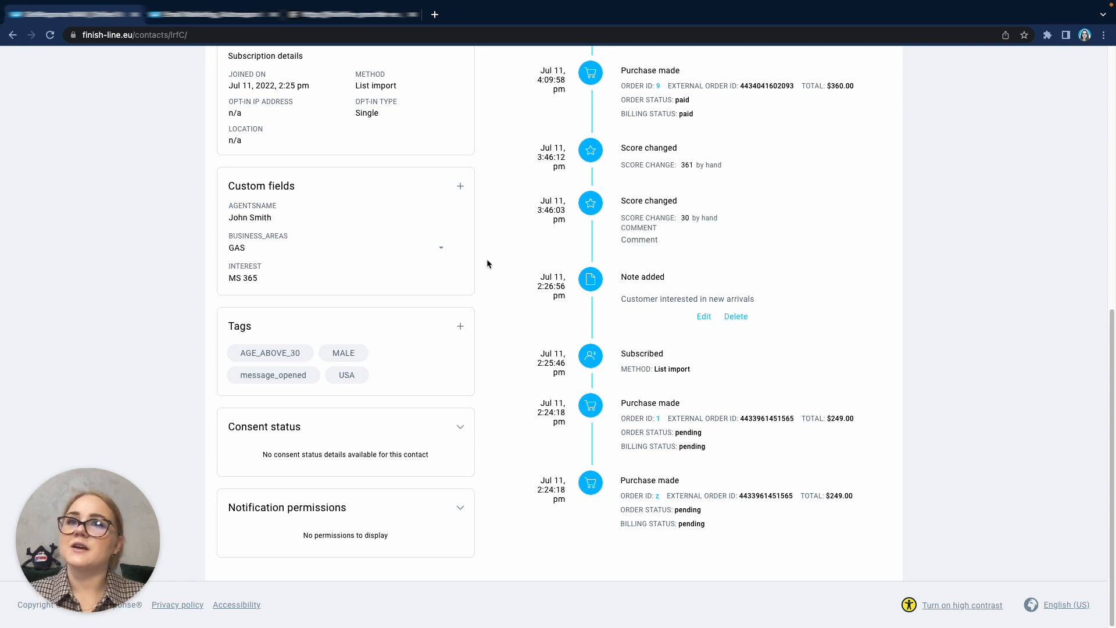
pyautogui.moveTo(447, 212)
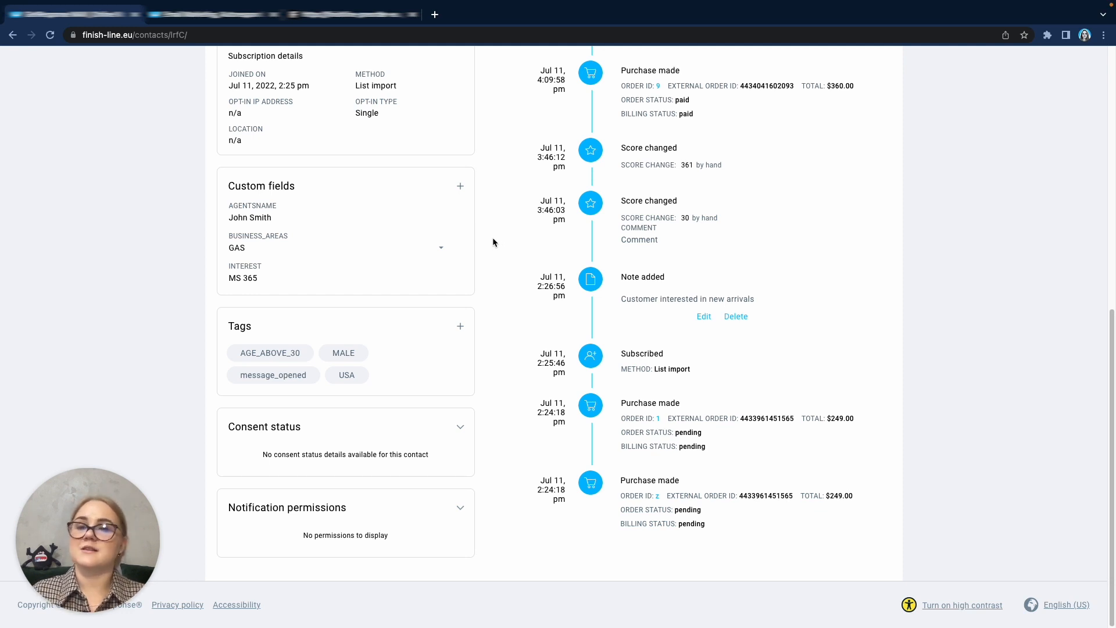
pyautogui.scroll(8, 493, 243)
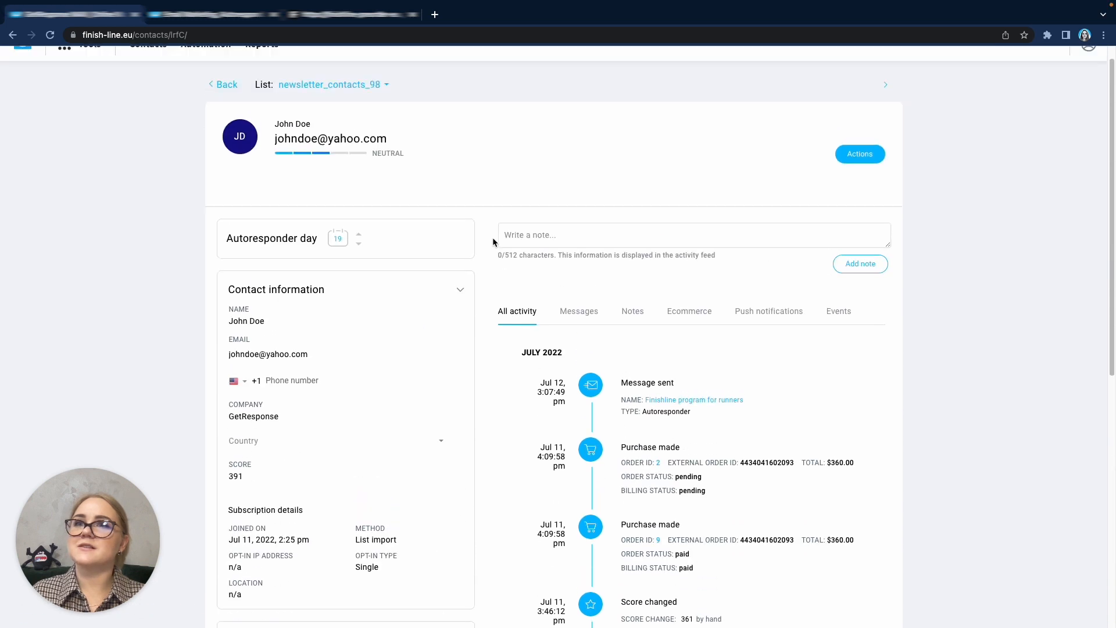
pyautogui.click(224, 106)
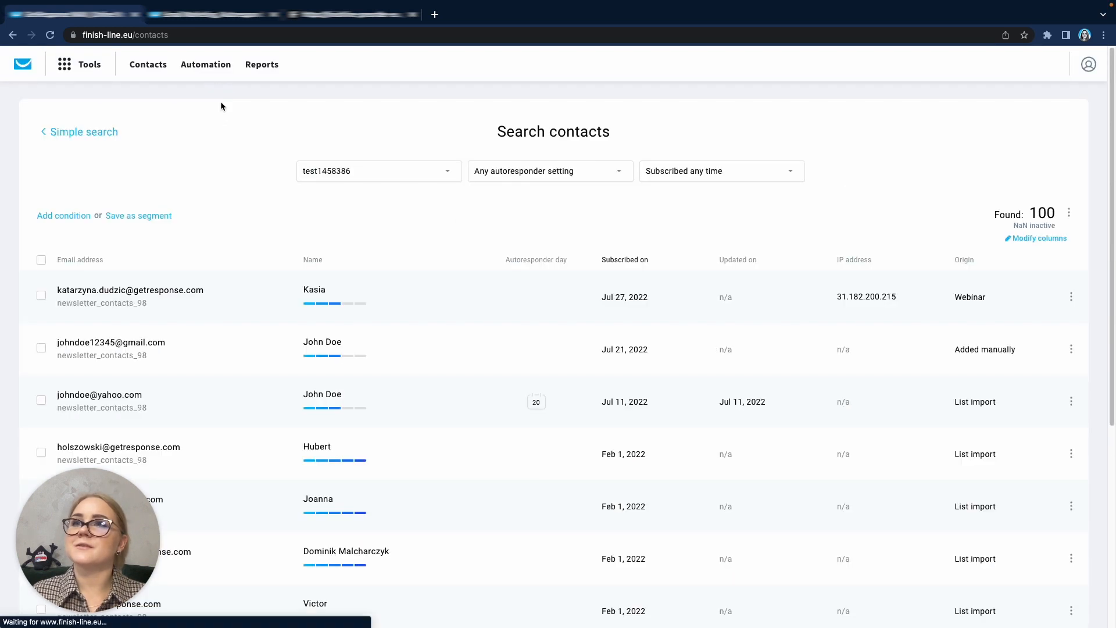
# Step: Try a contact search condition with the Contact actions, Geolocation and Ecommerce categories, view the Ecommerce criteria, and cancel the condition
pyautogui.click(68, 216)
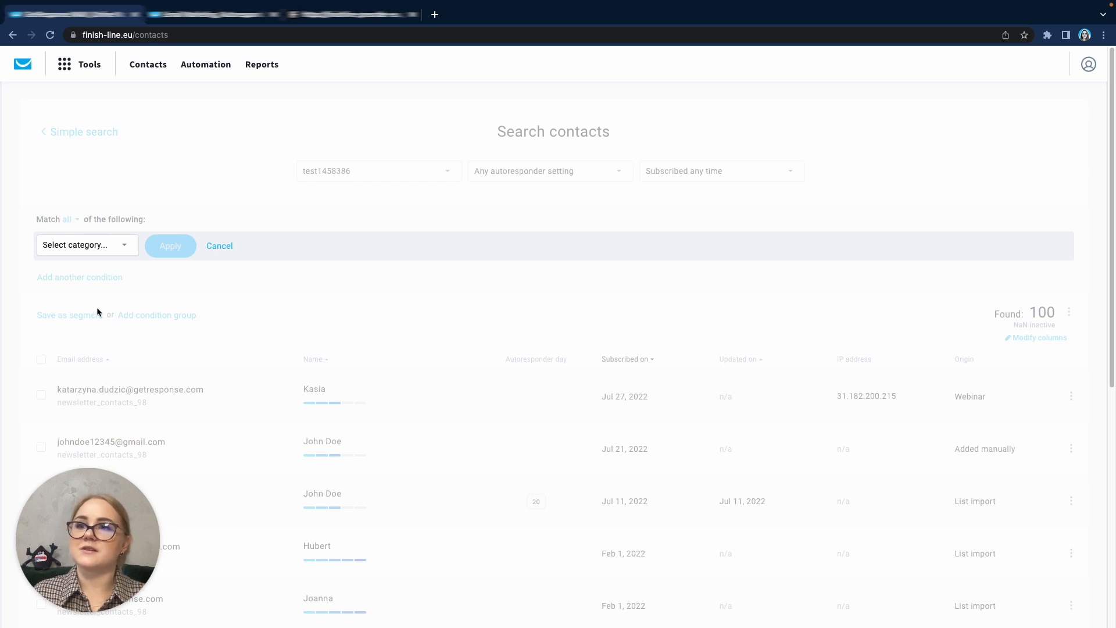
pyautogui.click(129, 249)
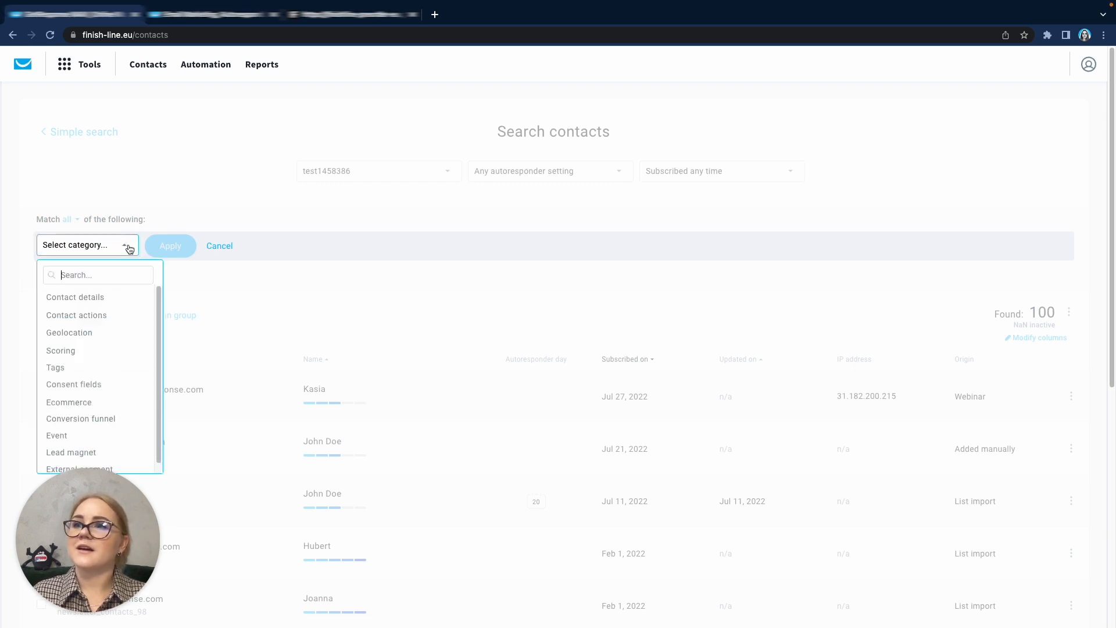
pyautogui.click(106, 317)
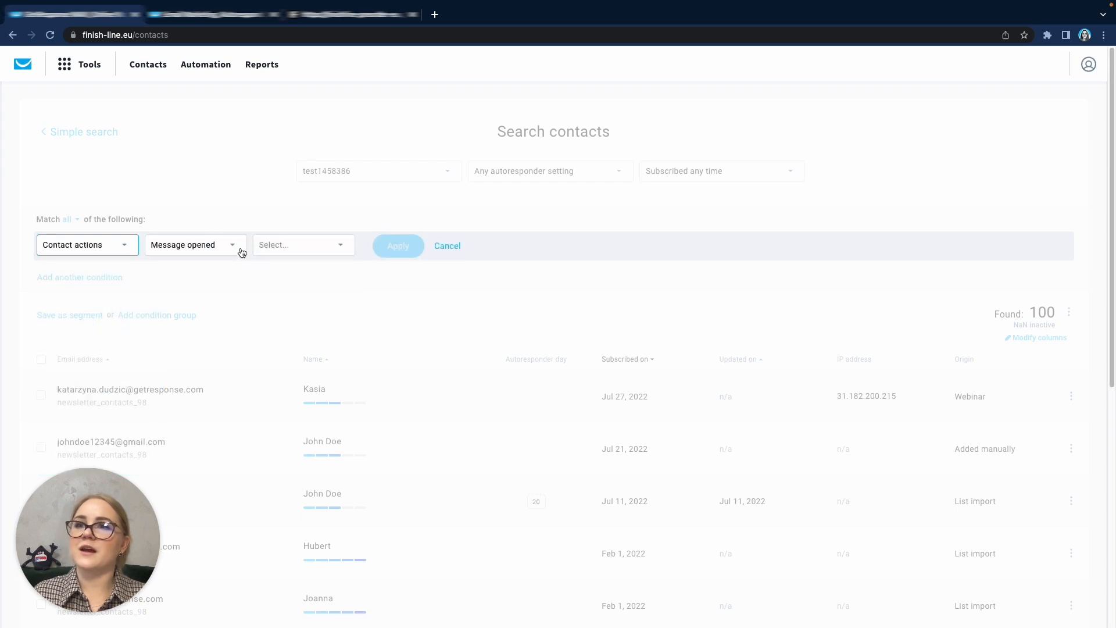
pyautogui.click(129, 246)
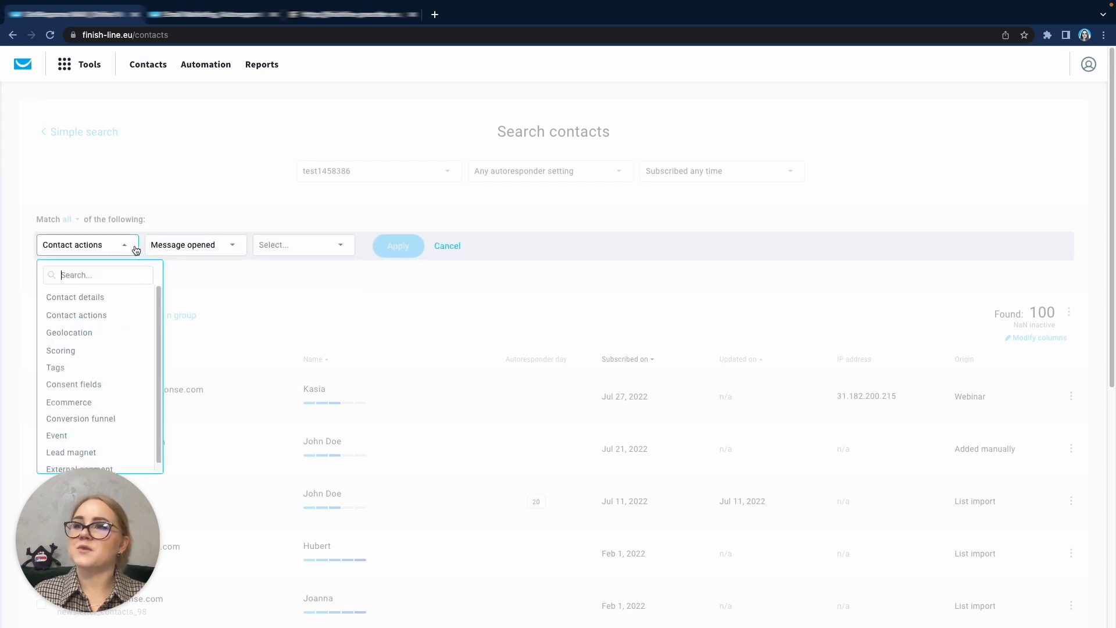
pyautogui.click(138, 334)
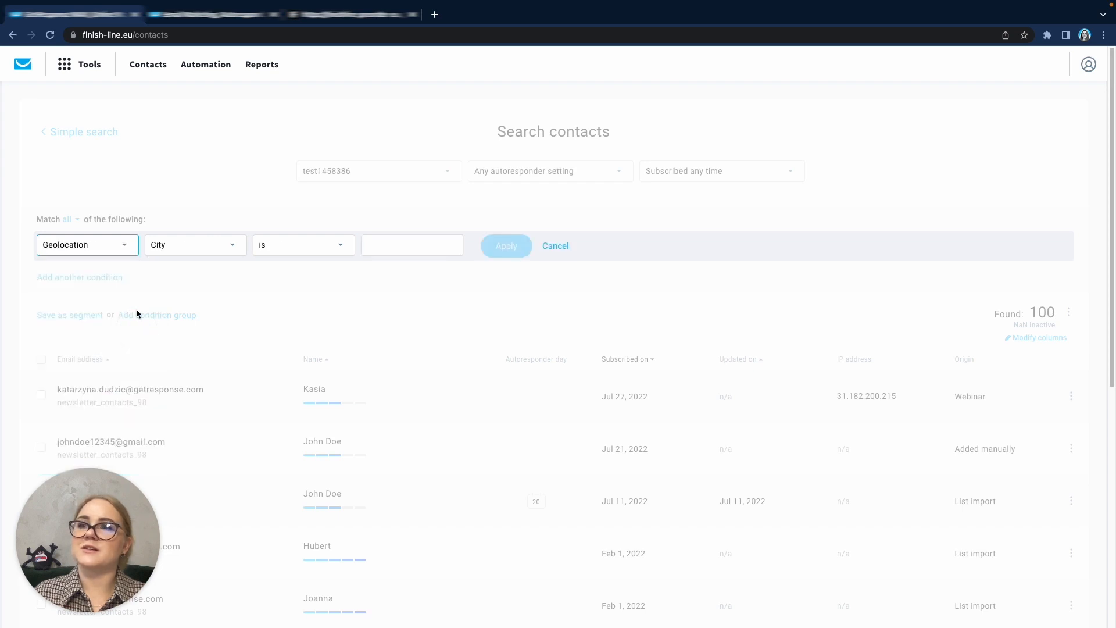
pyautogui.click(126, 251)
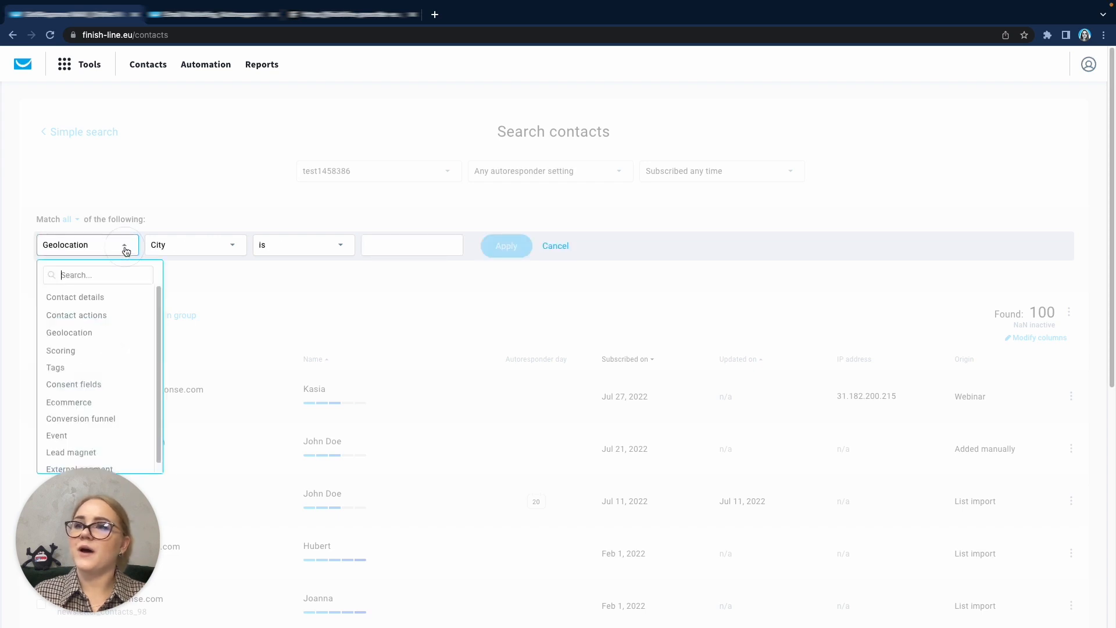
pyautogui.click(126, 399)
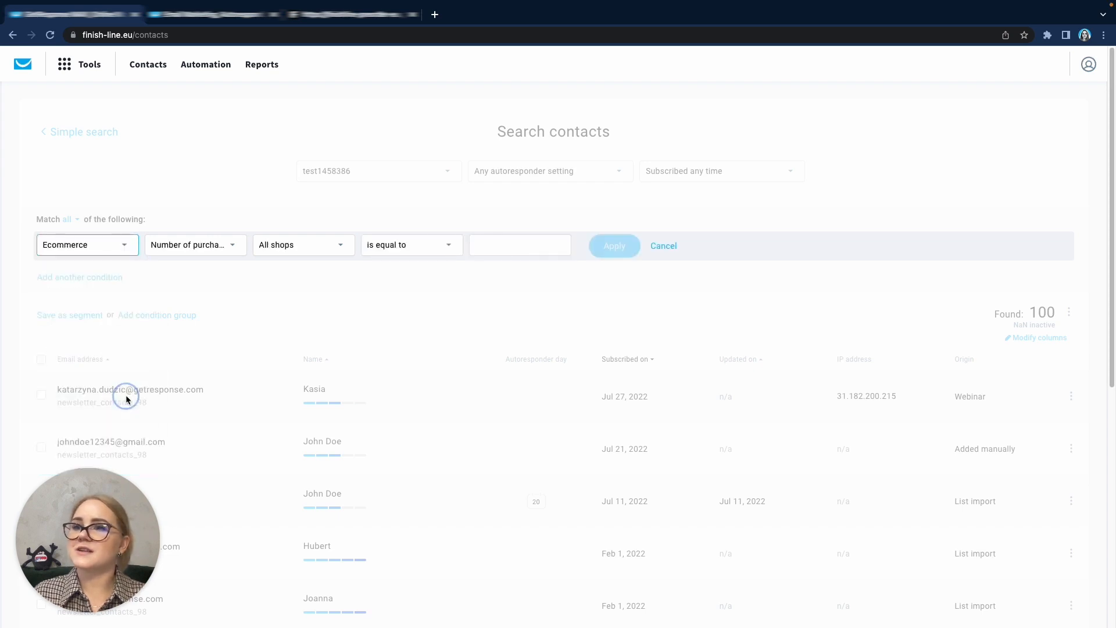
pyautogui.click(233, 249)
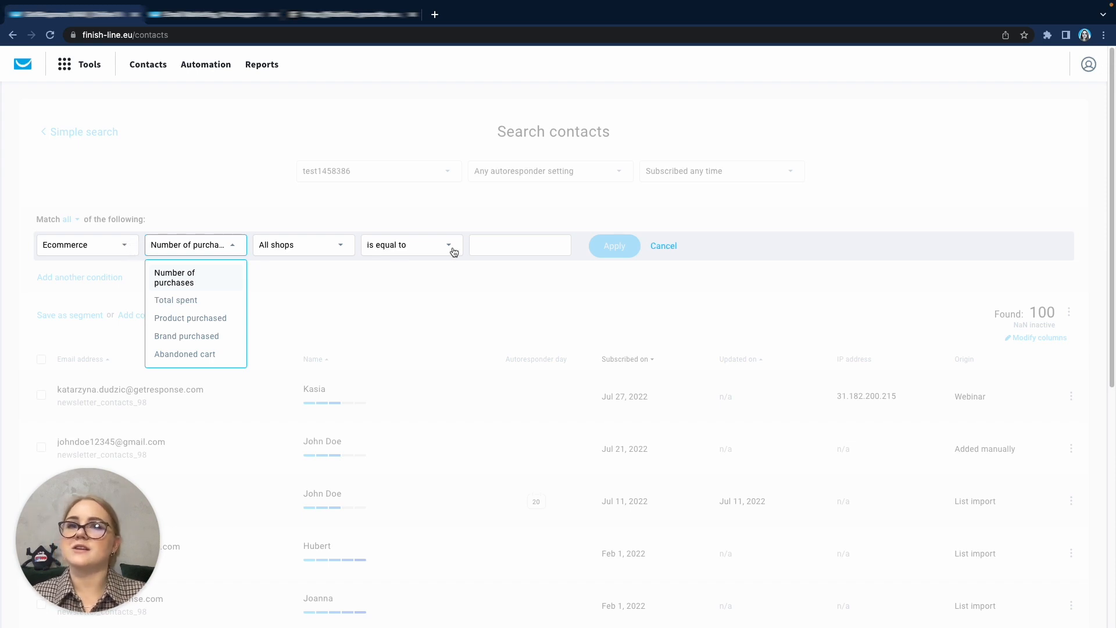
pyautogui.click(661, 247)
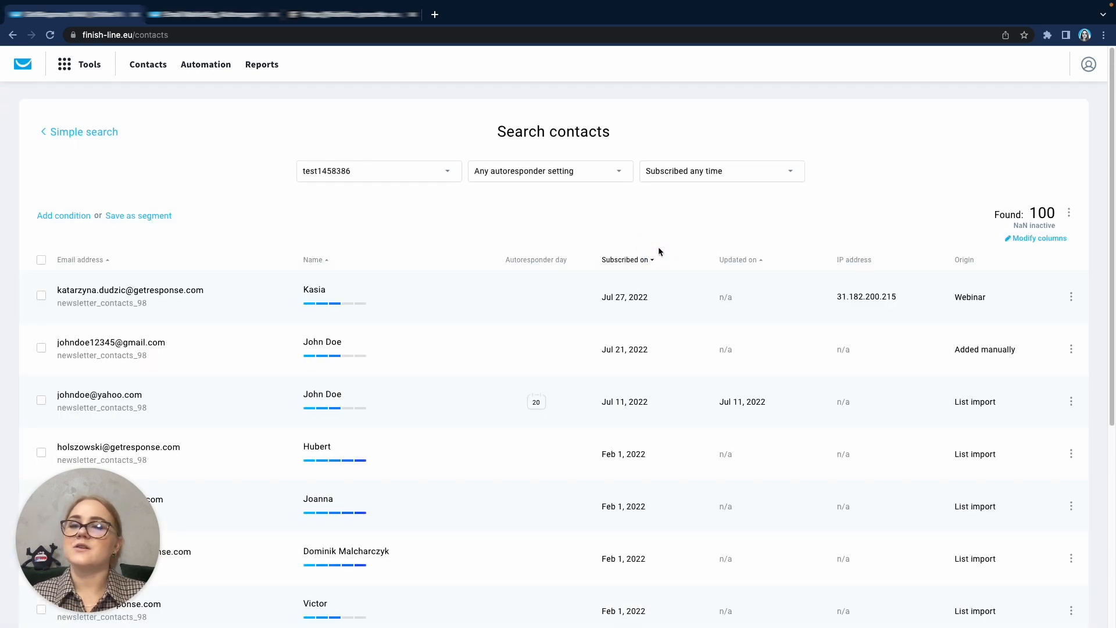
# Step: Leave the advanced contact search and examine the account's segments, list hygiene, suppression lists and custom fields
pyautogui.click(84, 133)
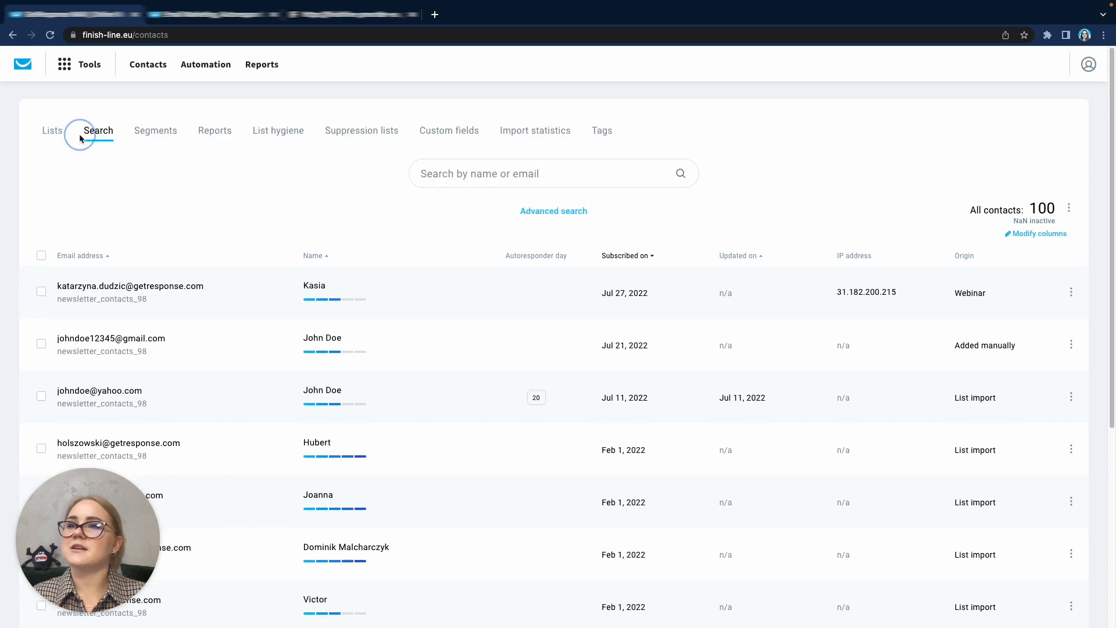
pyautogui.click(154, 135)
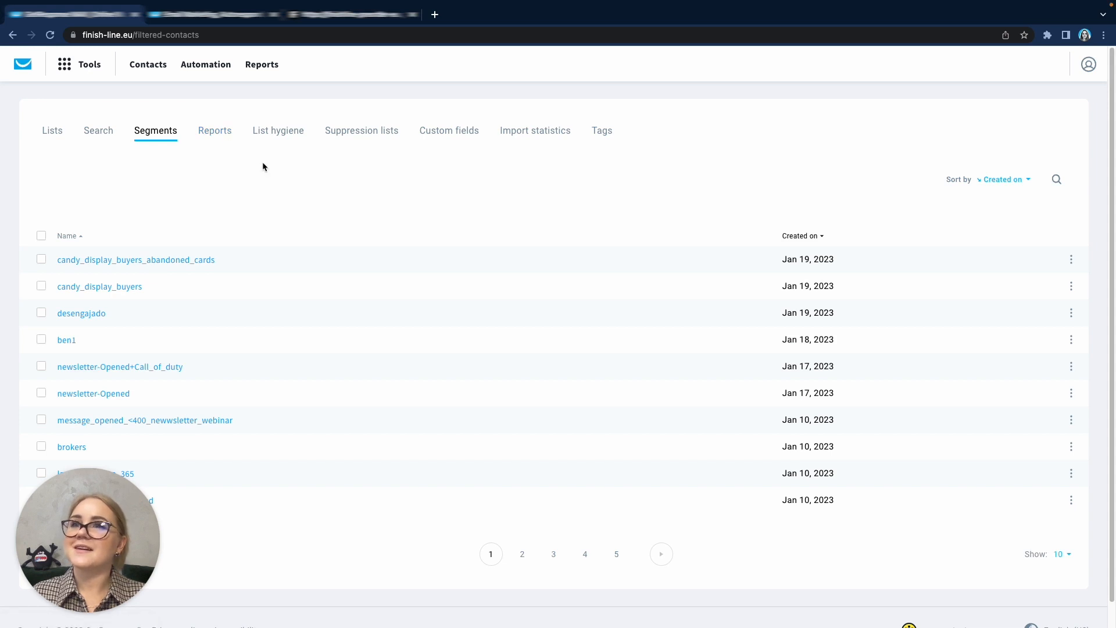
pyautogui.click(275, 138)
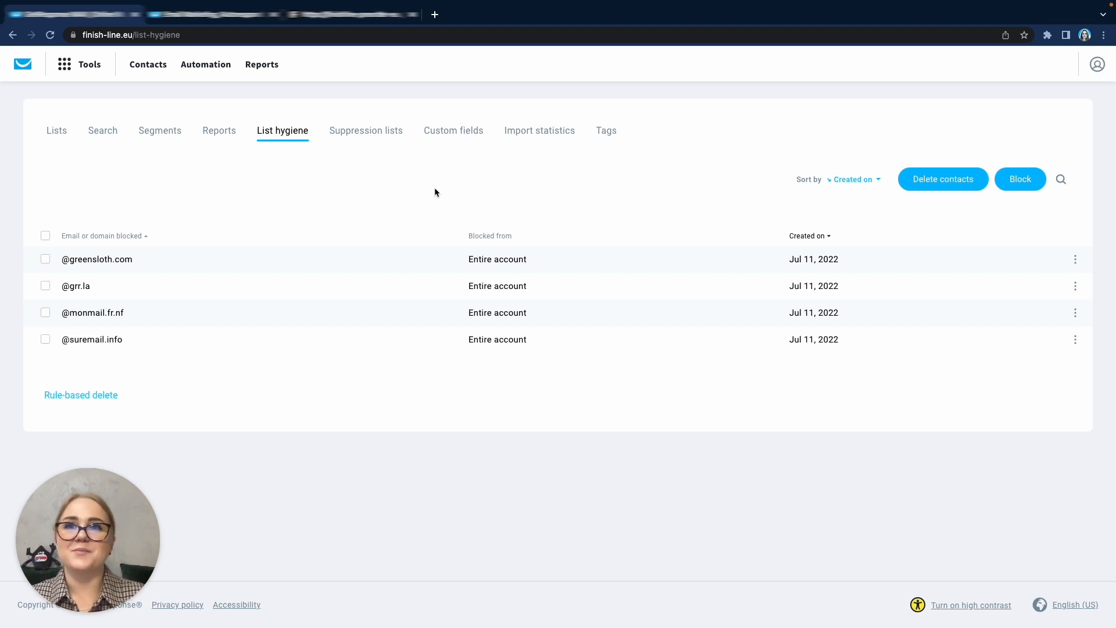
pyautogui.click(383, 137)
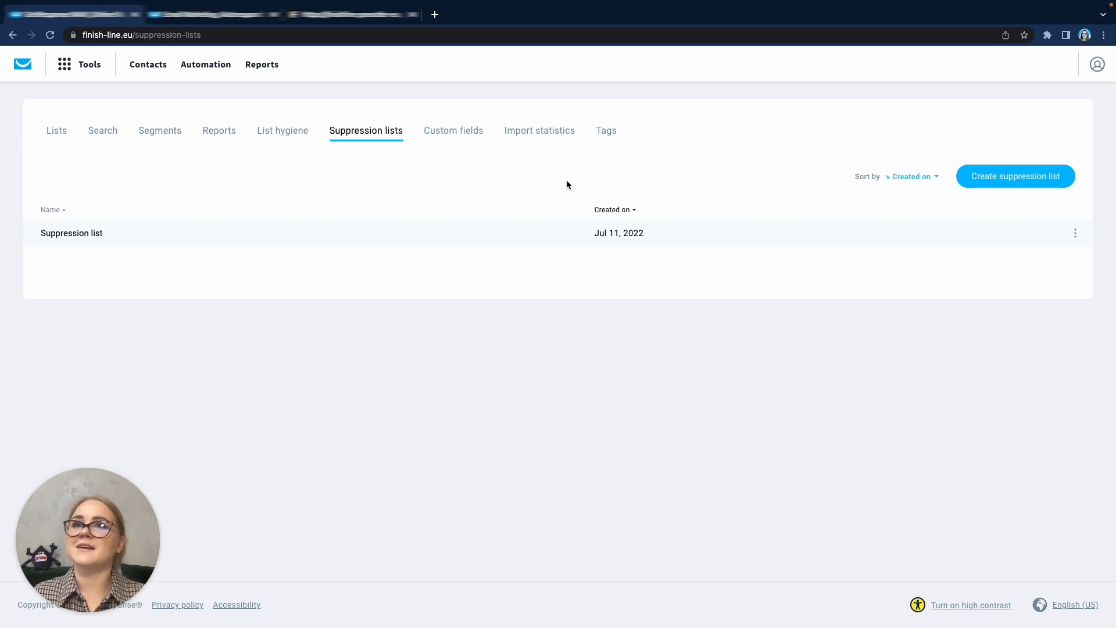
pyautogui.click(468, 137)
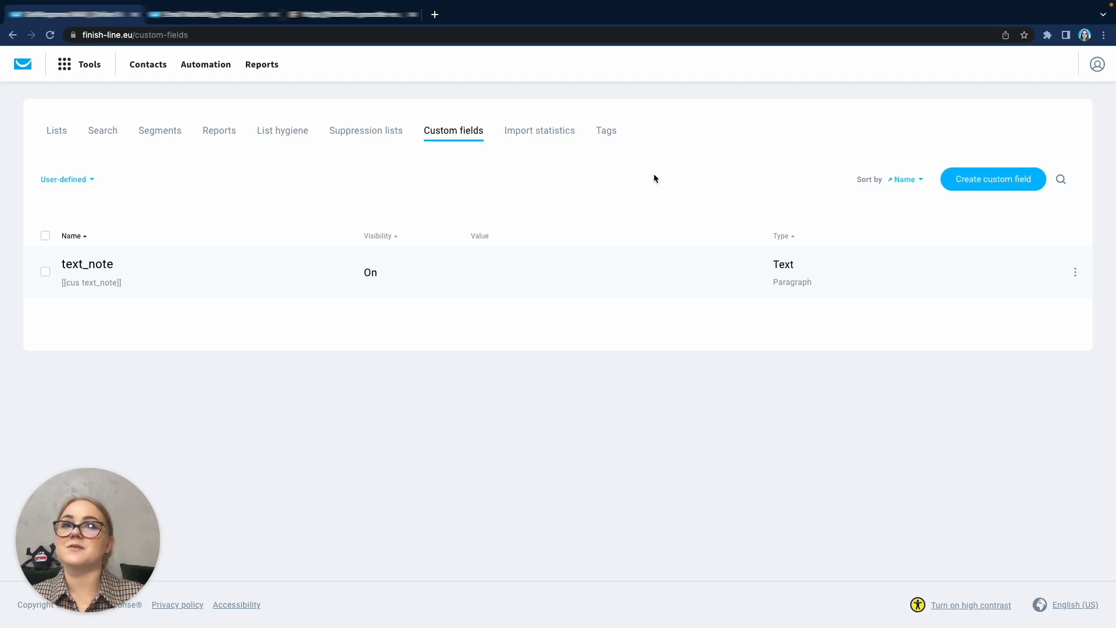
# Step: Examine the import statistics, including the details of the 8.26K rewards_program_98 import, and view the contact tags
pyautogui.click(535, 135)
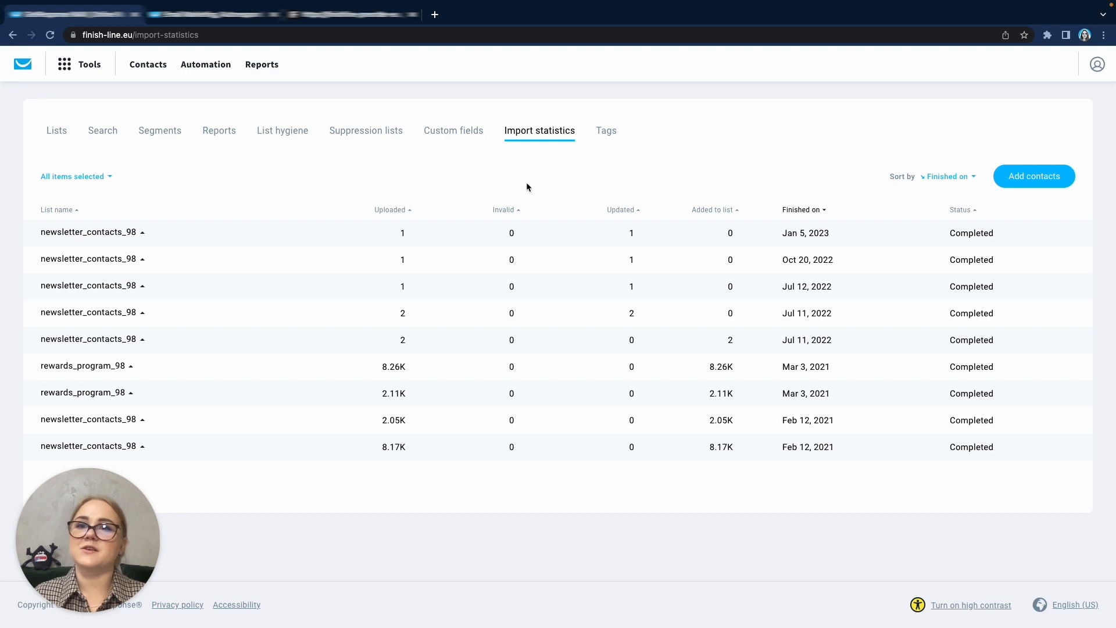
pyautogui.click(399, 369)
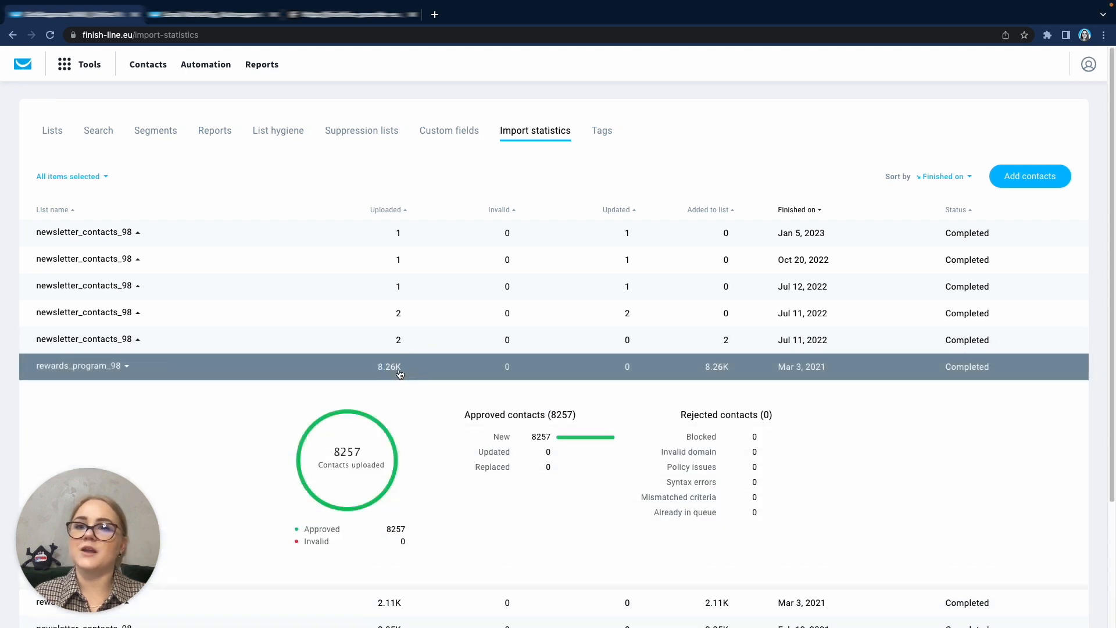
pyautogui.scroll(-1, 421, 408)
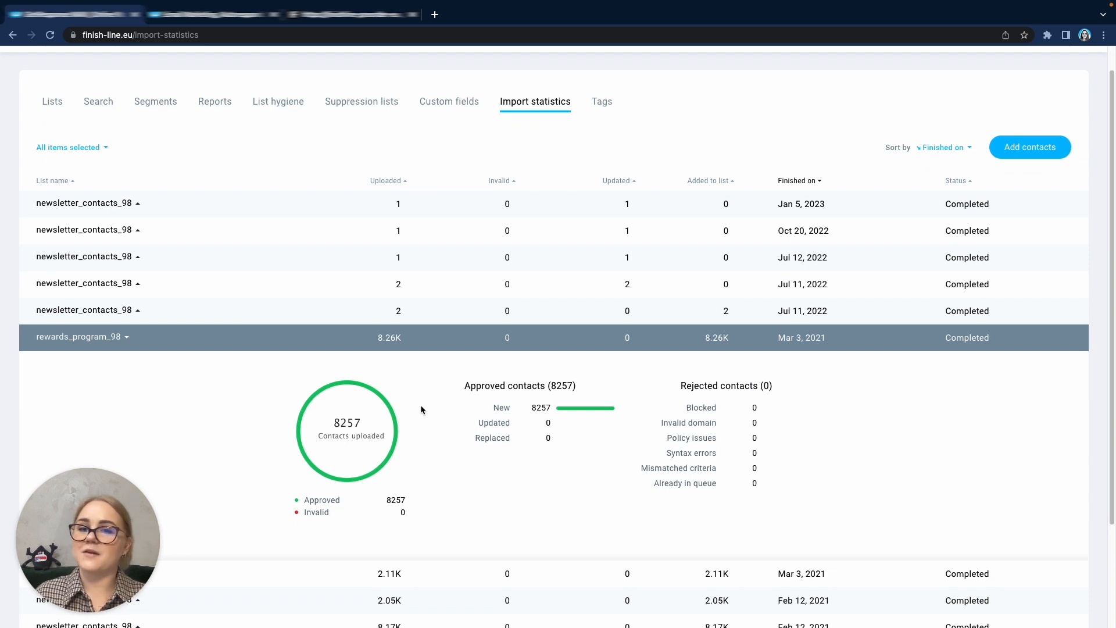
pyautogui.scroll(1, 421, 409)
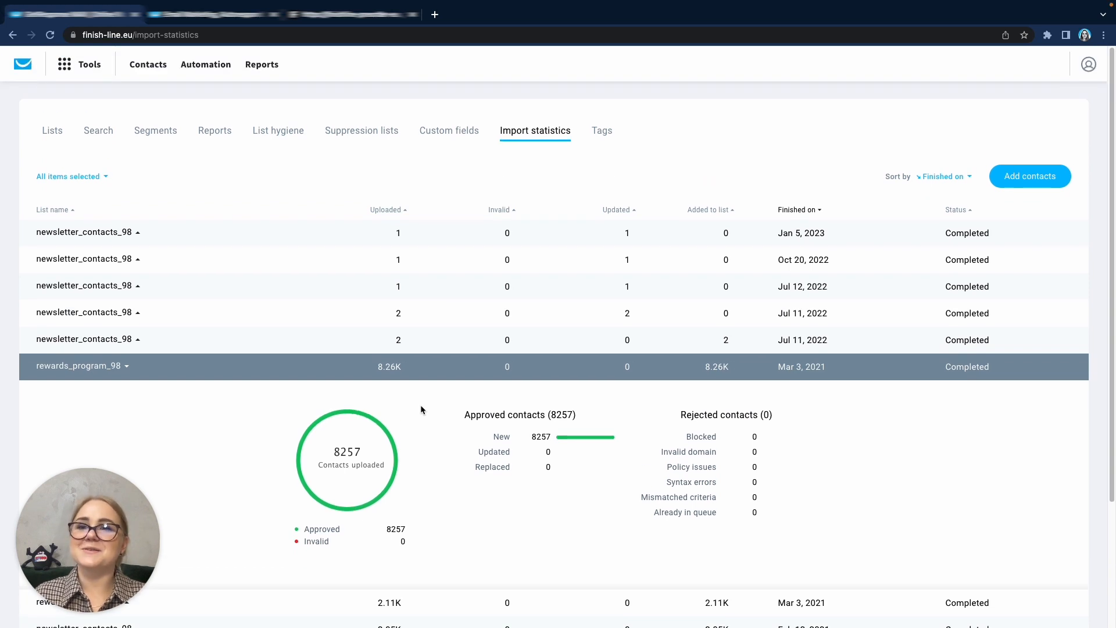
pyautogui.click(603, 139)
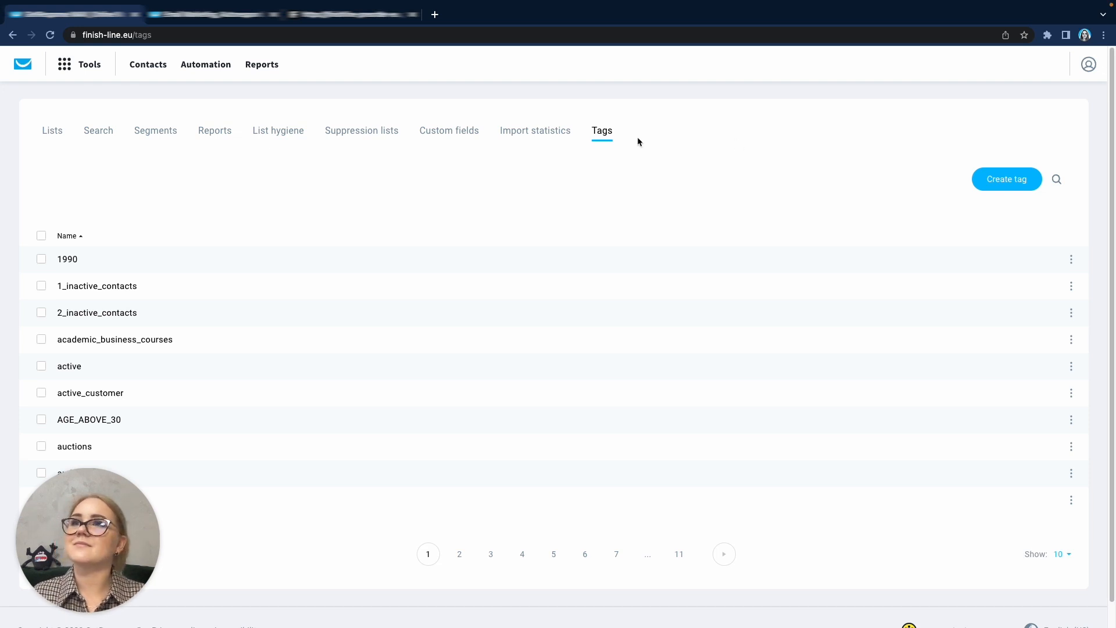
# Step: Create a new newsletter using the new Email Creator
pyautogui.click(84, 64)
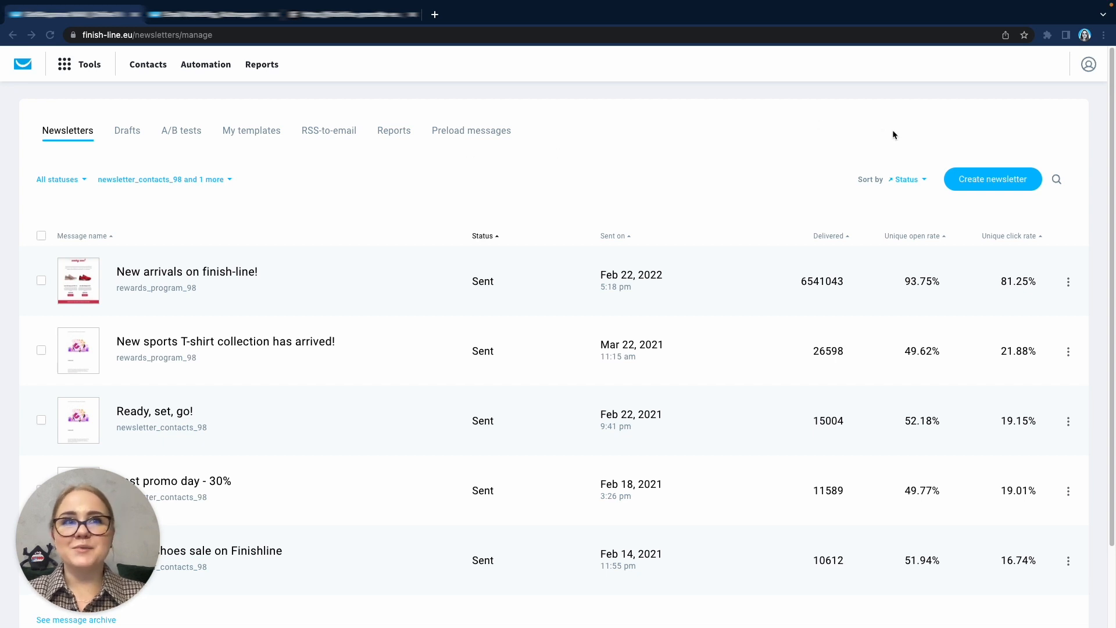
pyautogui.click(974, 176)
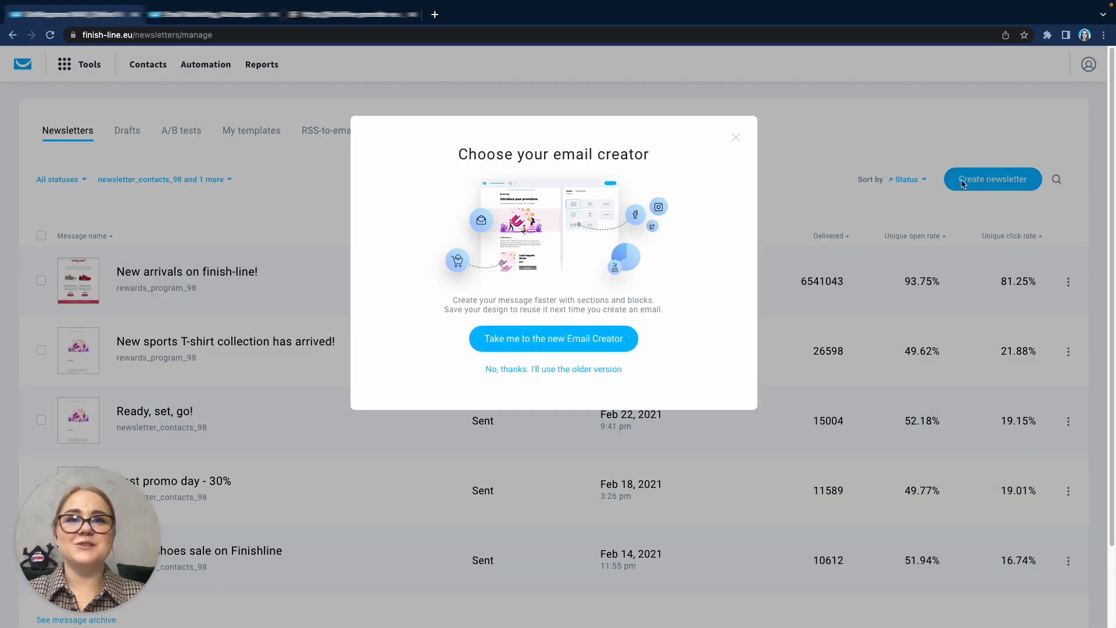
pyautogui.click(561, 341)
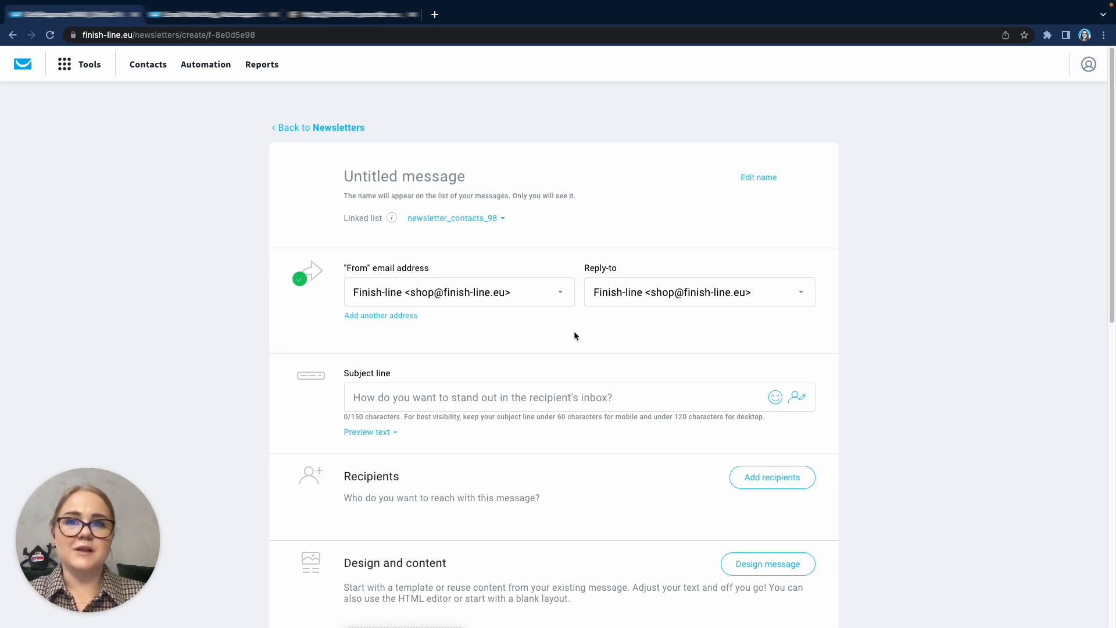
# Step: Expand the preview text field and examine the newsletter's linked list, sender, subject line, recipients and design settings
pyautogui.scroll(-2, 578, 347)
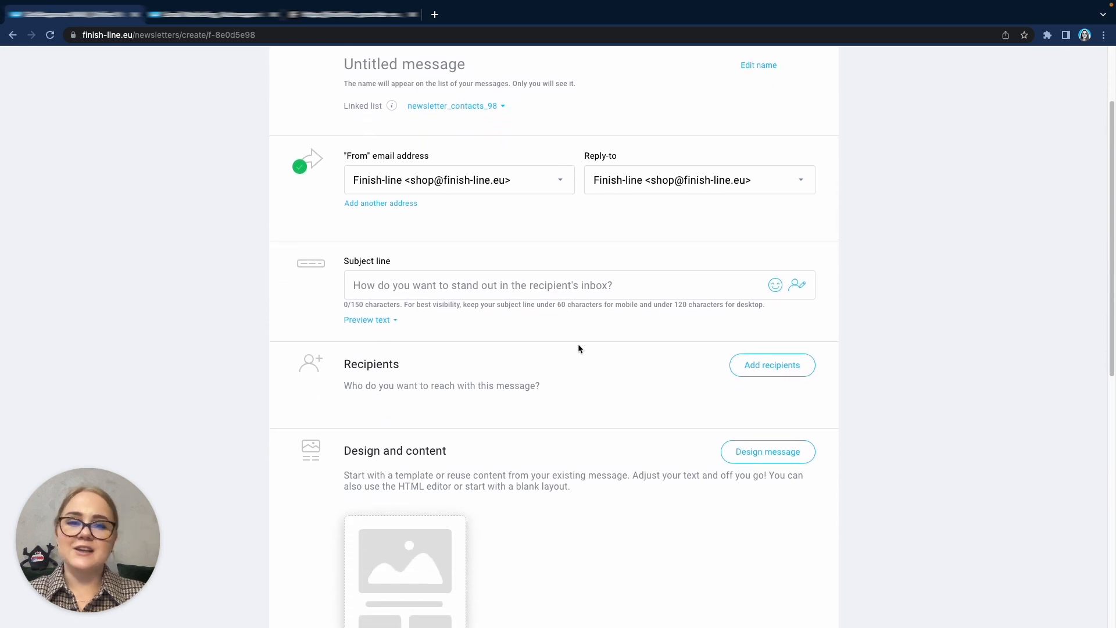
pyautogui.click(390, 322)
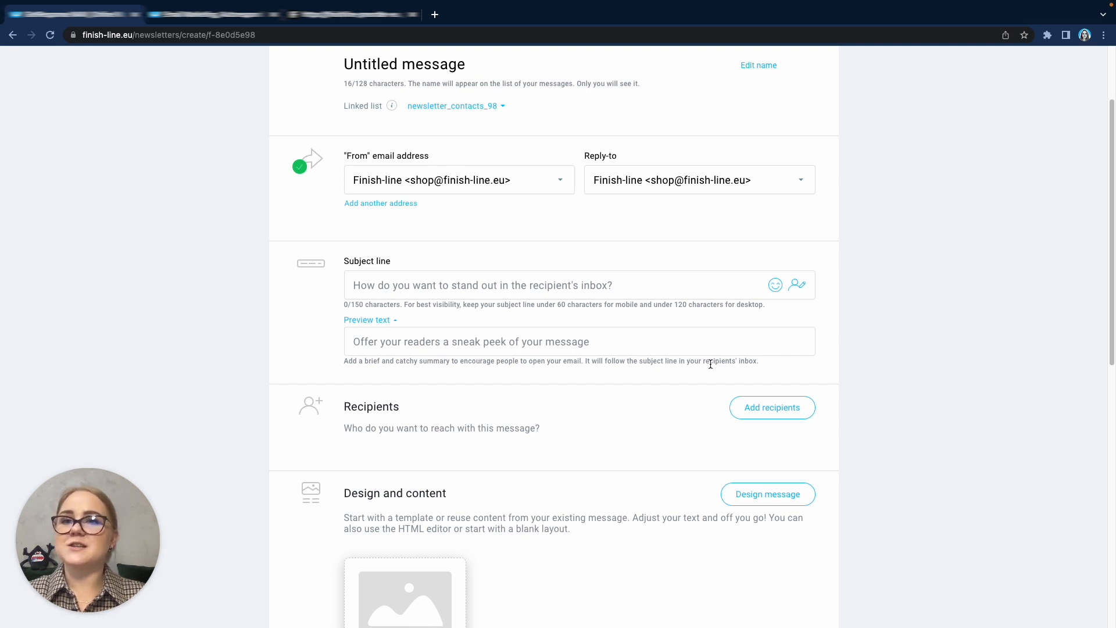
pyautogui.scroll(-1, 710, 364)
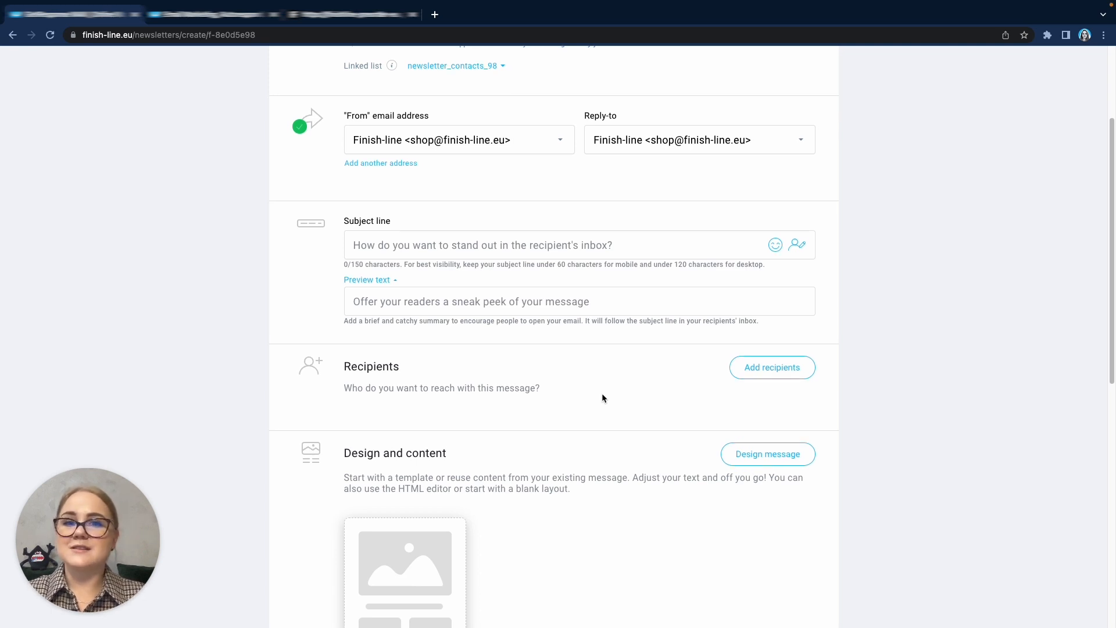
pyautogui.scroll(3, 601, 393)
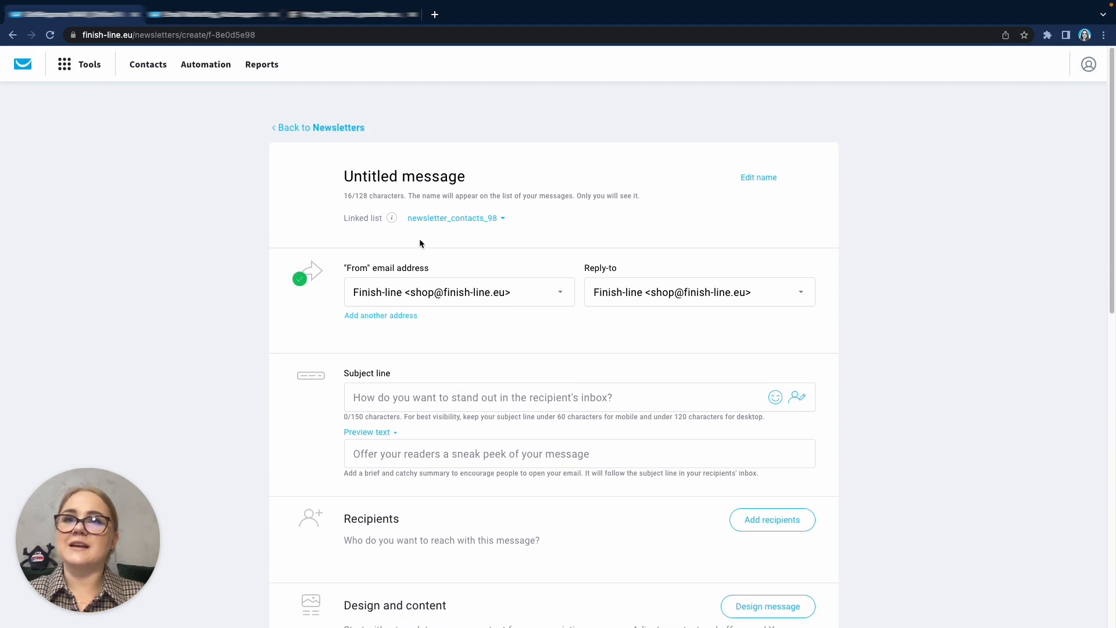
pyautogui.moveTo(393, 226)
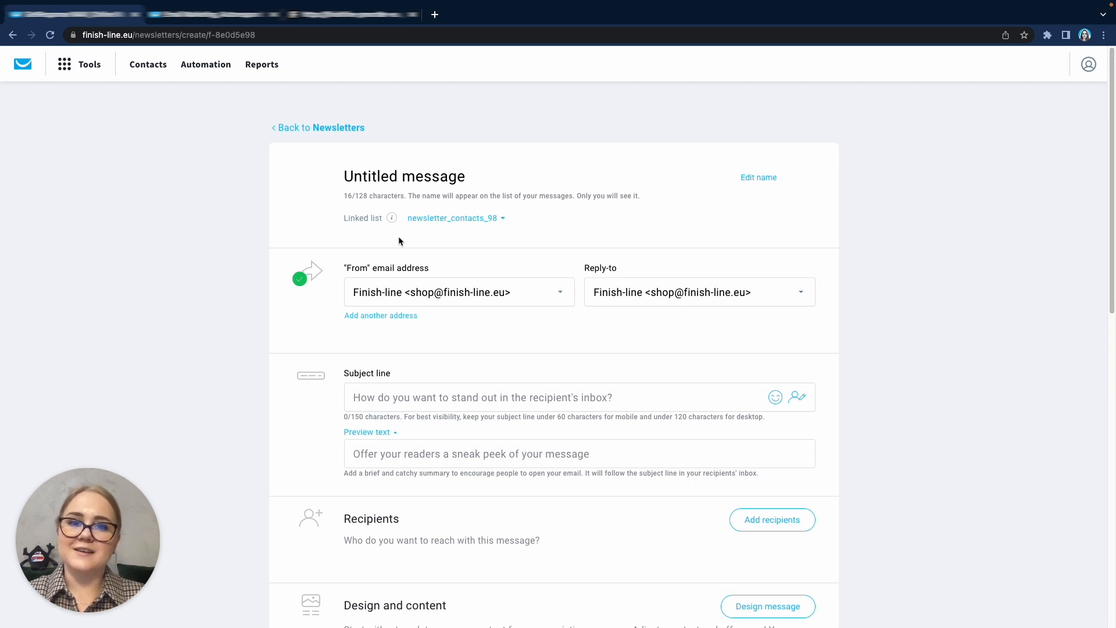
pyautogui.scroll(-6, 490, 338)
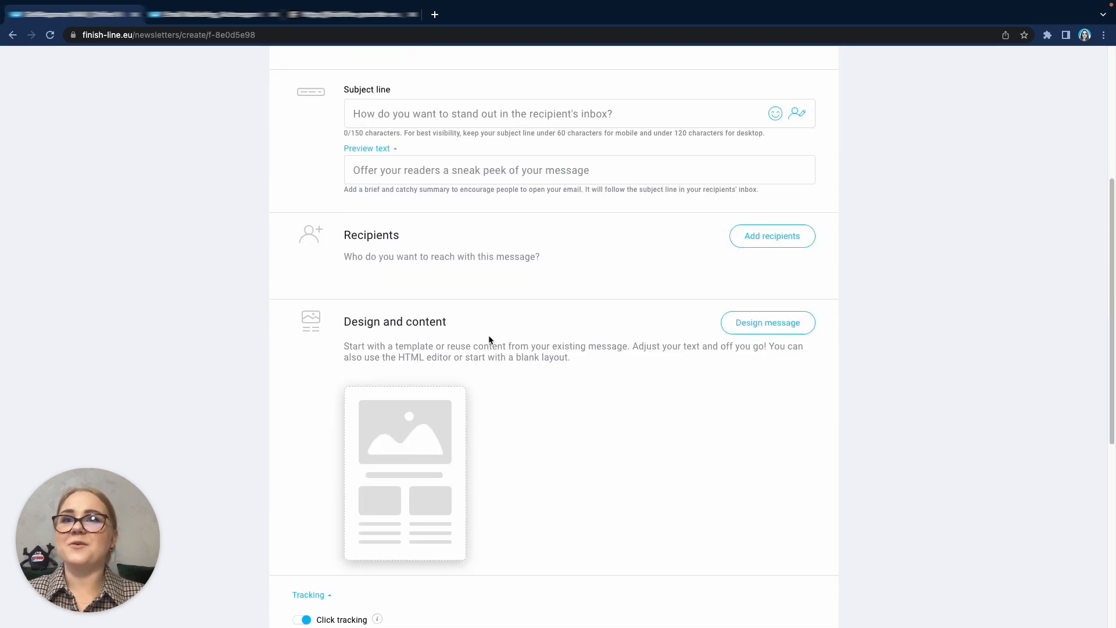
# Step: Check the HTML editor options for the message design, and use the predesigned template Valentine's Day Shop
pyautogui.click(765, 242)
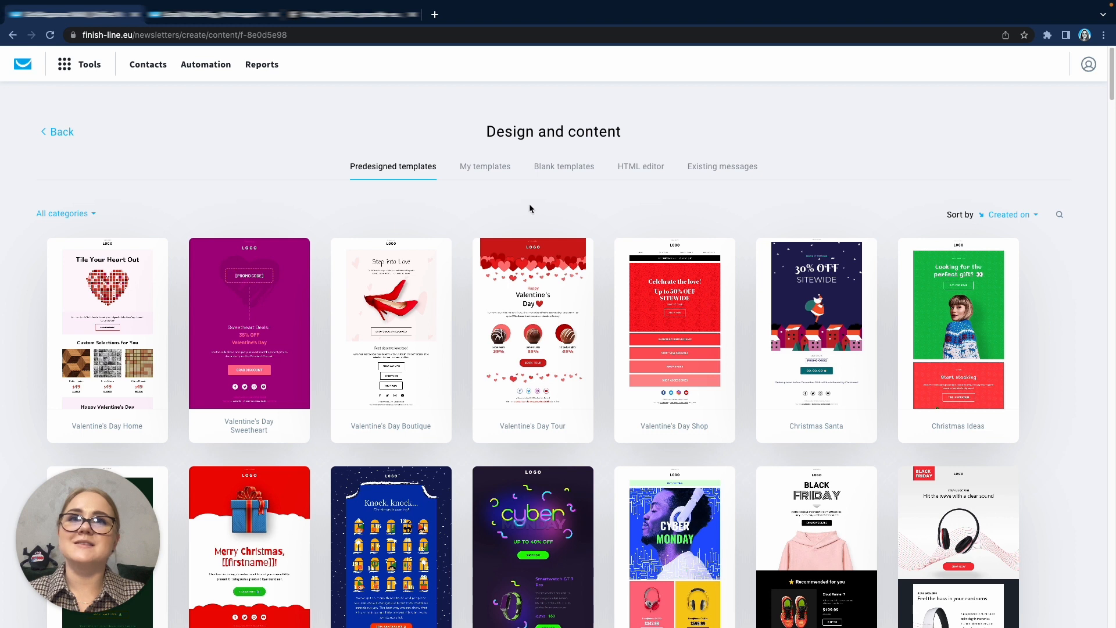
pyautogui.click(641, 169)
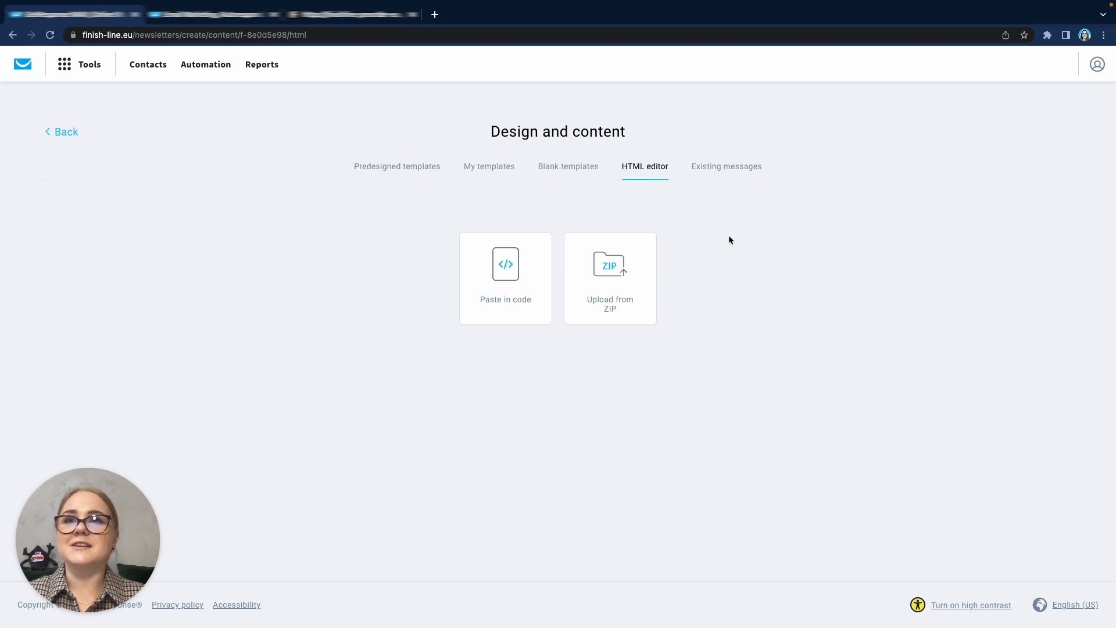
pyautogui.click(391, 169)
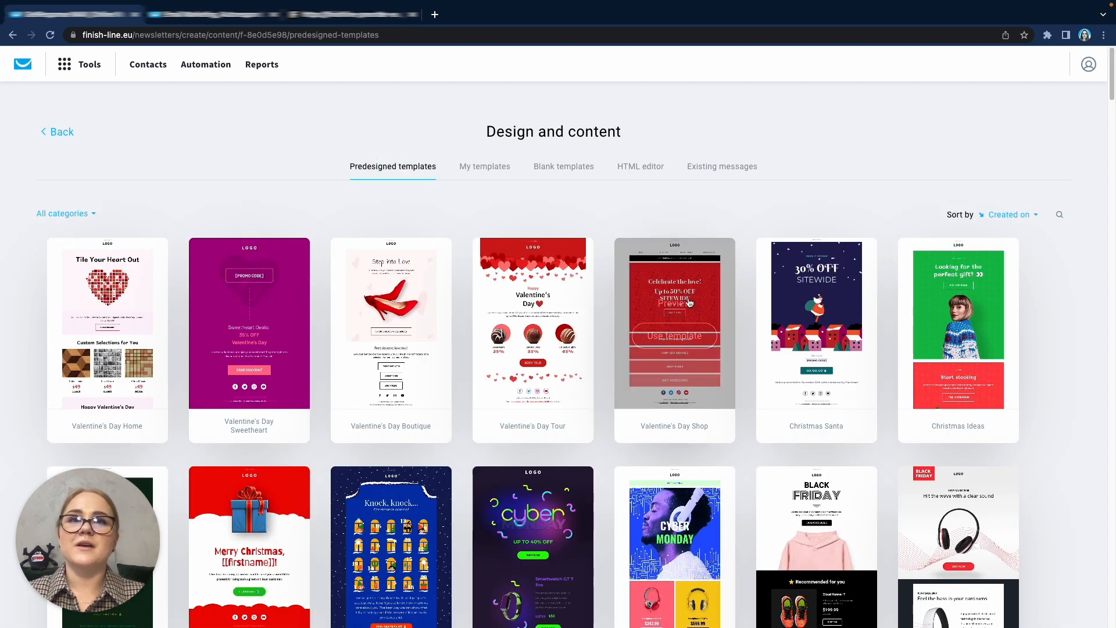
pyautogui.click(694, 341)
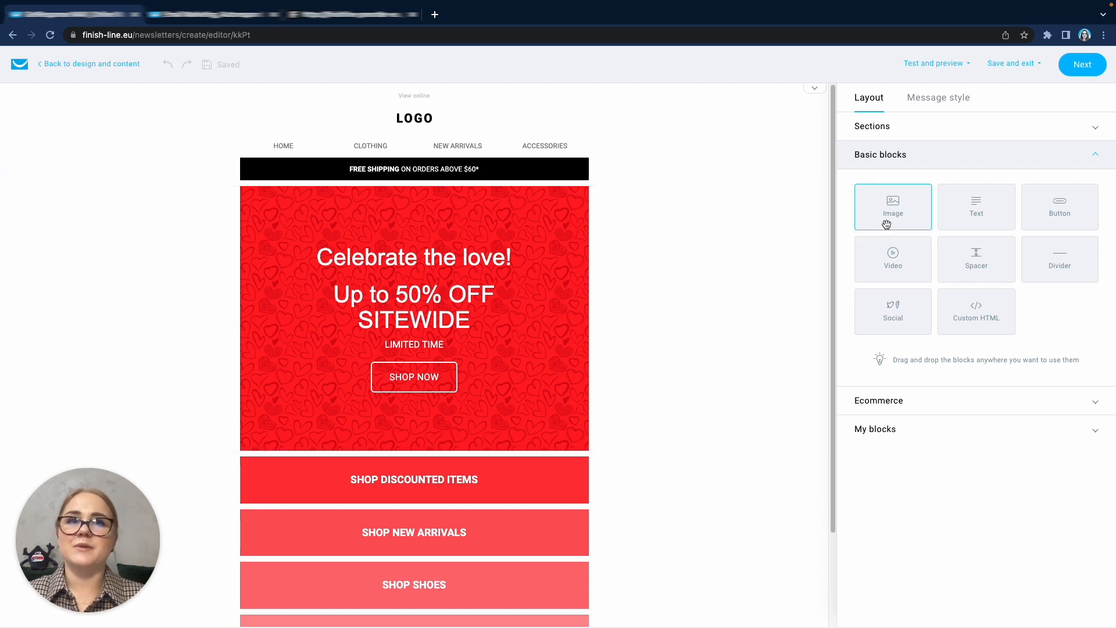
# Step: Add an image block above "Celebrate the love!" and fill it with a free GetResponse image of a woman making a heart gesture, searching "love"
pyautogui.moveTo(889, 213); pyautogui.dragTo(416, 270)
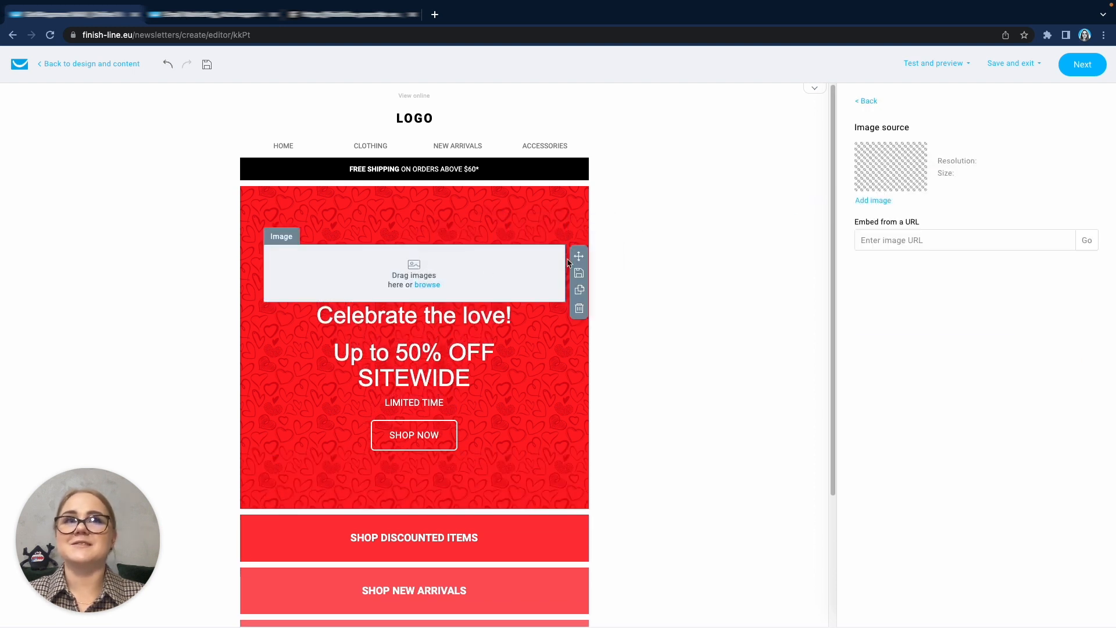
pyautogui.click(865, 101)
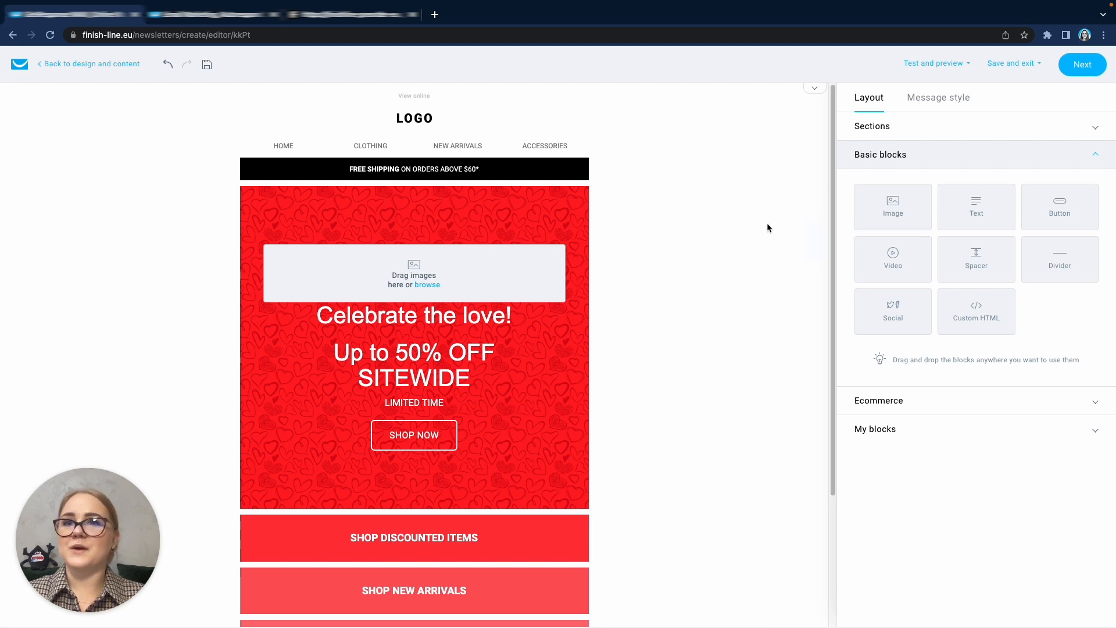
pyautogui.click(431, 284)
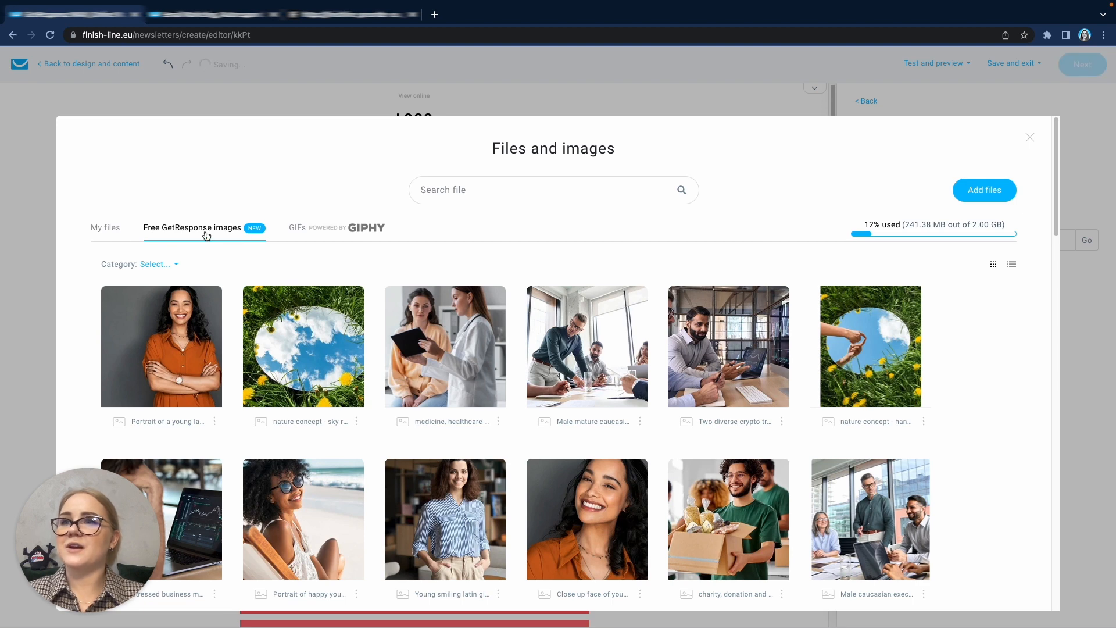
pyautogui.click(460, 192)
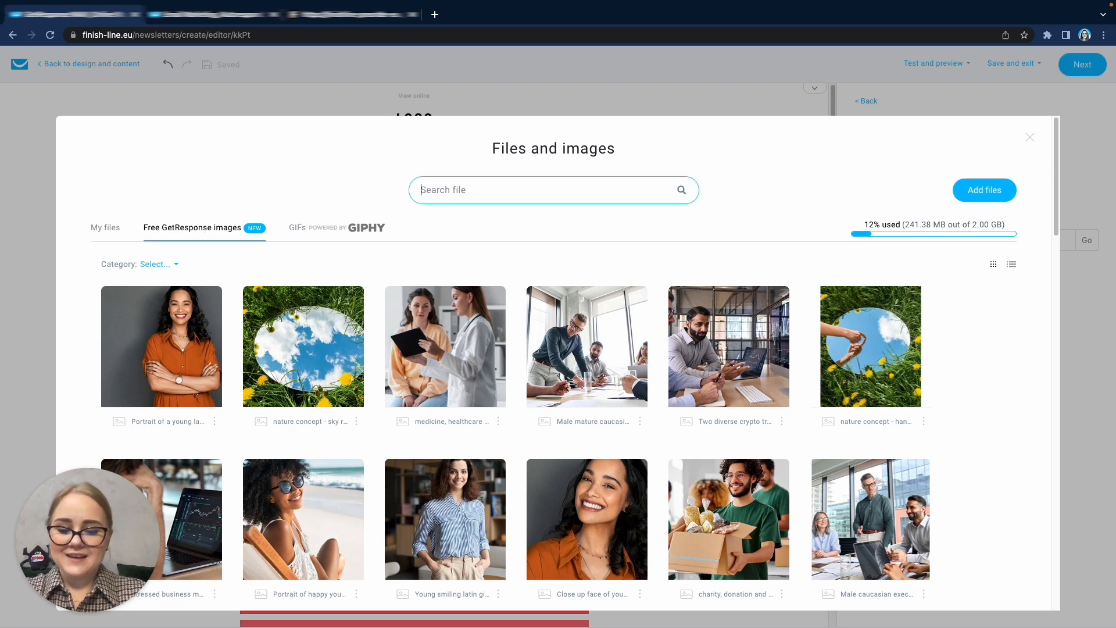
pyautogui.write('love')
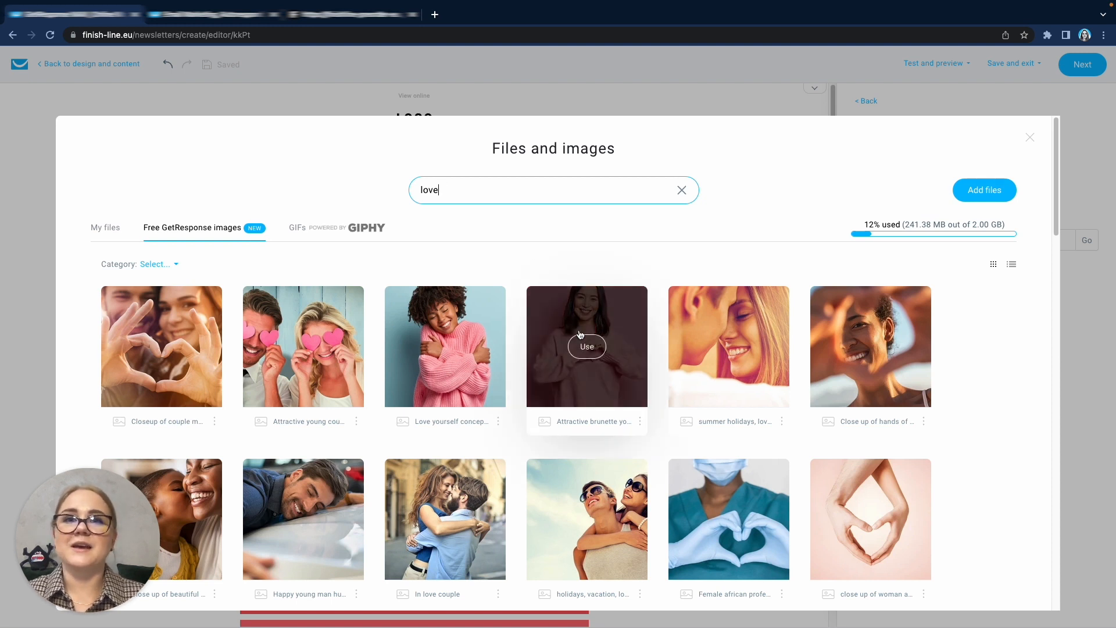
pyautogui.click(590, 349)
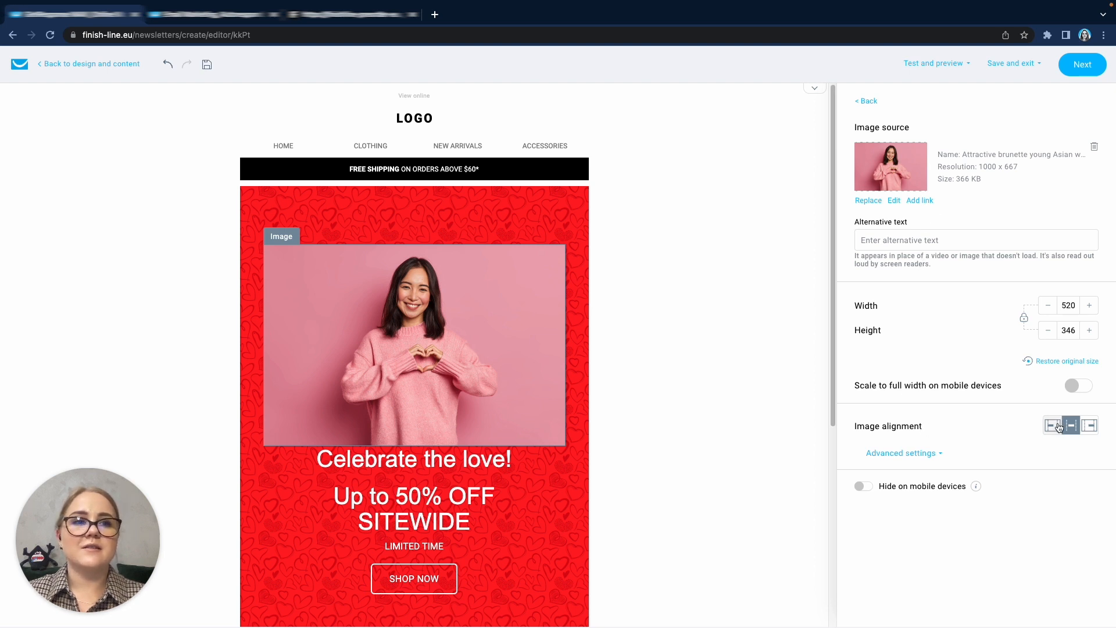
# Step: View the image's advanced border and padding settings, hide the image on mobile devices, and return to the layout options
pyautogui.click(935, 455)
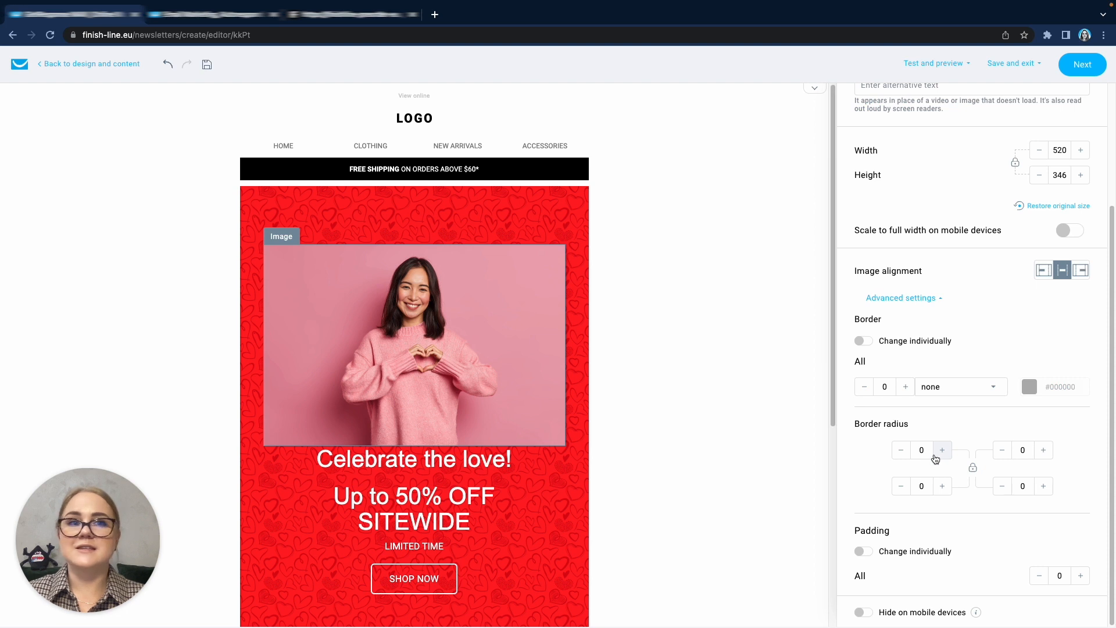
pyautogui.click(925, 299)
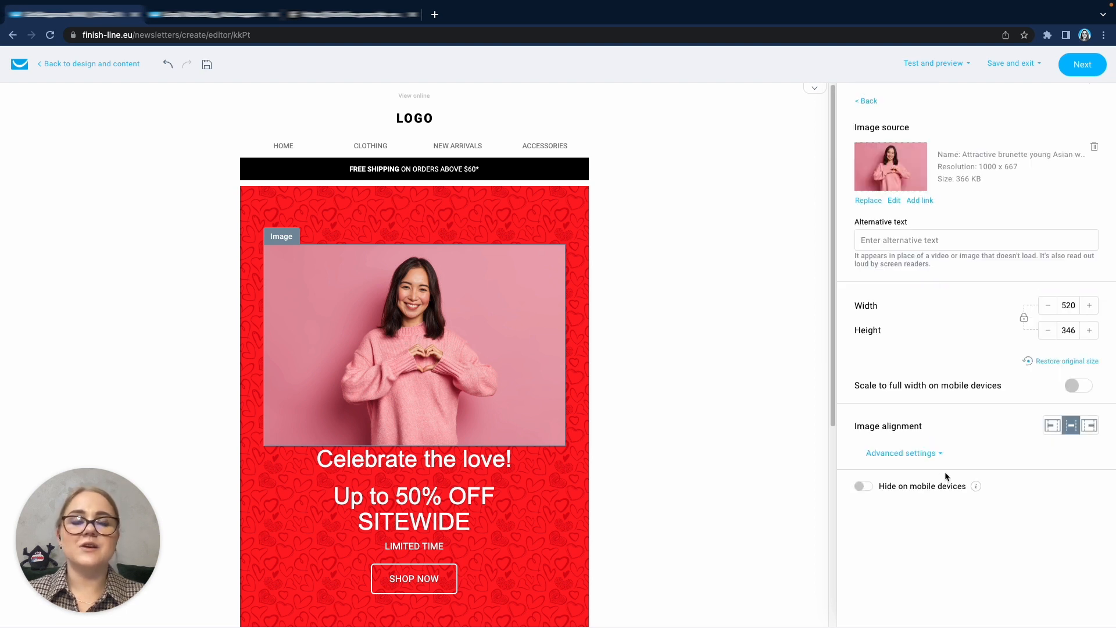
pyautogui.click(864, 487)
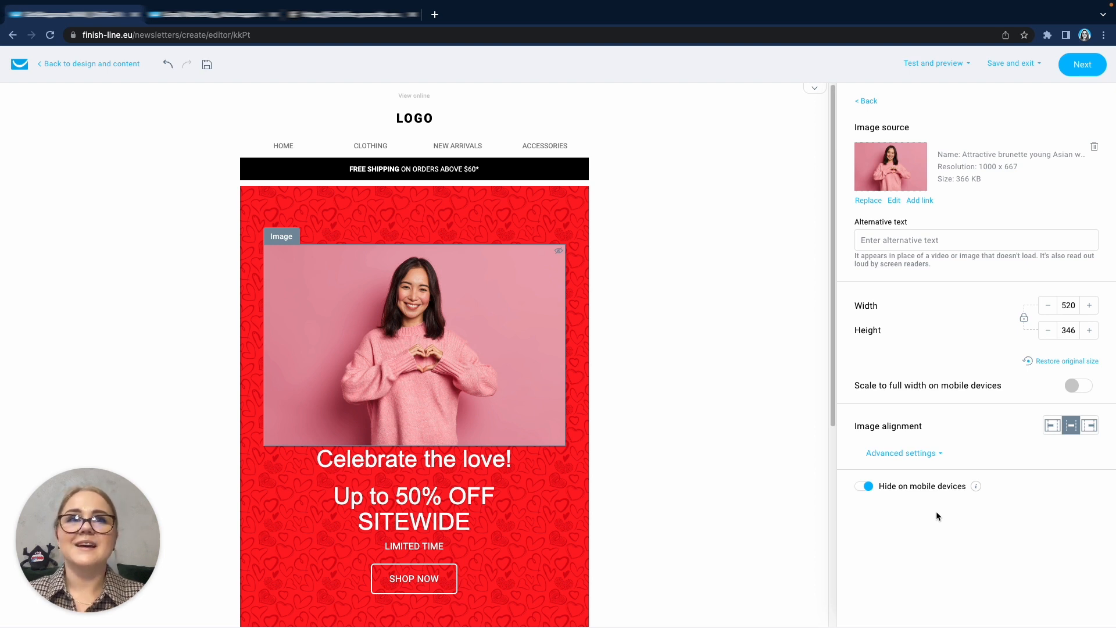
pyautogui.click(867, 101)
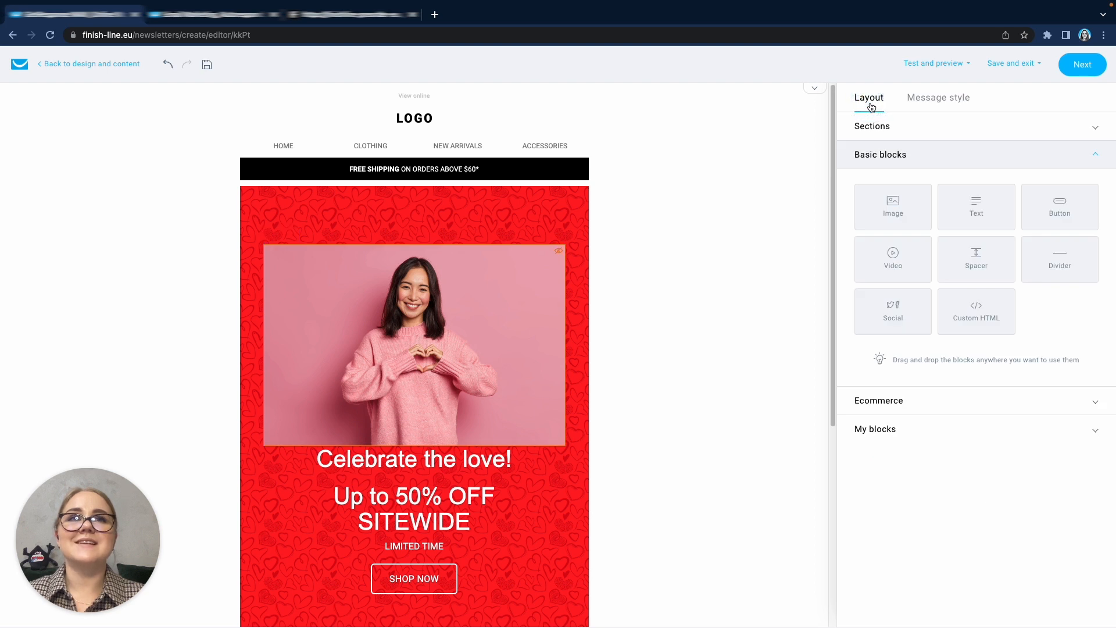
# Step: Insert a 2-column section with a narrow first column and a wide second one between the red banner and SHOP DISCOUNTED ITEMS
pyautogui.click(873, 127)
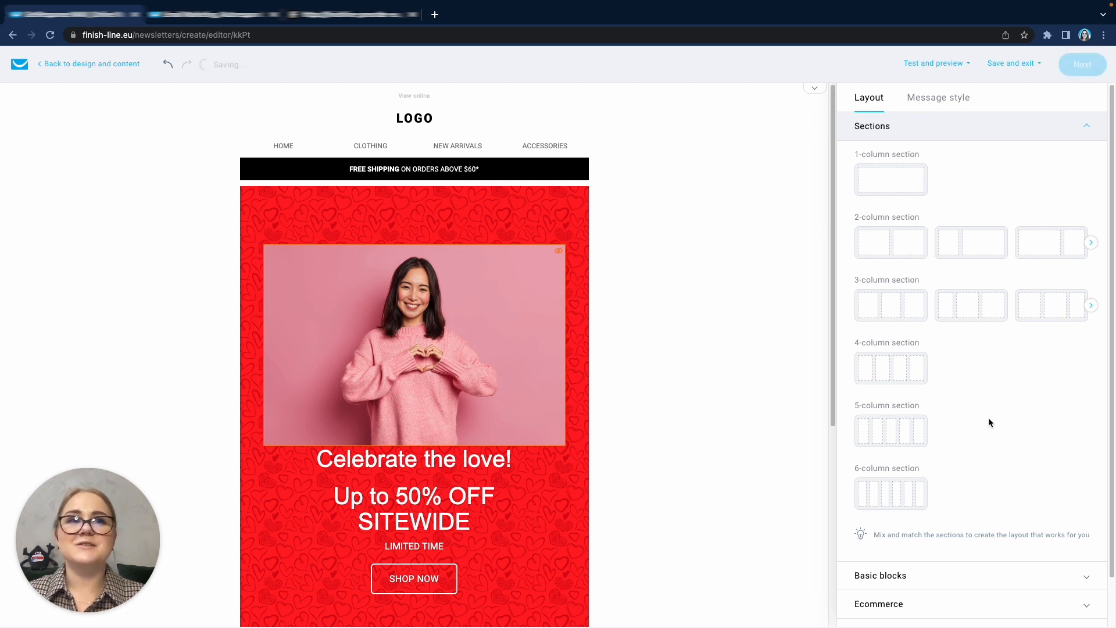
pyautogui.scroll(-4, 540, 284)
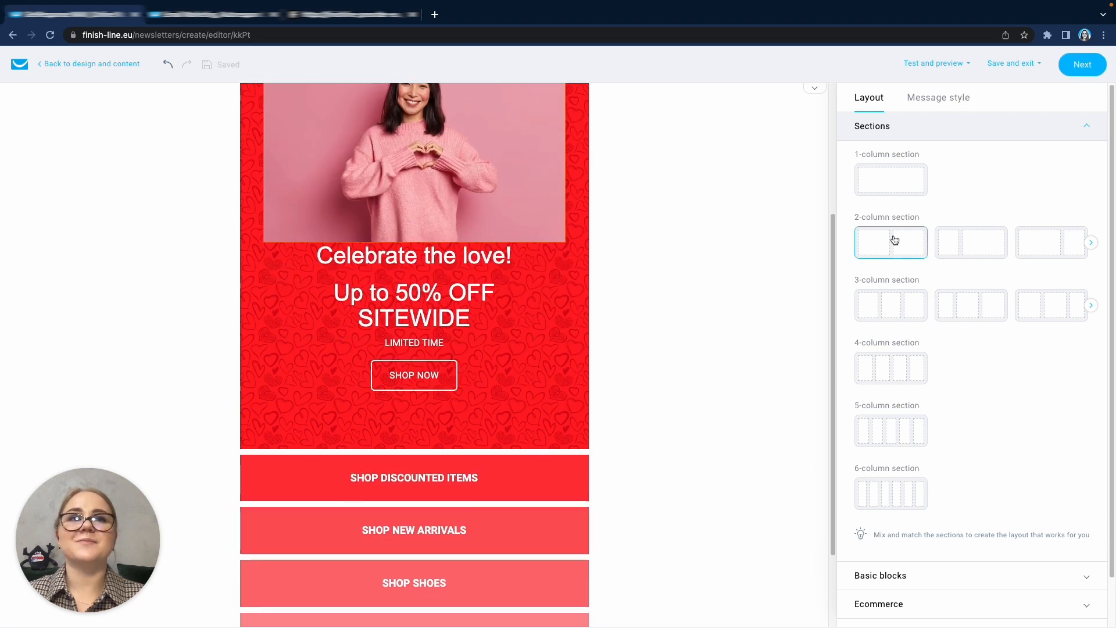
pyautogui.moveTo(894, 240); pyautogui.dragTo(416, 461)
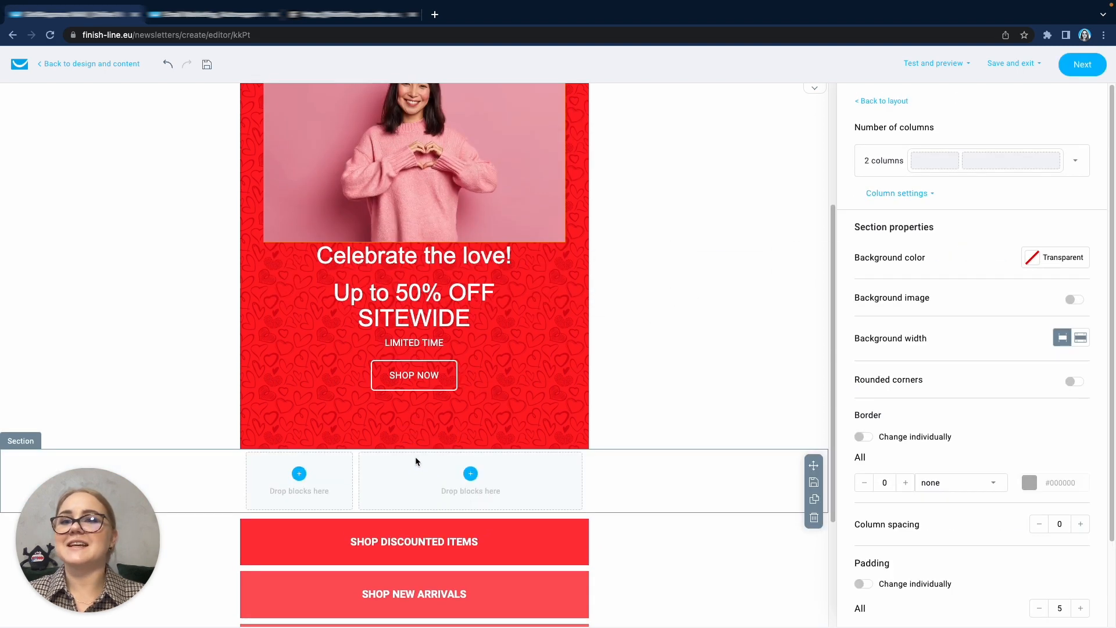
# Step: Add a text block to the new section's narrow column and a button block to its wide column
pyautogui.scroll(-1, 415, 460)
pyautogui.click(300, 403)
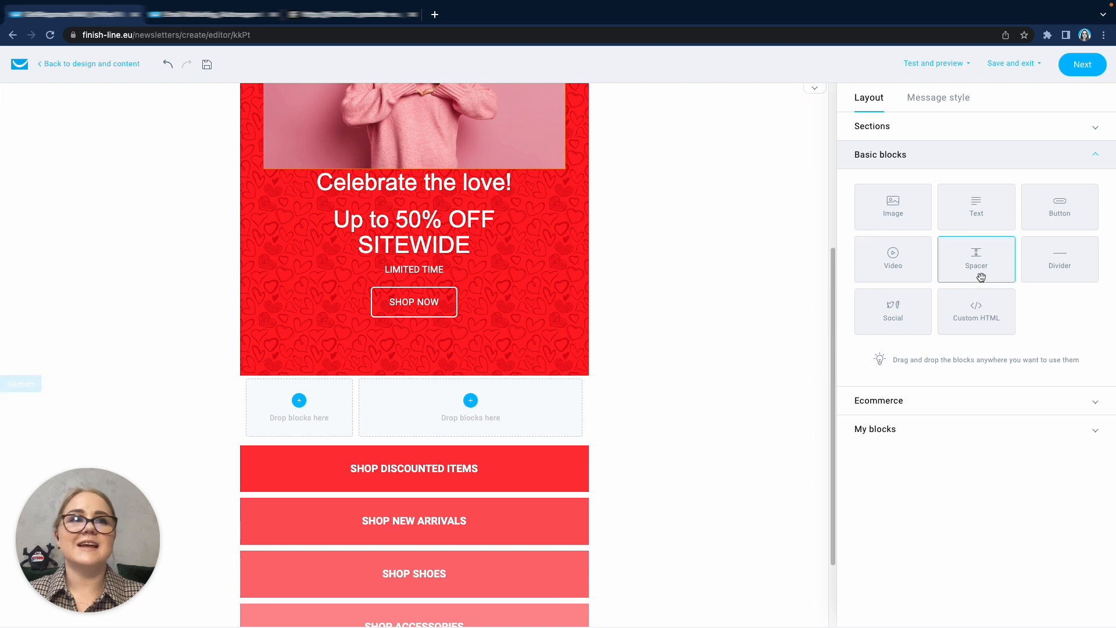
pyautogui.moveTo(969, 220); pyautogui.dragTo(351, 426)
pyautogui.click(879, 103)
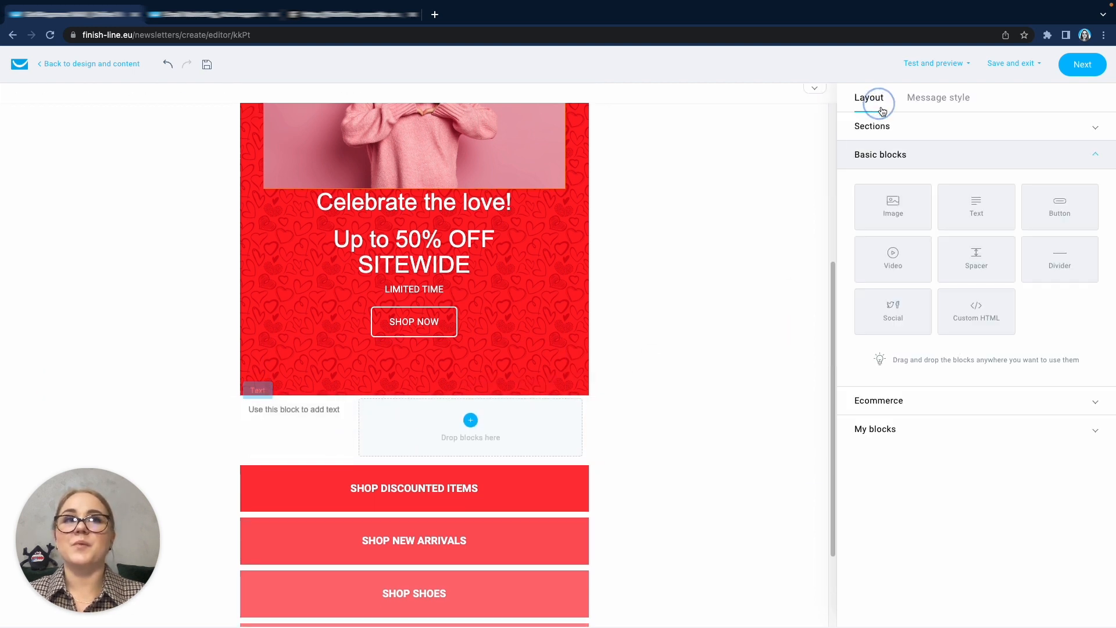
pyautogui.moveTo(1059, 205); pyautogui.dragTo(509, 404)
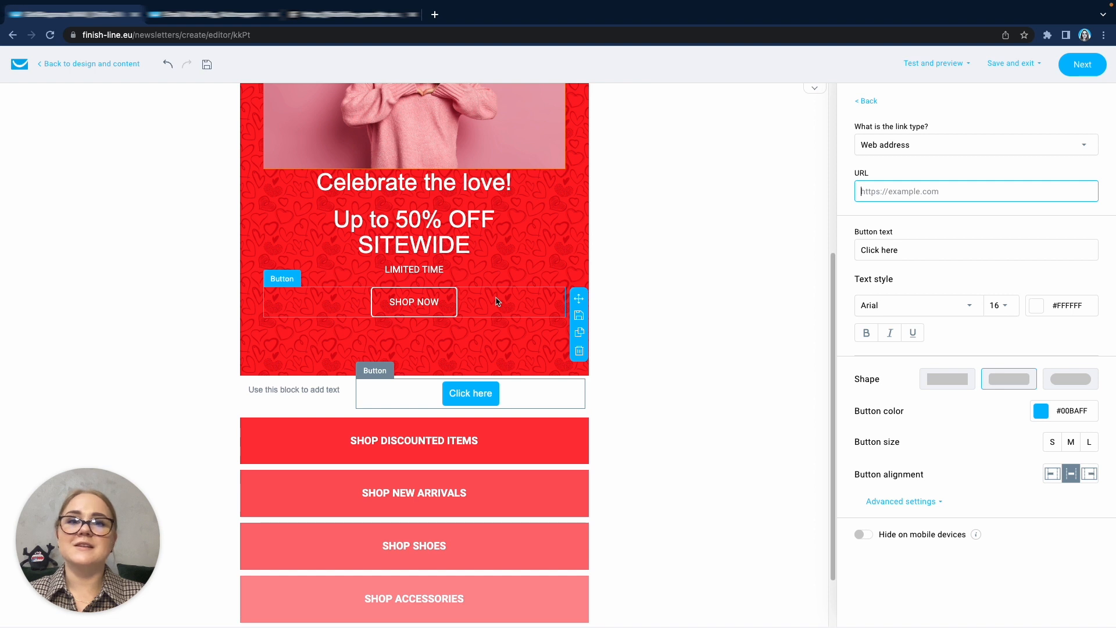
# Step: Examine the personalization fields available for the "Celebrate the love!" heading and return to the layout options without inserting one
pyautogui.click(360, 220)
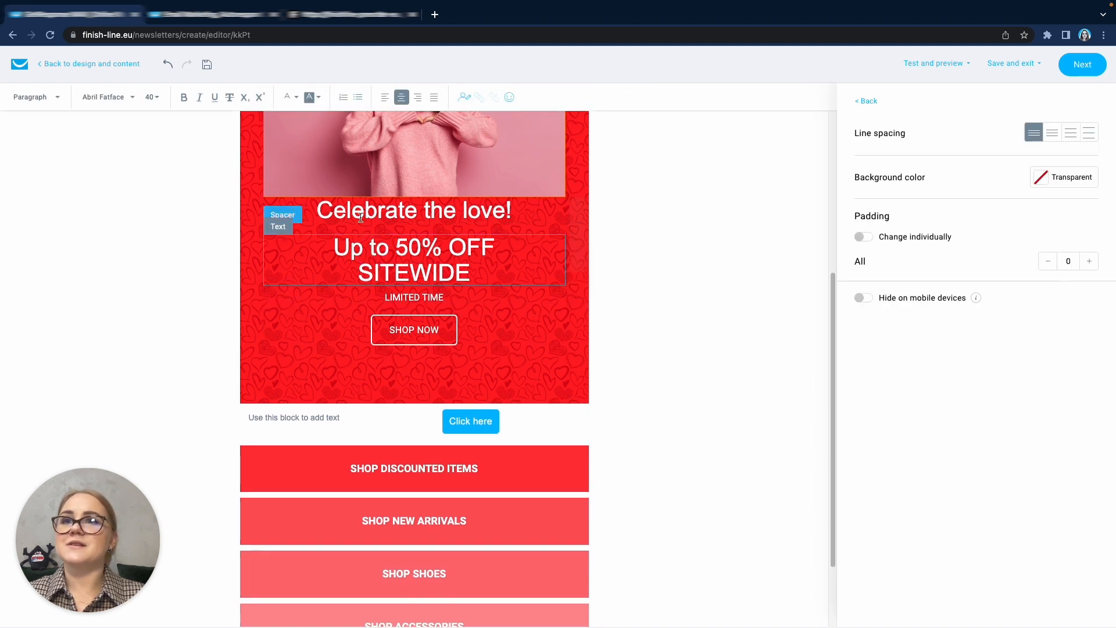
pyautogui.click(359, 217)
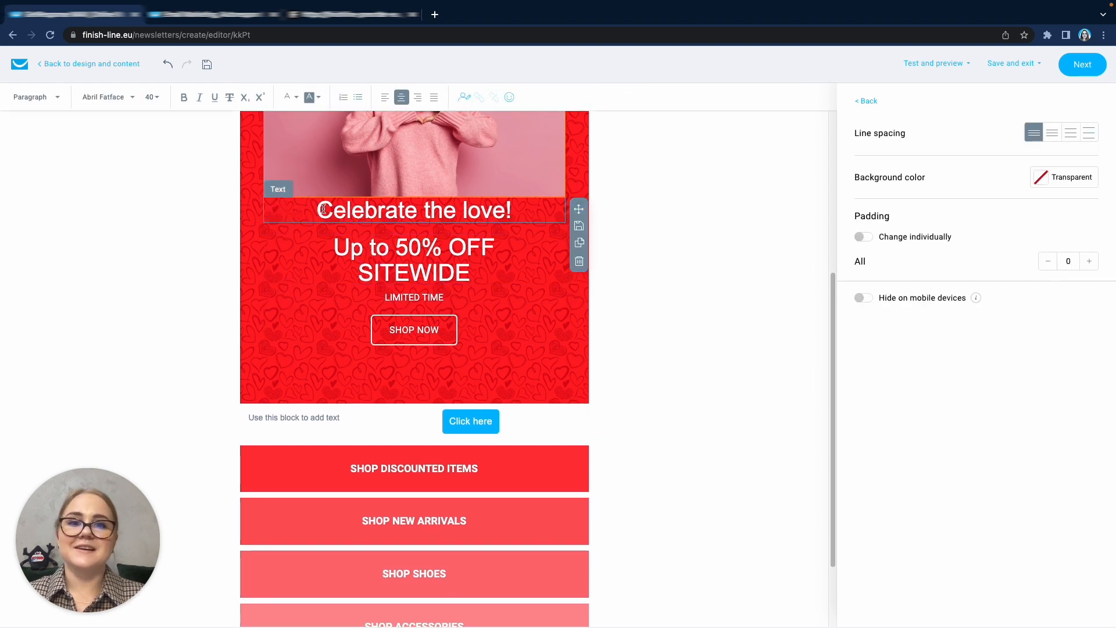
pyautogui.click(463, 97)
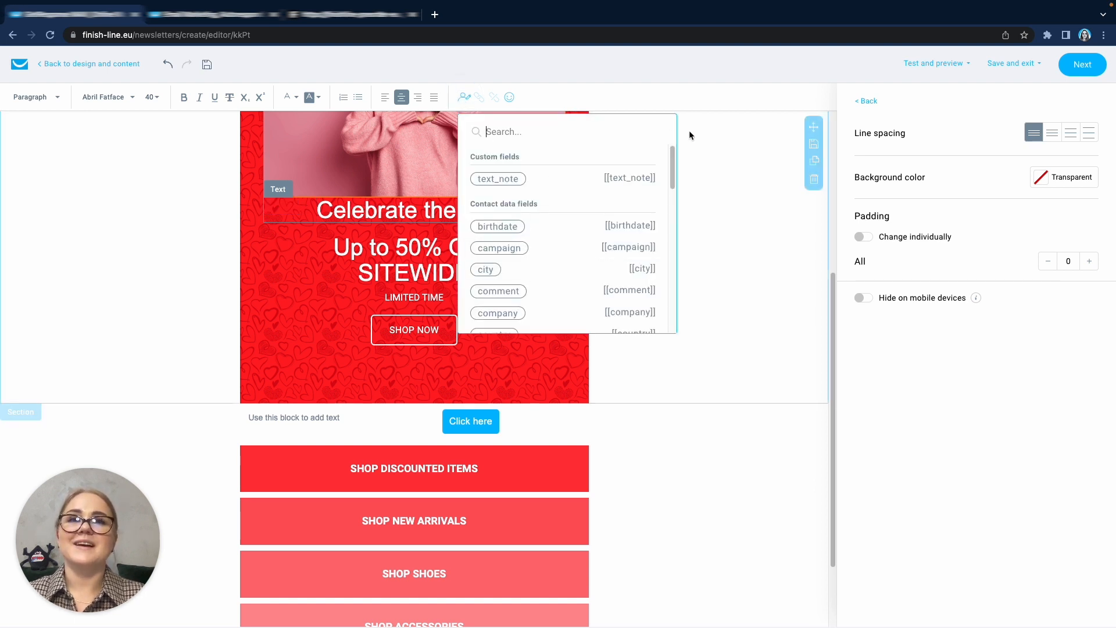
pyautogui.click(717, 100)
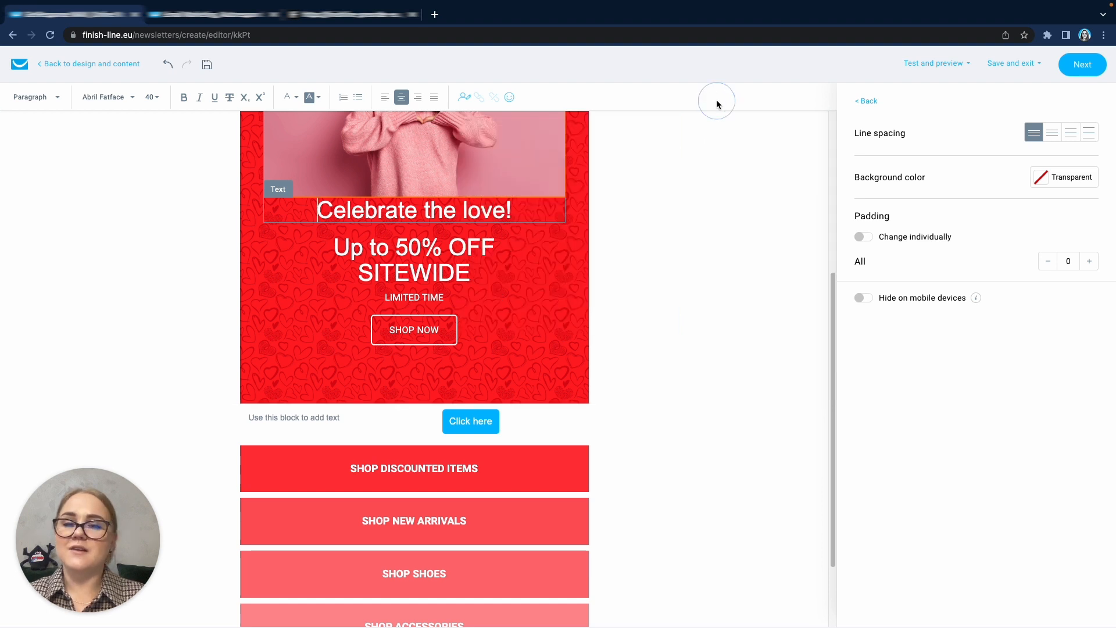
pyautogui.click(865, 101)
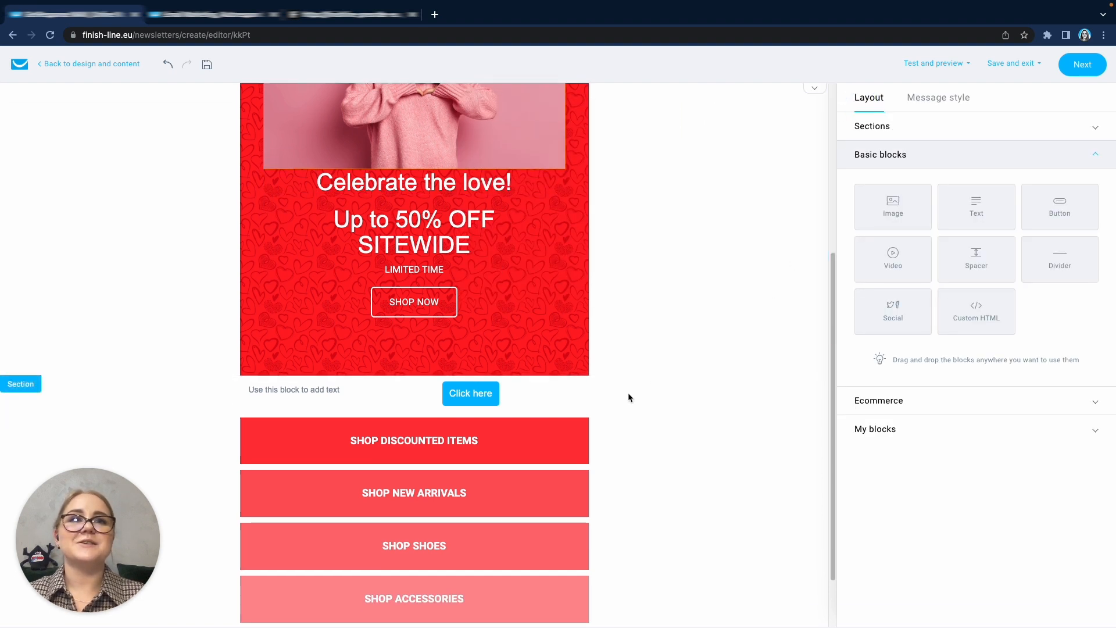
# Step: Add a product box between SHOP DISCOUNTED ITEMS and SHOP NEW ARRIVALS and set its product source to the FinishLine store
pyautogui.scroll(-2, 616, 401)
pyautogui.click(934, 405)
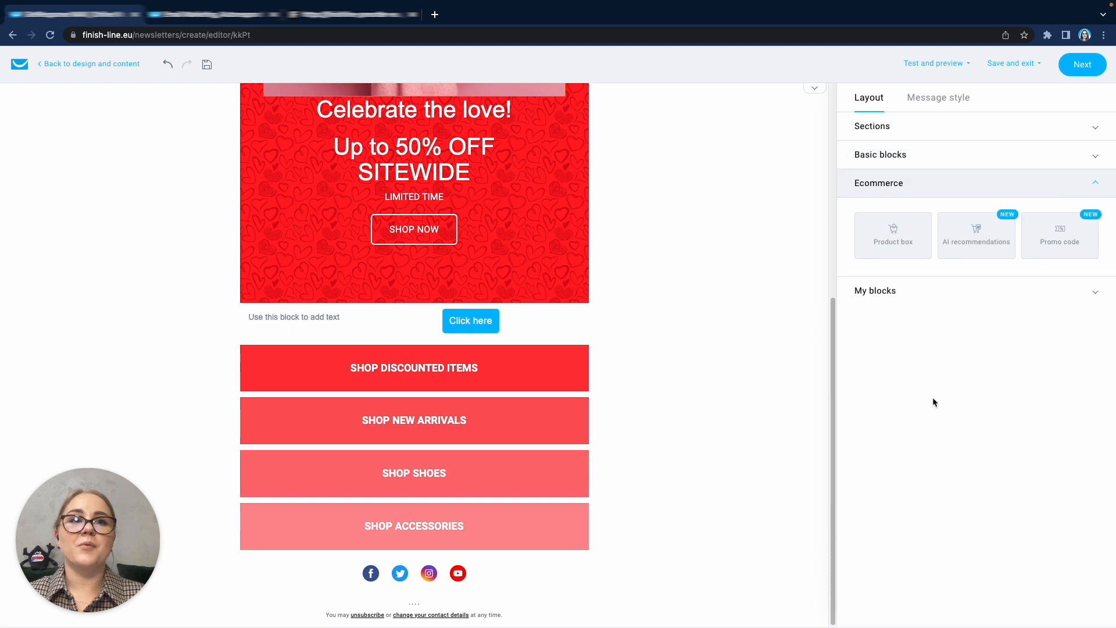
pyautogui.moveTo(896, 243); pyautogui.dragTo(444, 425)
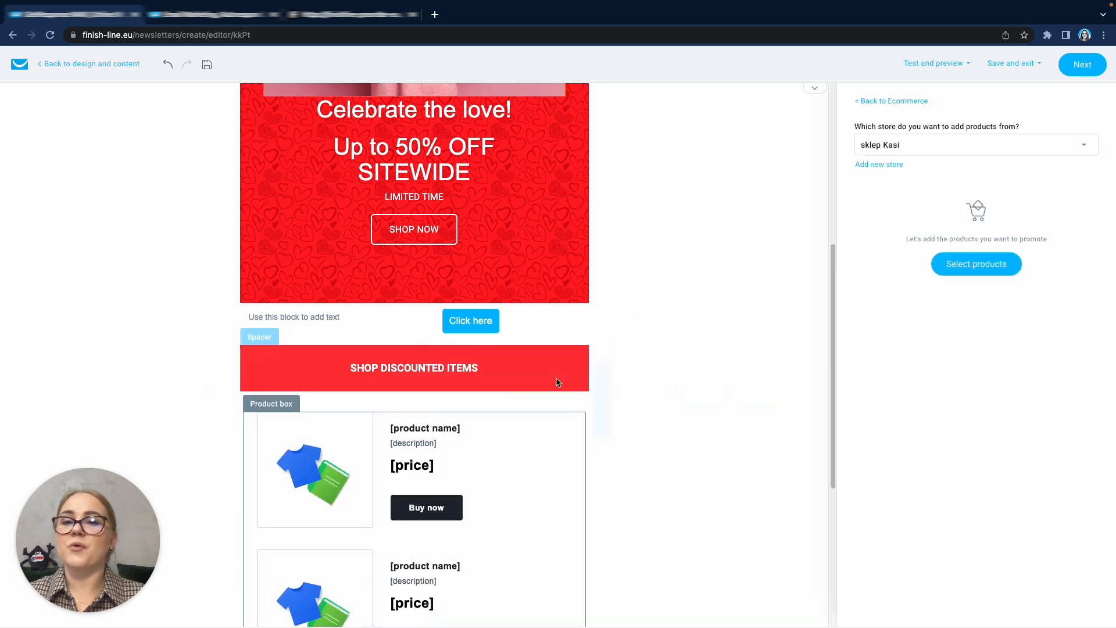
pyautogui.scroll(-4, 564, 389)
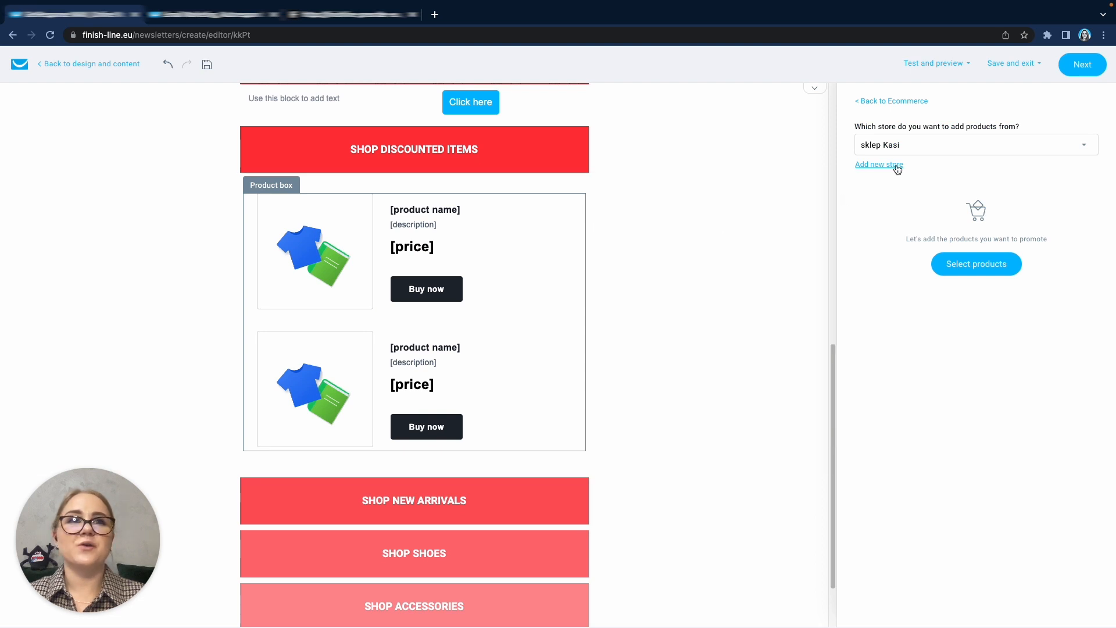
pyautogui.click(935, 151)
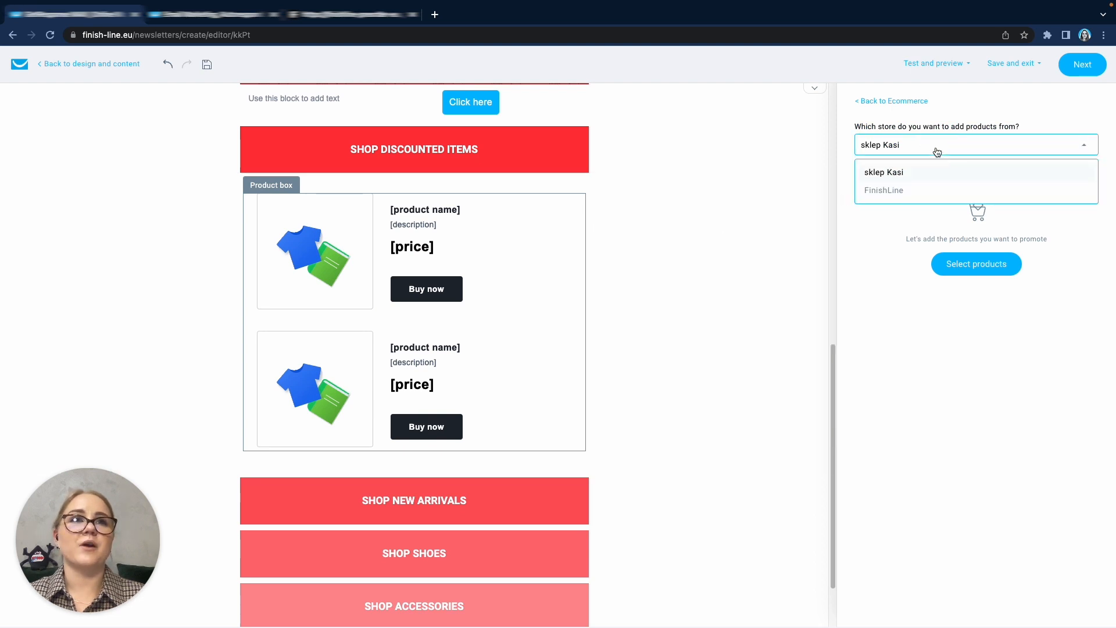
pyautogui.click(913, 190)
# Step: Fill the product box with Adidas Adistar-11 and Adidas by Stella McCartney Ultraboost 22-6, arranged side by side, and return to the ecommerce blocks
pyautogui.click(977, 273)
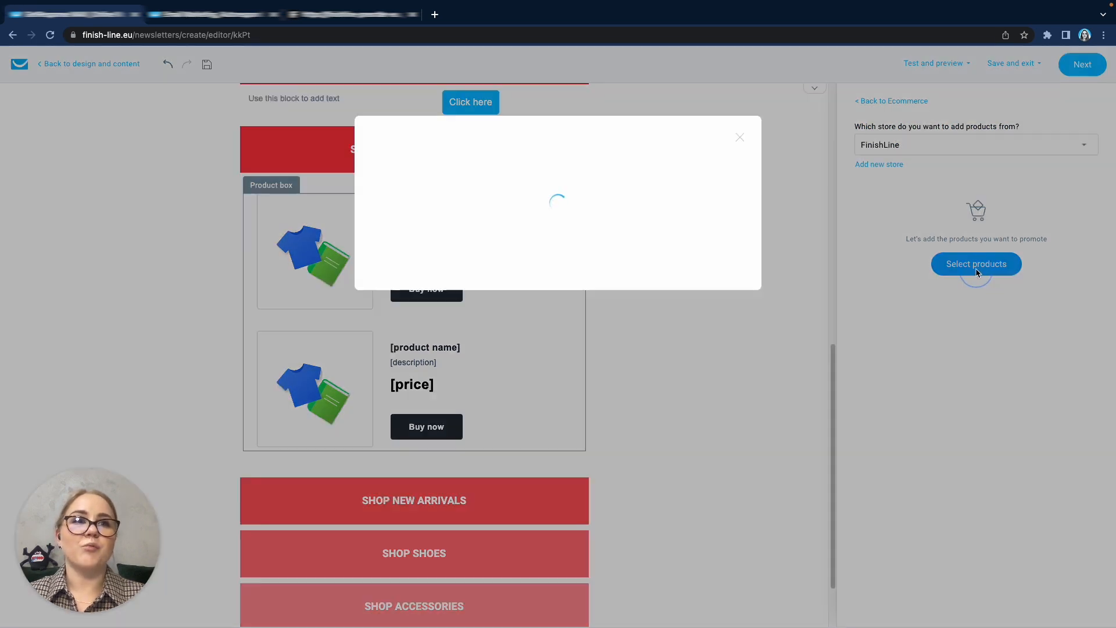
pyautogui.click(417, 316)
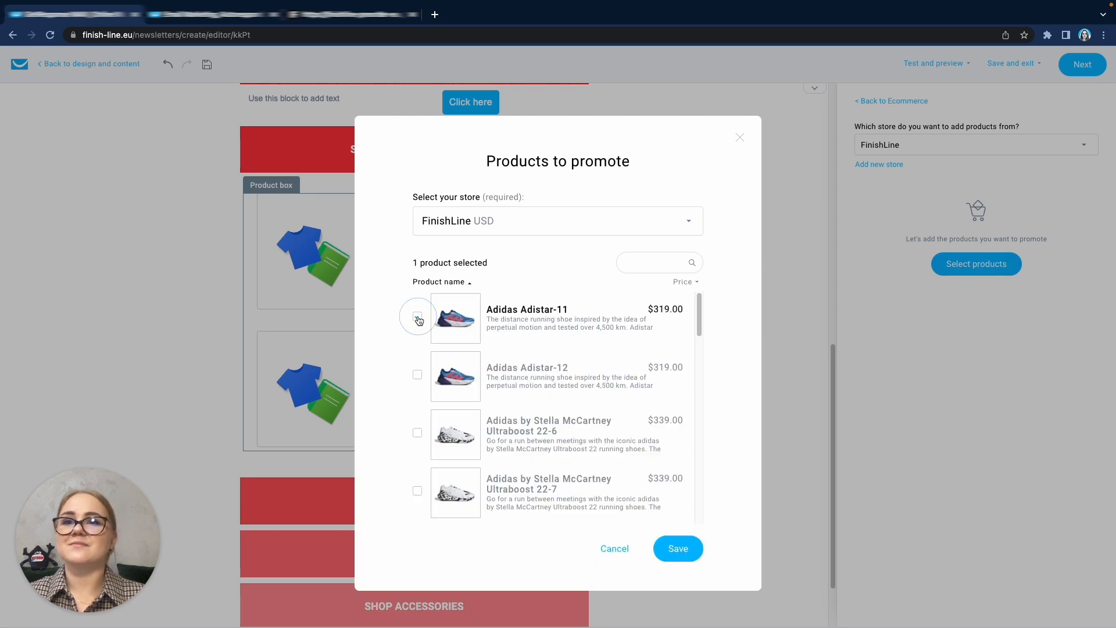
pyautogui.click(417, 432)
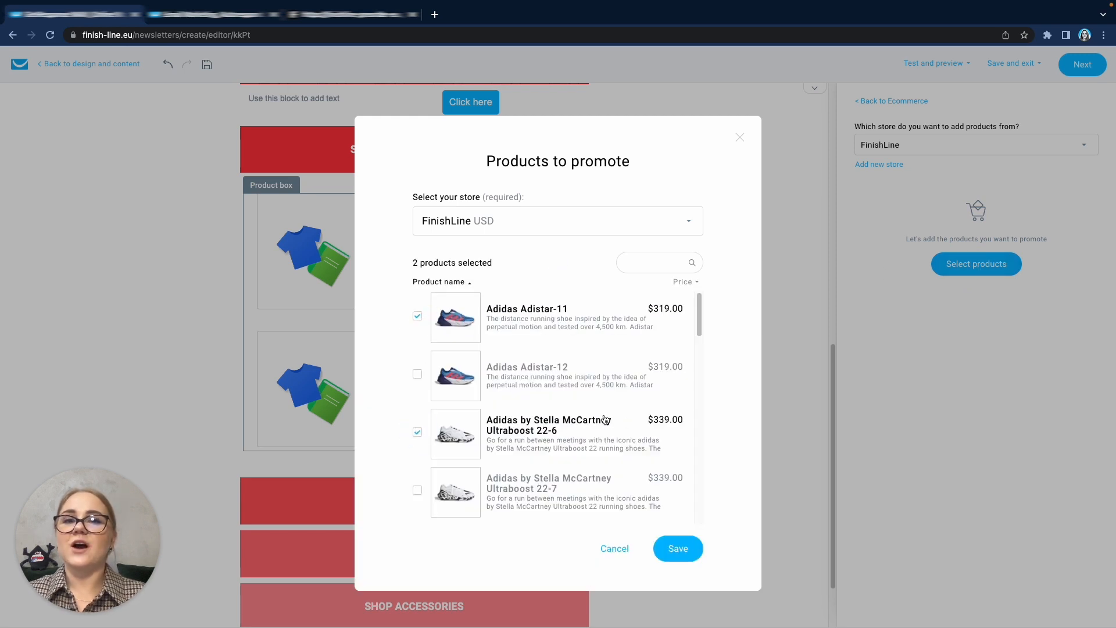
pyautogui.scroll(-1, 610, 419)
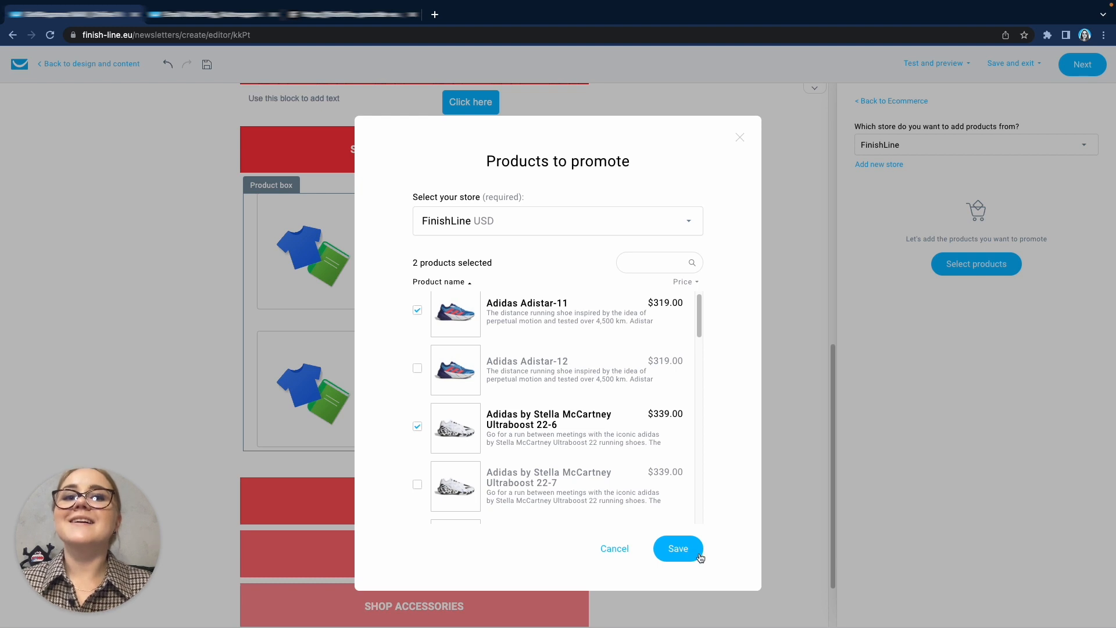
pyautogui.click(678, 549)
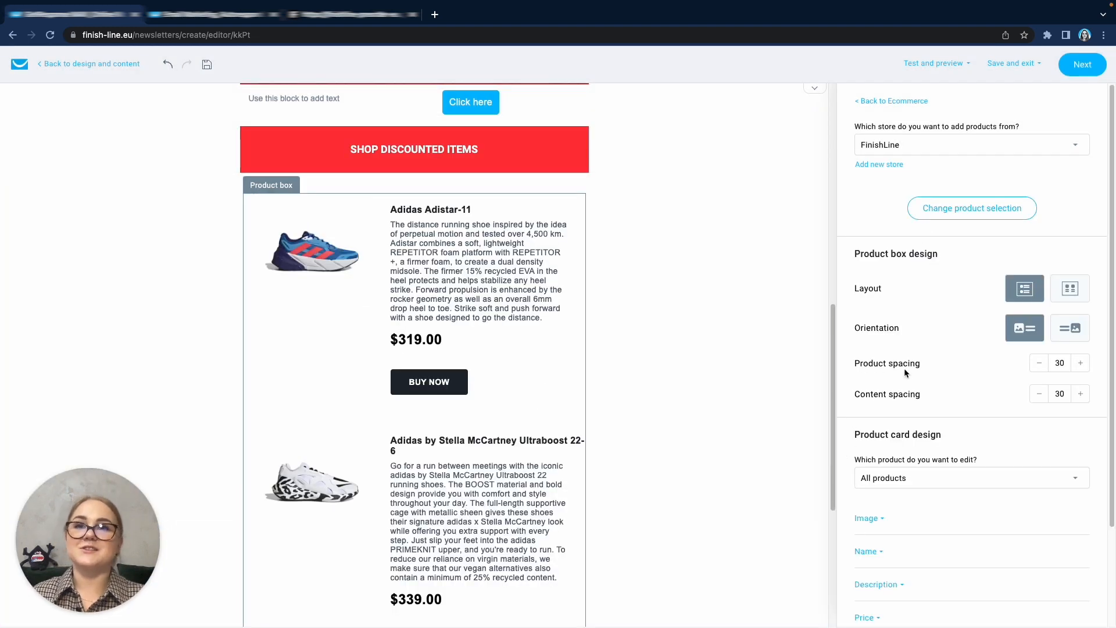
pyautogui.click(1082, 291)
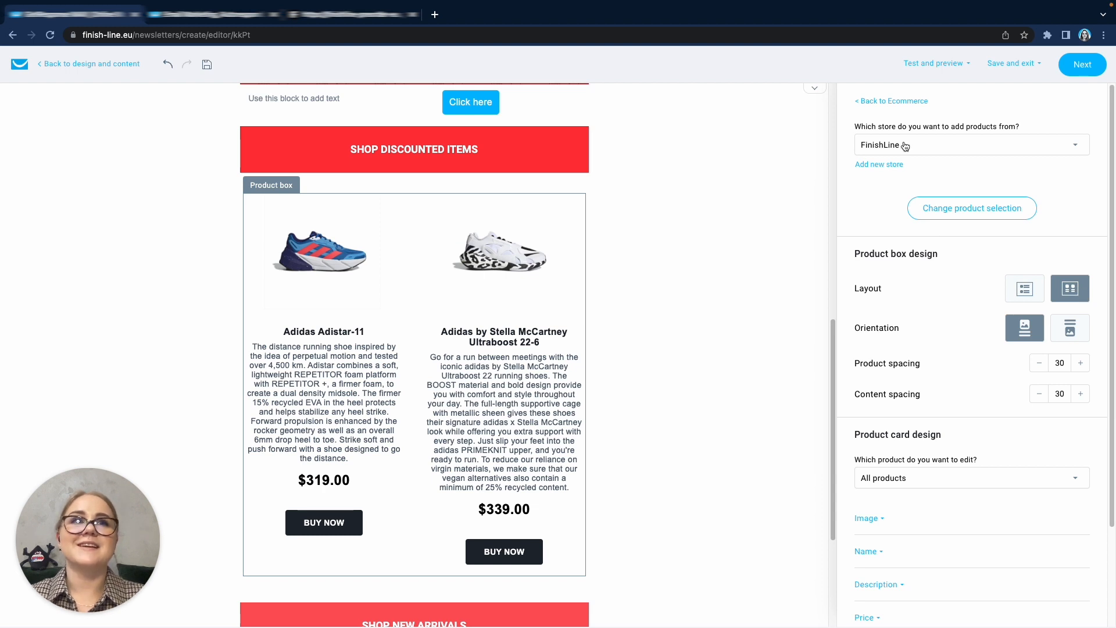
pyautogui.click(884, 104)
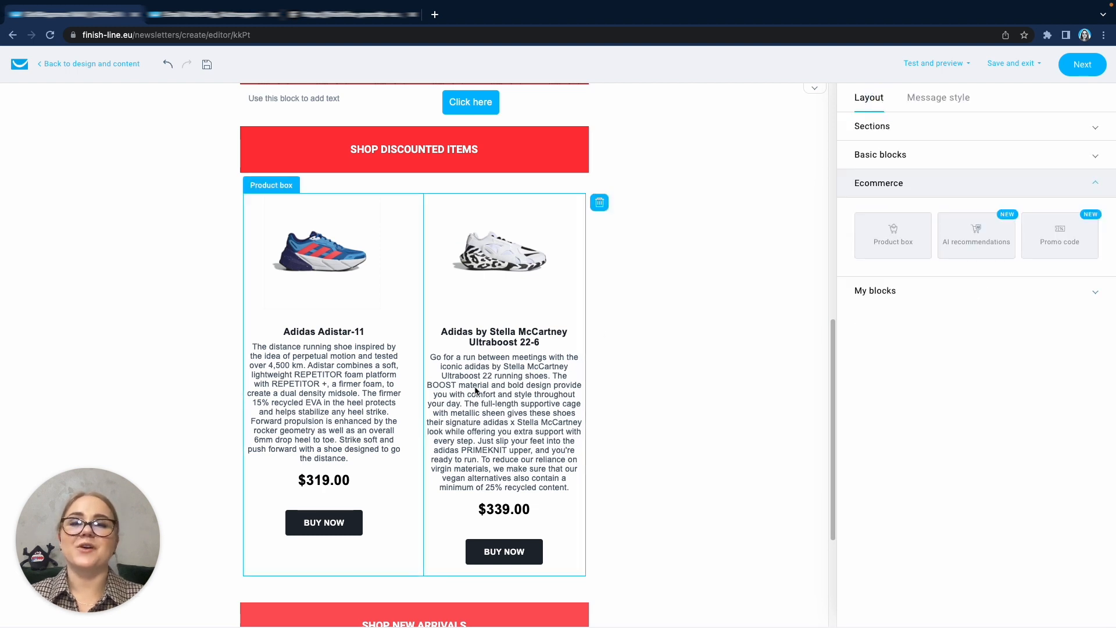
# Step: Add an AI recommendations block between the product box and SHOP NEW ARRIVALS, using finish-line.store as its store
pyautogui.scroll(-2, 475, 388)
pyautogui.scroll(-2, 475, 391)
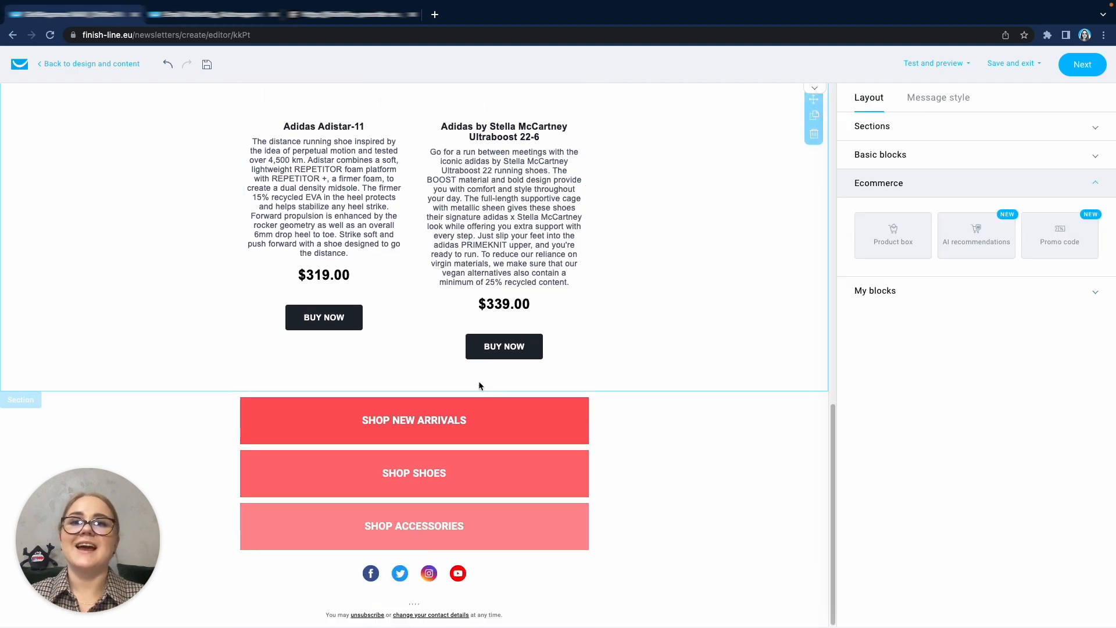
pyautogui.click(988, 240)
pyautogui.moveTo(988, 241); pyautogui.dragTo(503, 435)
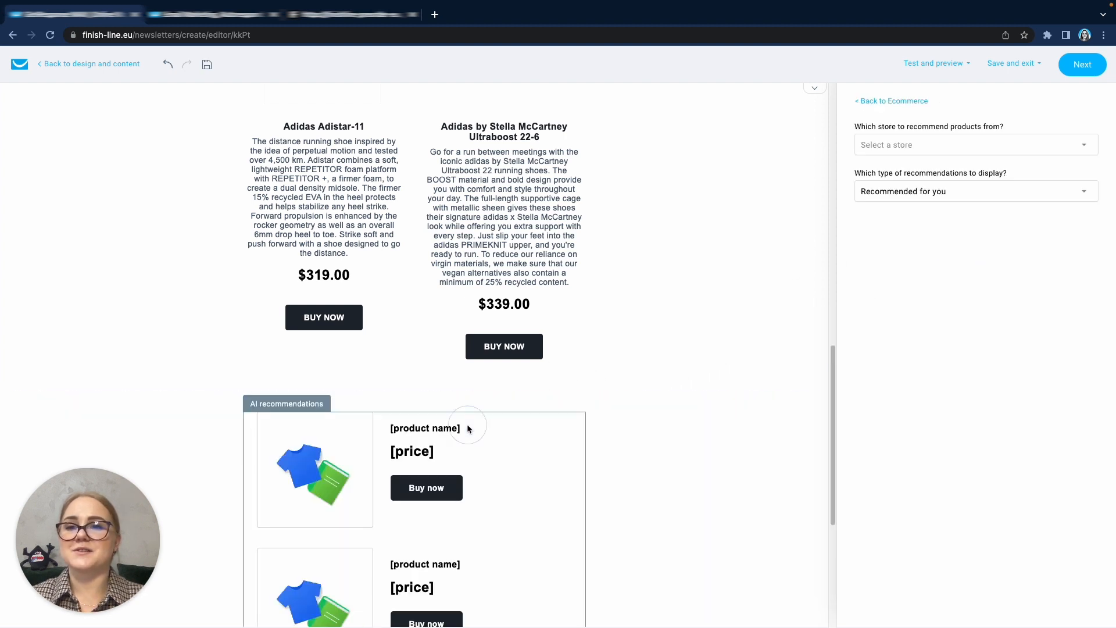
pyautogui.scroll(-5, 507, 436)
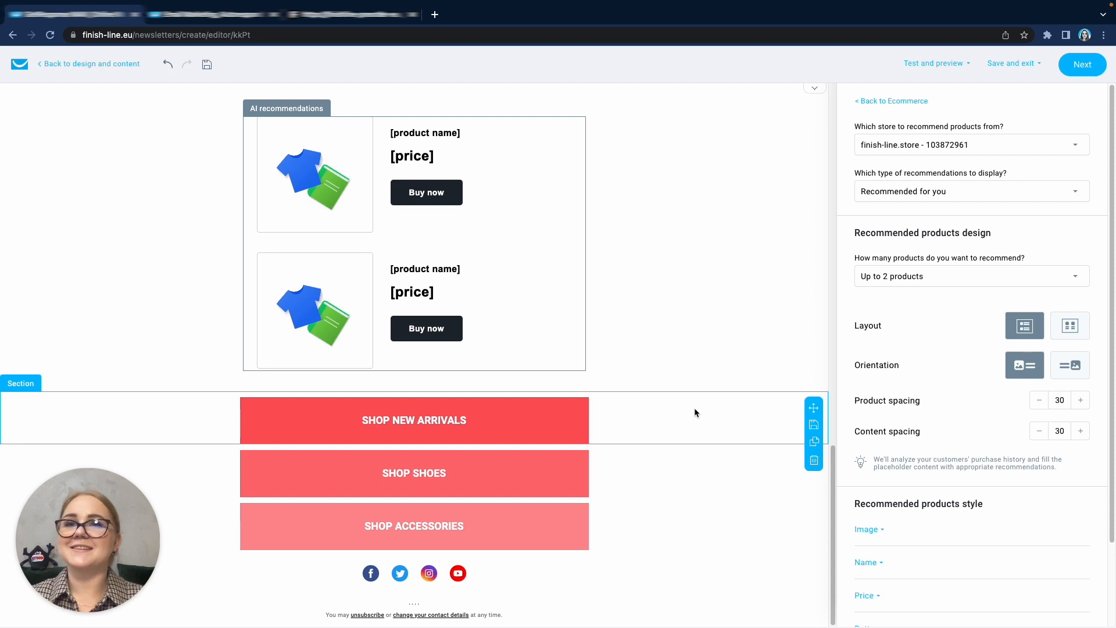
pyautogui.scroll(1, 661, 384)
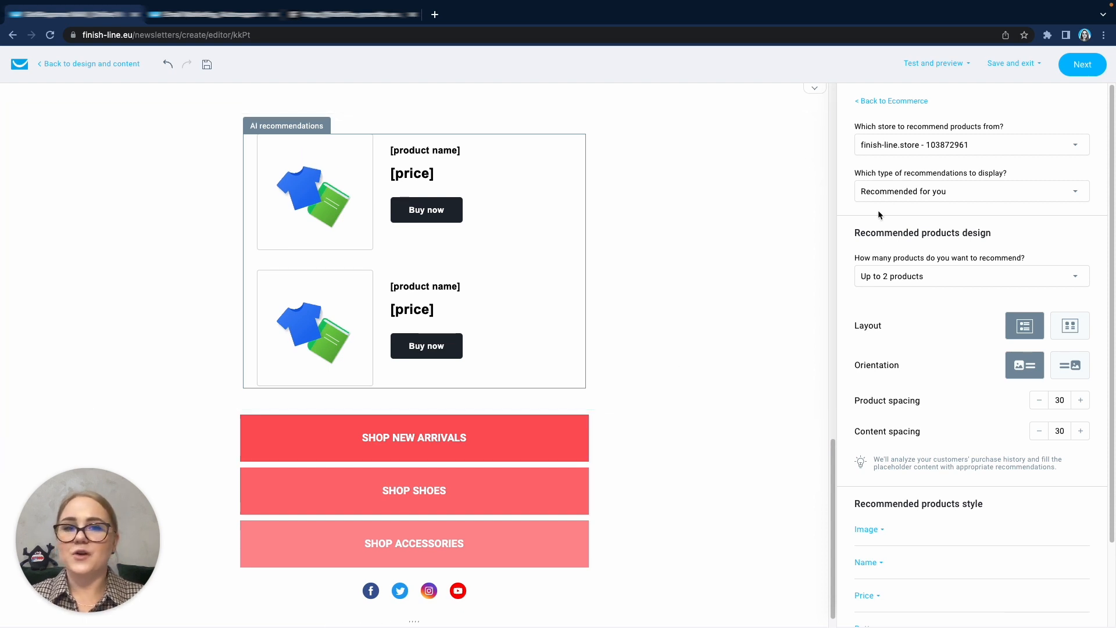
# Step: Examine the available recommendation types and product count limits without changing them, and return to the ecommerce blocks
pyautogui.click(924, 196)
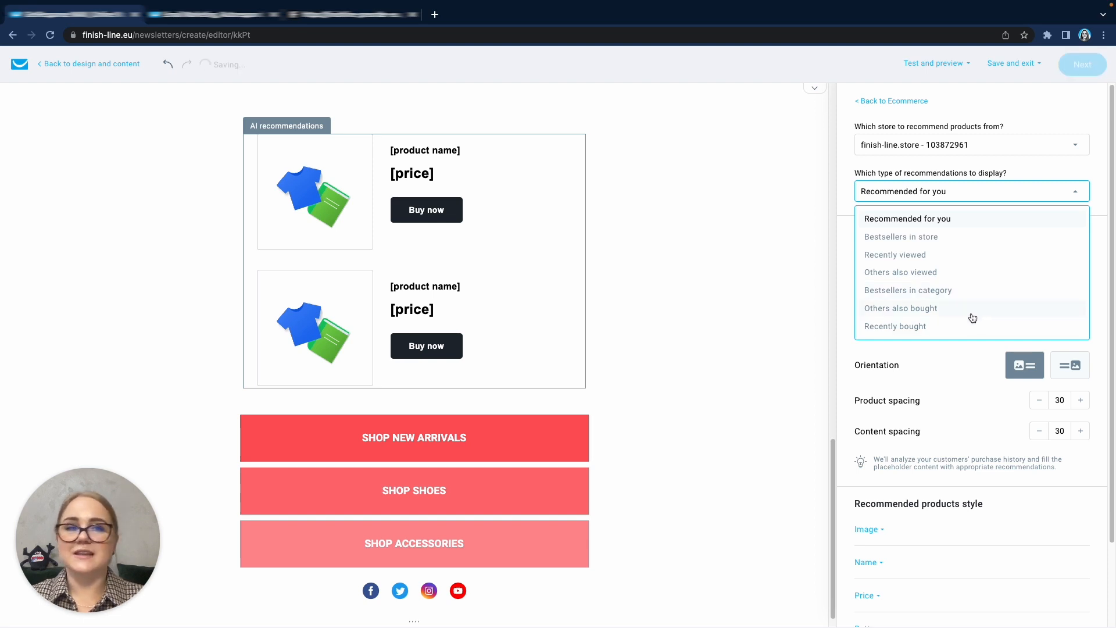
pyautogui.click(1068, 168)
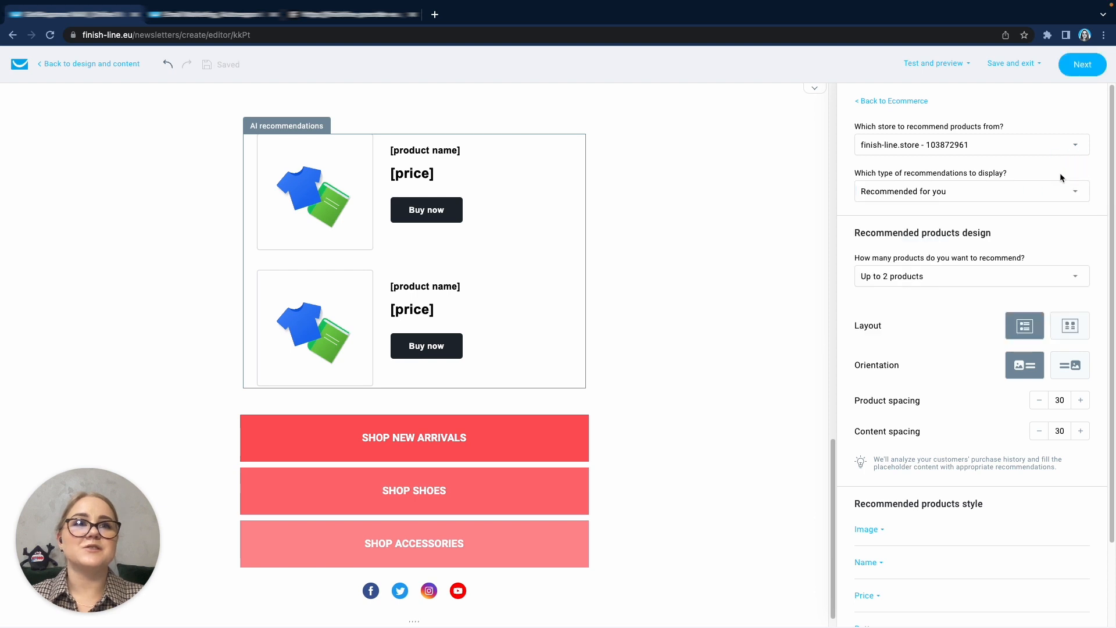
pyautogui.click(979, 278)
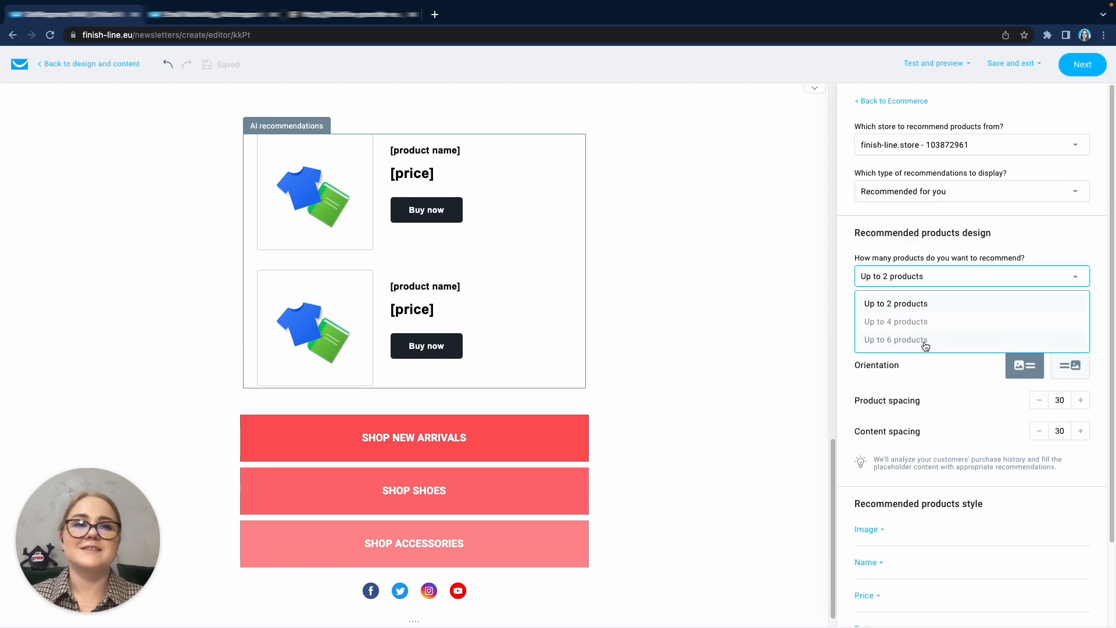
pyautogui.click(1093, 245)
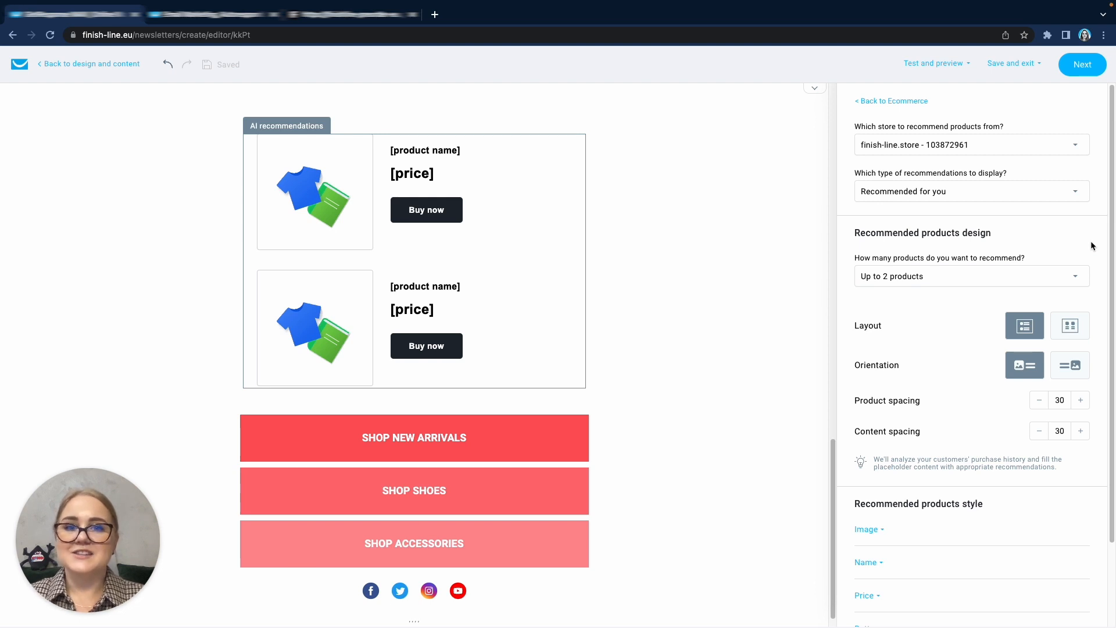
pyautogui.click(892, 101)
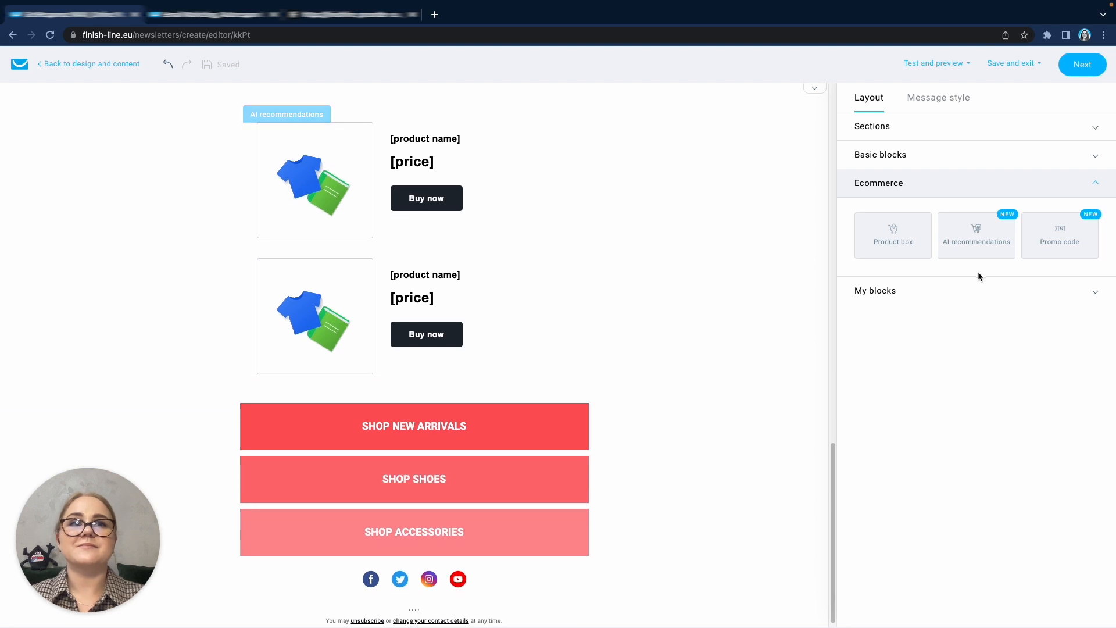
# Step: Add a promo code block directly above the SHOP NEW ARRIVALS text and view the saved custom blocks
pyautogui.moveTo(1073, 242); pyautogui.dragTo(460, 414)
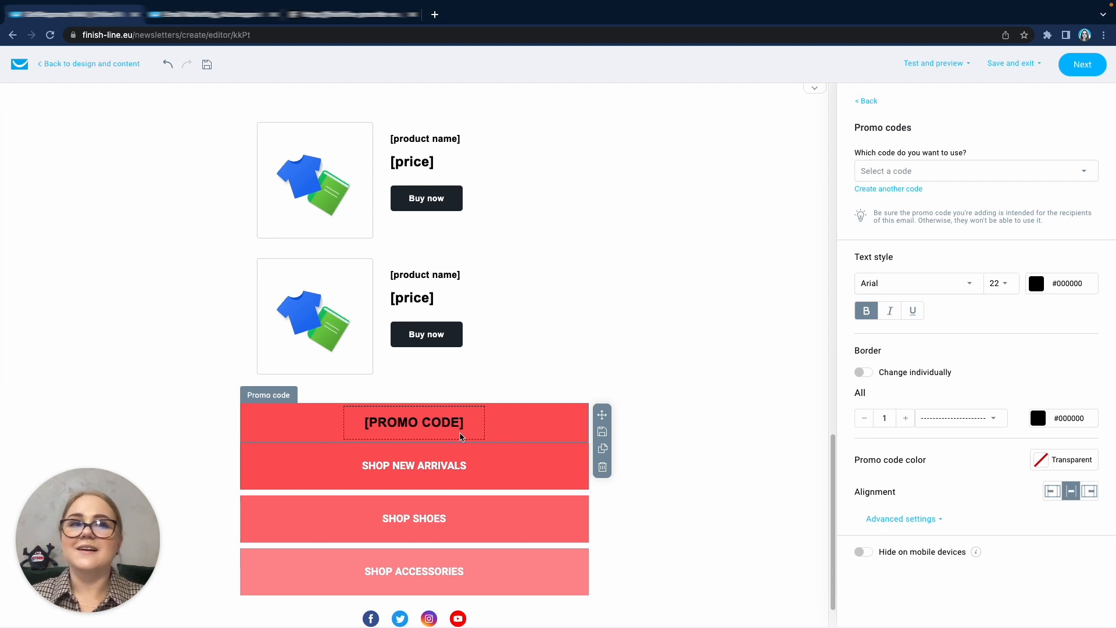
pyautogui.click(865, 101)
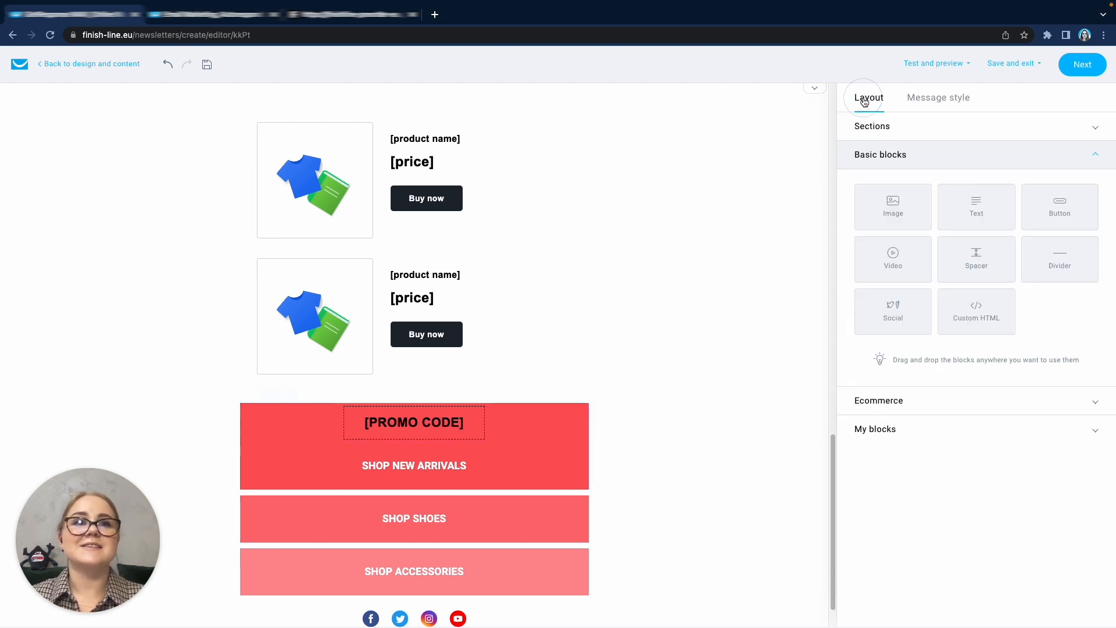
pyautogui.click(931, 443)
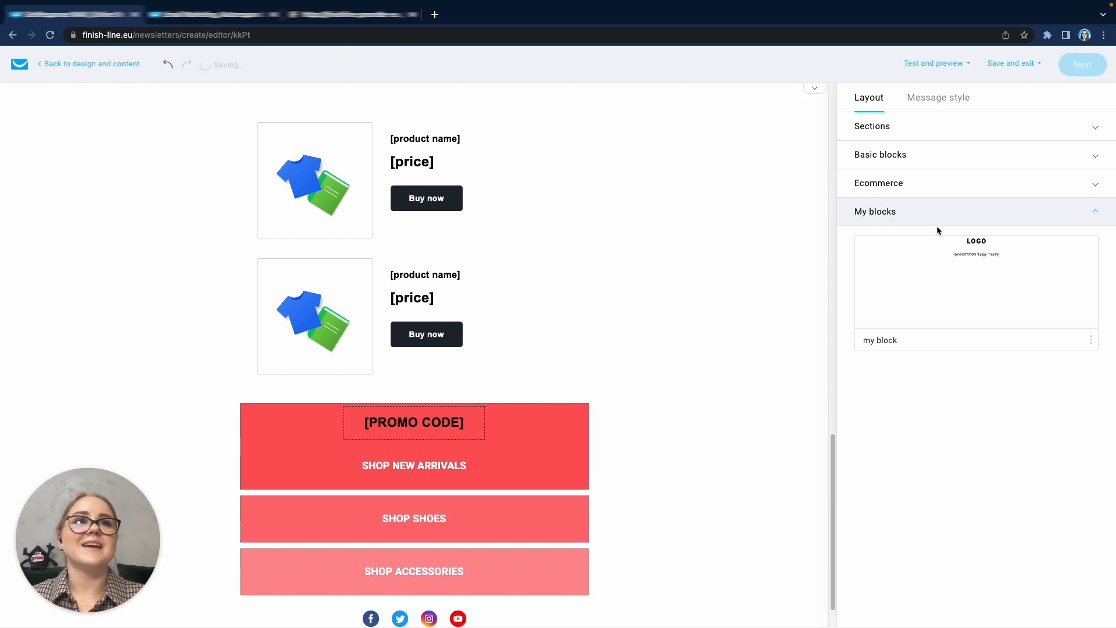
# Step: Run a spam check on the newsletter, compare its desktop and mobile previews in Dark Mode, and return to the layout
pyautogui.click(925, 65)
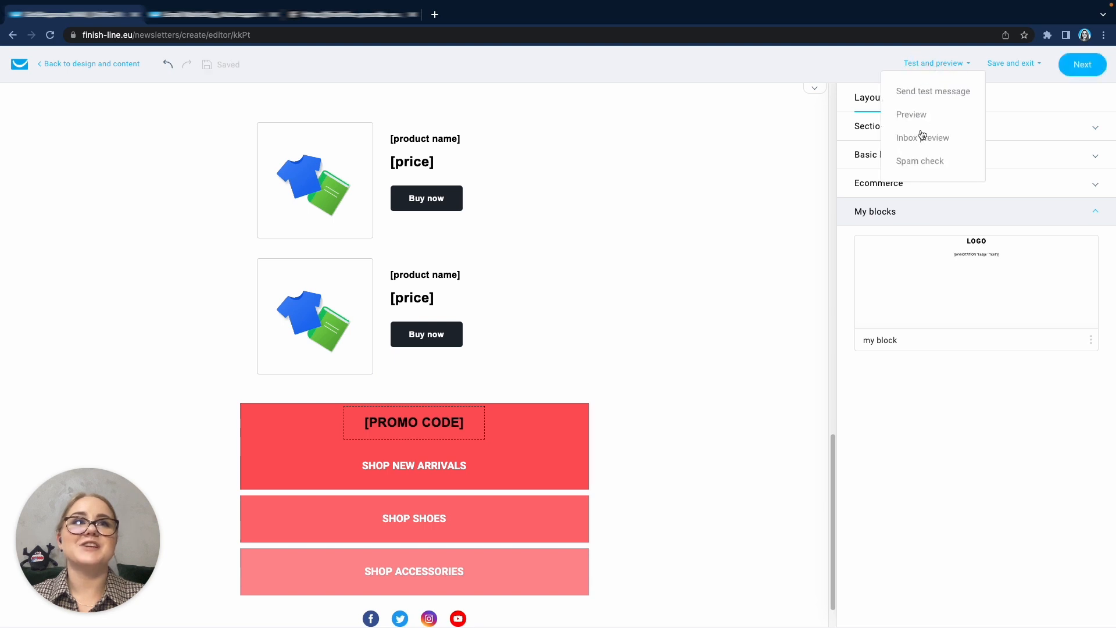
pyautogui.click(922, 159)
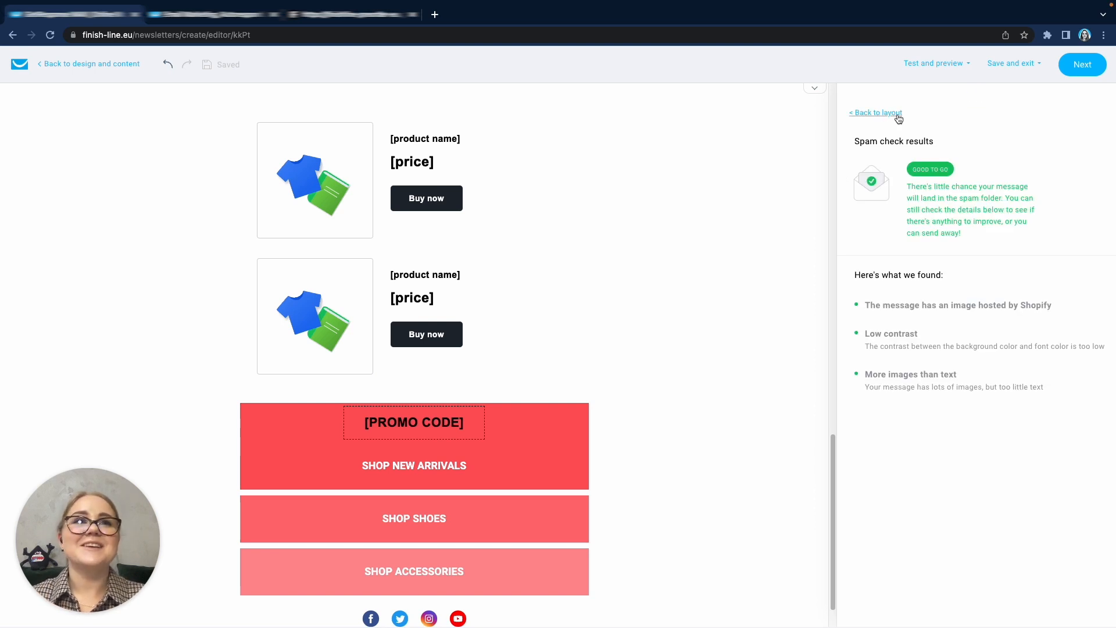
pyautogui.click(938, 72)
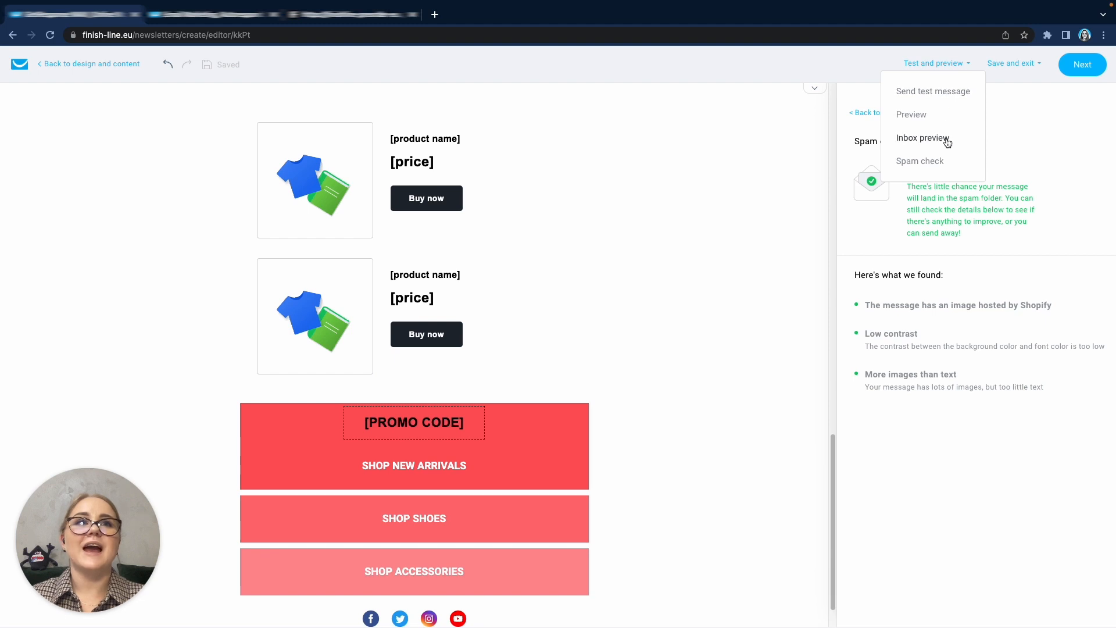
pyautogui.click(925, 117)
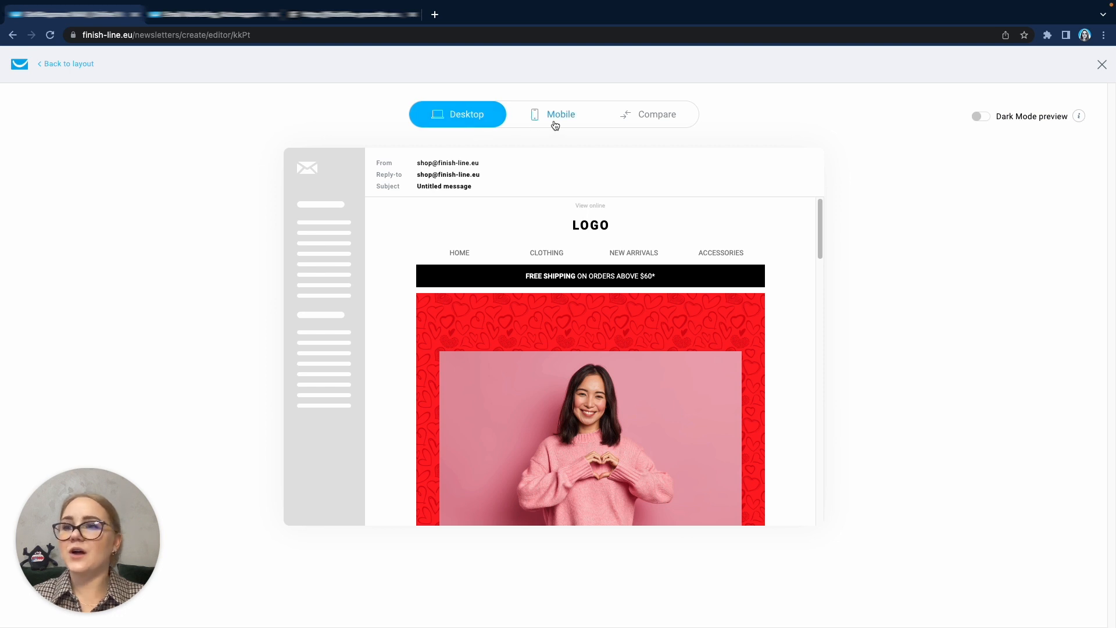
pyautogui.click(652, 116)
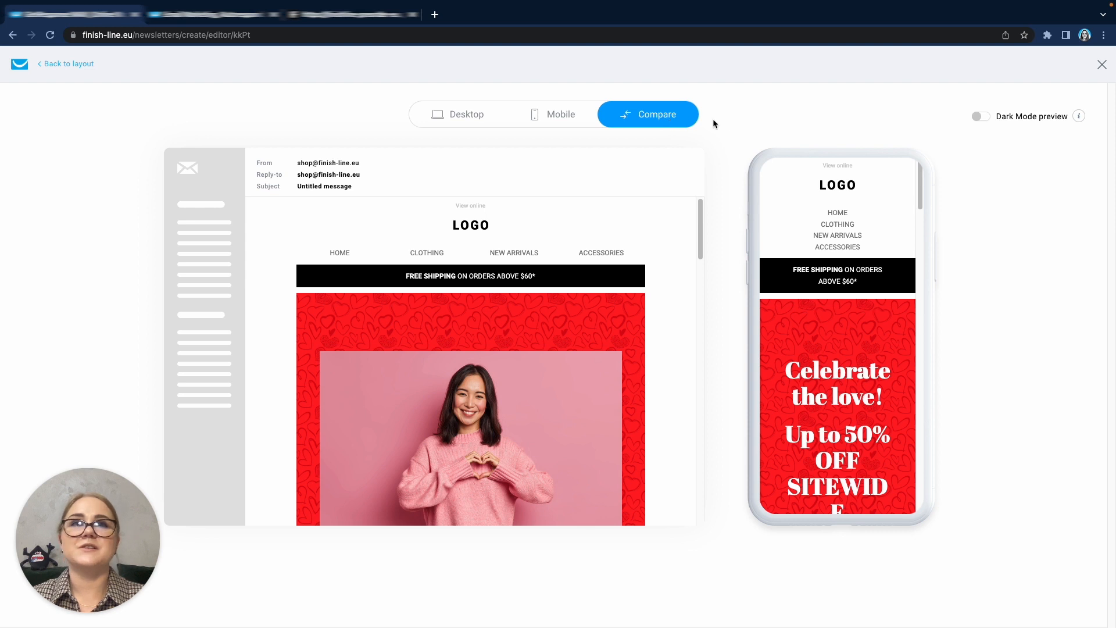
pyautogui.click(980, 116)
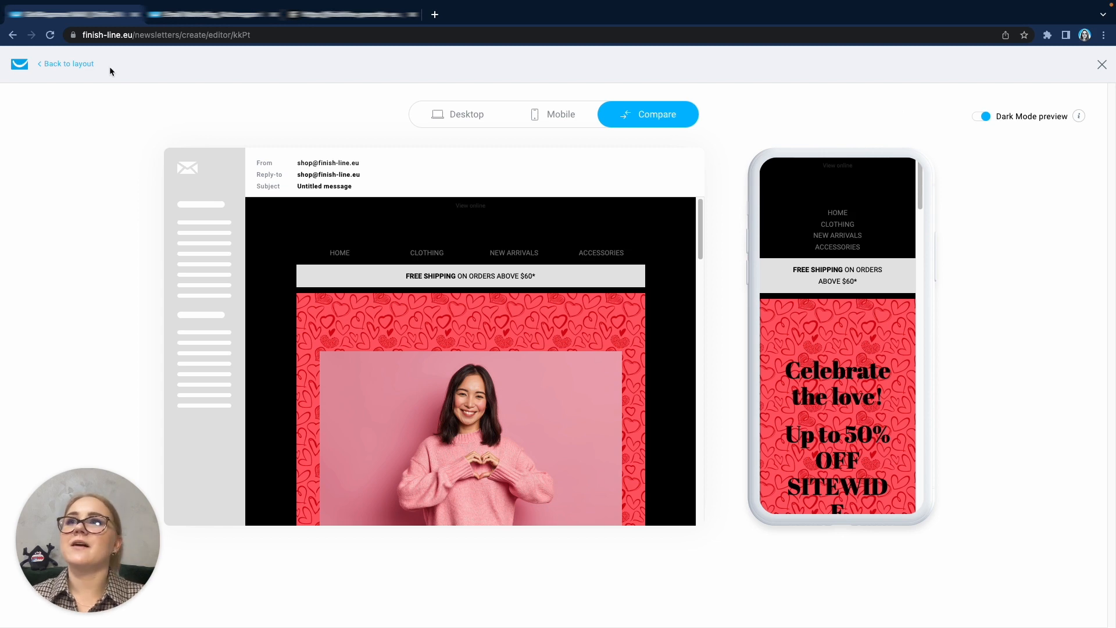
pyautogui.click(70, 64)
# Step: Continue to the newsletter's send settings and enable Ecommerce tracking and link click tracking with Google Analytics
pyautogui.click(1012, 63)
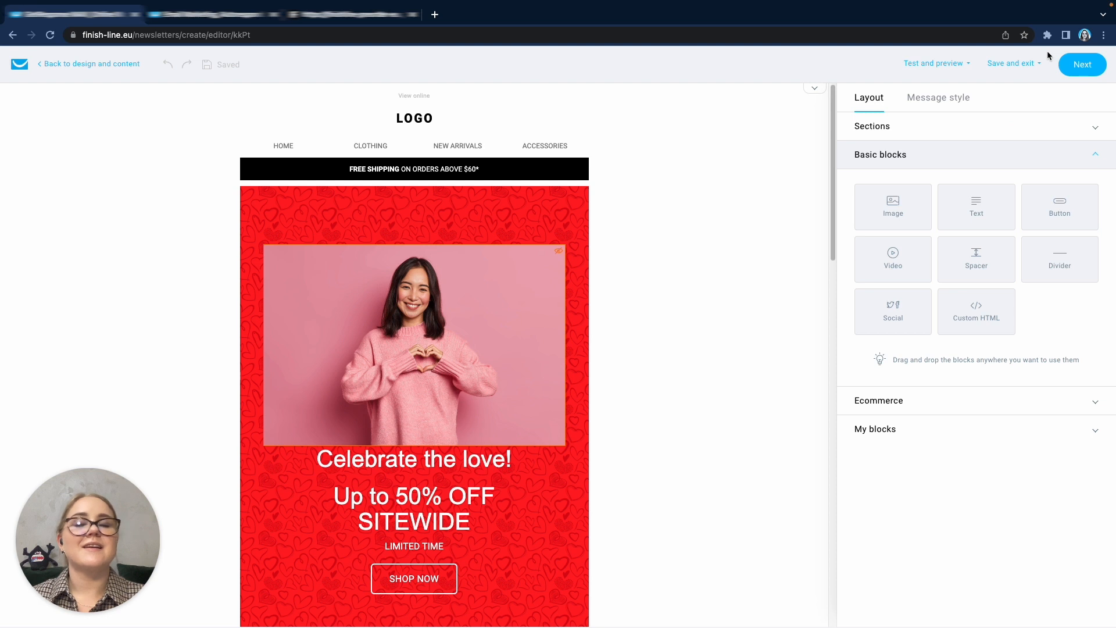
pyautogui.click(1081, 65)
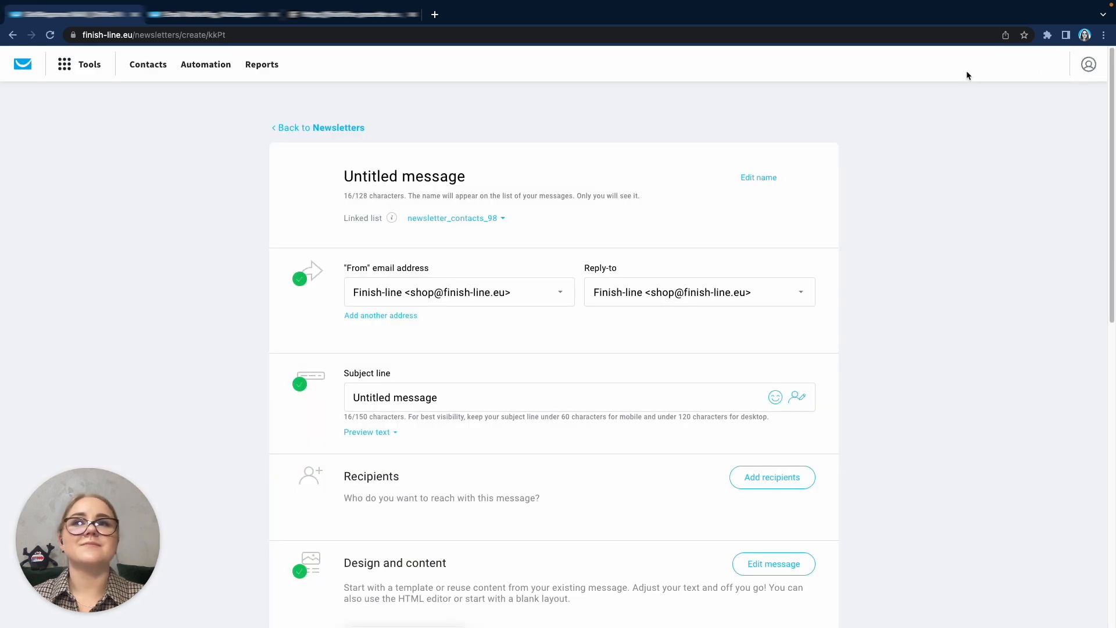
pyautogui.scroll(-3, 759, 317)
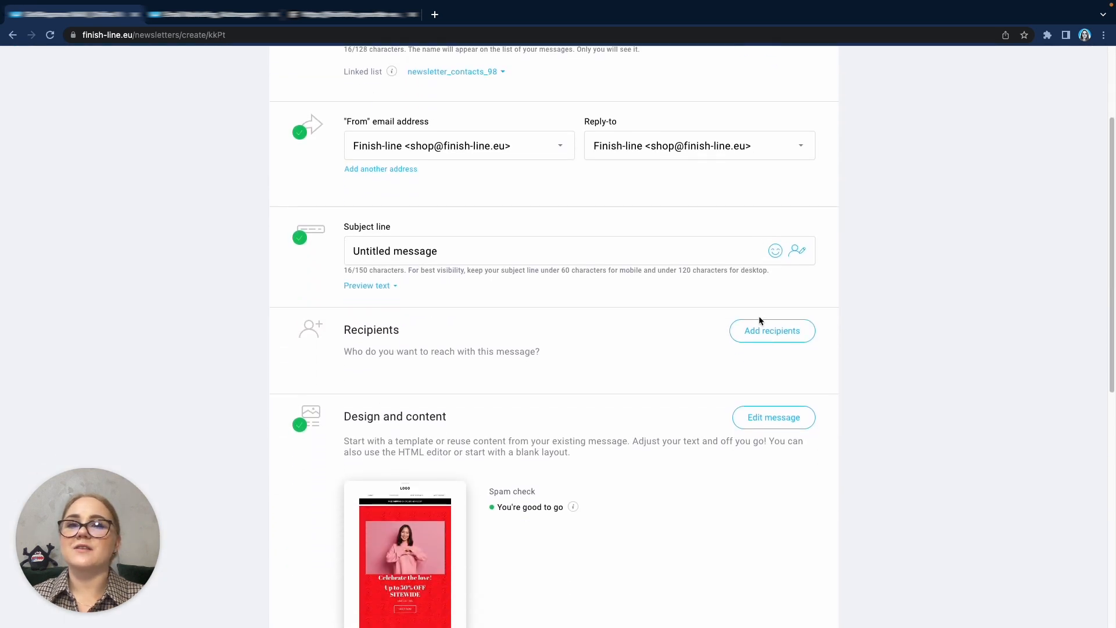
pyautogui.scroll(-7, 758, 314)
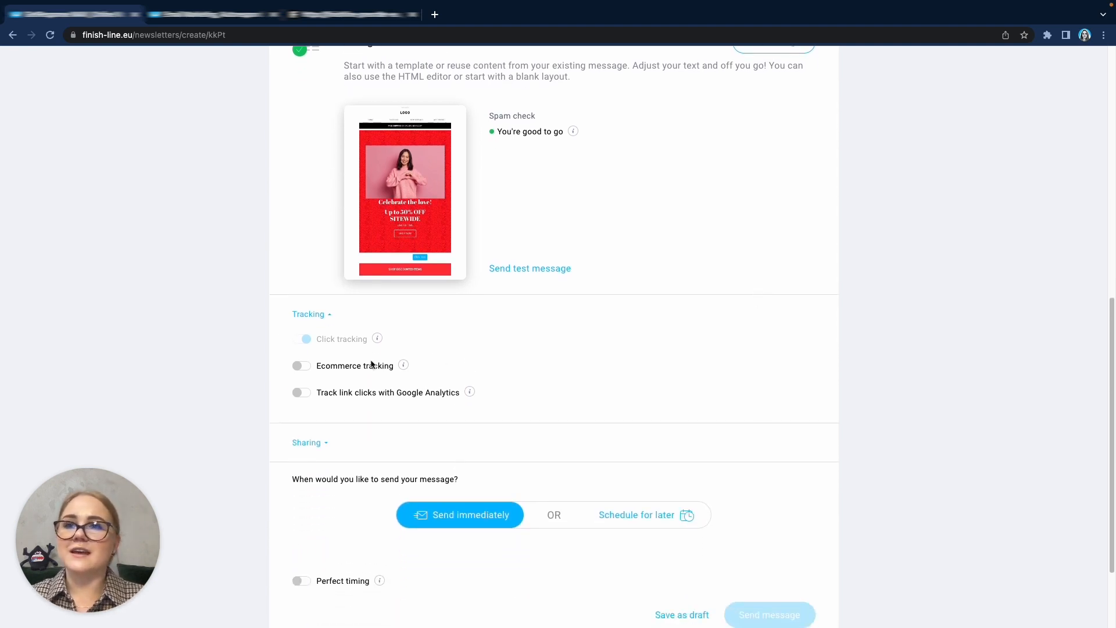
pyautogui.click(300, 369)
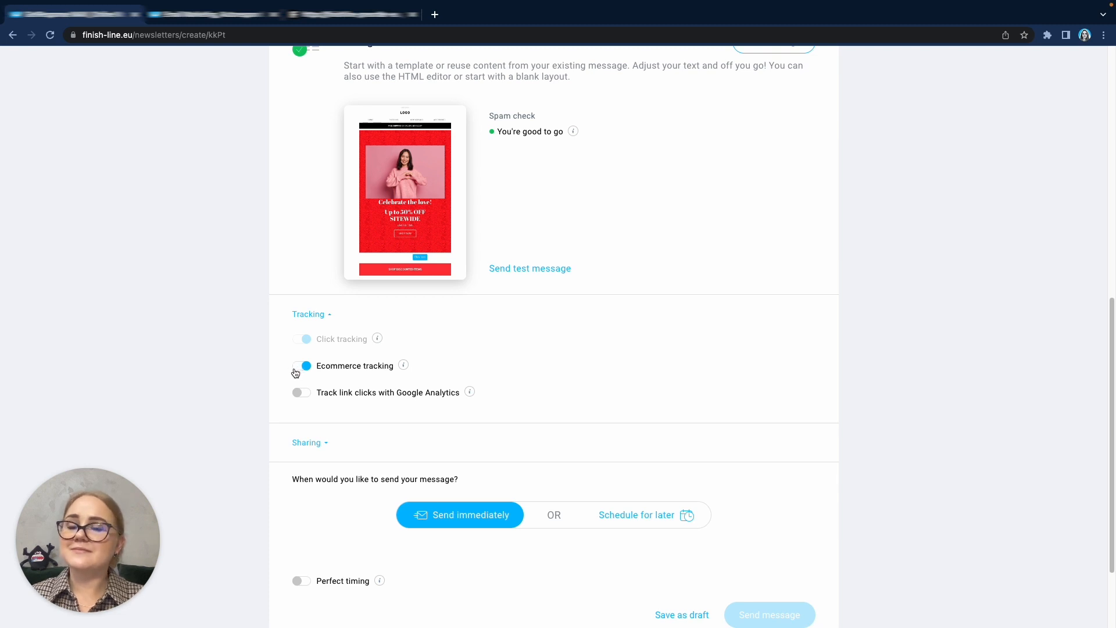
pyautogui.click(300, 395)
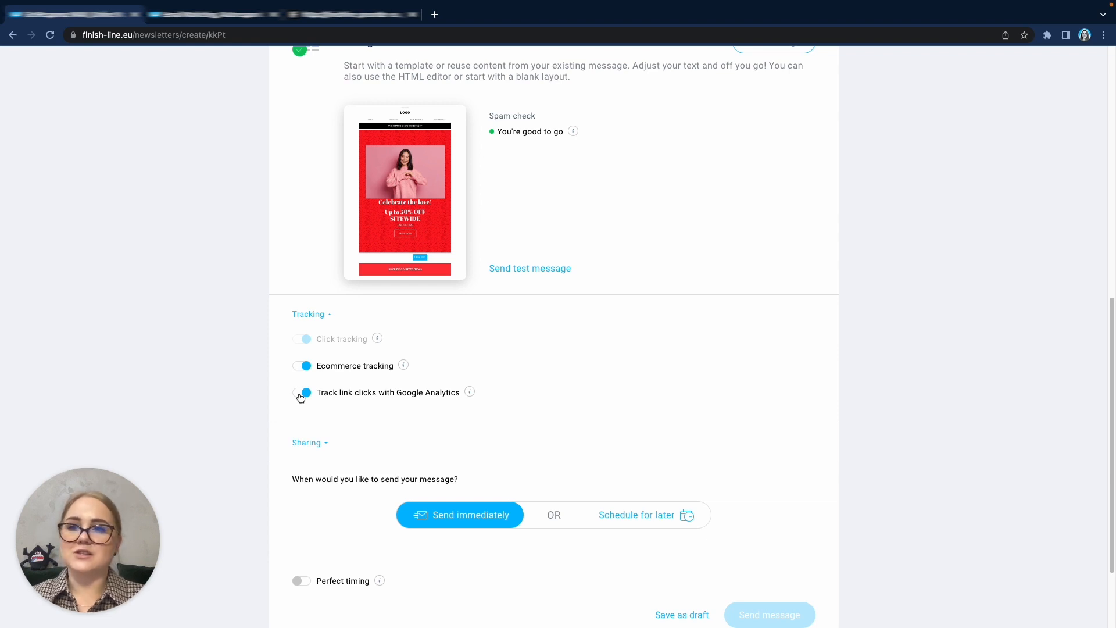
# Step: Choose to schedule the newsletter for later instead of sending it immediately, and save it as a draft
pyautogui.scroll(-3, 543, 470)
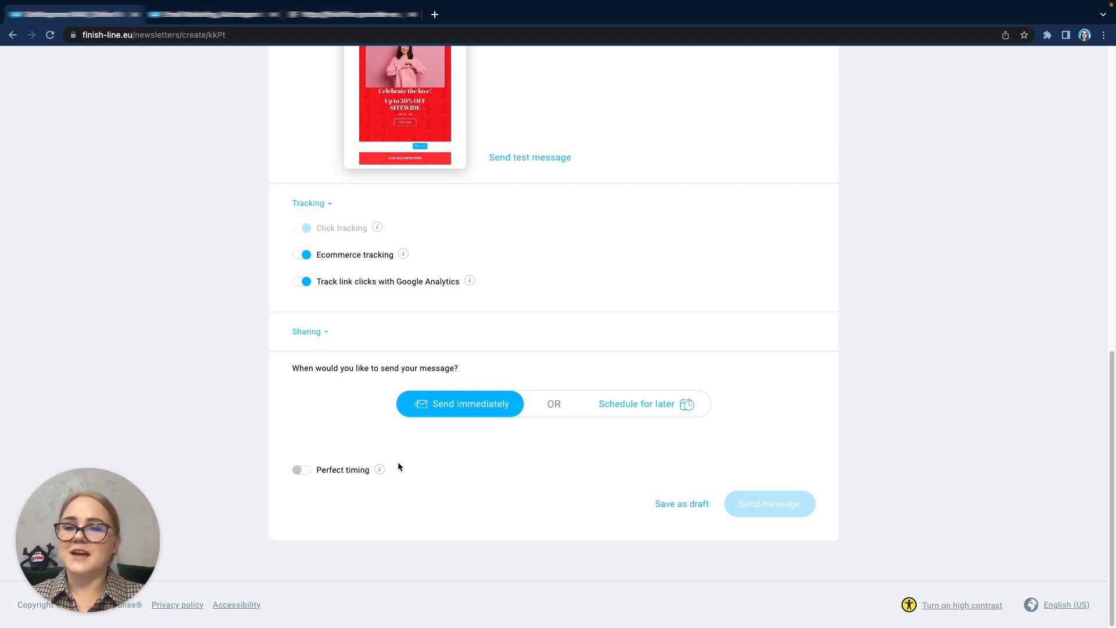
pyautogui.click(626, 414)
pyautogui.scroll(-2, 381, 493)
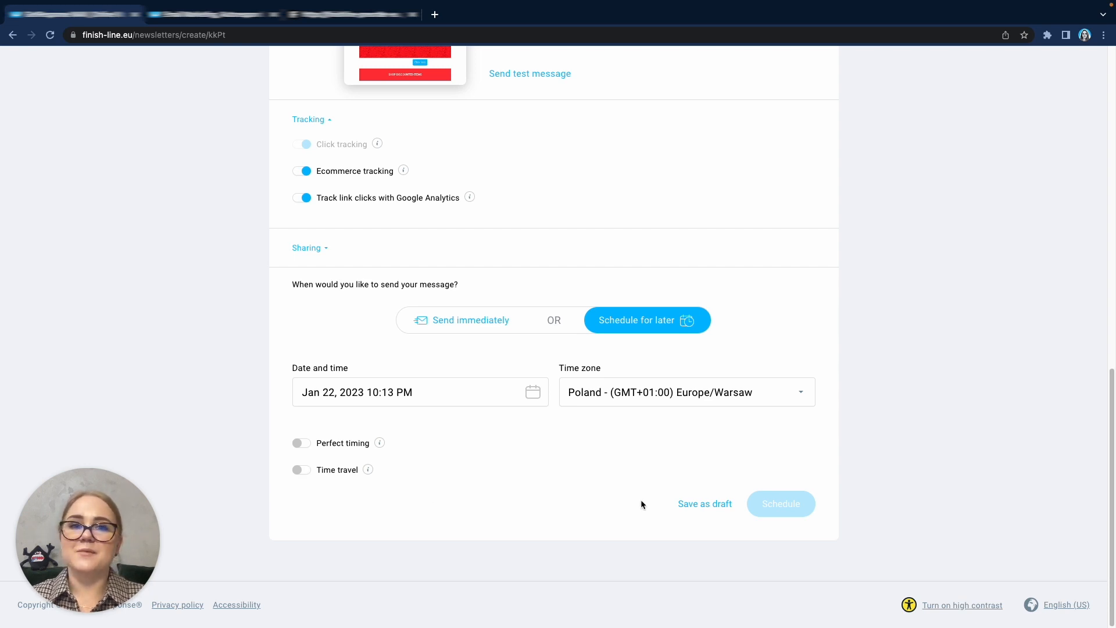
pyautogui.click(715, 506)
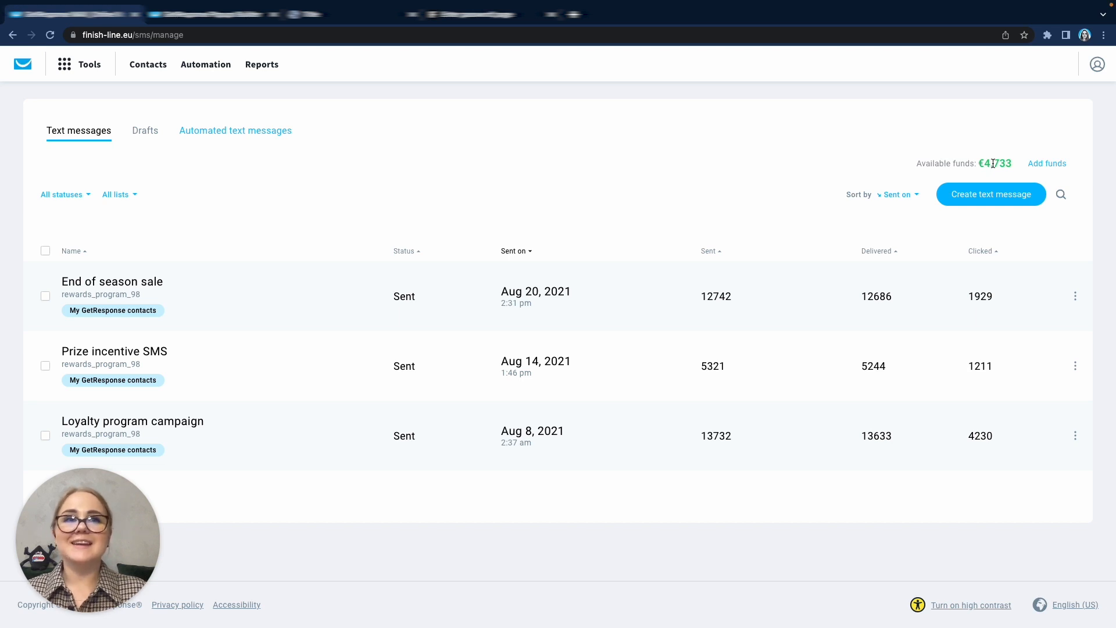
# Step: Start a new text message and reveal its options for shortening and tracking links
pyautogui.click(1002, 196)
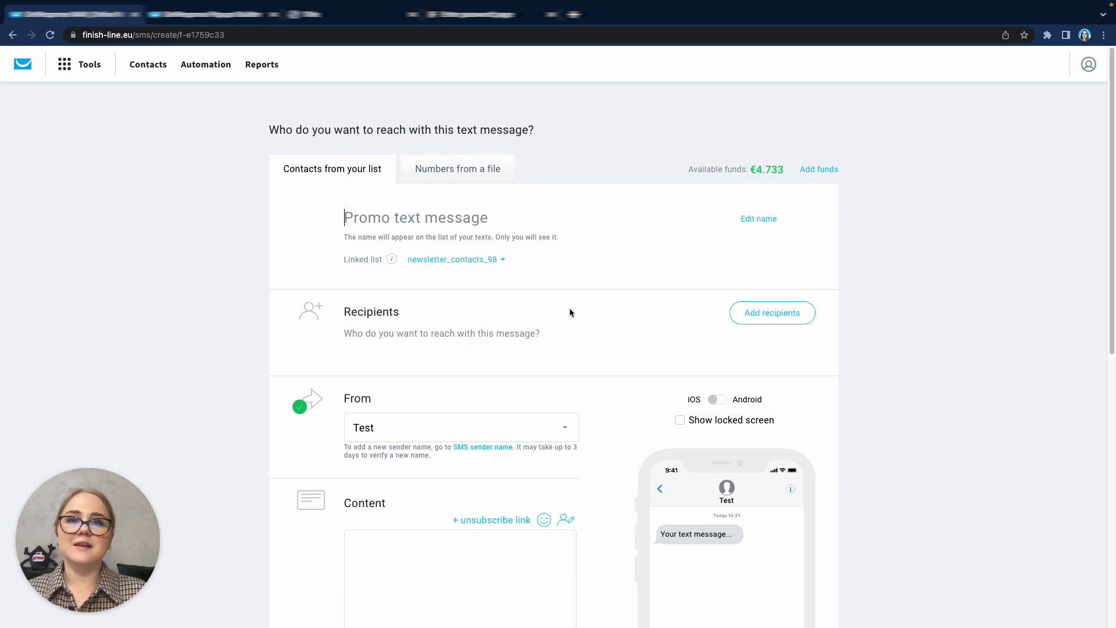
pyautogui.scroll(-3, 581, 358)
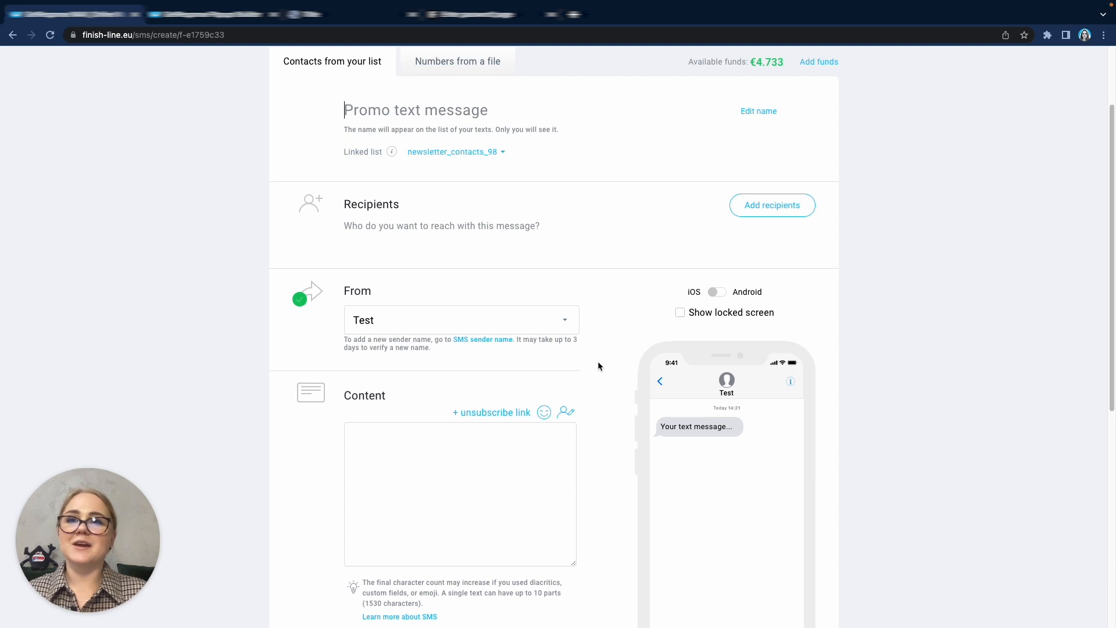
pyautogui.scroll(-2, 598, 365)
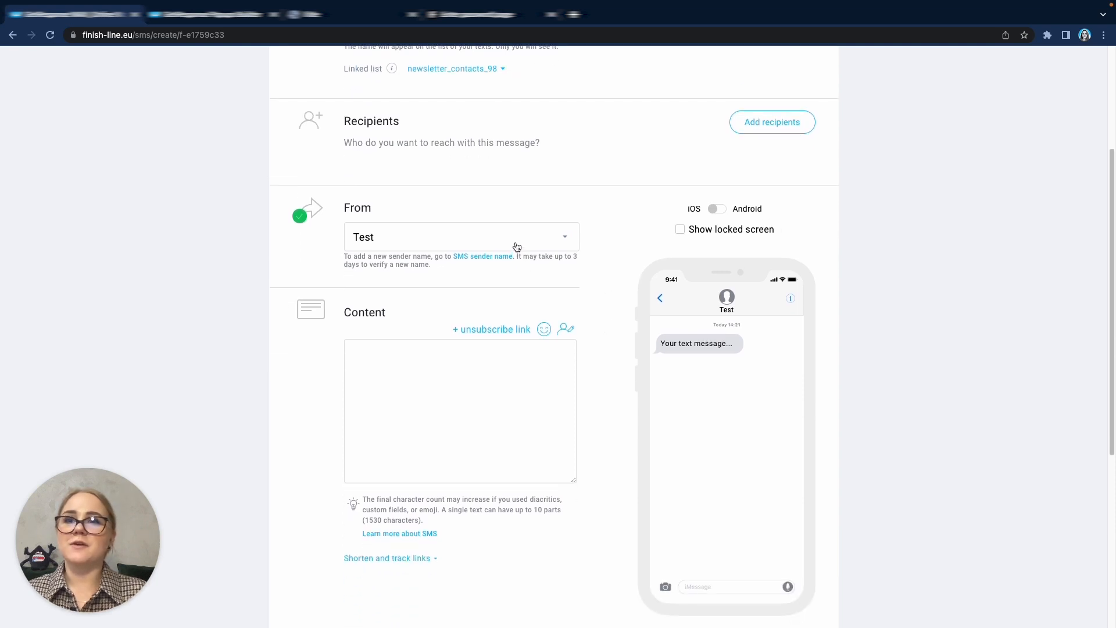
pyautogui.scroll(-2, 526, 401)
pyautogui.scroll(-2, 526, 401)
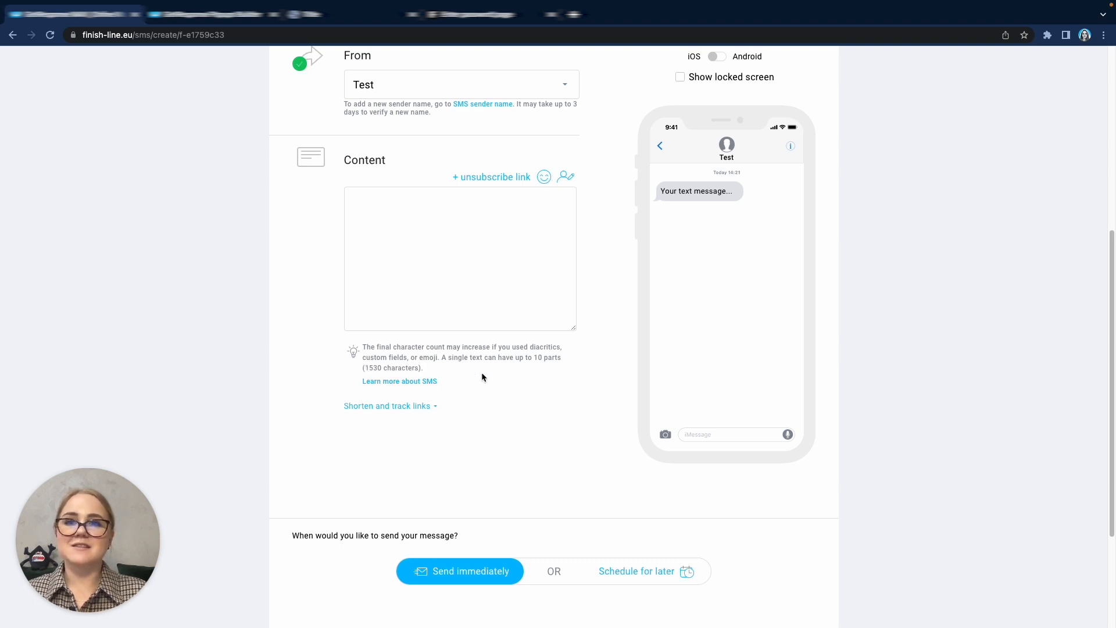
pyautogui.click(435, 408)
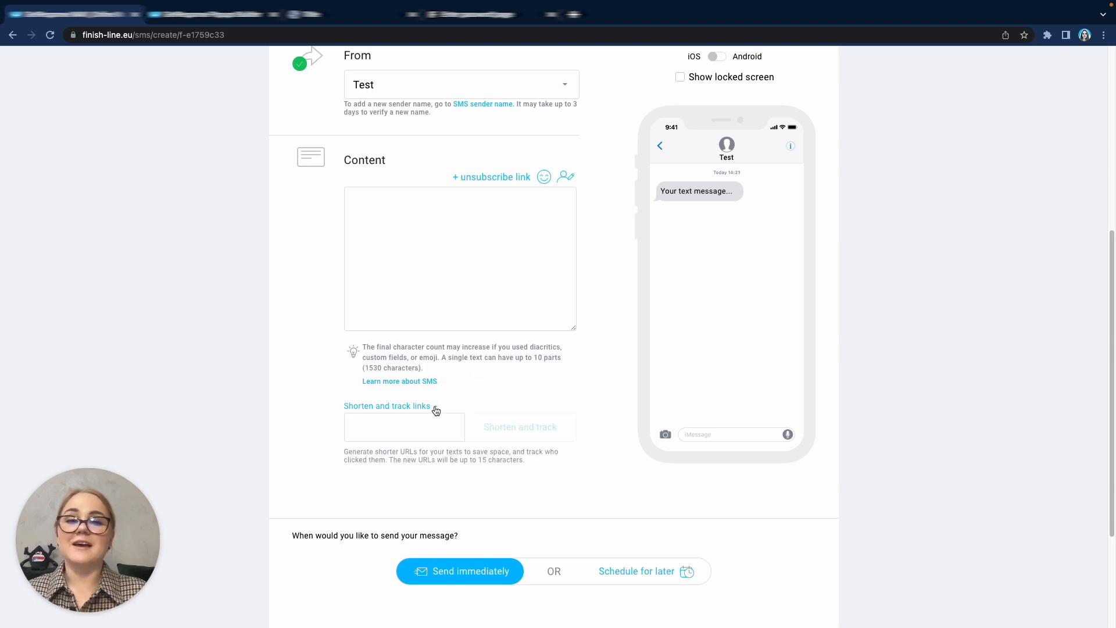
# Step: View the personalization fields for the text message content and preview the message on an Android locked screen
pyautogui.scroll(3, 576, 401)
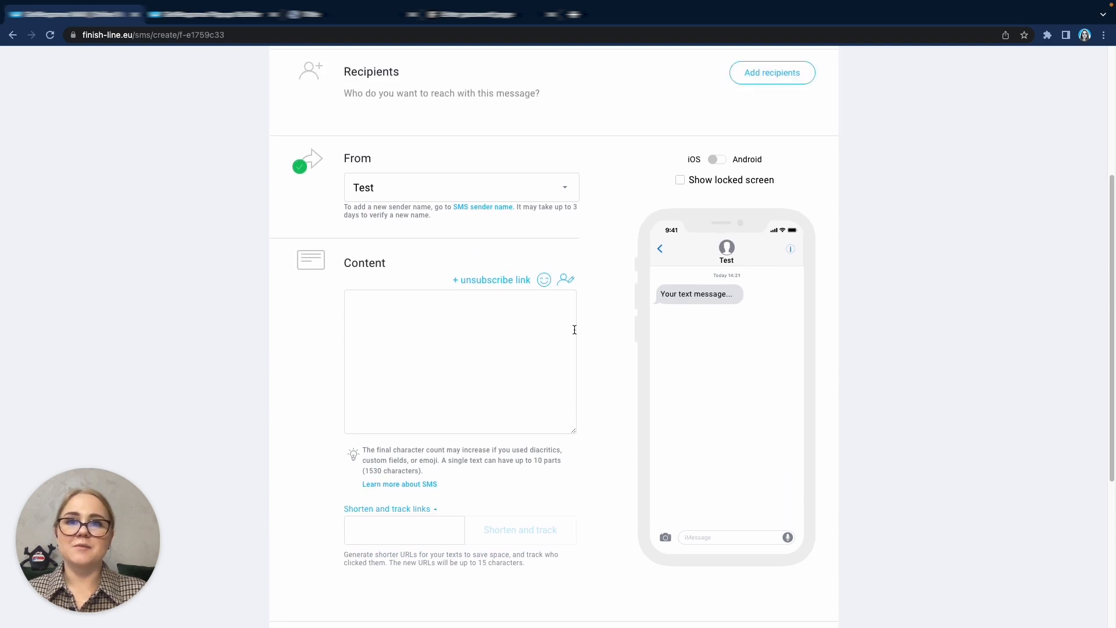
pyautogui.click(566, 280)
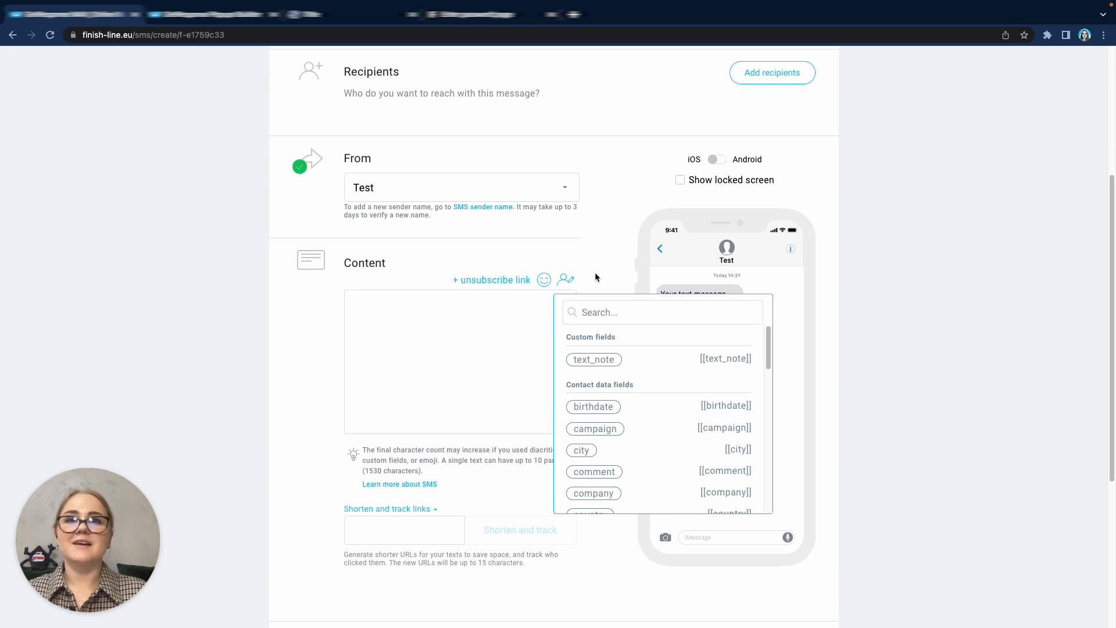
pyautogui.click(596, 276)
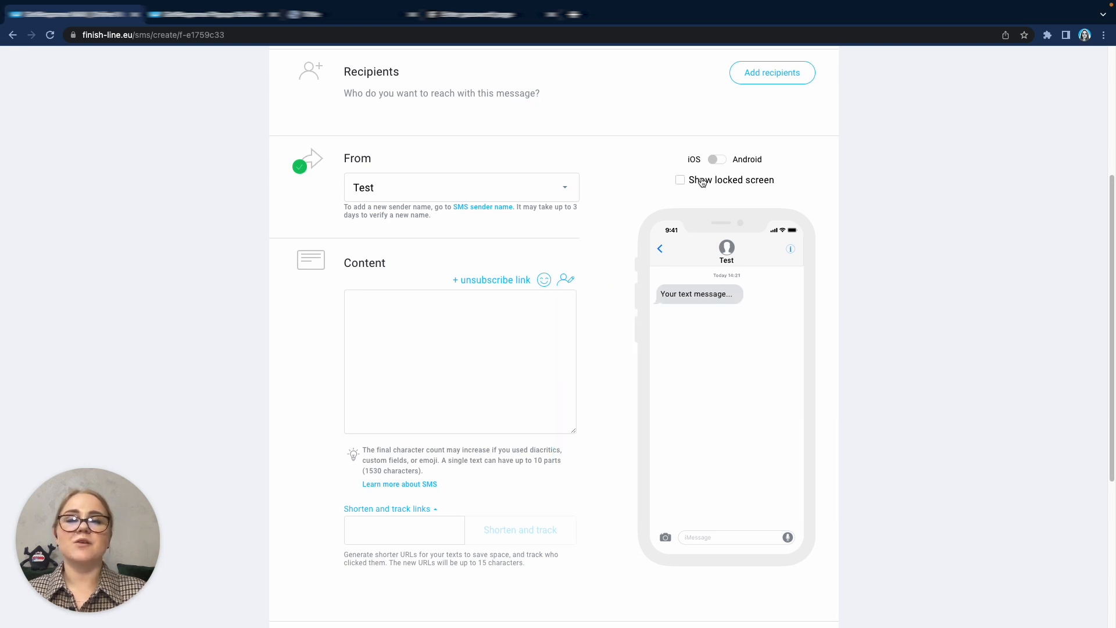
pyautogui.click(716, 161)
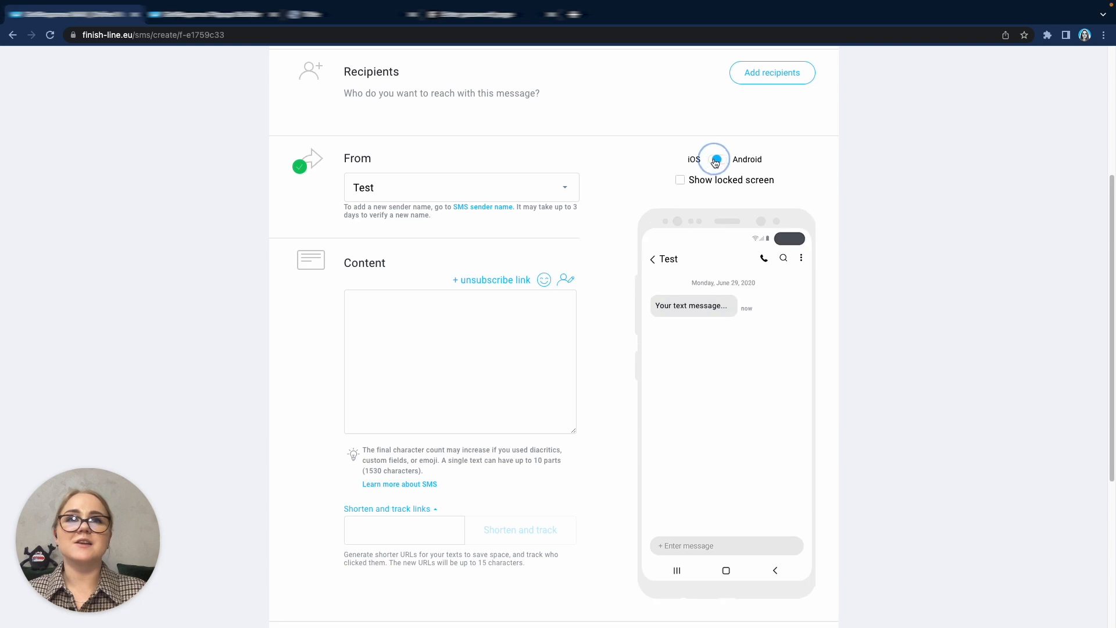
pyautogui.click(682, 183)
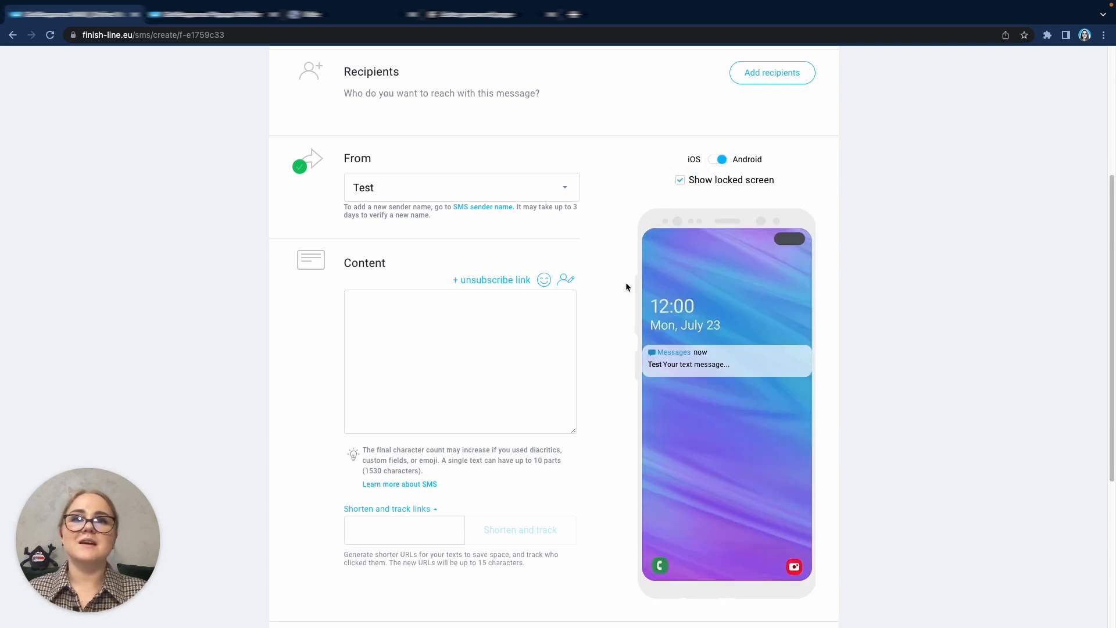
# Step: Examine the text message's sending time options and review the rest of the form from recipients to content
pyautogui.scroll(-4, 626, 281)
pyautogui.scroll(-1, 626, 285)
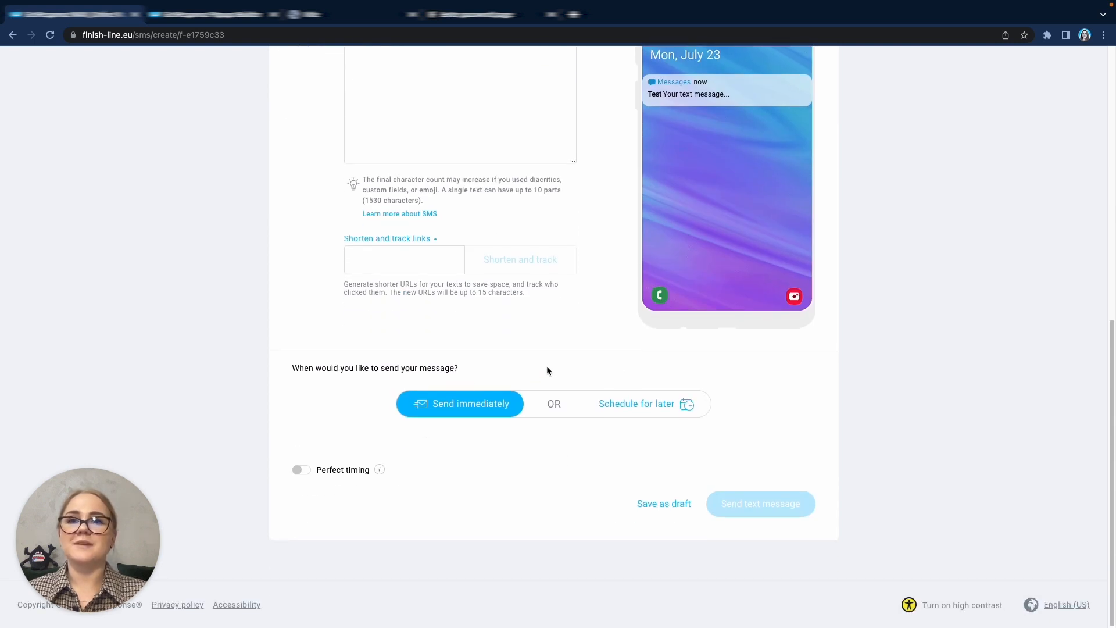
pyautogui.scroll(2, 558, 356)
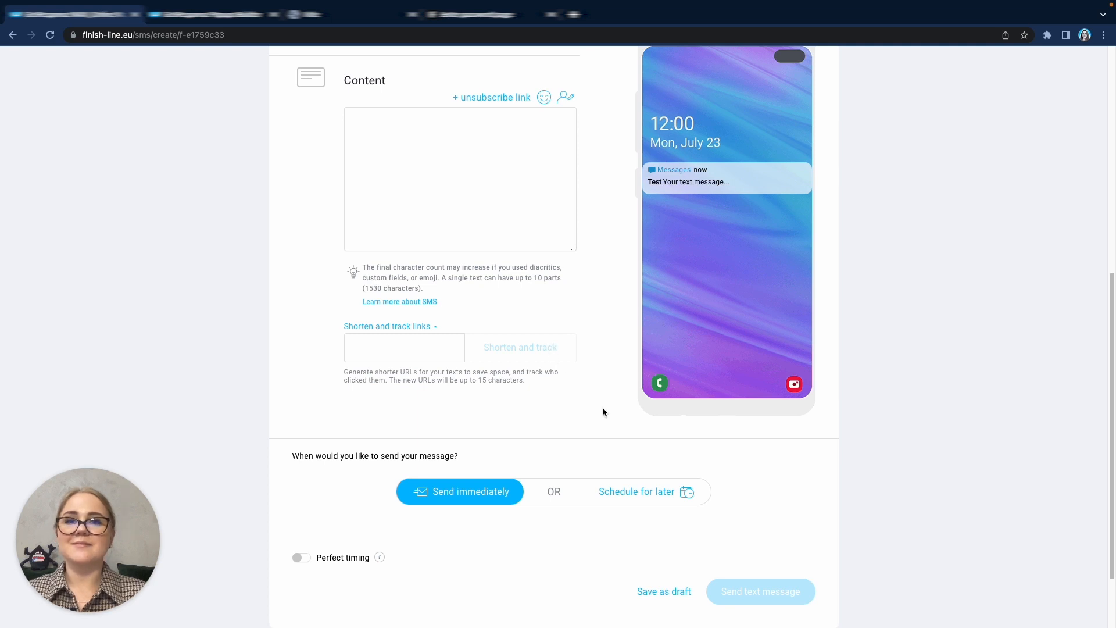
pyautogui.scroll(-1, 603, 409)
pyautogui.scroll(6, 598, 411)
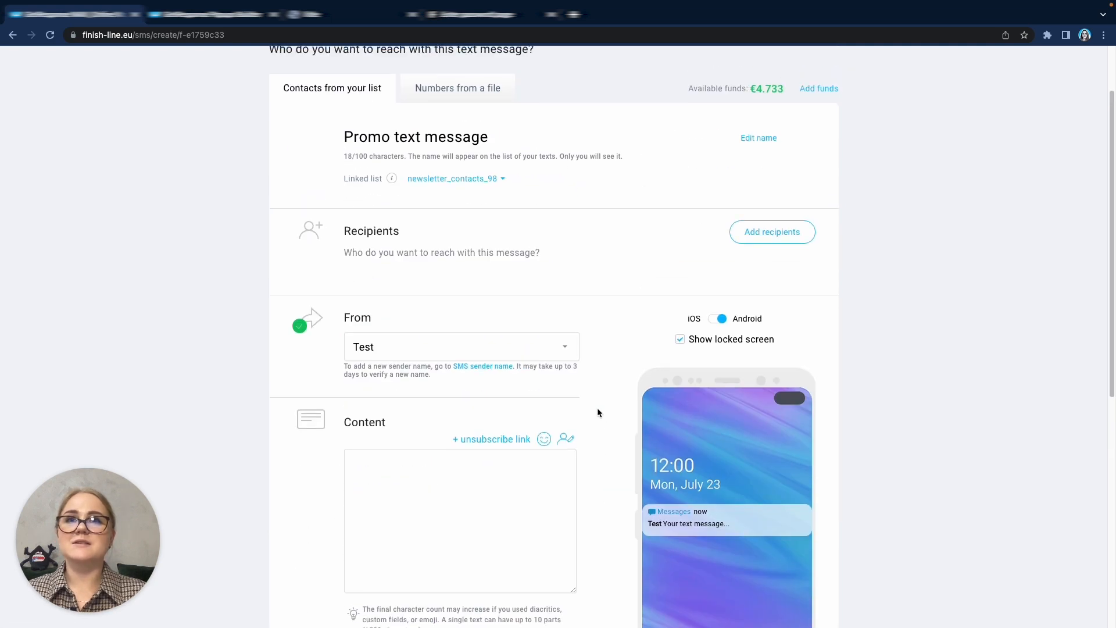
pyautogui.scroll(2, 598, 410)
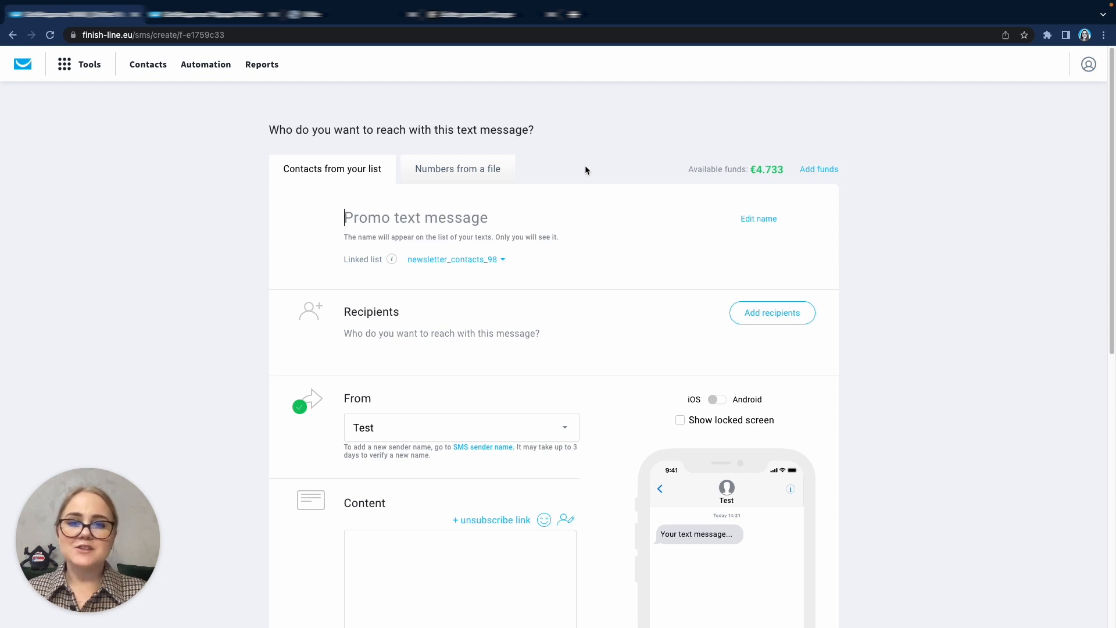
# Step: Leave the text message without saving and go to the web push notification sites
pyautogui.click(88, 65)
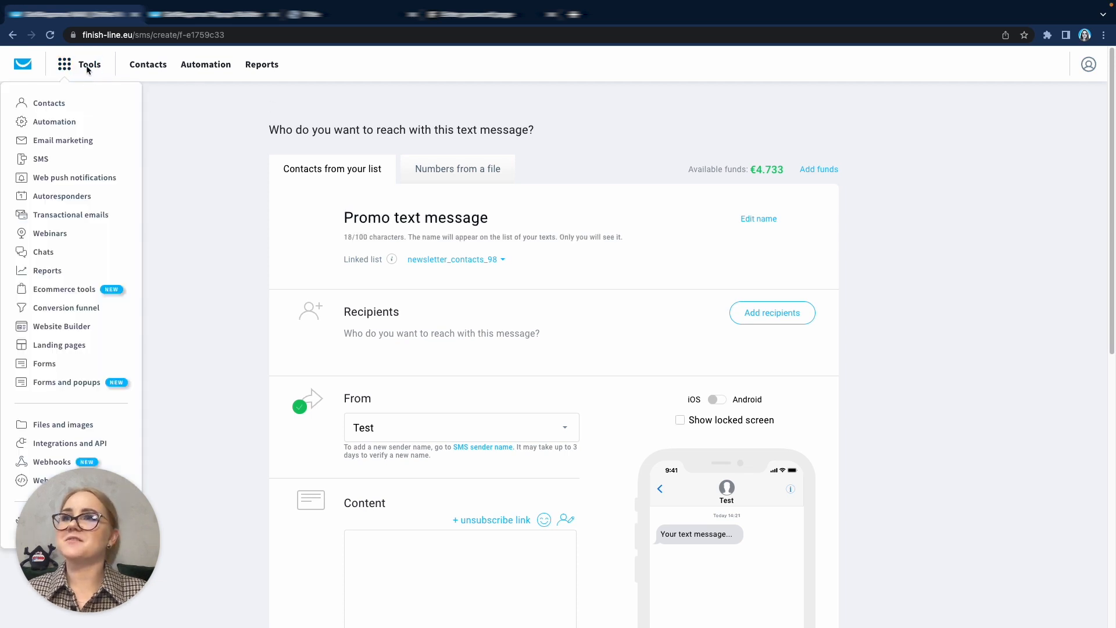
pyautogui.click(105, 182)
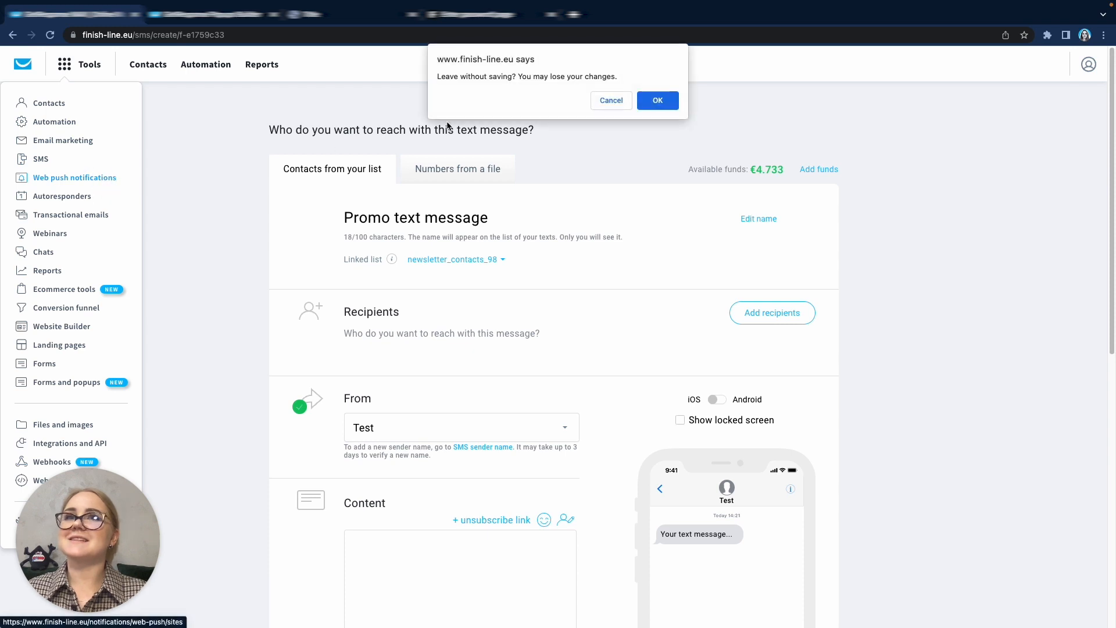
pyautogui.click(659, 98)
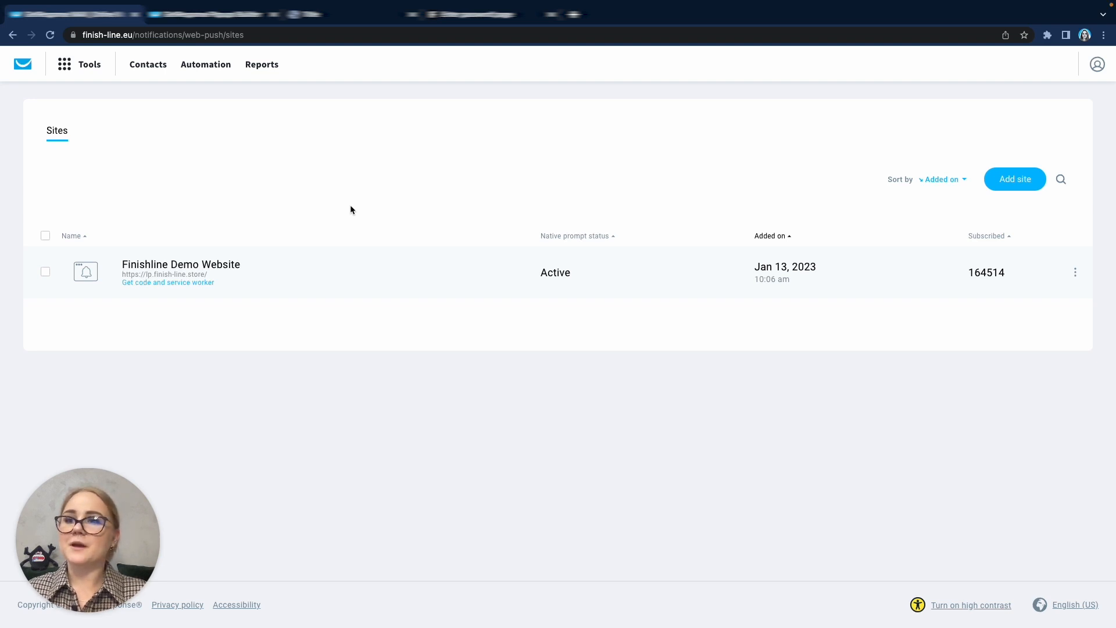
# Step: Examine the Finishline Demo Website's notifications, permission prompts, and code and service worker setup, and return to the site list
pyautogui.click(239, 266)
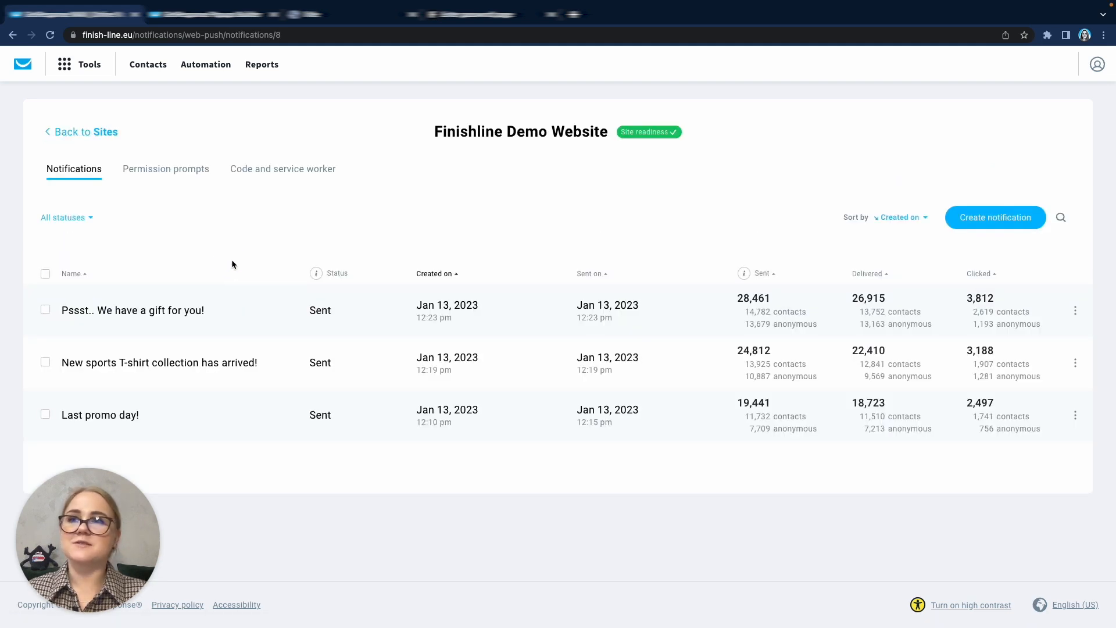
pyautogui.click(190, 172)
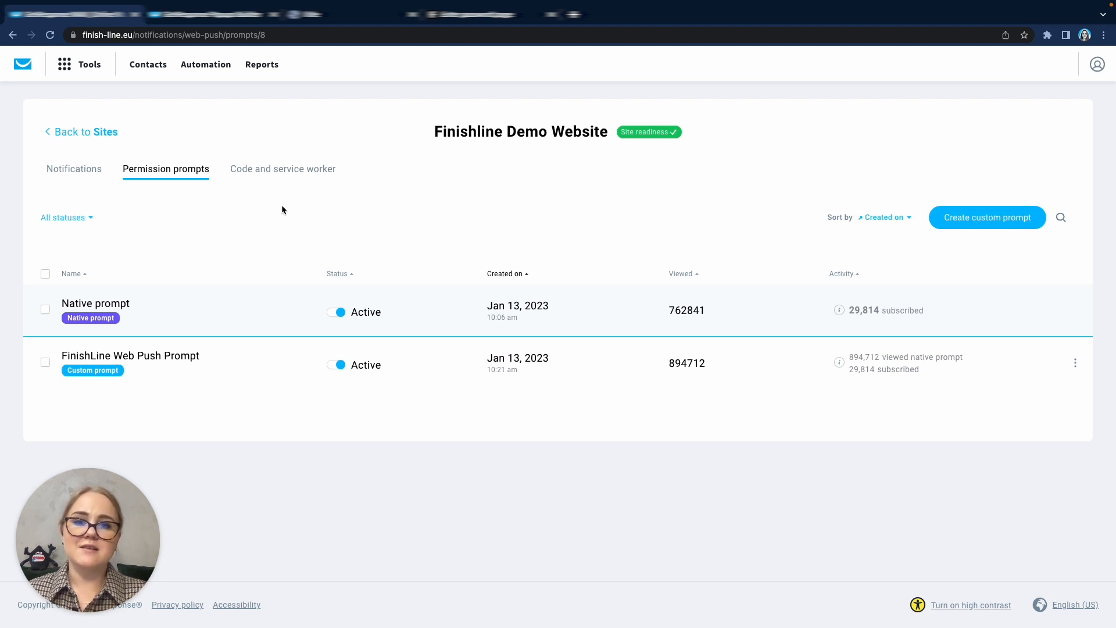
pyautogui.click(282, 170)
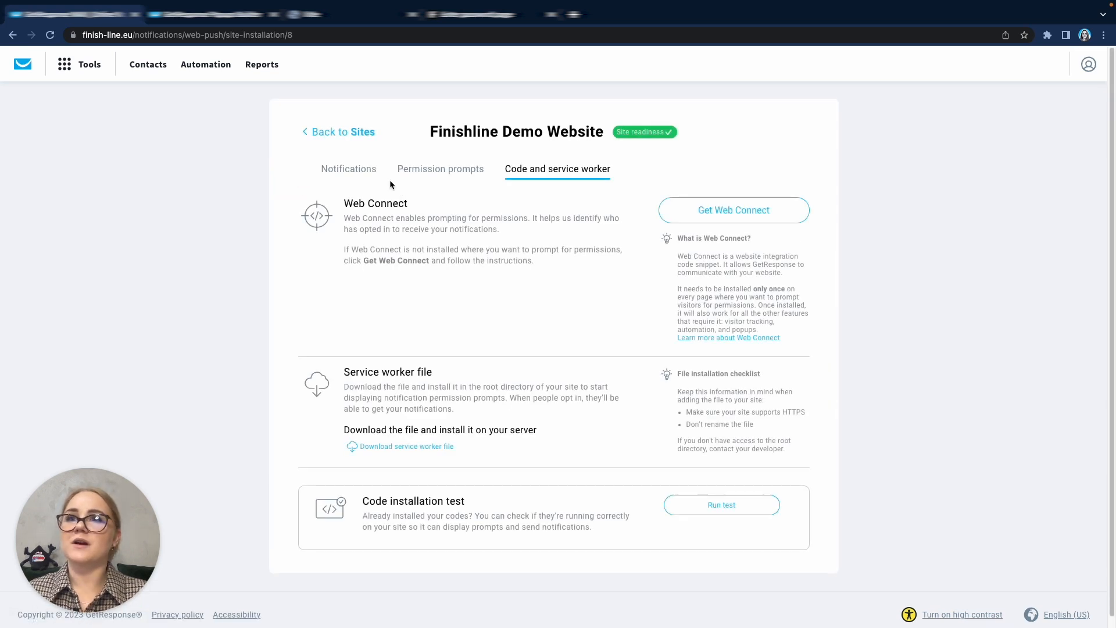
pyautogui.click(338, 134)
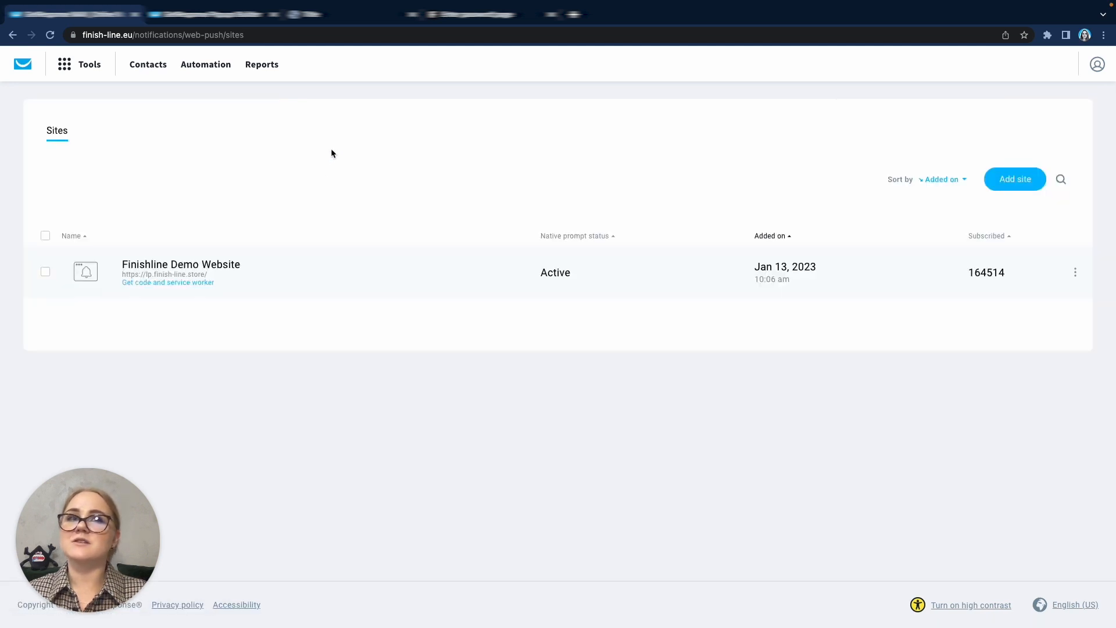
# Step: Start a new web push notification for the Finishline Demo Website and review its content, image, action button, and scheduling fields
pyautogui.click(230, 265)
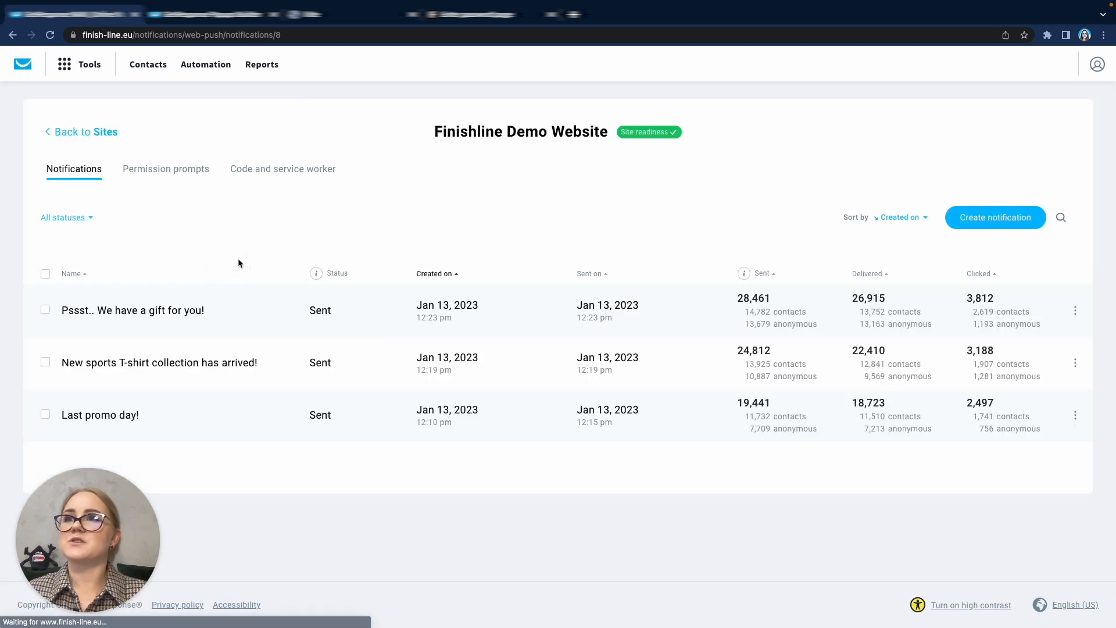
pyautogui.click(1009, 213)
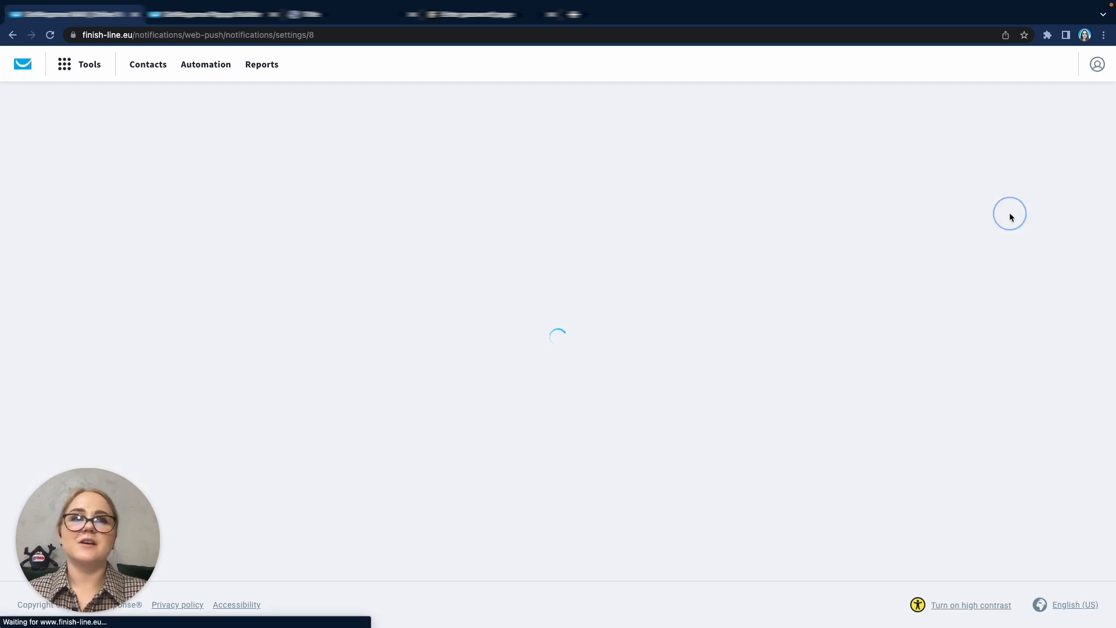
pyautogui.scroll(-2, 582, 353)
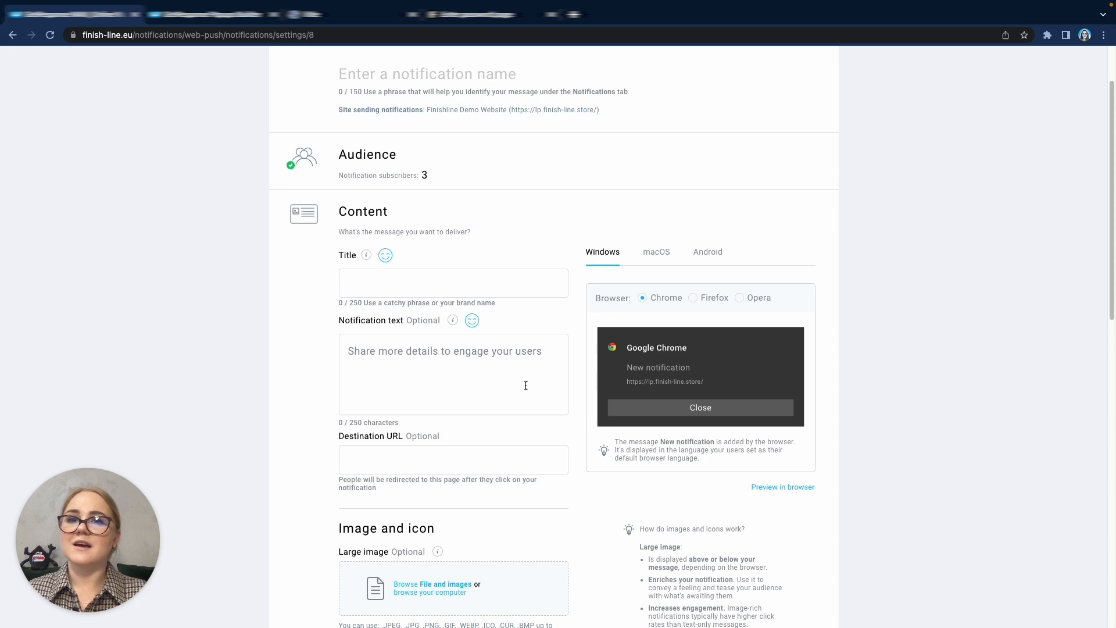
pyautogui.scroll(-2, 525, 385)
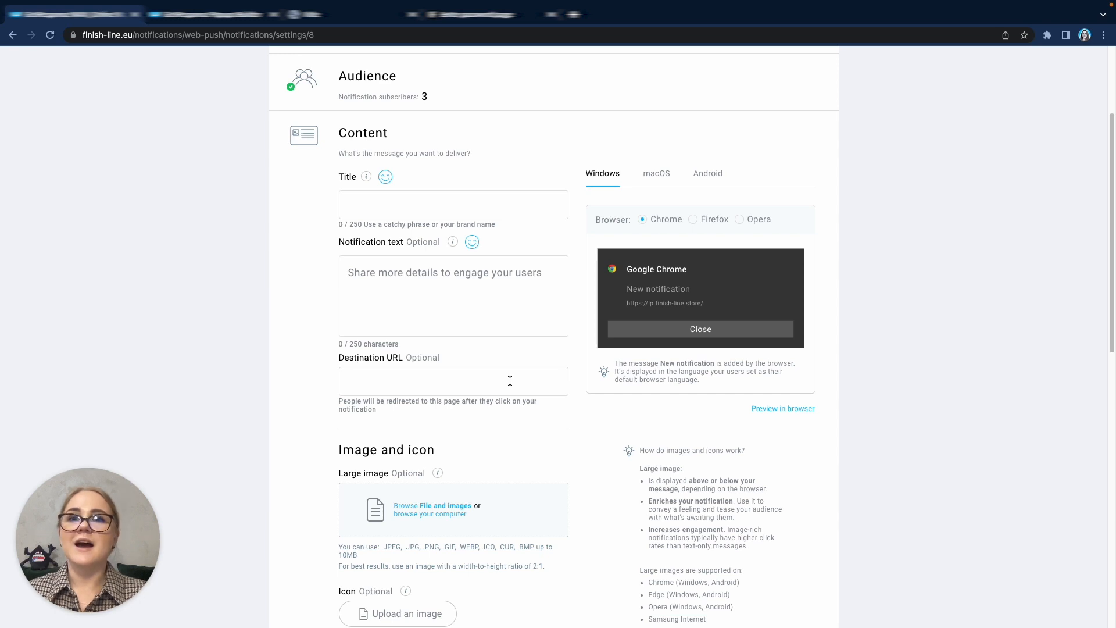
pyautogui.scroll(-2, 558, 445)
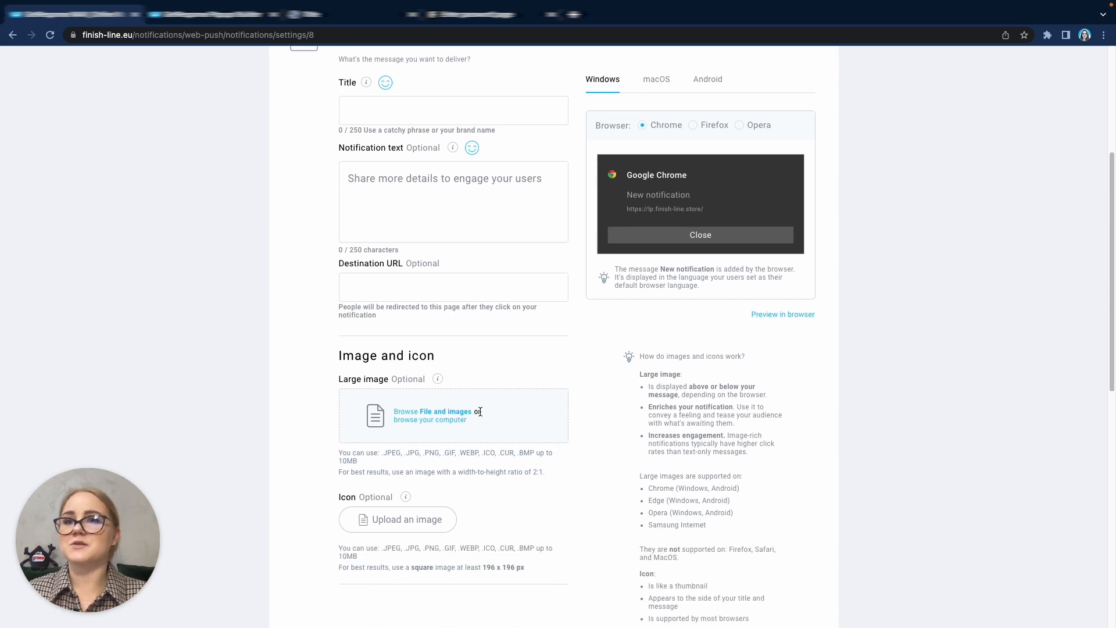
pyautogui.scroll(-7, 608, 397)
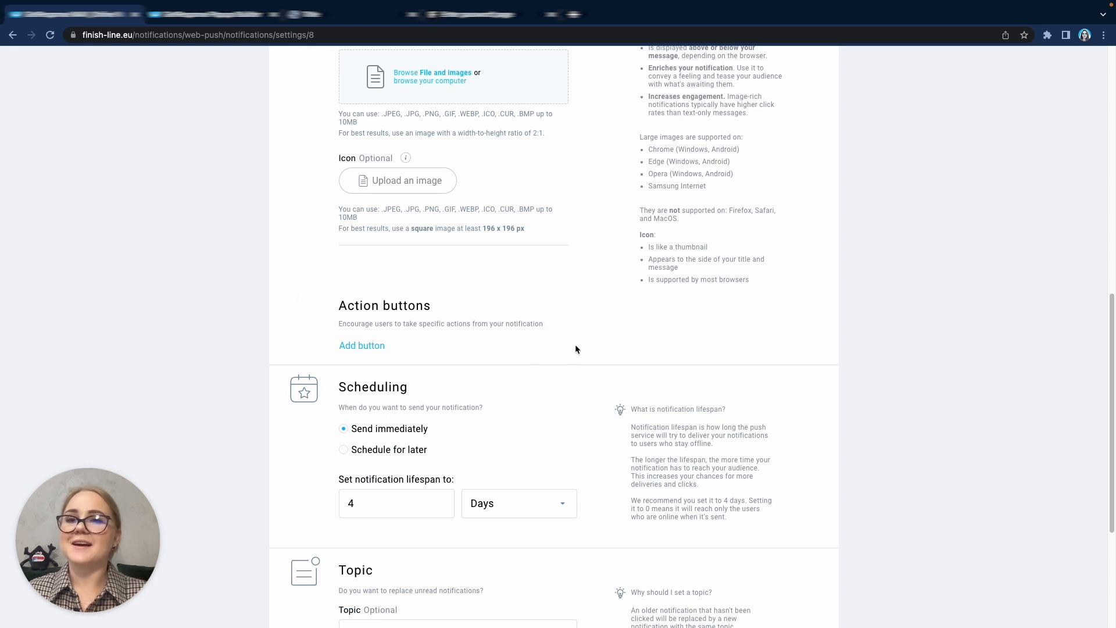
pyautogui.scroll(9, 592, 356)
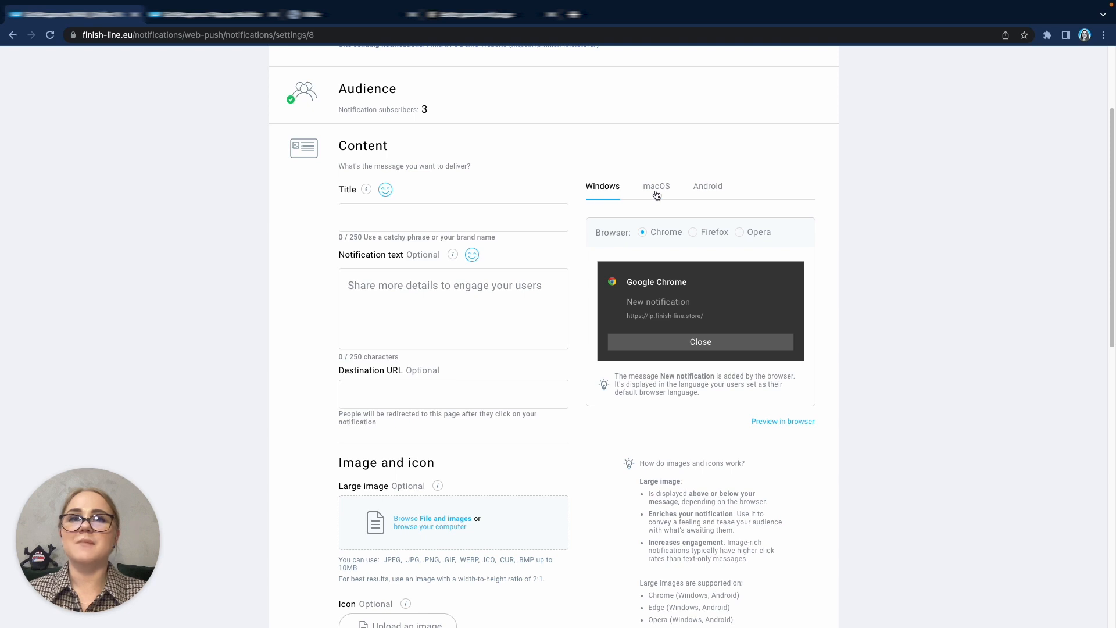
# Step: Preview the notification for macOS and Android, and examine its scheduling, lifespan, and topic settings
pyautogui.click(656, 189)
pyautogui.click(708, 191)
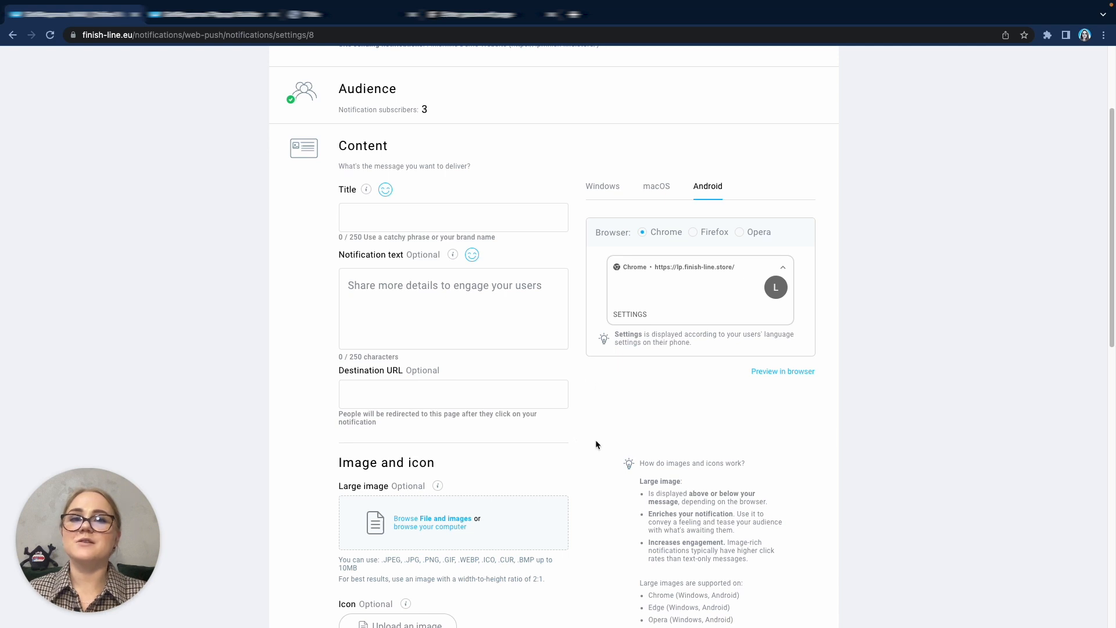
pyautogui.scroll(-8, 595, 437)
pyautogui.scroll(-2, 596, 441)
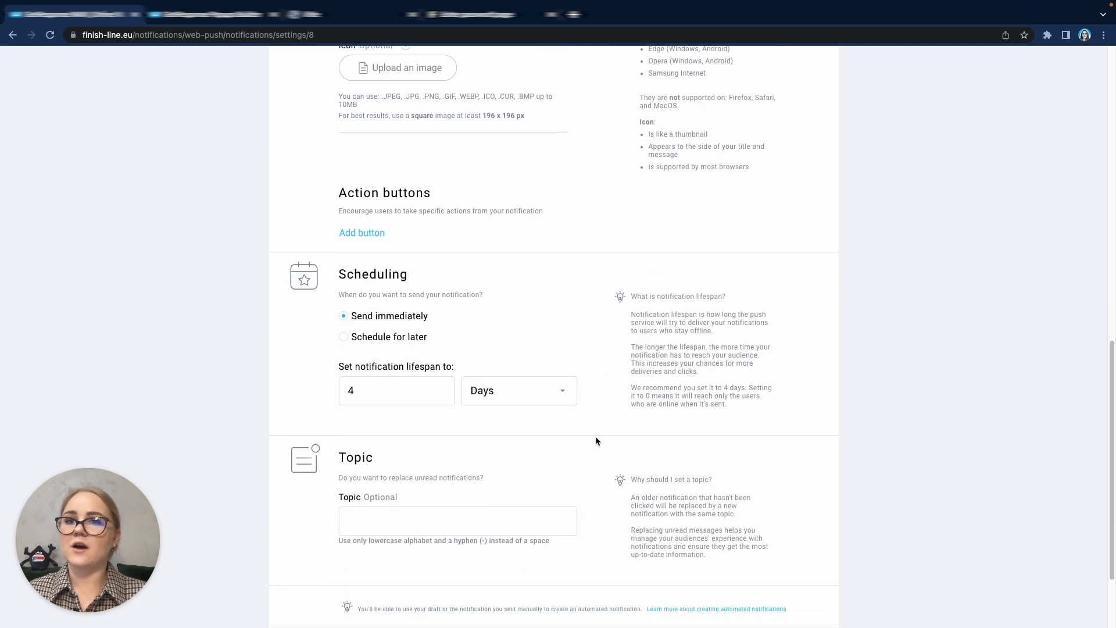
pyautogui.scroll(-2, 596, 441)
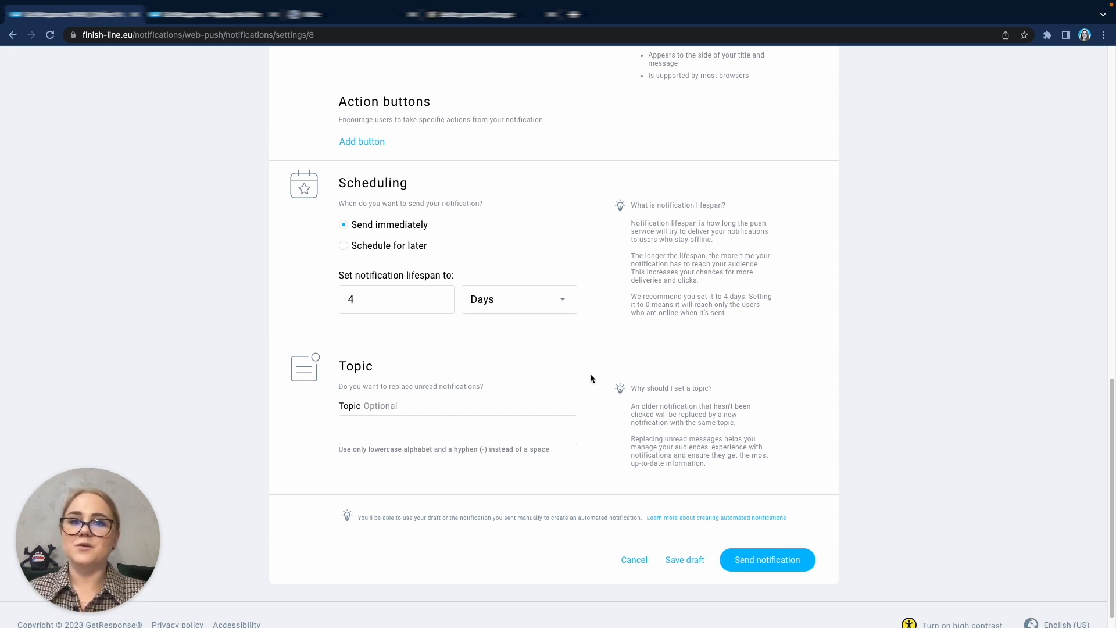
pyautogui.scroll(8, 591, 378)
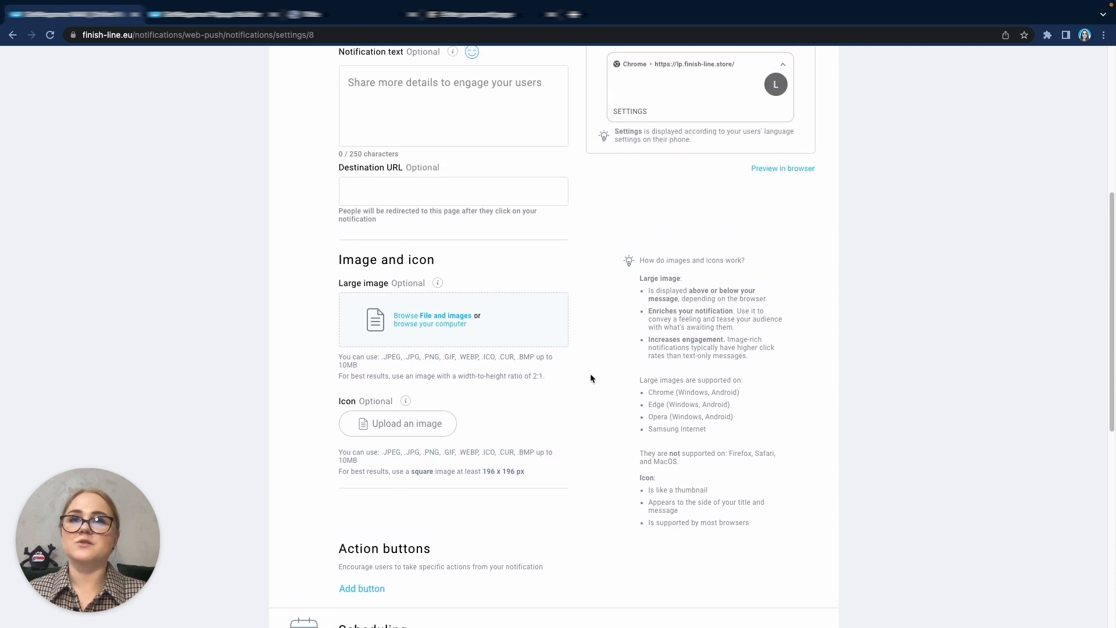
# Step: Review the new web push notification's name and audience sections
pyautogui.scroll(4, 591, 378)
pyautogui.scroll(2, 580, 377)
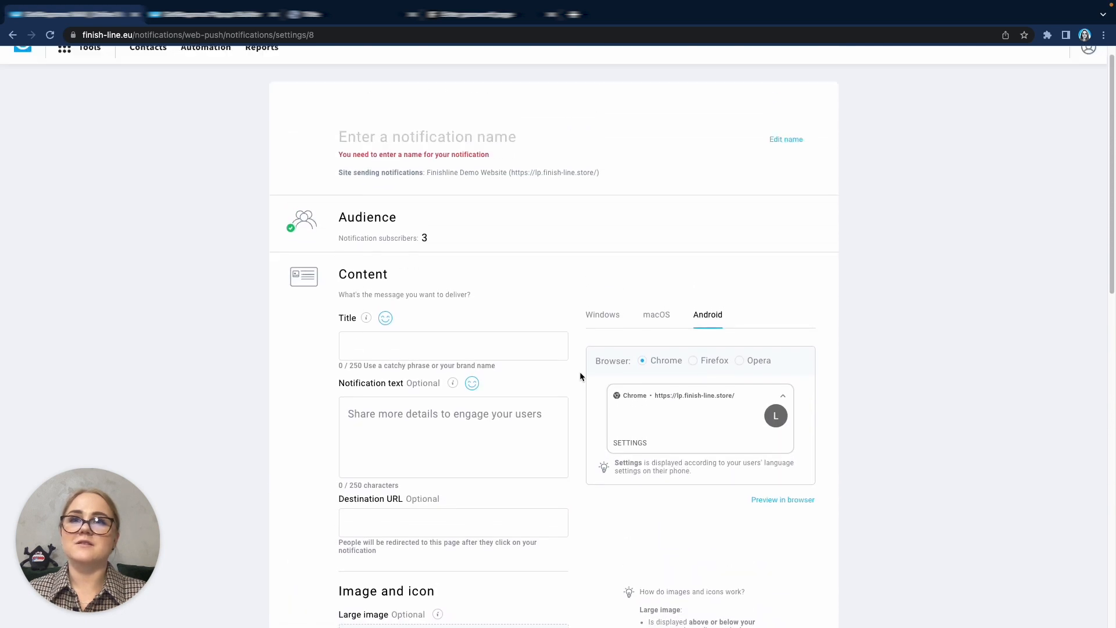
pyautogui.scroll(1, 580, 376)
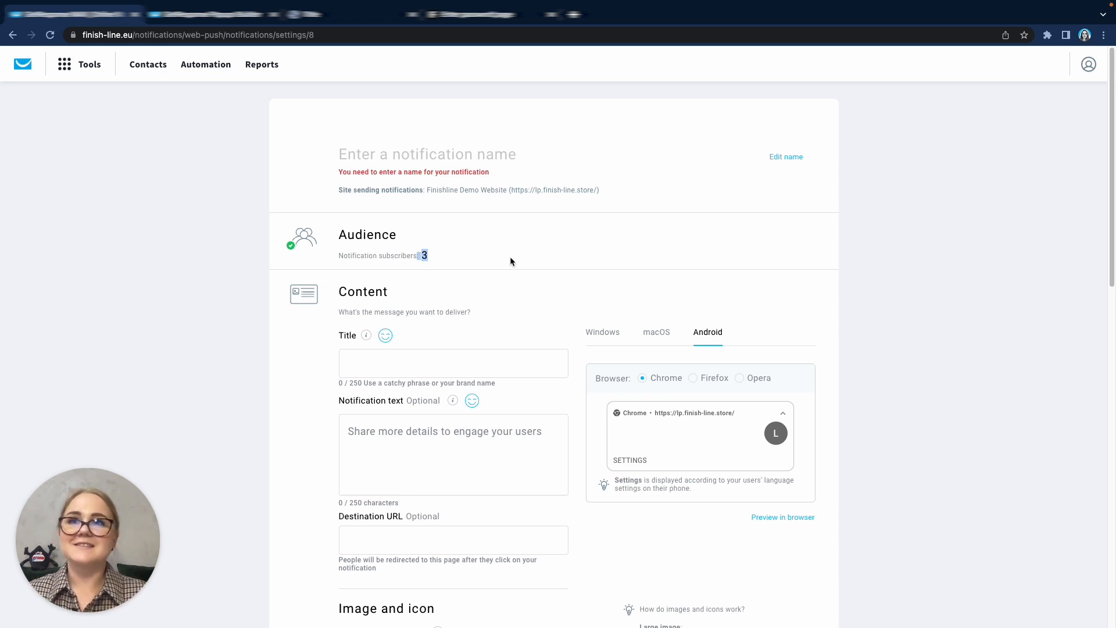
# Step: Examine the transactional email statistics, including the message history and details
pyautogui.click(82, 67)
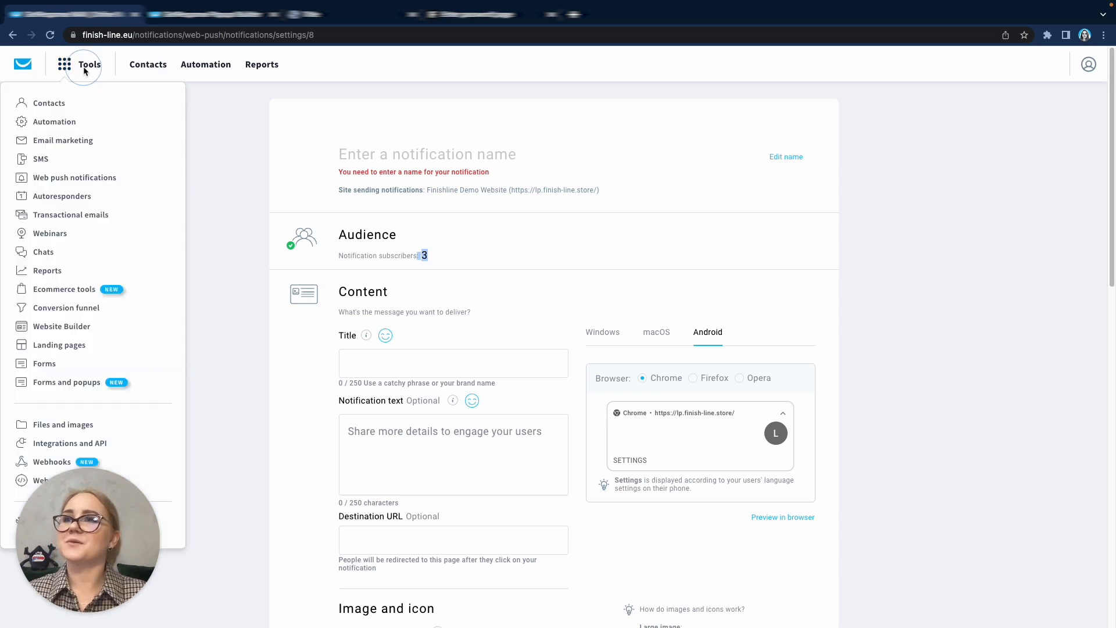
pyautogui.click(107, 215)
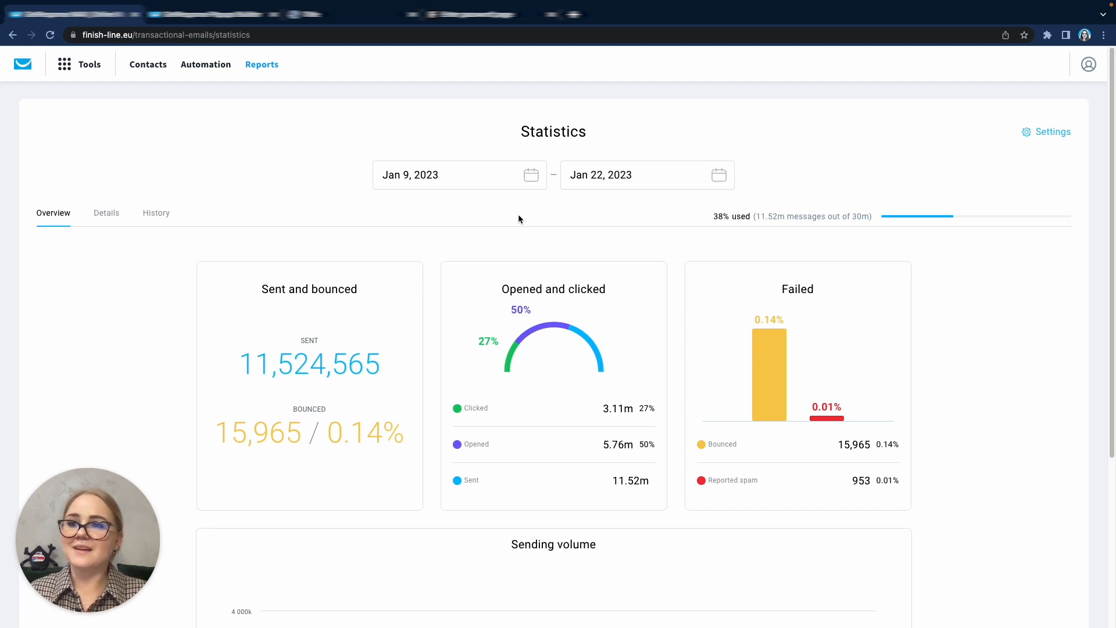
pyautogui.click(157, 214)
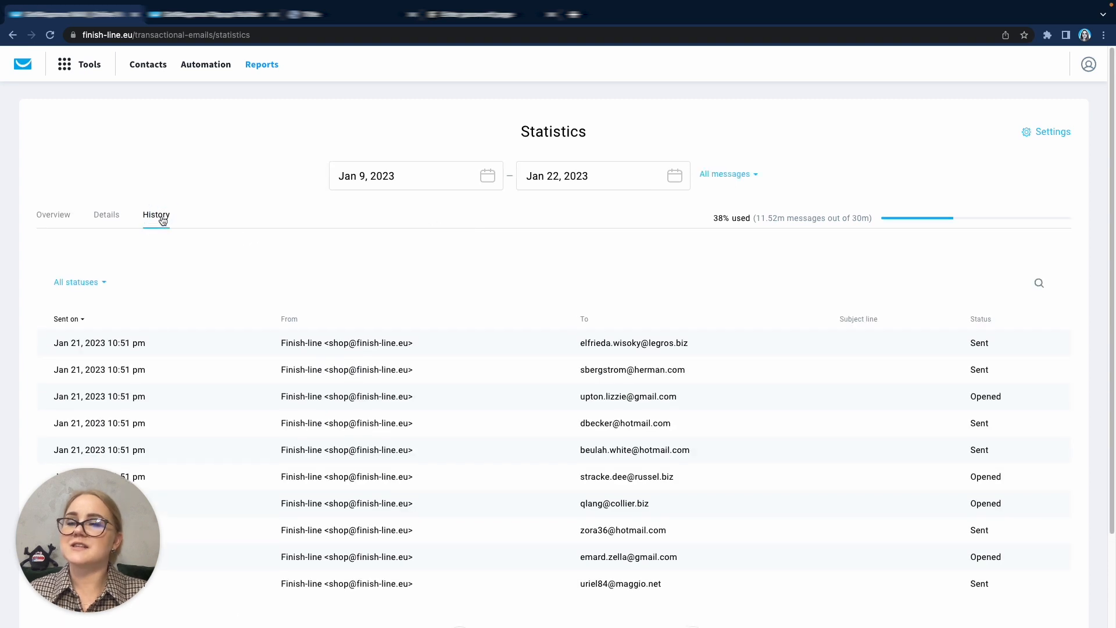
pyautogui.click(116, 216)
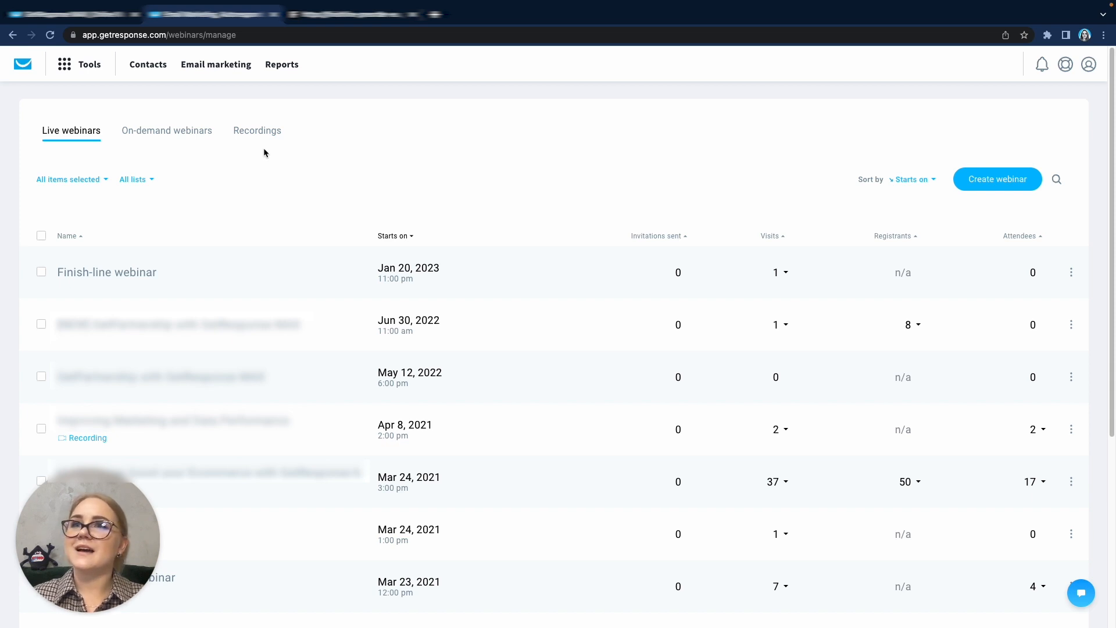
# Step: Start a new webinar named "Title" and review its basic settings, leaving the default URL, date, duration, and thank-you page
pyautogui.click(985, 180)
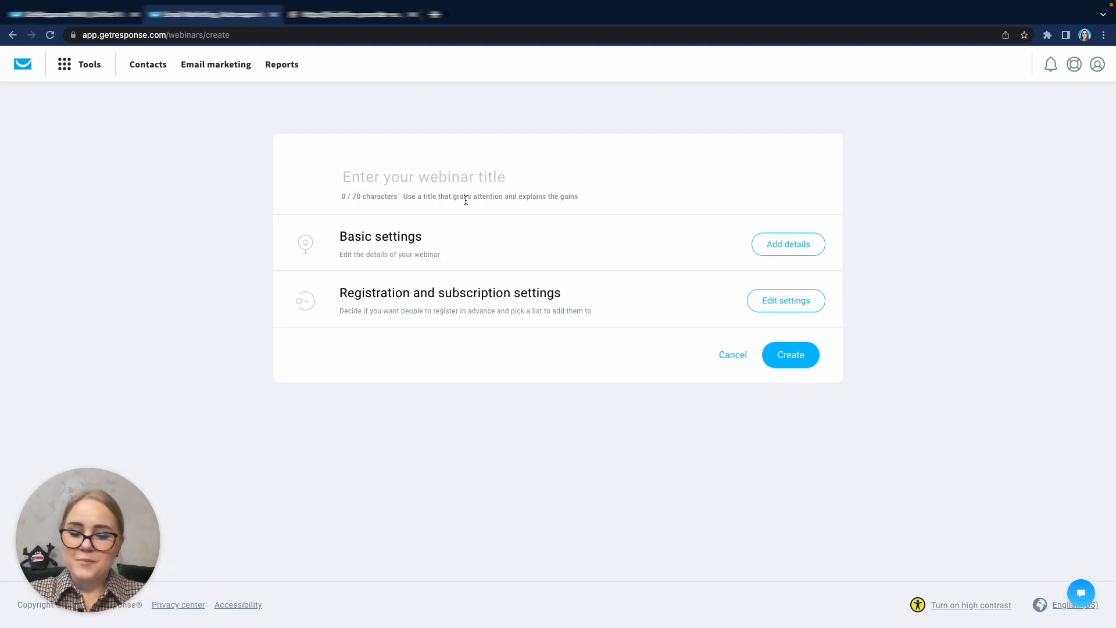
pyautogui.write('Title')
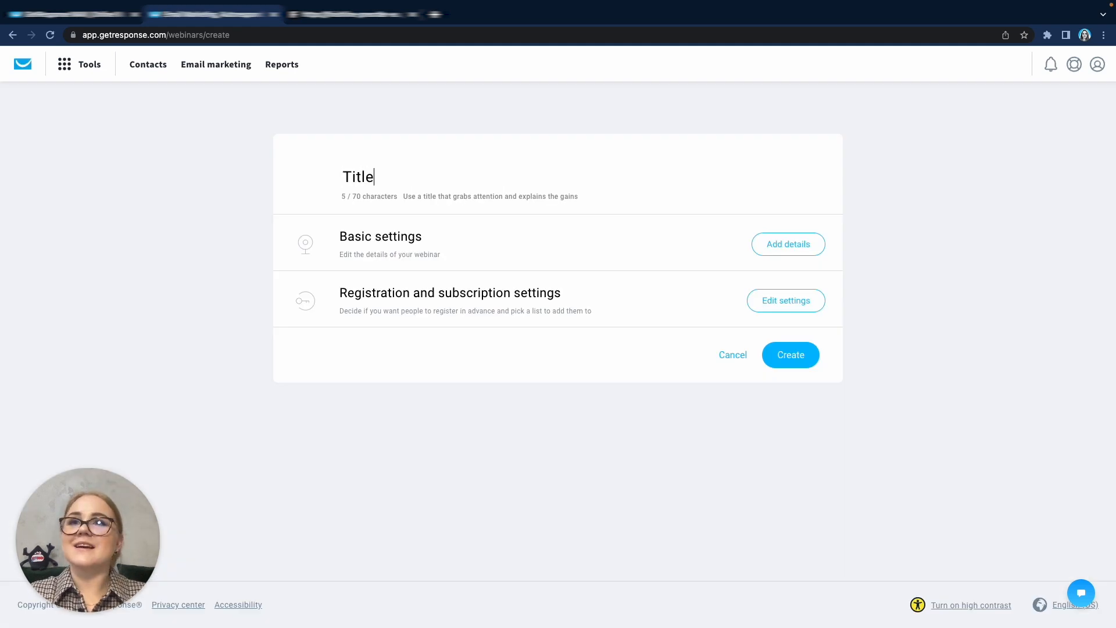
pyautogui.click(788, 251)
pyautogui.click(788, 251)
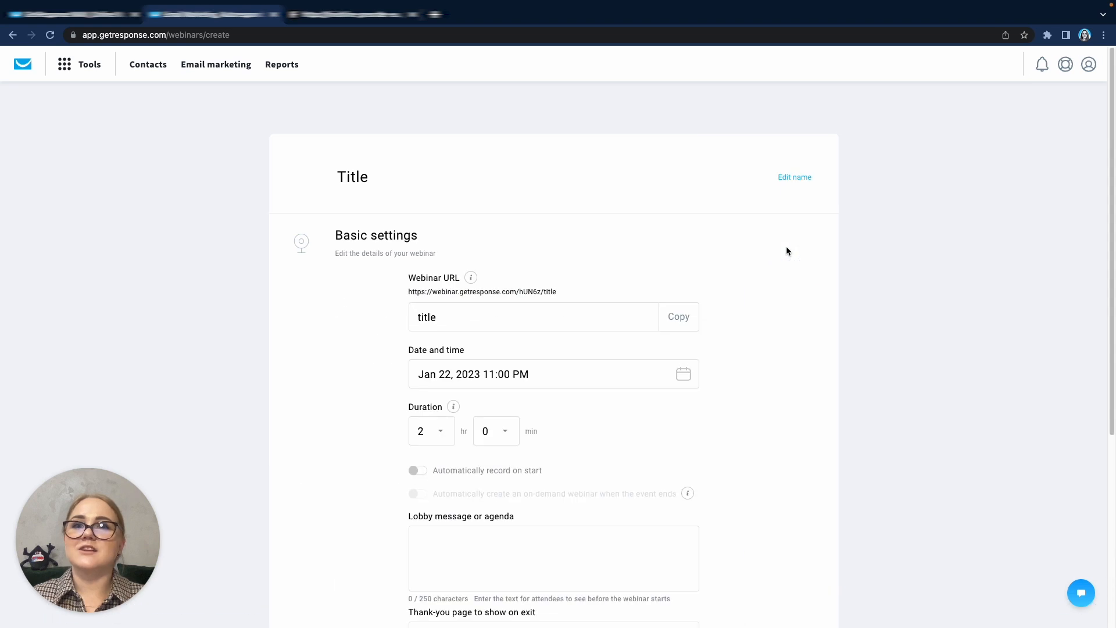
pyautogui.scroll(-5, 579, 347)
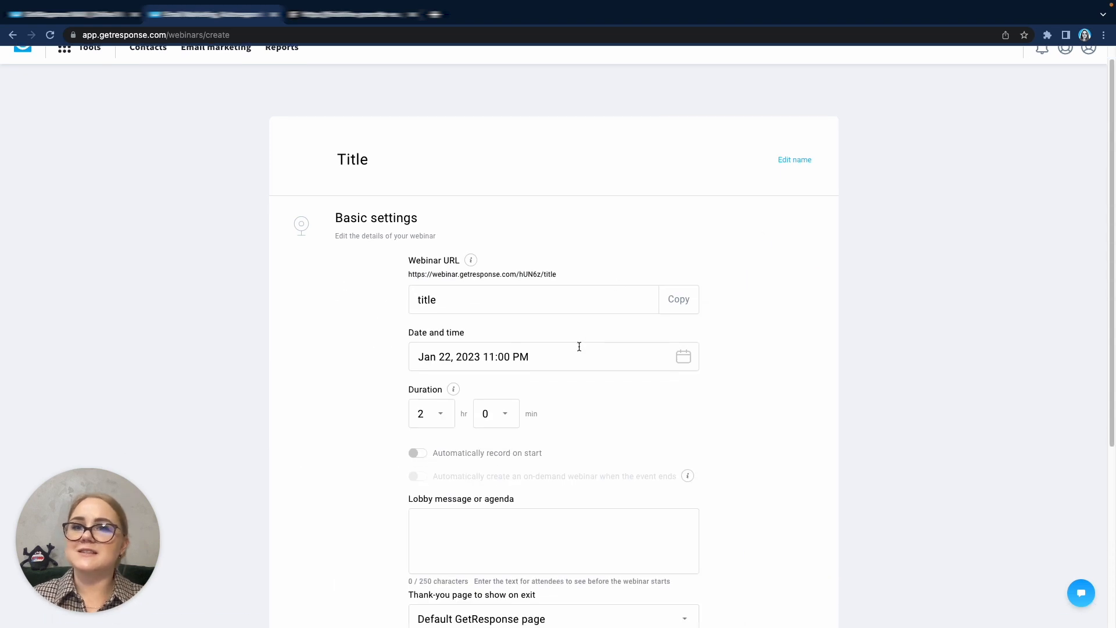
pyautogui.scroll(-2, 580, 347)
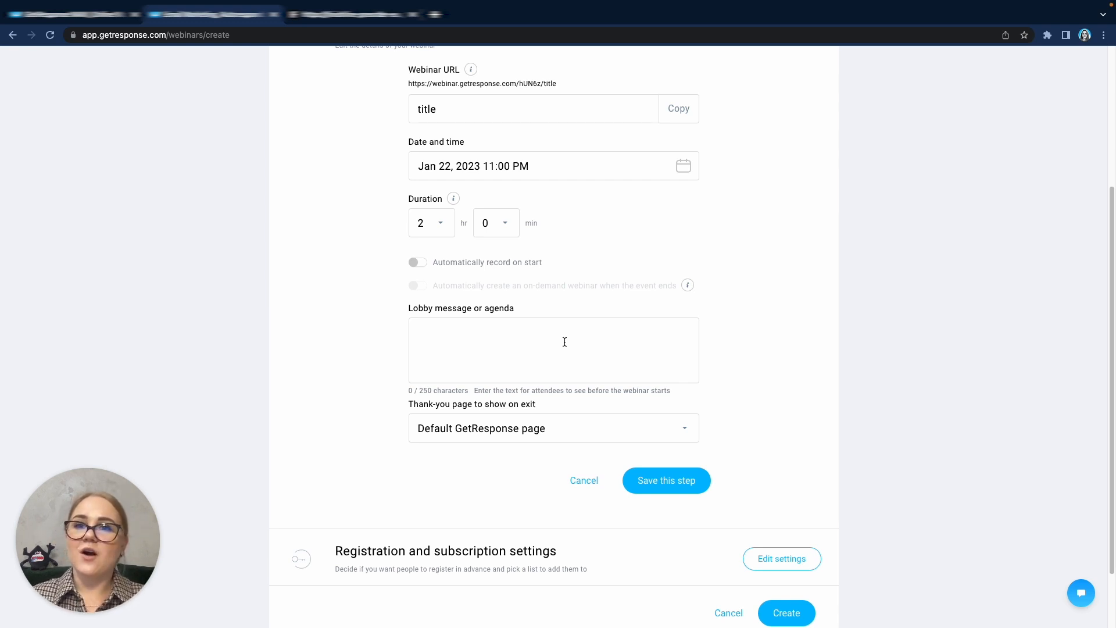
pyautogui.click(584, 481)
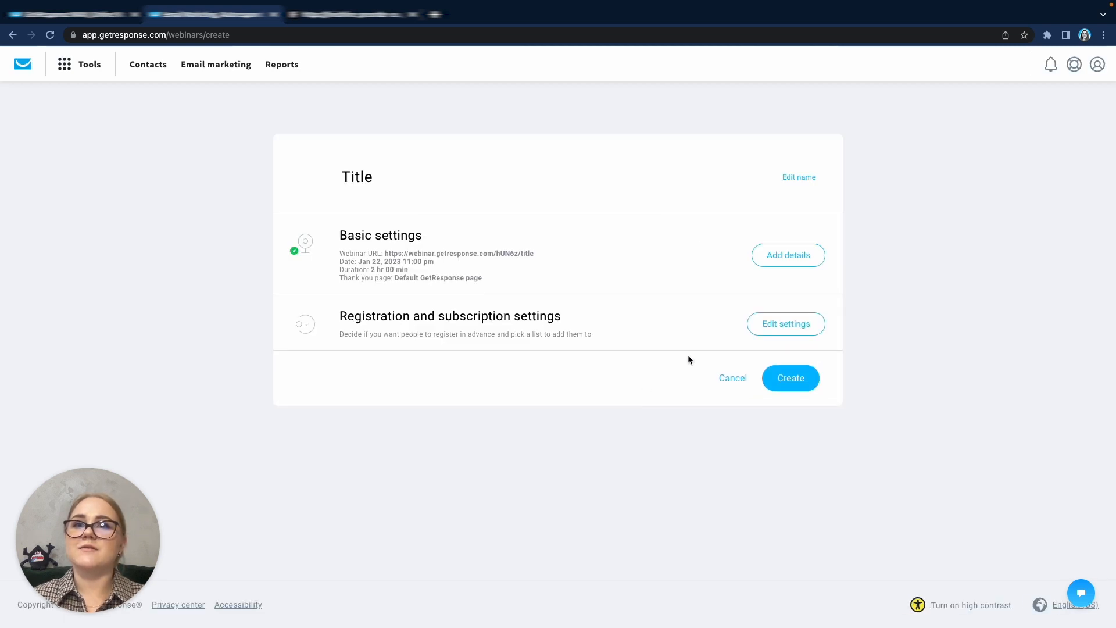
# Step: Try requiring registration and password protection in the webinar's registration and subscription settings, and cancel those changes
pyautogui.click(768, 323)
pyautogui.scroll(-3, 700, 465)
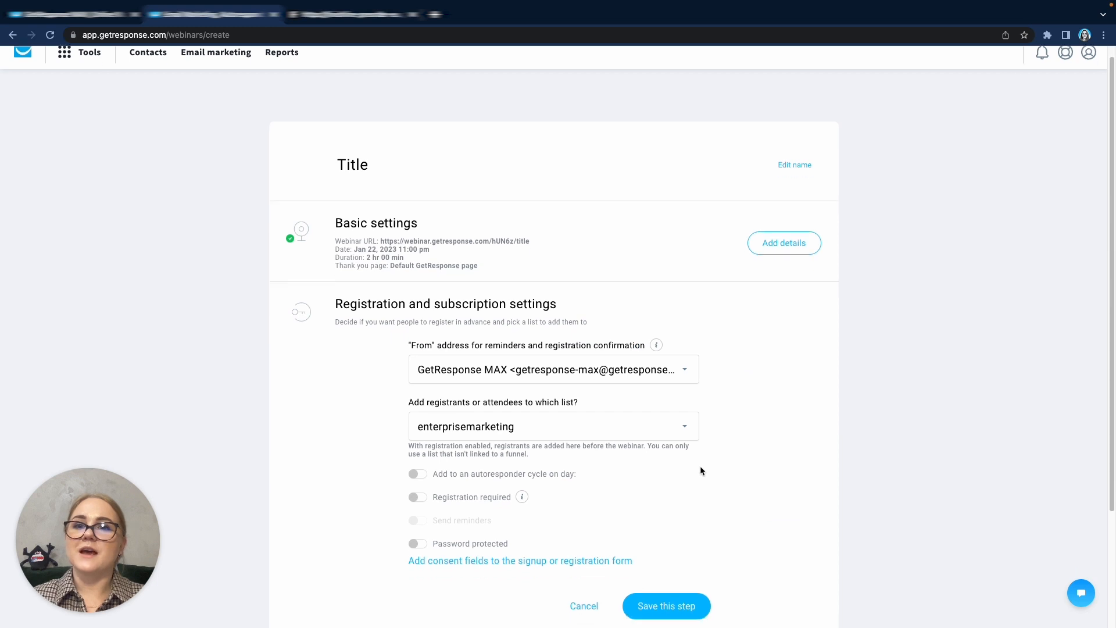
pyautogui.scroll(-2, 700, 469)
pyautogui.click(418, 350)
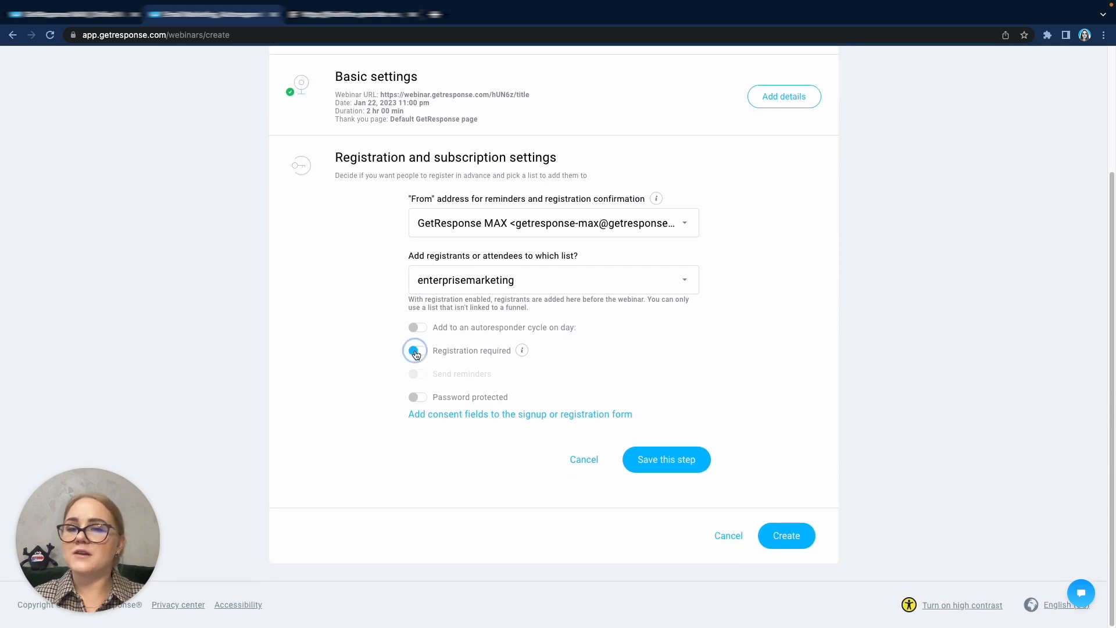
pyautogui.click(417, 398)
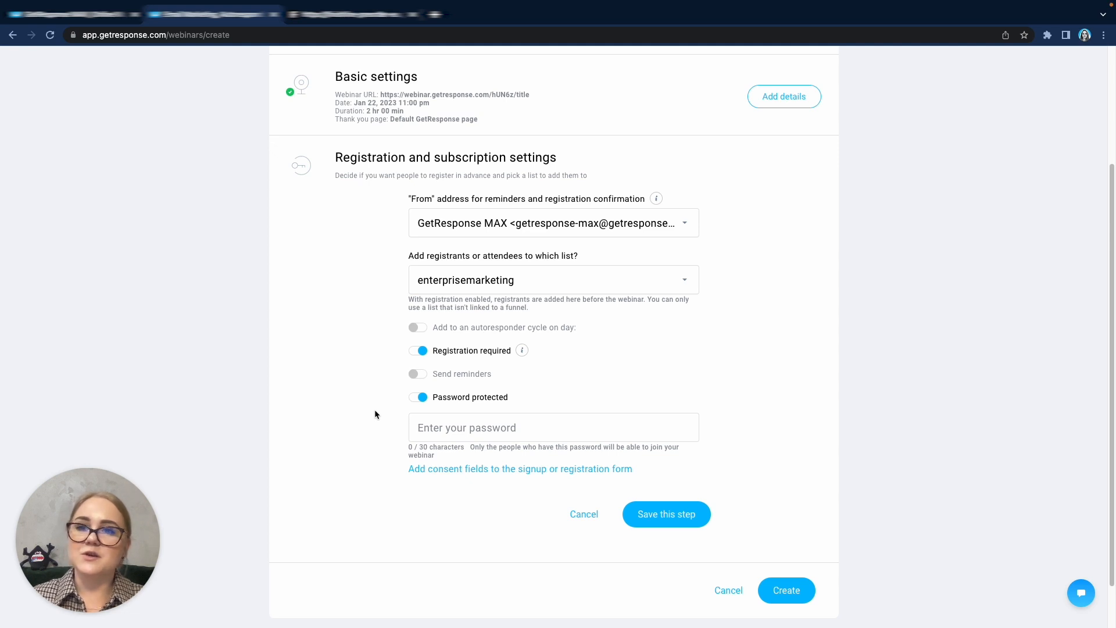
pyautogui.click(583, 515)
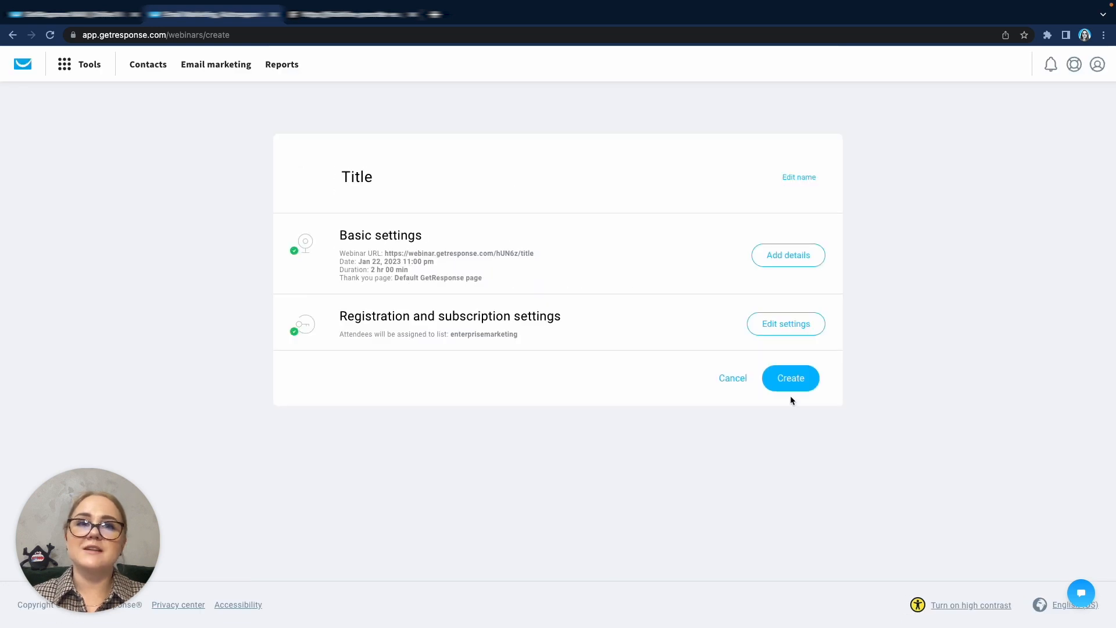
# Step: Create the webinar, return to the live webinar list, and join "Title" as presenter with the default display name
pyautogui.click(792, 385)
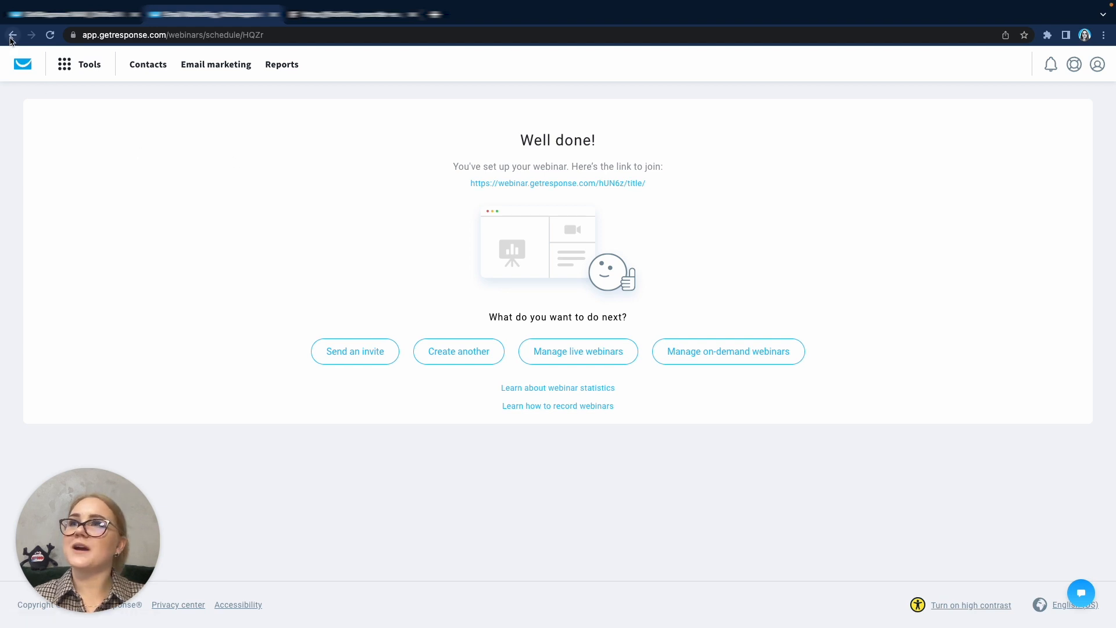
pyautogui.click(13, 36)
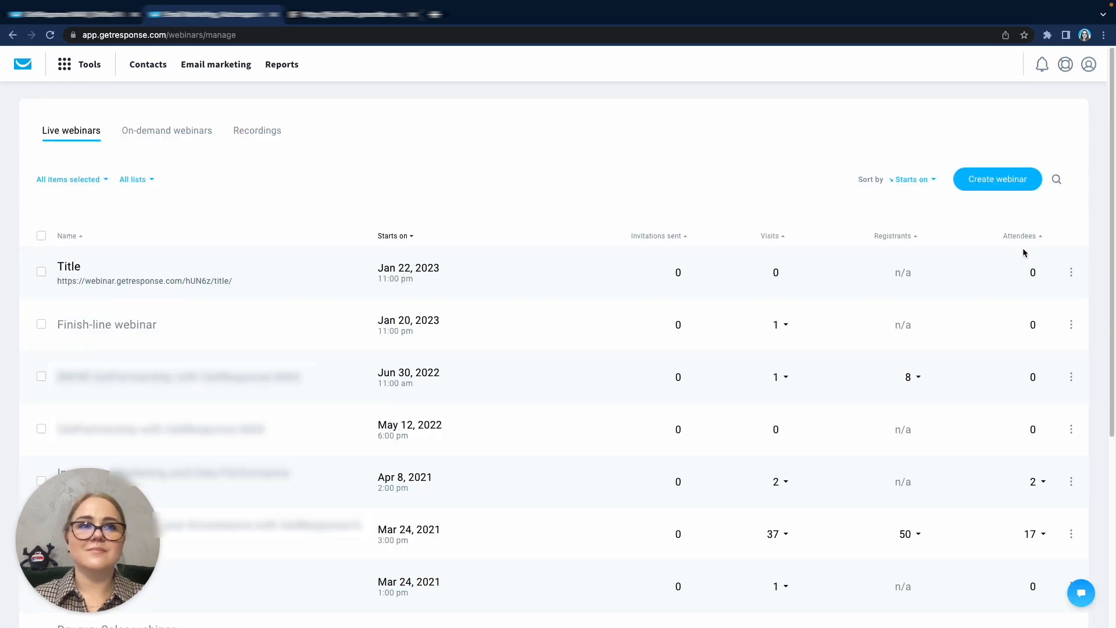
pyautogui.click(1071, 274)
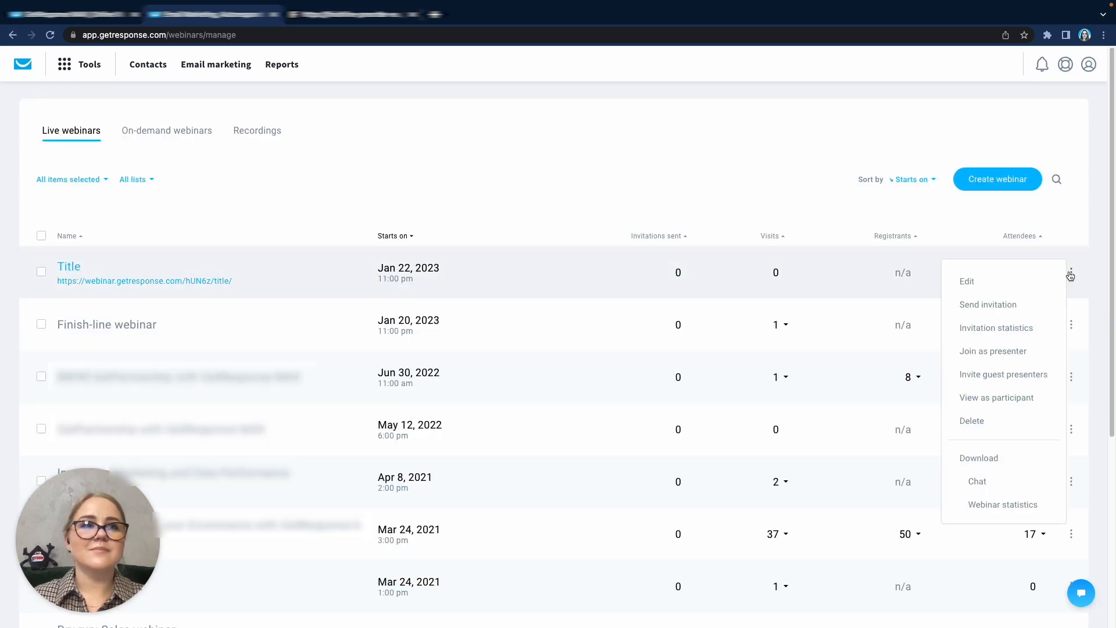
pyautogui.click(1002, 356)
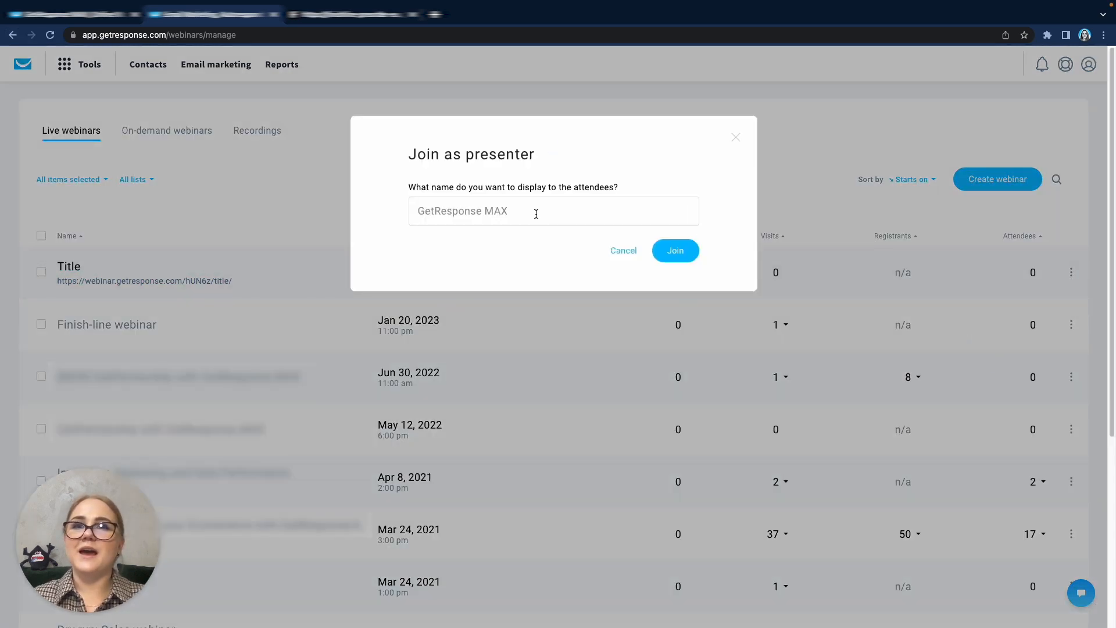
pyautogui.click(683, 256)
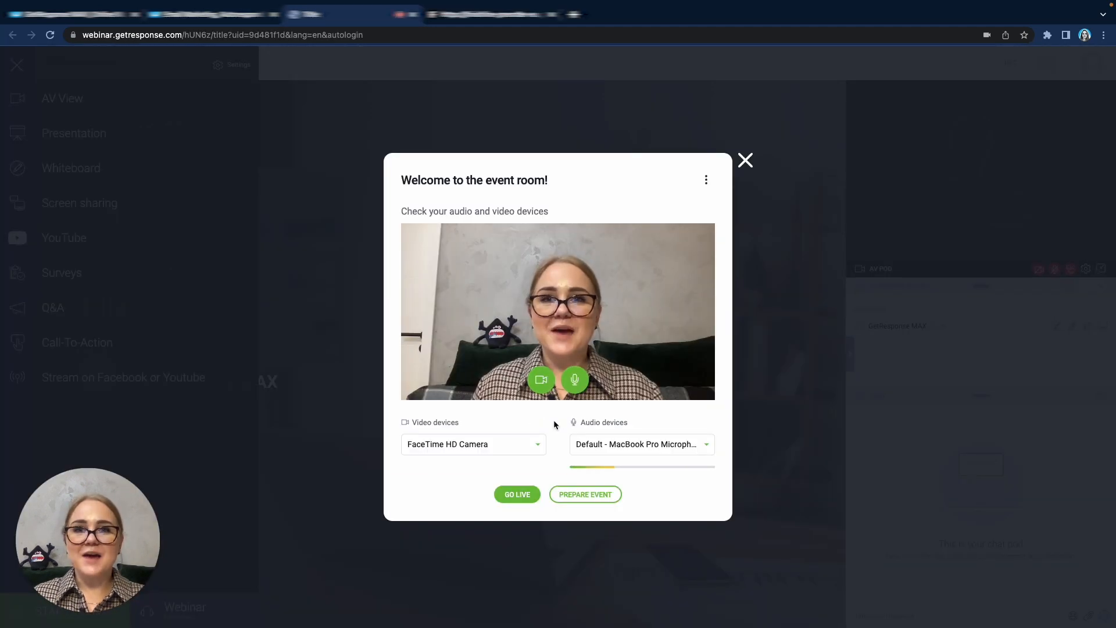
# Step: Turn off the camera and microphone and enter the event room to prepare the event without going live
pyautogui.click(542, 379)
pyautogui.click(575, 380)
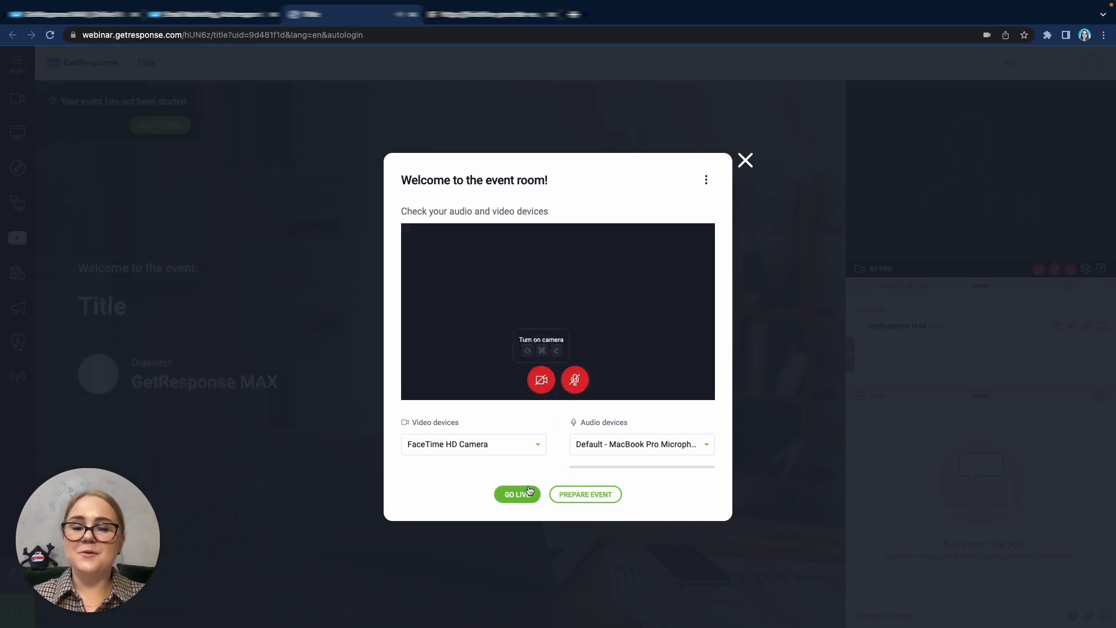
pyautogui.click(586, 495)
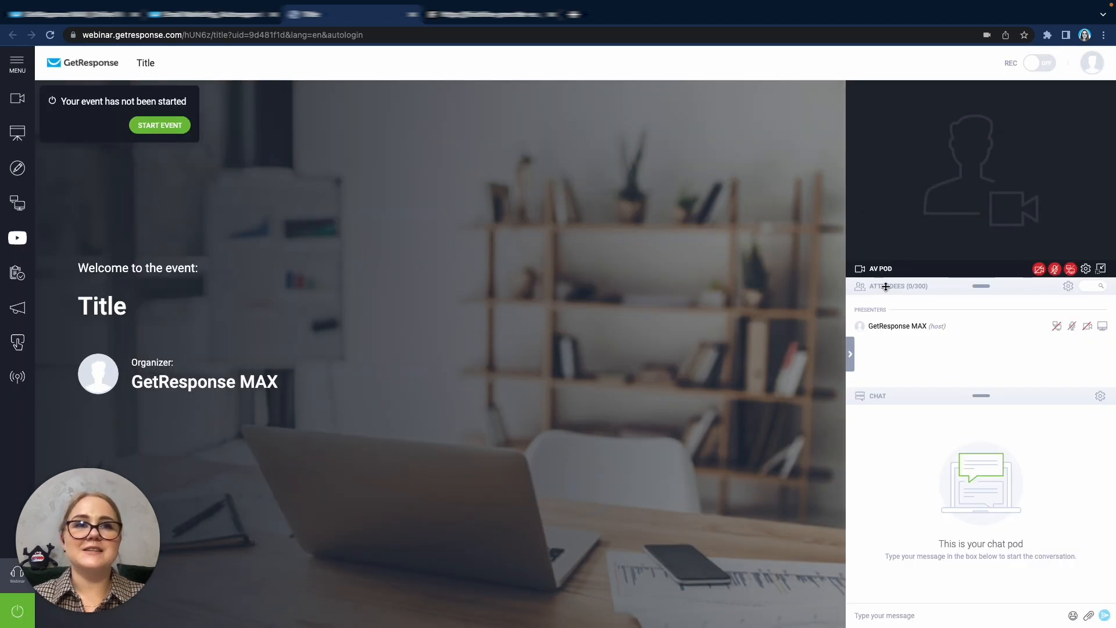
# Step: Review the attendee list options and enable chat moderation in the event room's chat options
pyautogui.click(1069, 286)
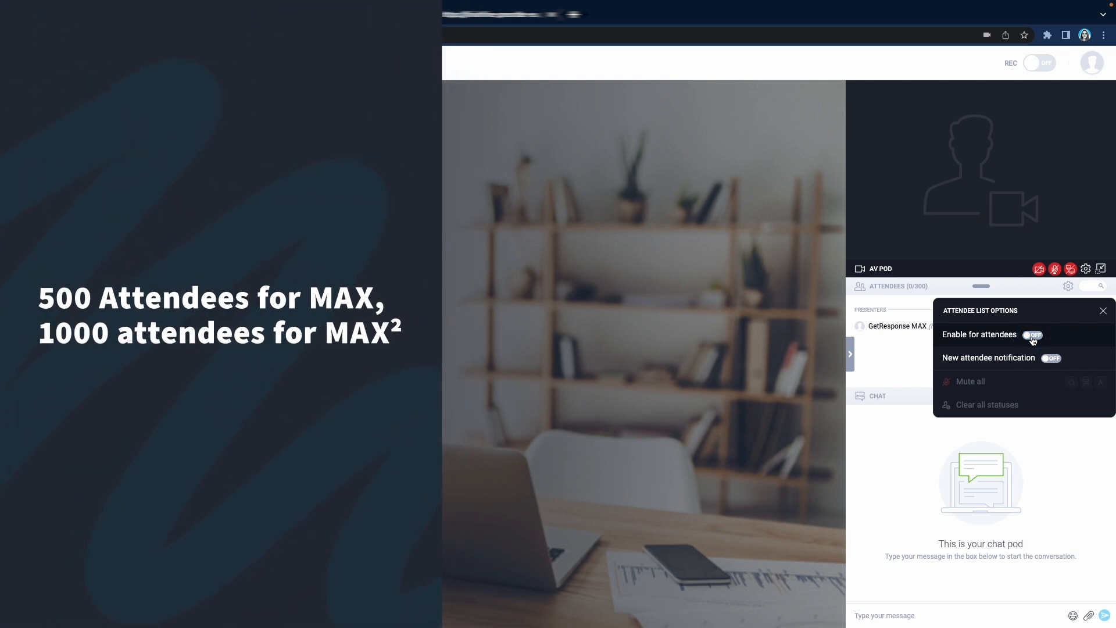
pyautogui.click(1104, 311)
pyautogui.click(1098, 396)
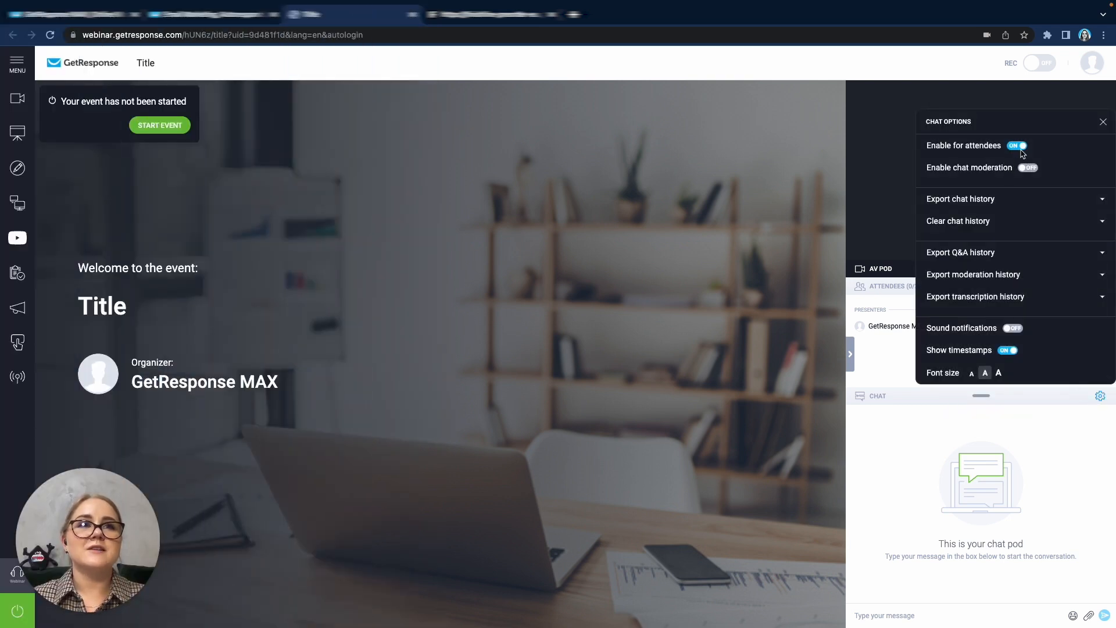
pyautogui.click(1027, 169)
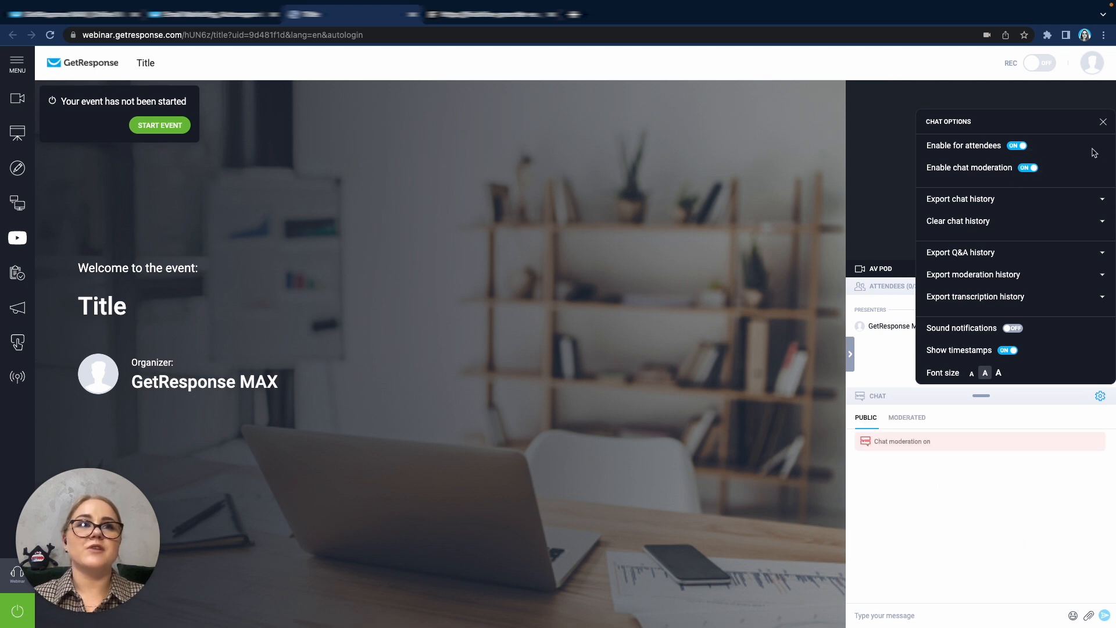
pyautogui.click(1104, 122)
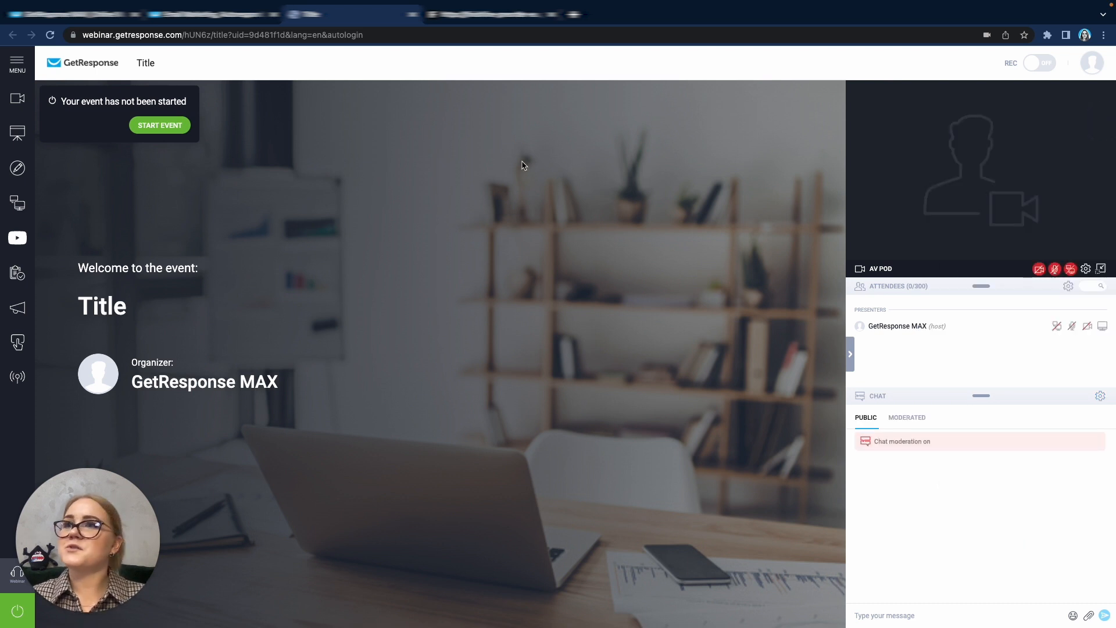
# Step: Check the event room's file library for presentations and close it
pyautogui.click(19, 133)
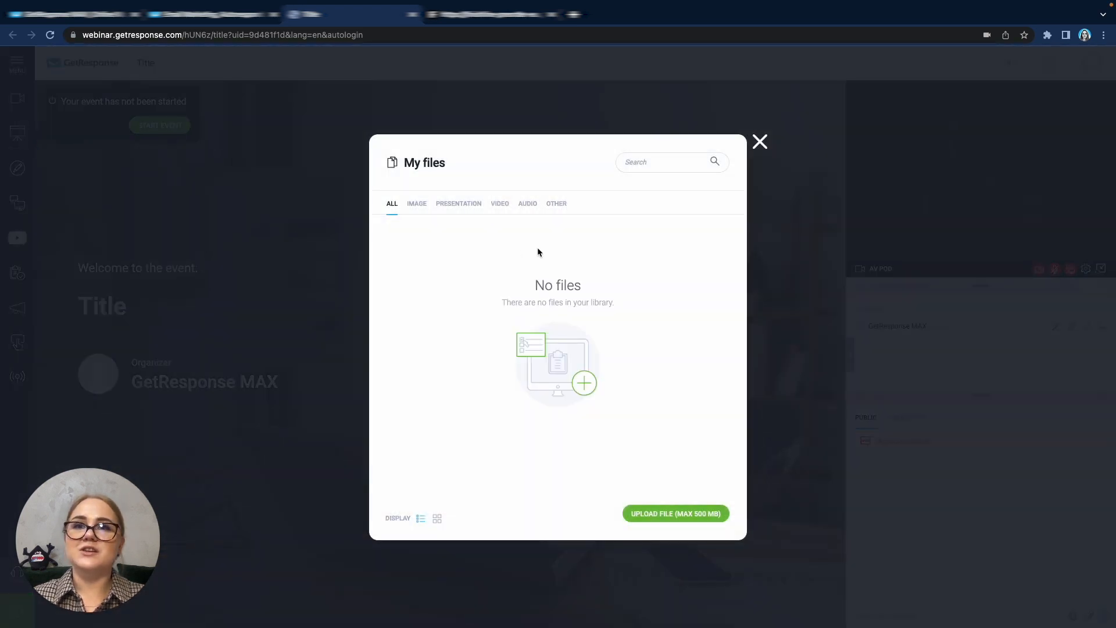
pyautogui.click(761, 142)
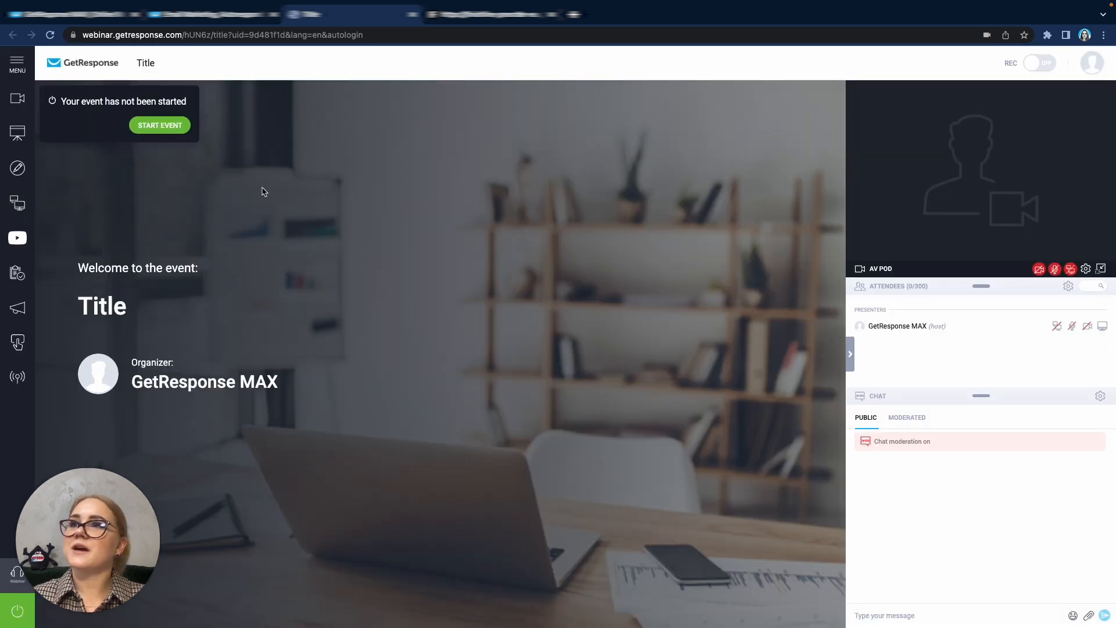
# Step: Open the whiteboard and handwrite "MAX" in green with freehand arrow-like strokes beside it
pyautogui.click(26, 173)
pyautogui.moveTo(319, 290)
pyautogui.mouseDown()
pyautogui.moveTo(354, 226)
pyautogui.moveTo(374, 265)
pyautogui.mouseUp()
pyautogui.moveTo(391, 271)
pyautogui.mouseDown()
pyautogui.moveTo(402, 212)
pyautogui.moveTo(447, 266)
pyautogui.moveTo(441, 233)
pyautogui.mouseUp()
pyautogui.moveTo(441, 199); pyautogui.dragTo(529, 256)
pyautogui.moveTo(511, 214); pyautogui.dragTo(486, 257)
pyautogui.moveTo(542, 195)
pyautogui.mouseDown()
pyautogui.moveTo(575, 161)
pyautogui.moveTo(650, 211)
pyautogui.mouseUp()
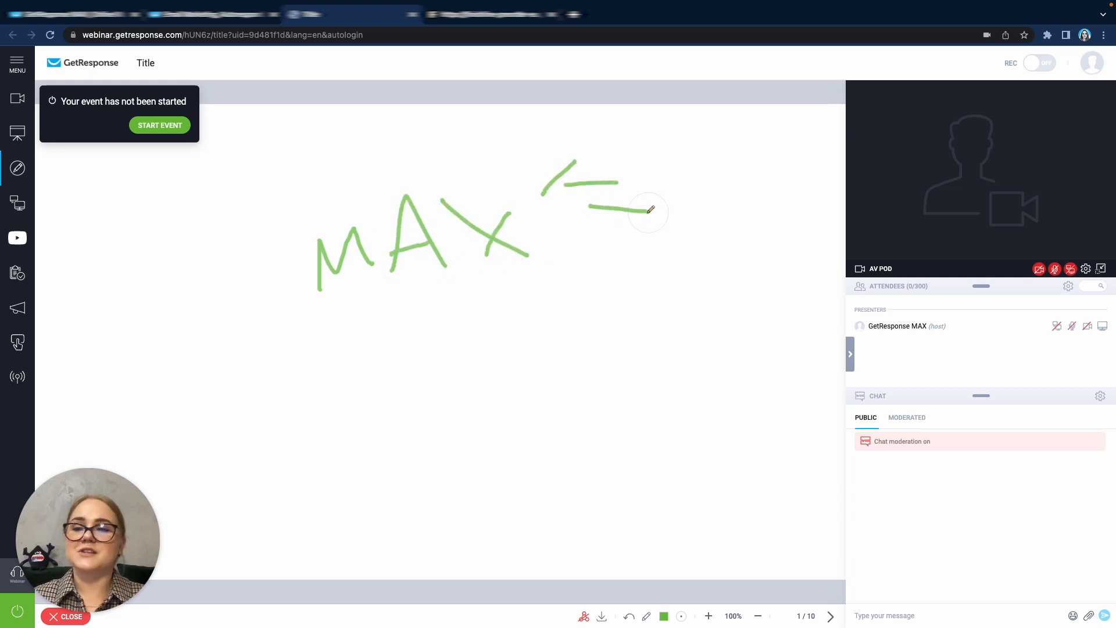
# Step: Look at the YouTube video sharing option and the polls and tests library, closing each without adding anything
pyautogui.click(15, 240)
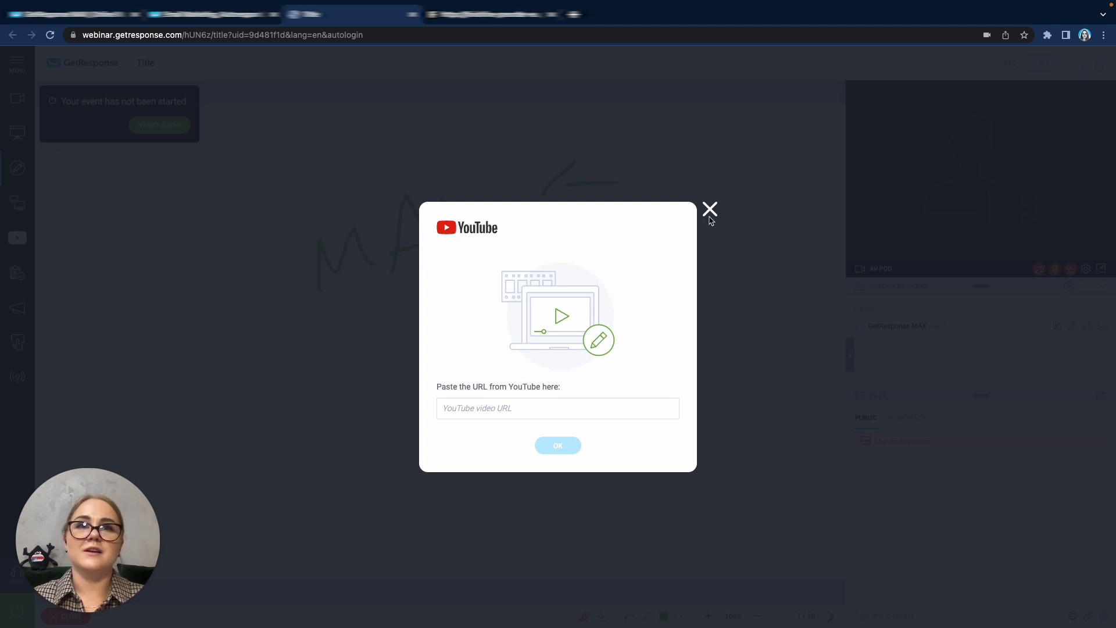
pyautogui.click(709, 211)
pyautogui.click(14, 274)
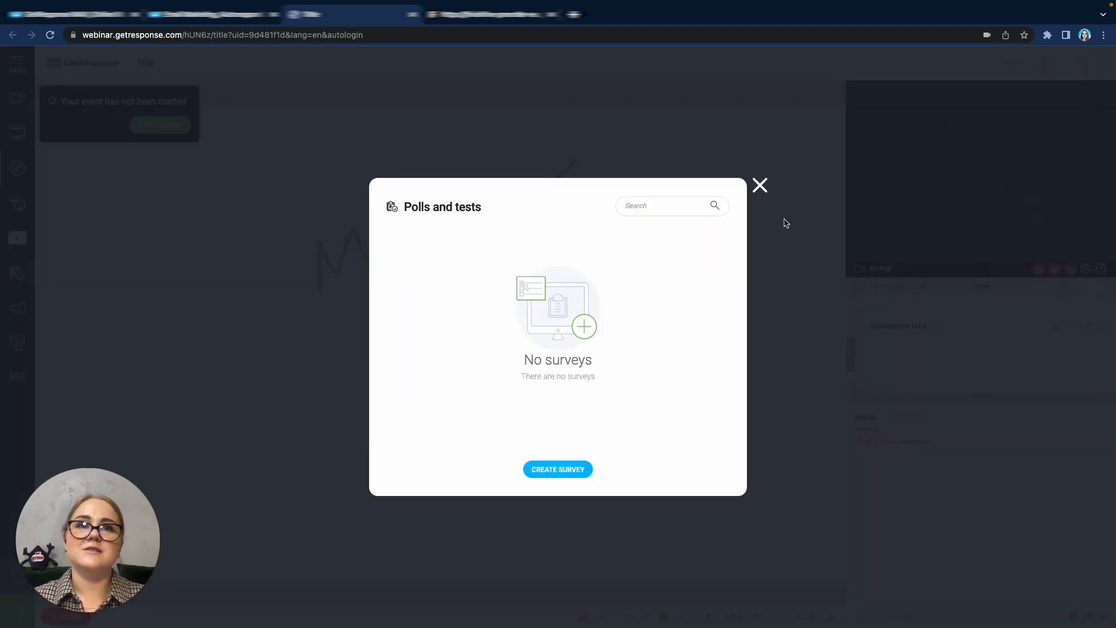
pyautogui.click(760, 185)
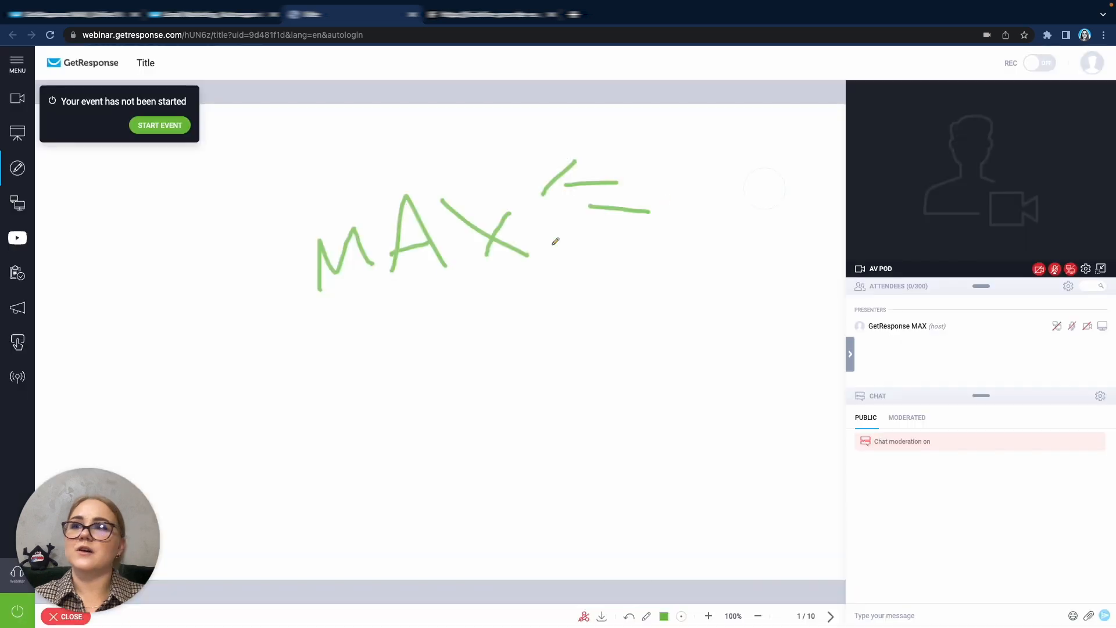
# Step: Enable Q&A mode in the event room and check the call-to-action form, closing it without creating one
pyautogui.click(18, 308)
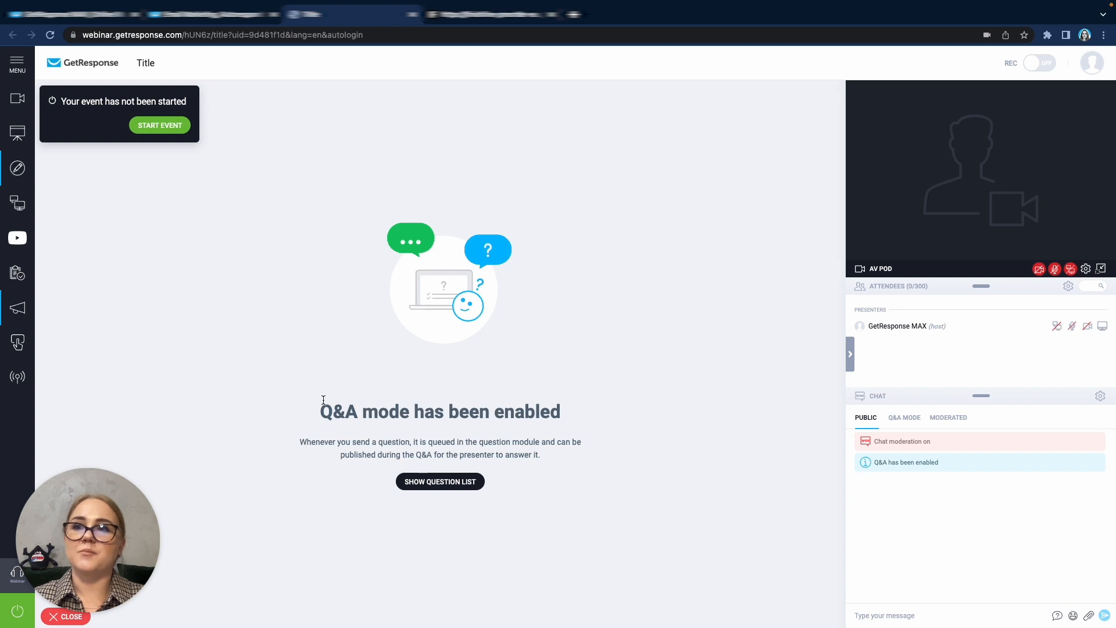
pyautogui.click(17, 348)
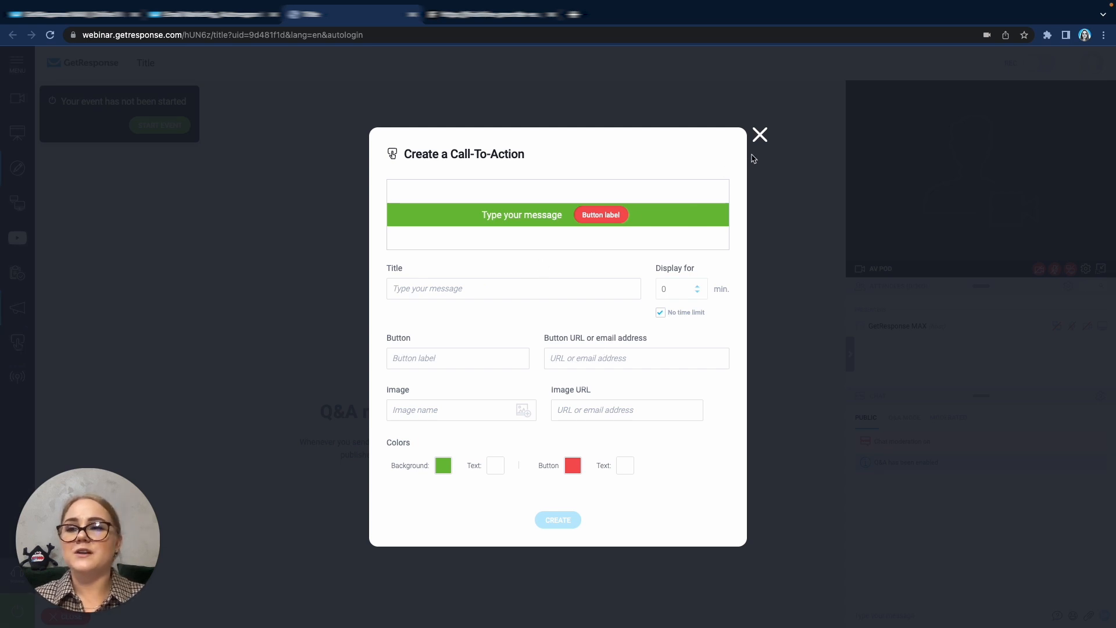
pyautogui.click(760, 134)
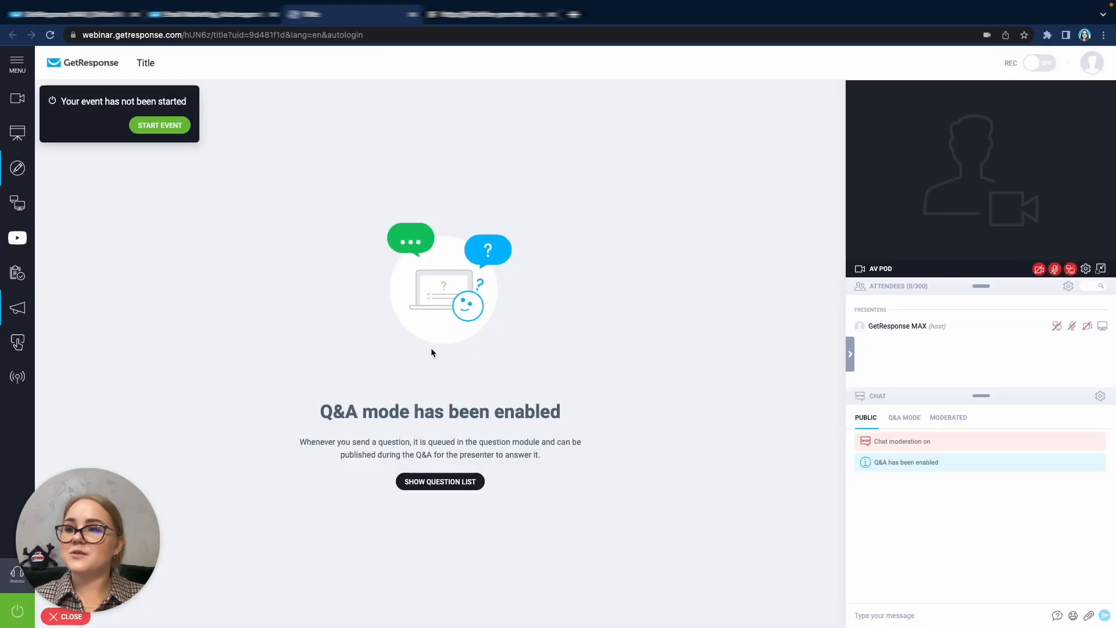
# Step: Review the live stream options and the host's profile menu with its language choices, leaving everything unchanged
pyautogui.click(18, 376)
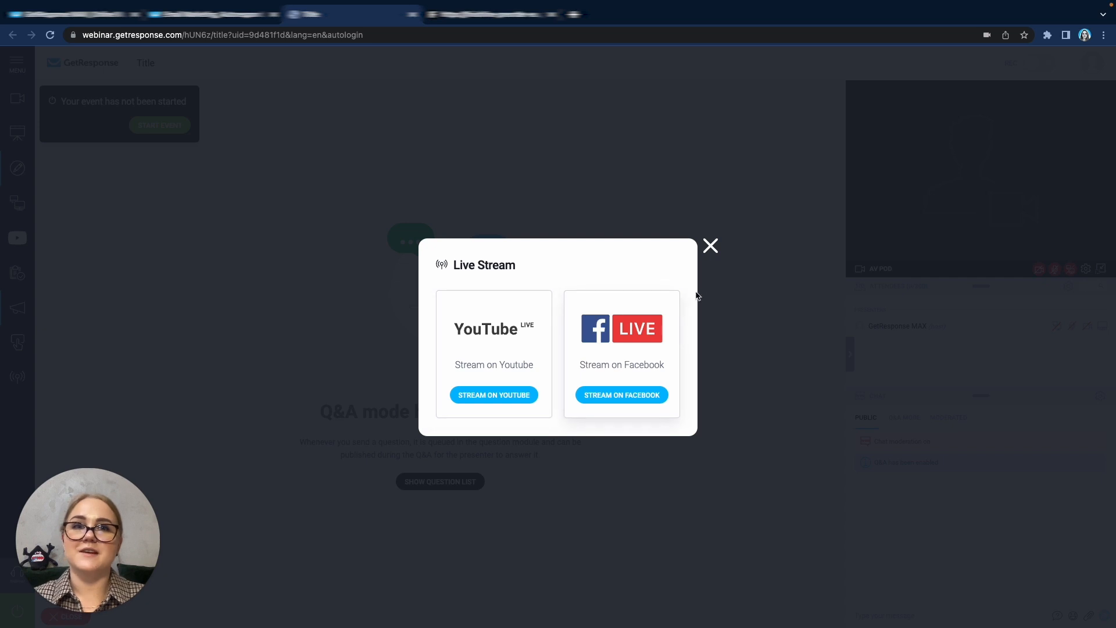
pyautogui.click(711, 246)
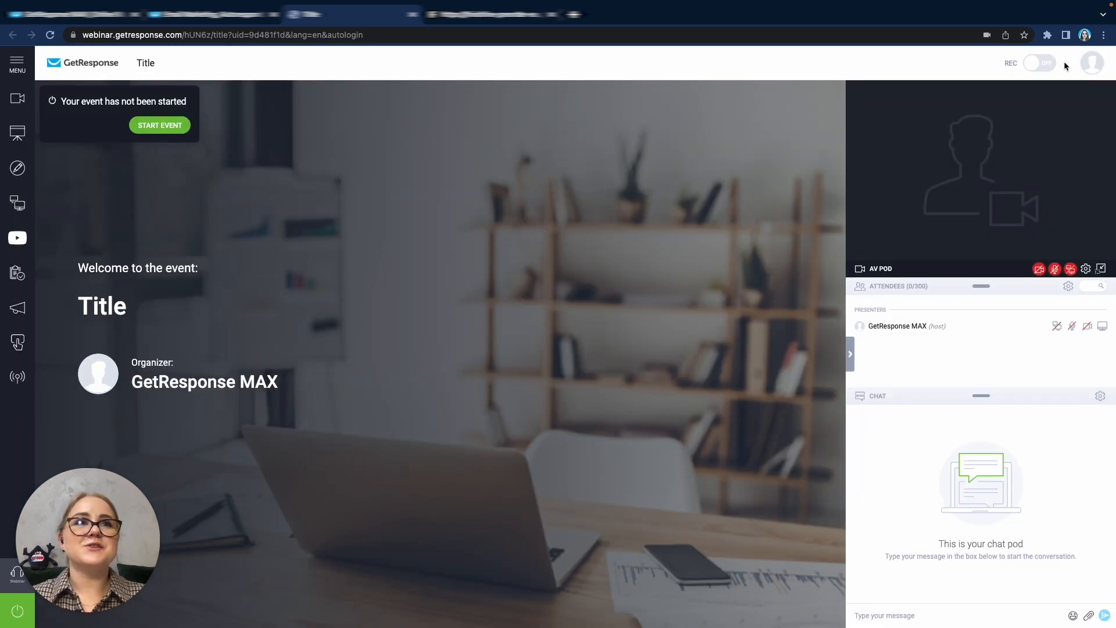
pyautogui.click(1091, 67)
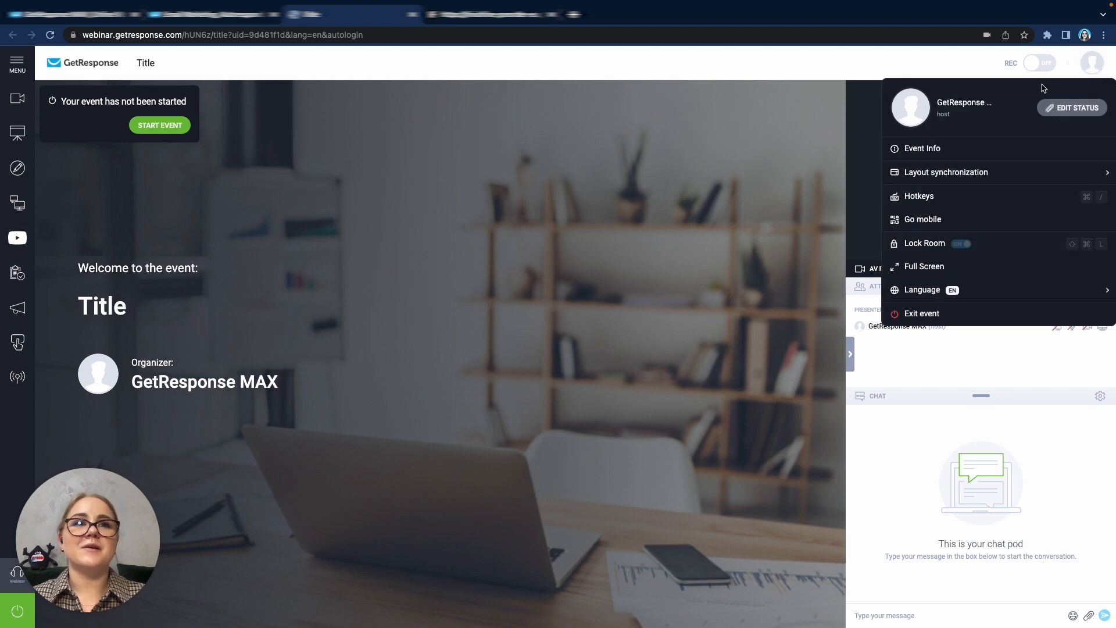
pyautogui.click(980, 294)
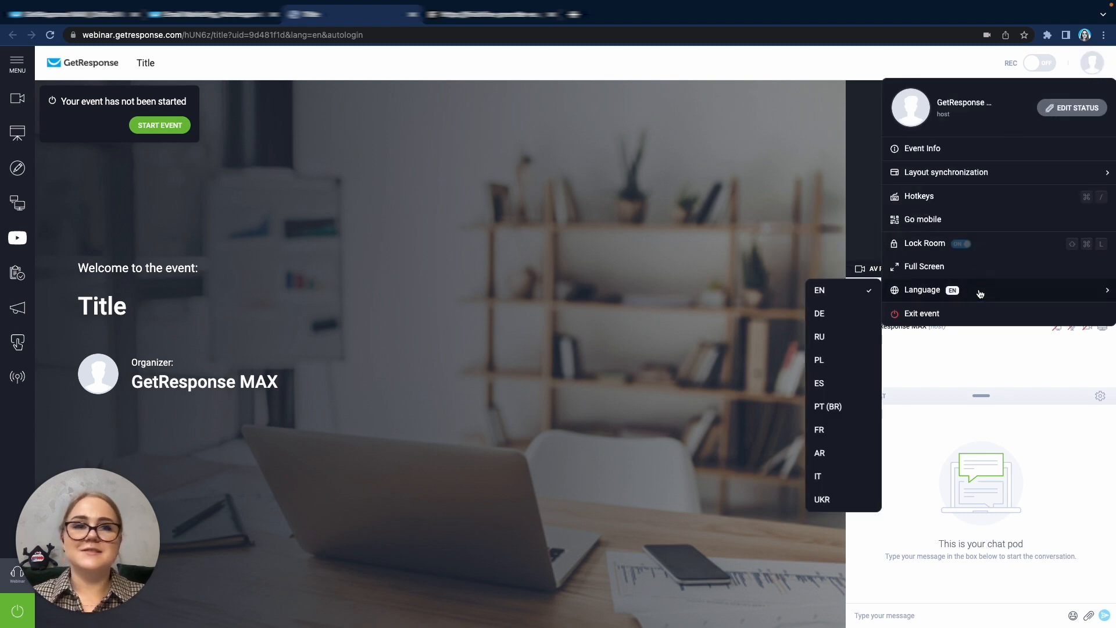
pyautogui.click(792, 256)
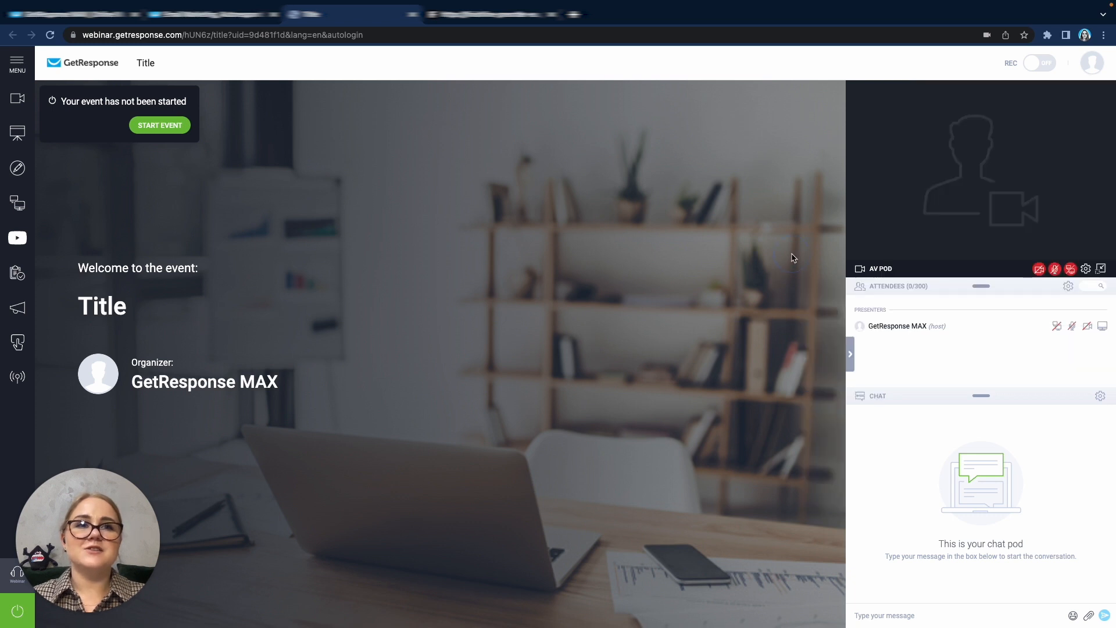
pyautogui.click(1092, 64)
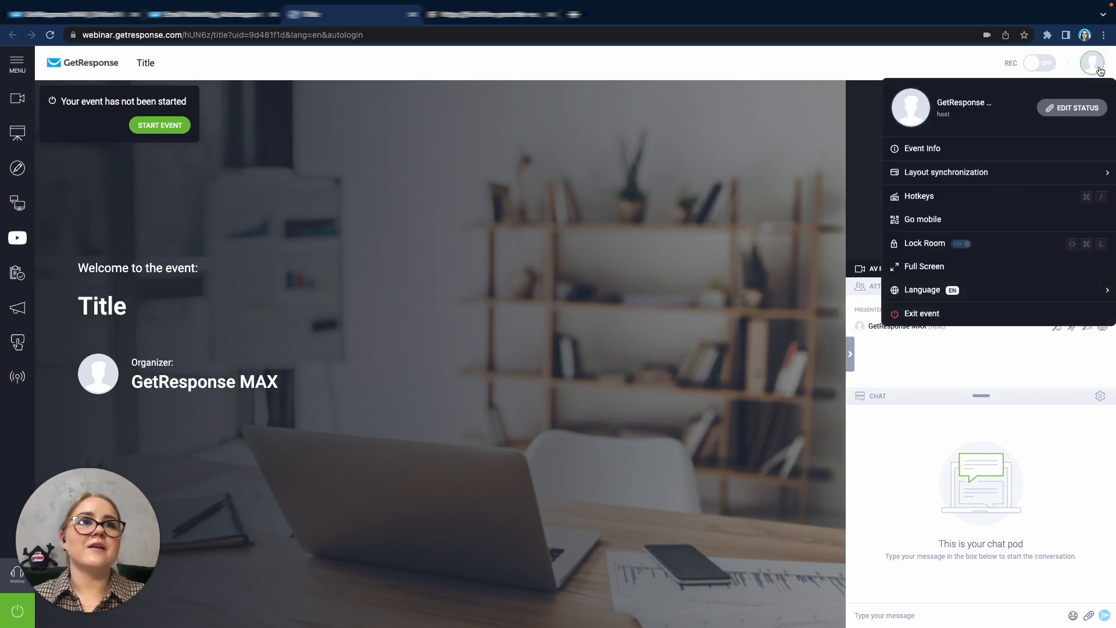
pyautogui.click(827, 181)
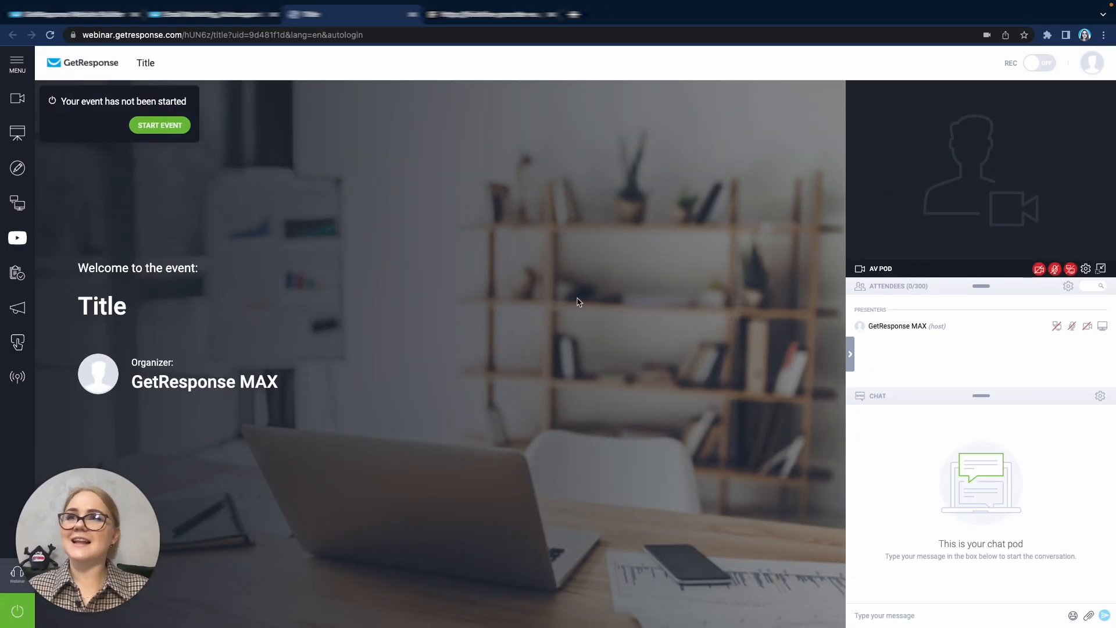
# Step: Return to the main GetResponse account page and open the Website Builder
pyautogui.click(78, 13)
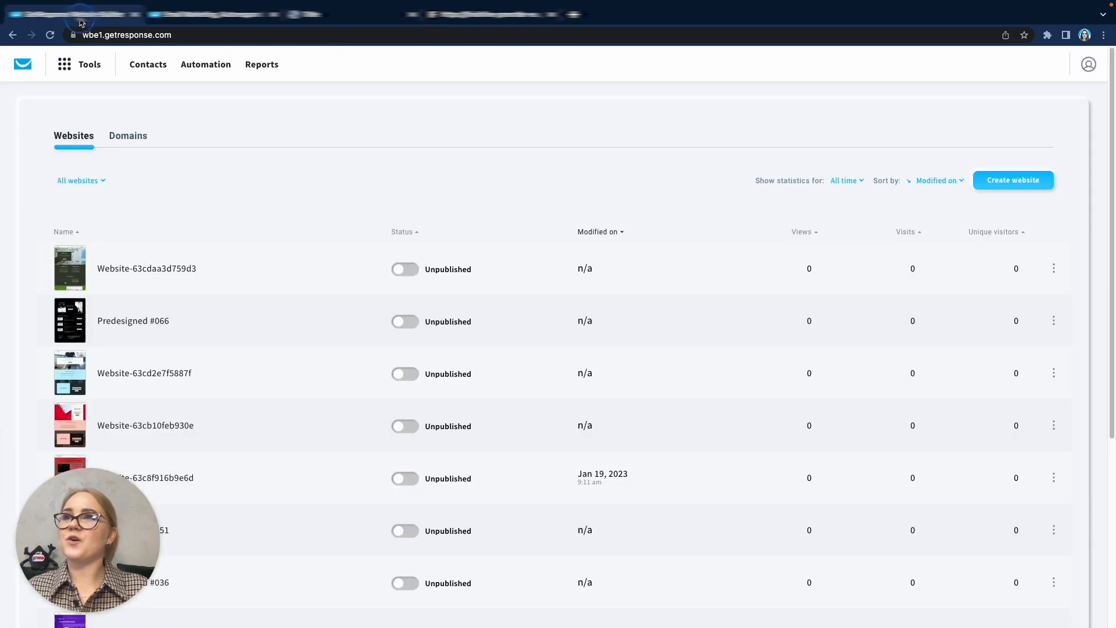
pyautogui.click(65, 64)
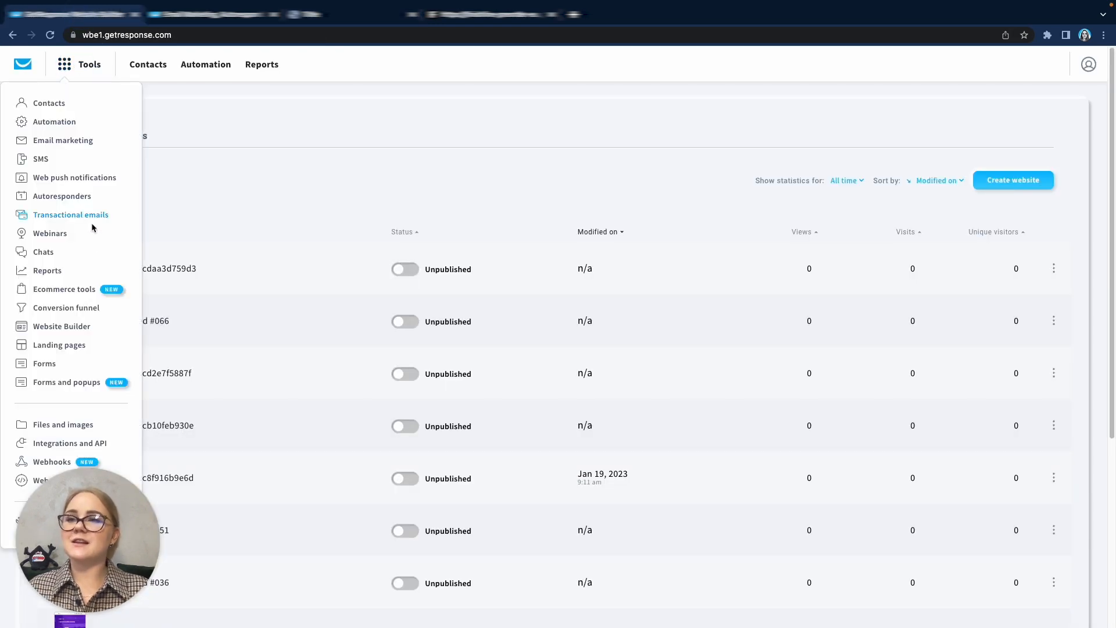
pyautogui.click(83, 329)
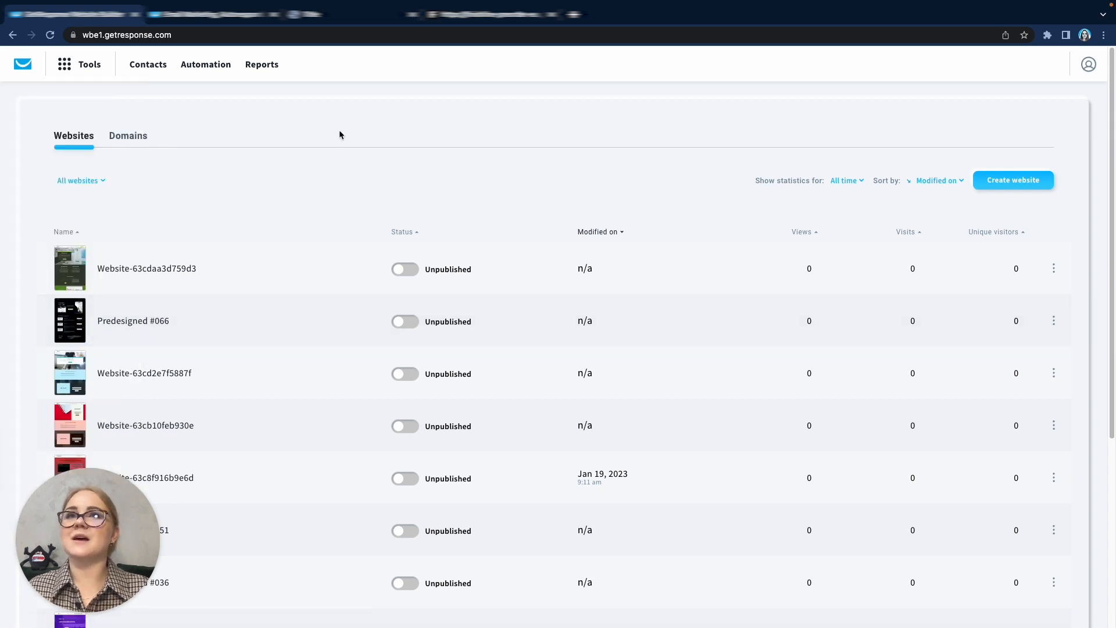
# Step: Browse the Finishline example site, checking its home page image slider, Contact & FAQ page, and Preorder for Members page
pyautogui.click(468, 18)
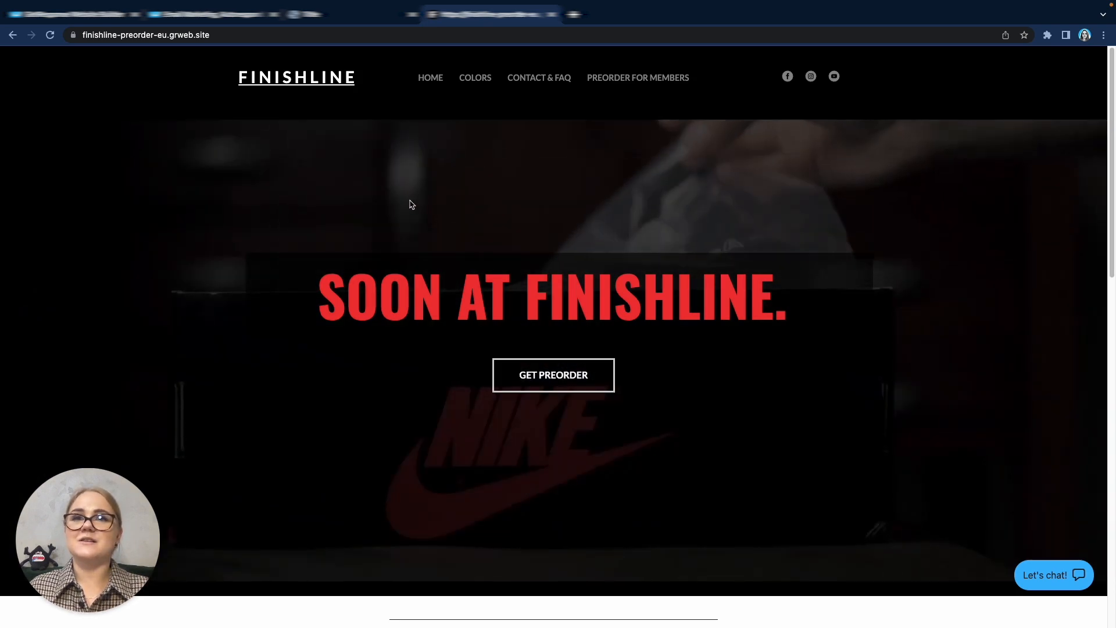
pyautogui.scroll(-20, 439, 413)
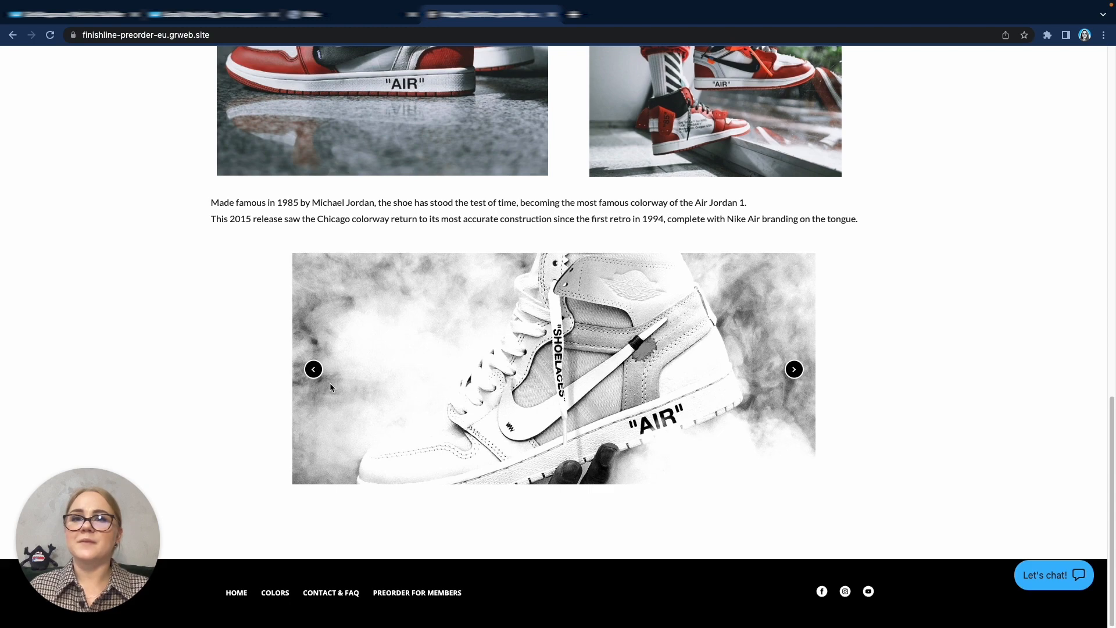
pyautogui.click(314, 370)
pyautogui.scroll(12, 378, 298)
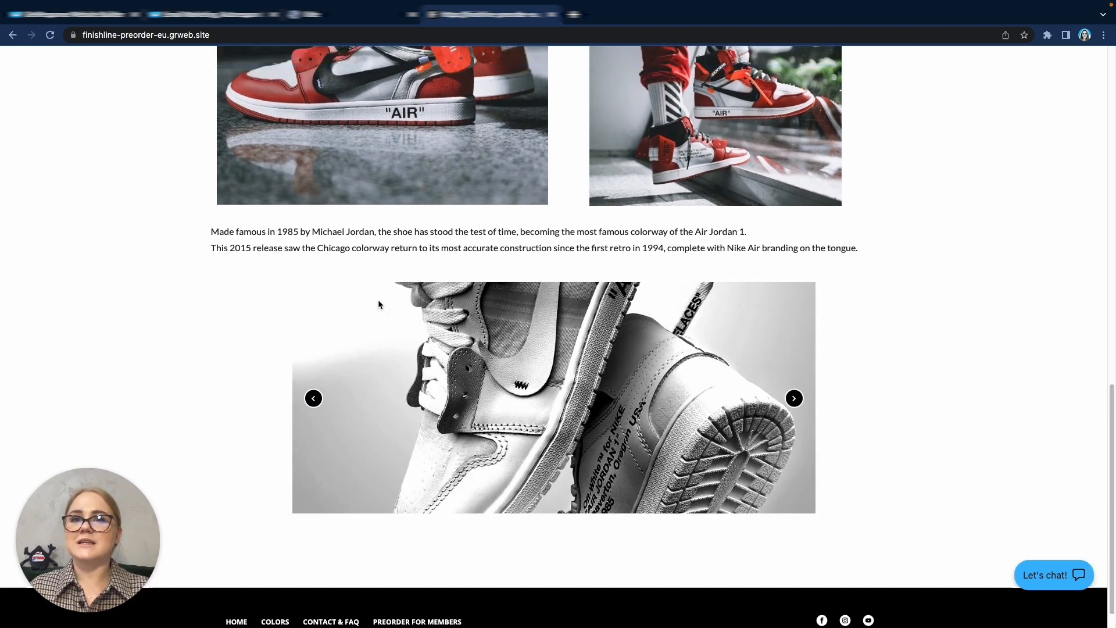
pyautogui.scroll(4, 378, 309)
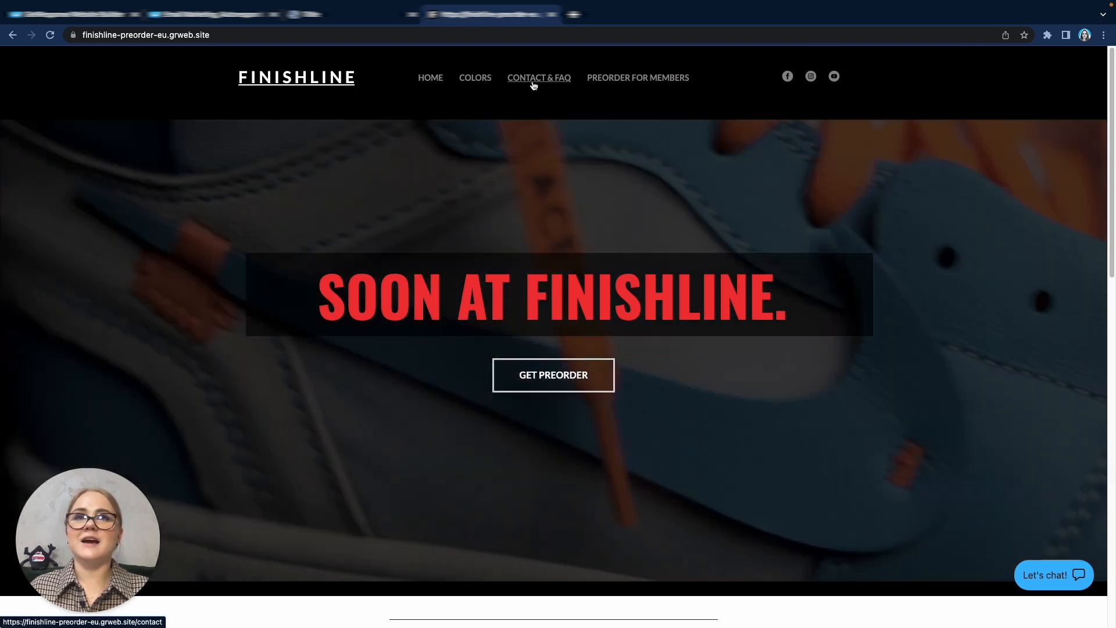
pyautogui.click(534, 85)
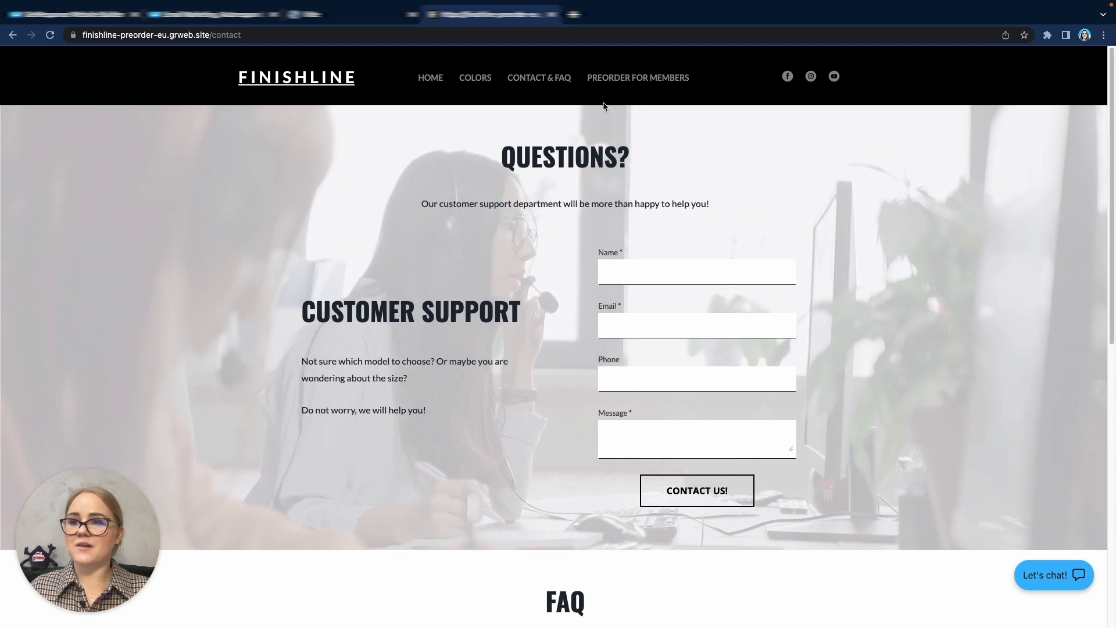
pyautogui.click(628, 81)
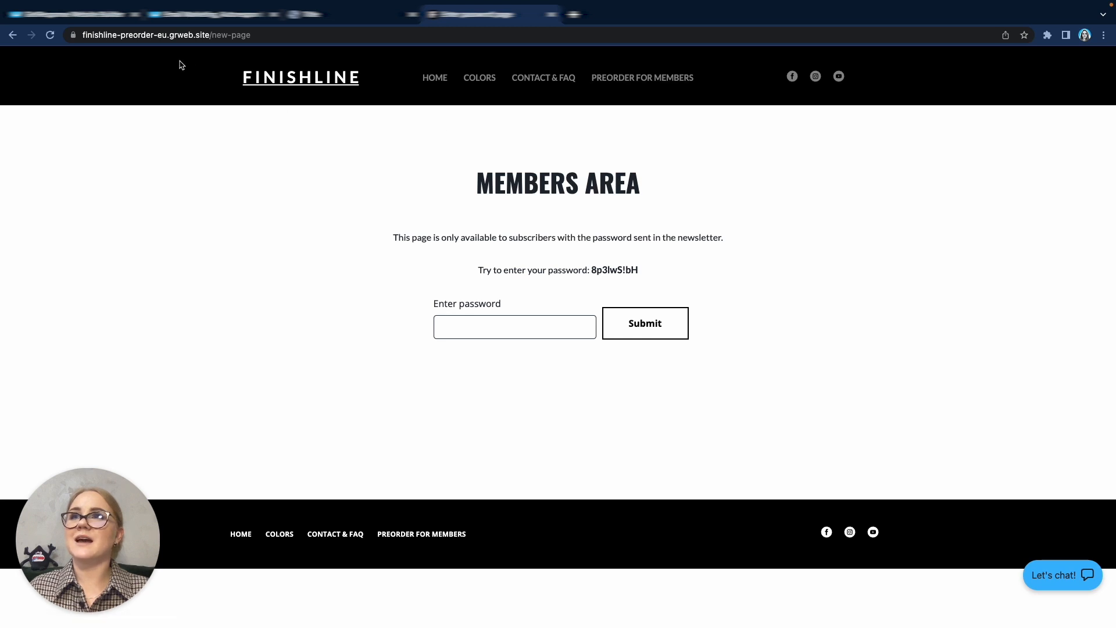
# Step: Start creating a website in the Website Builder and preview the AI-powered builder's questions, returning to the build options
pyautogui.click(103, 17)
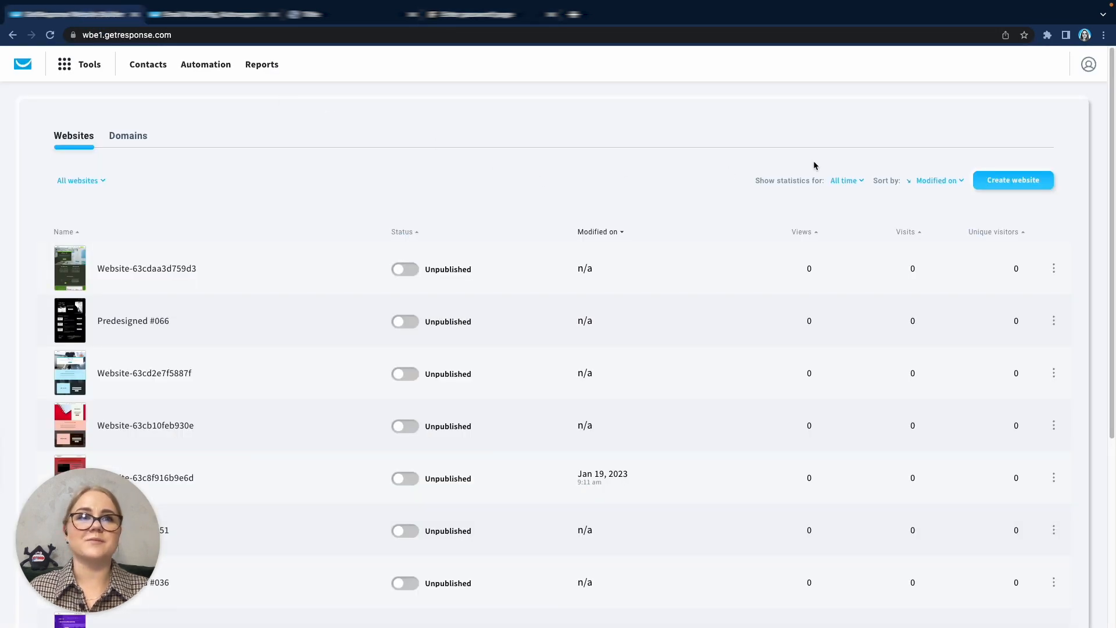
pyautogui.click(992, 181)
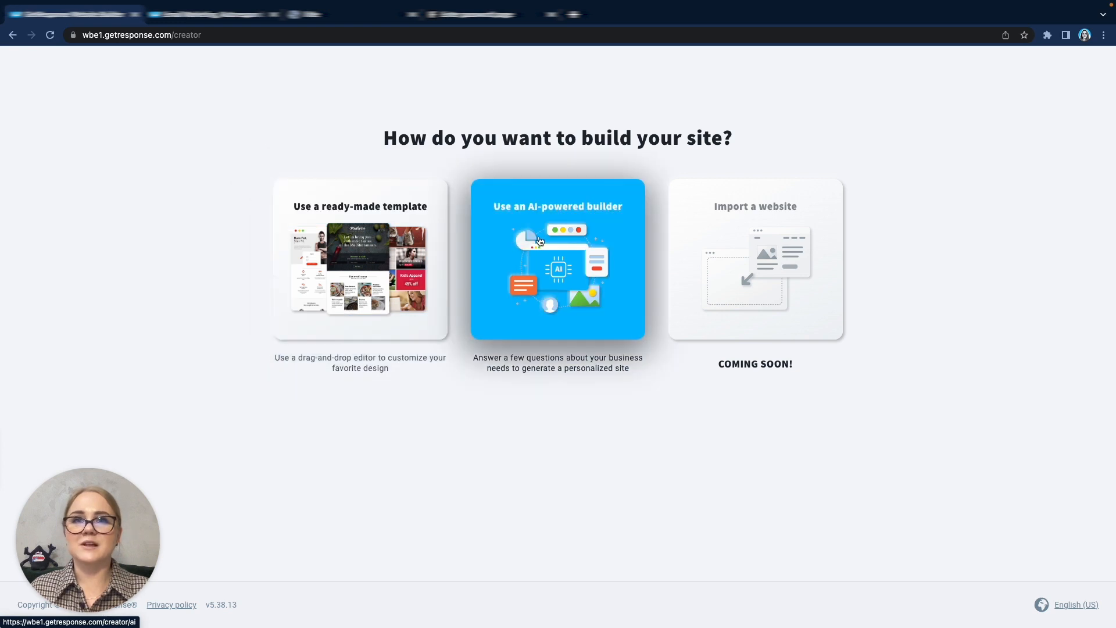
pyautogui.click(536, 243)
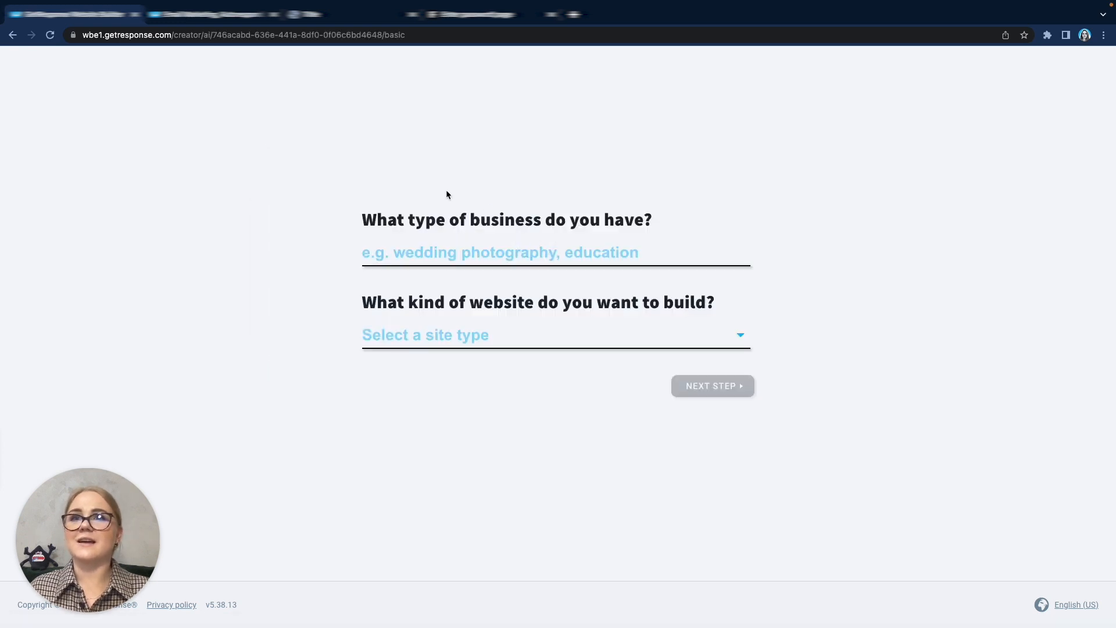
pyautogui.click(12, 35)
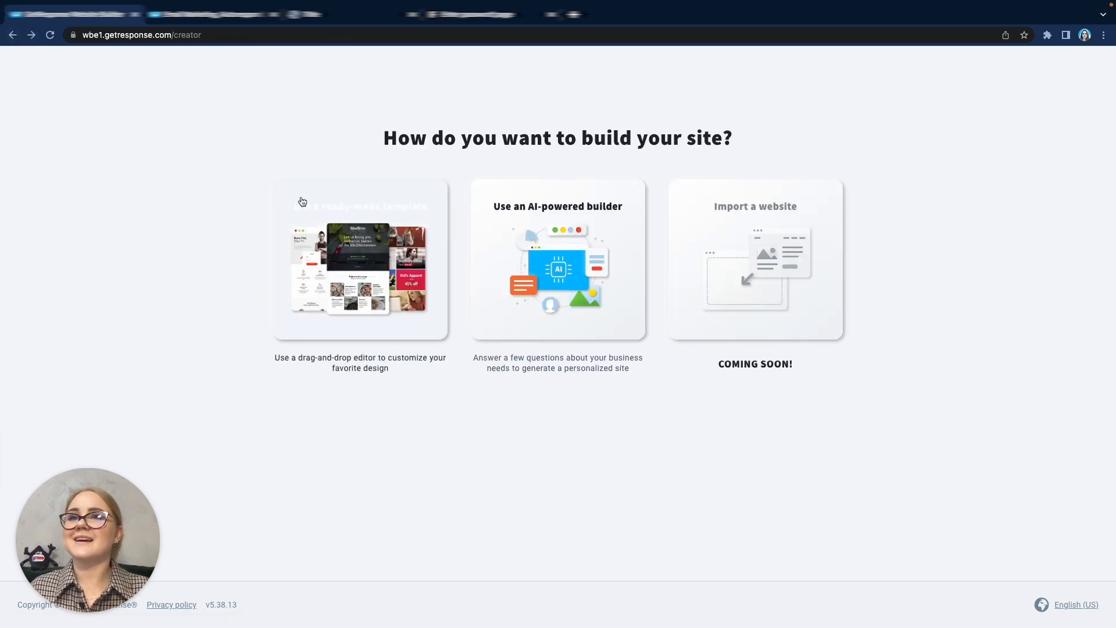
# Step: Create the website from the ready-made template Predesigned #066
pyautogui.click(374, 260)
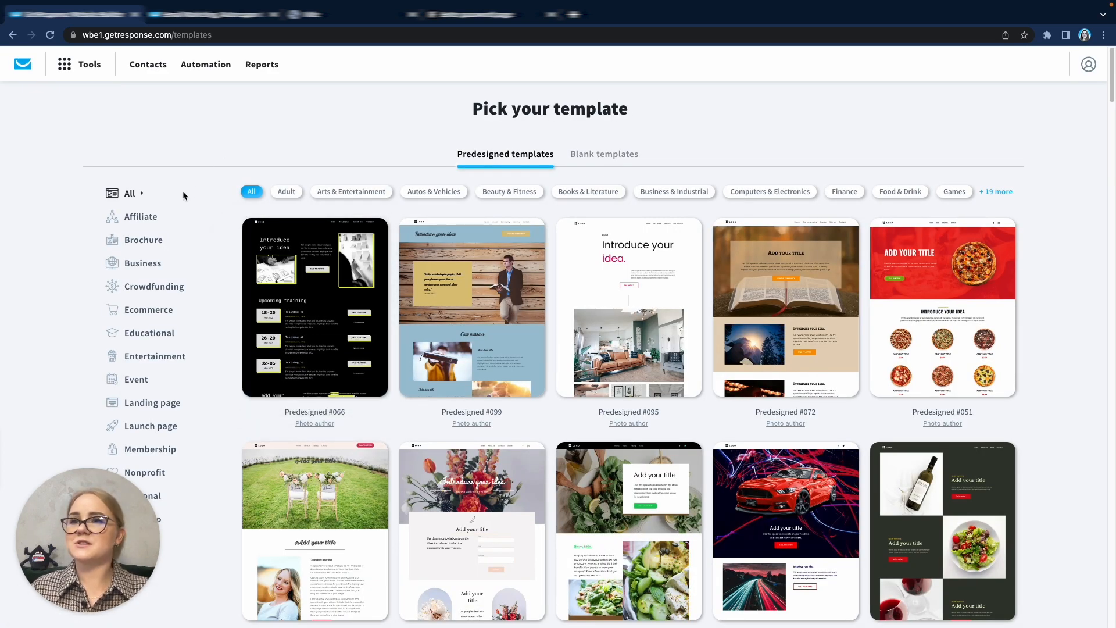
pyautogui.moveTo(296, 352)
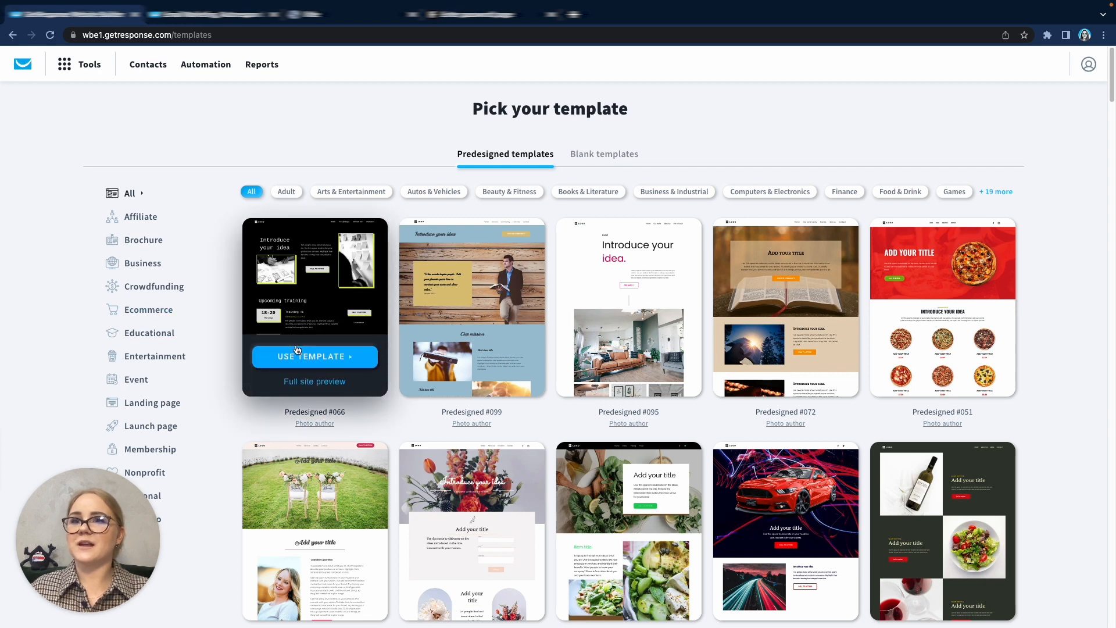
pyautogui.click(338, 361)
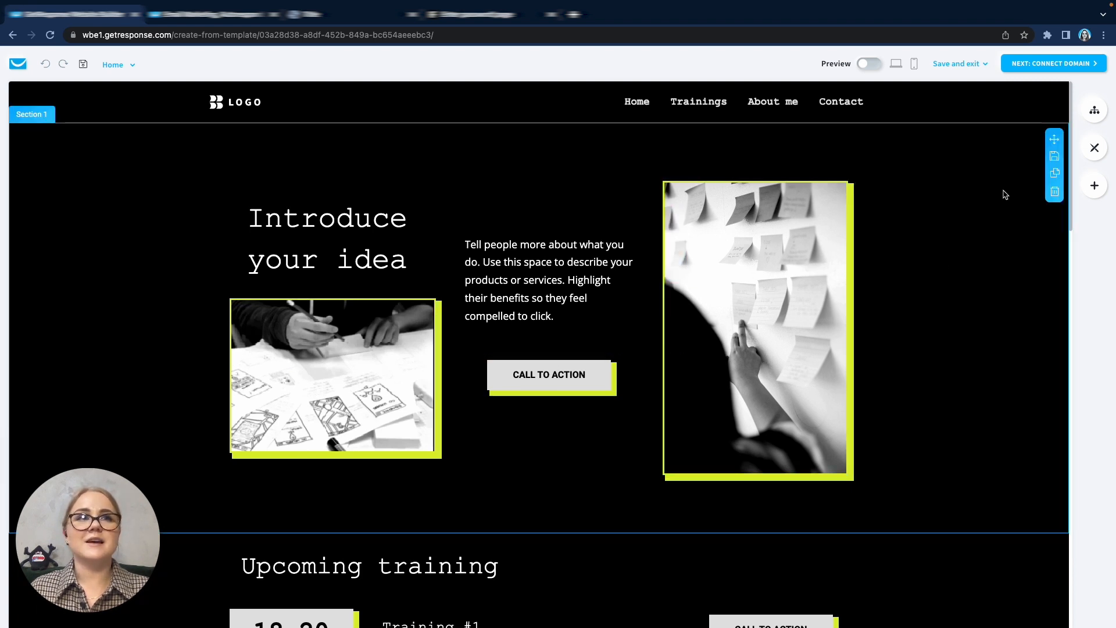
# Step: Delete the Contact page from the website's page list
pyautogui.click(1093, 112)
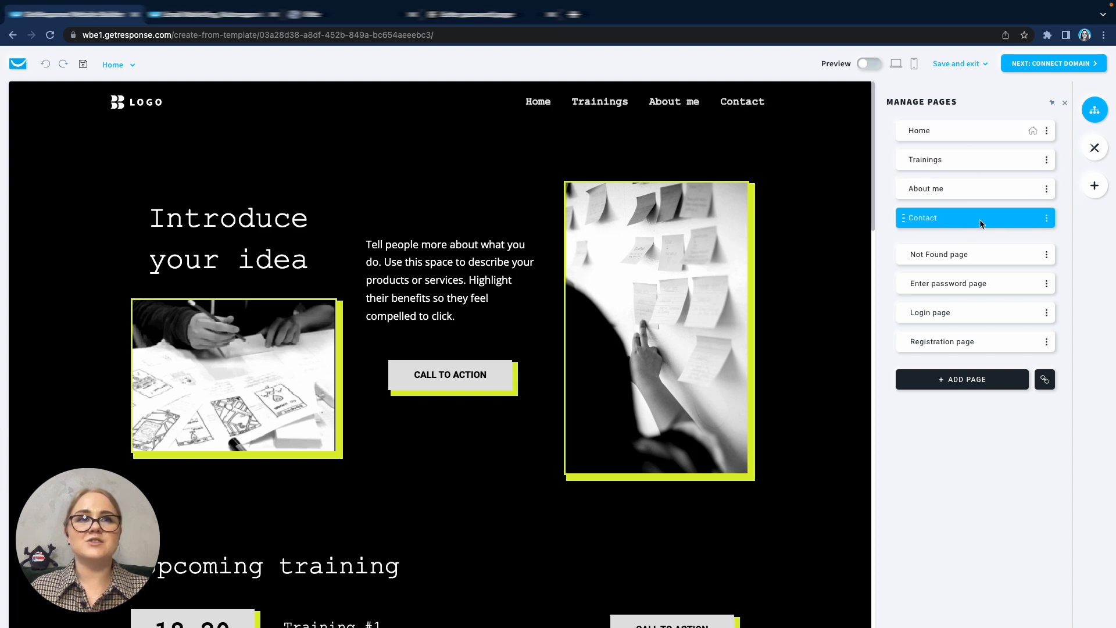
pyautogui.click(1046, 217)
pyautogui.click(989, 289)
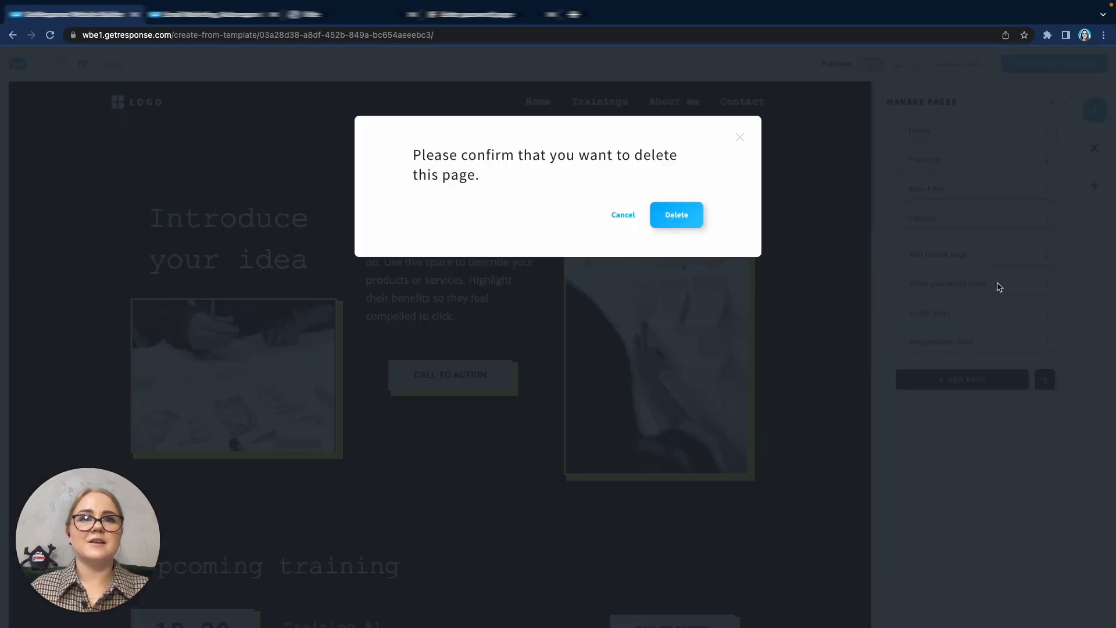
pyautogui.click(684, 219)
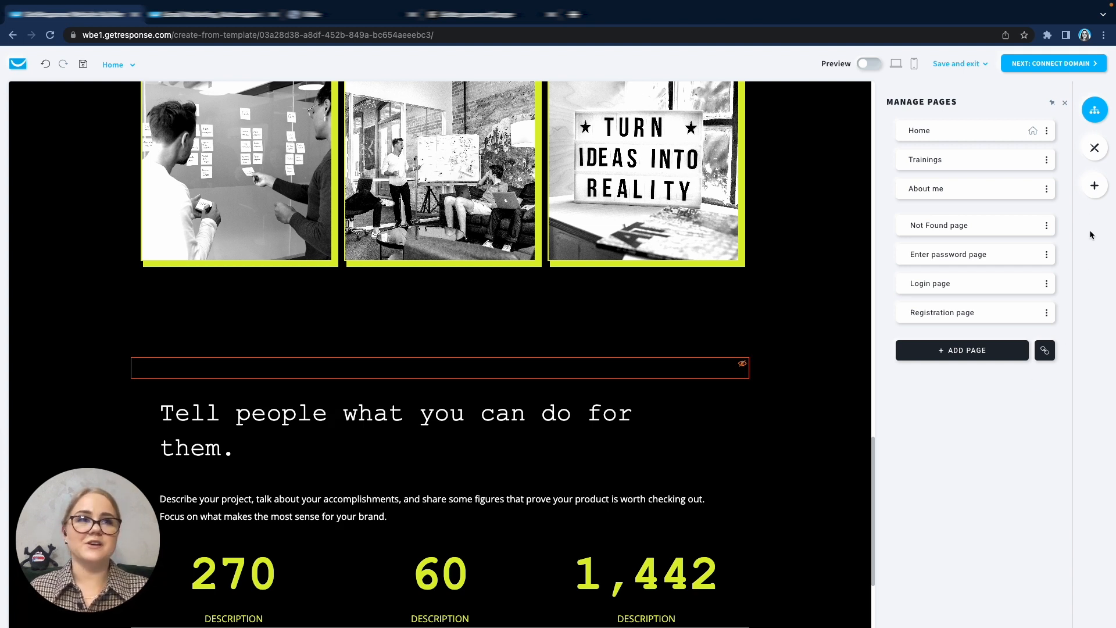
# Step: Add a countdown timer element directly below the row of three images on the Home page
pyautogui.click(1095, 186)
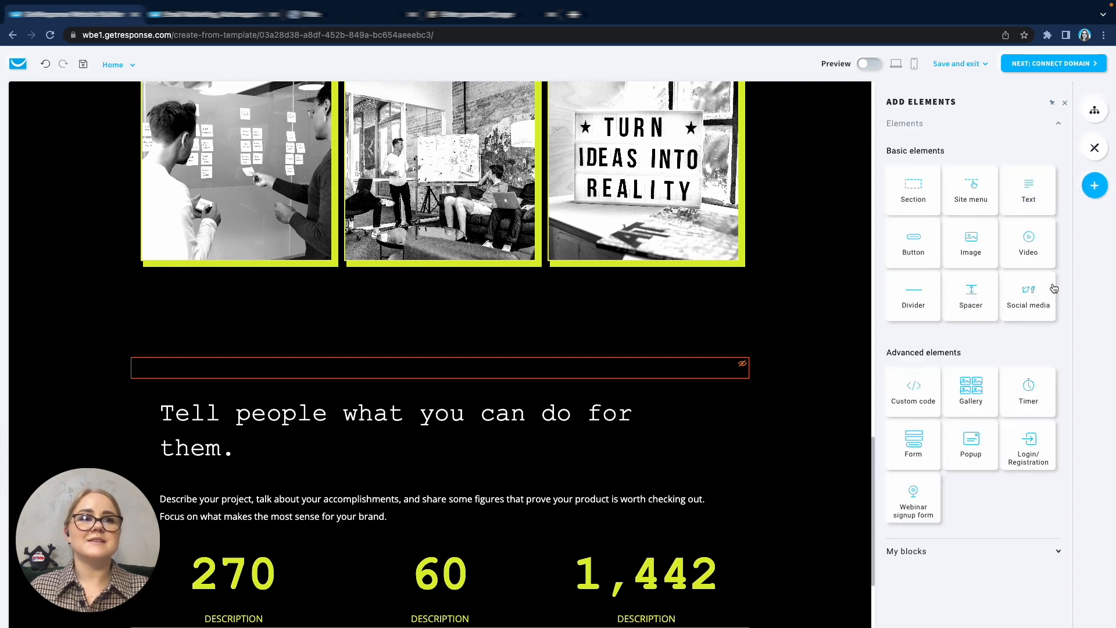
pyautogui.moveTo(1029, 393); pyautogui.dragTo(582, 304)
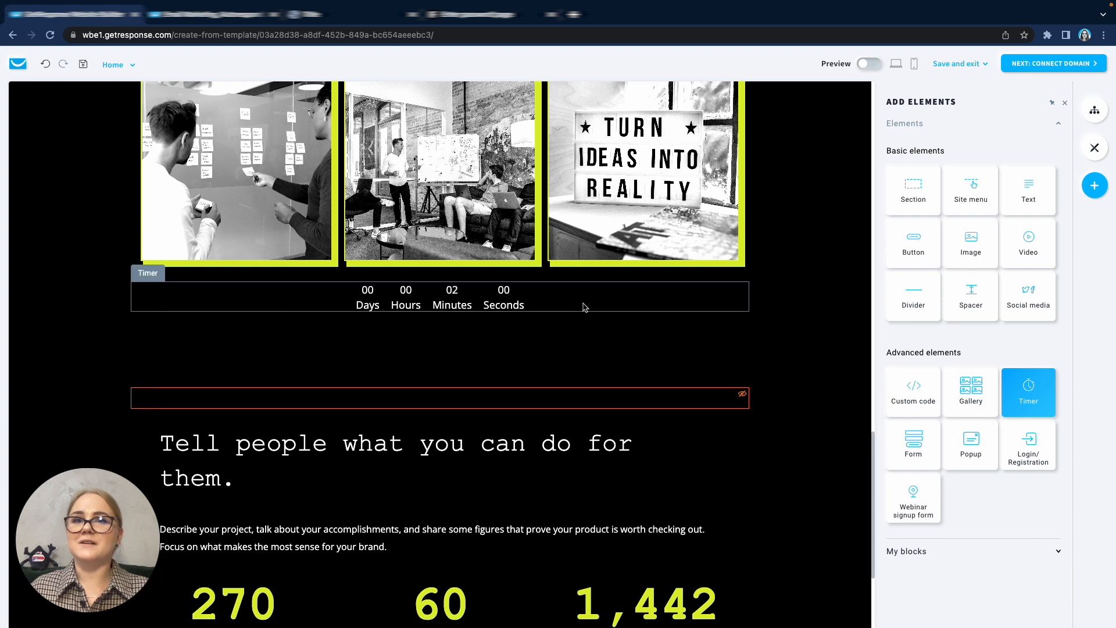
pyautogui.moveTo(853, 381)
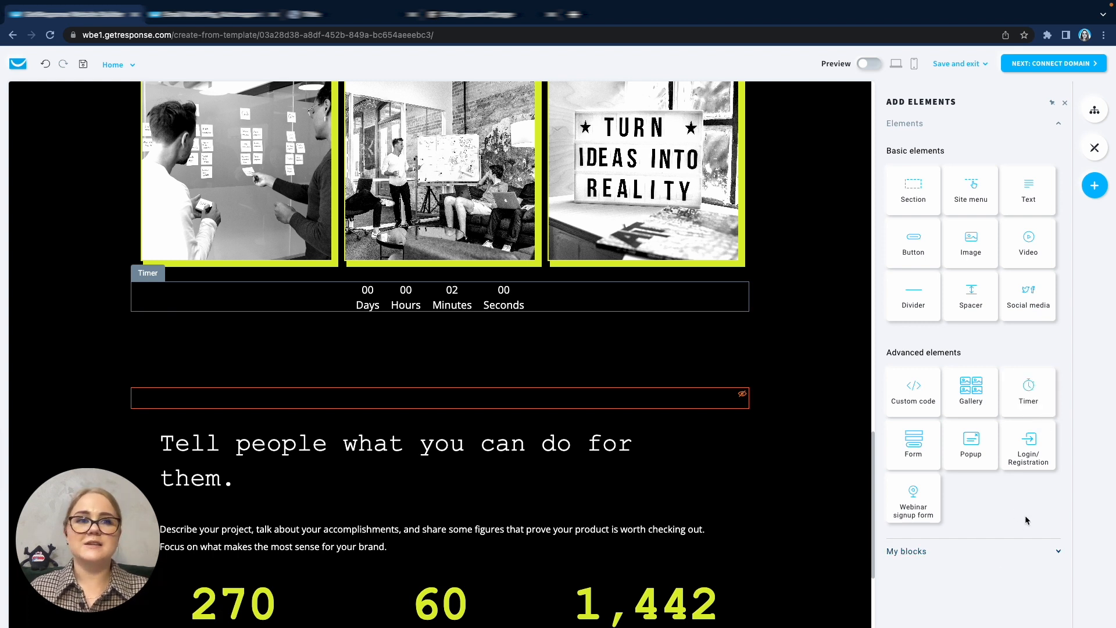
# Step: Change the accent color in the global design palette to the recent purple, #9F58CFFF
pyautogui.click(1095, 148)
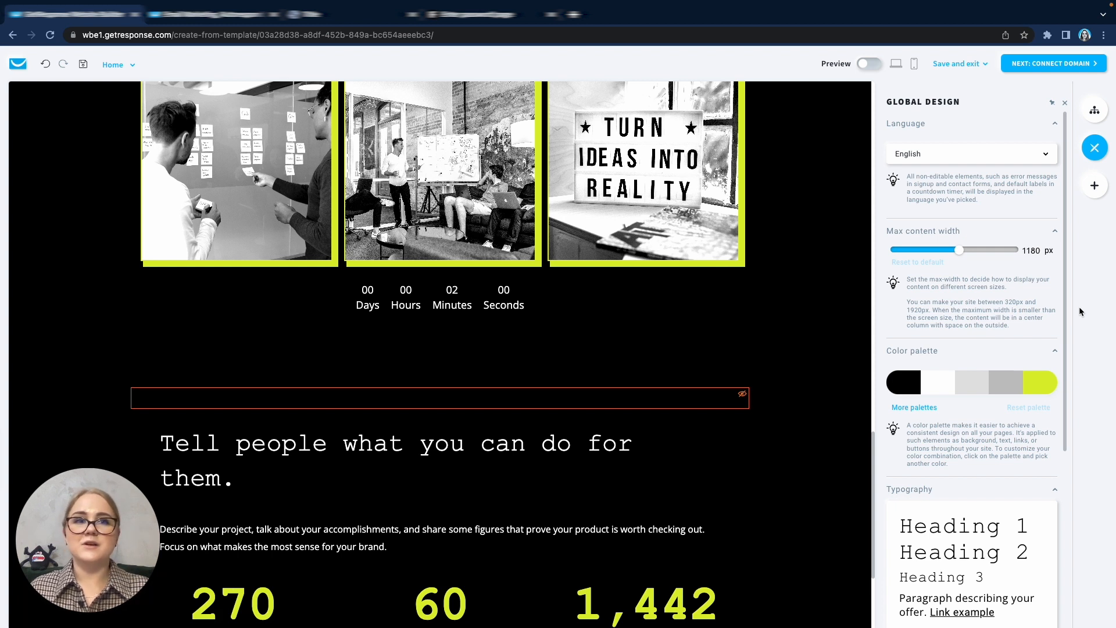
pyautogui.click(1047, 389)
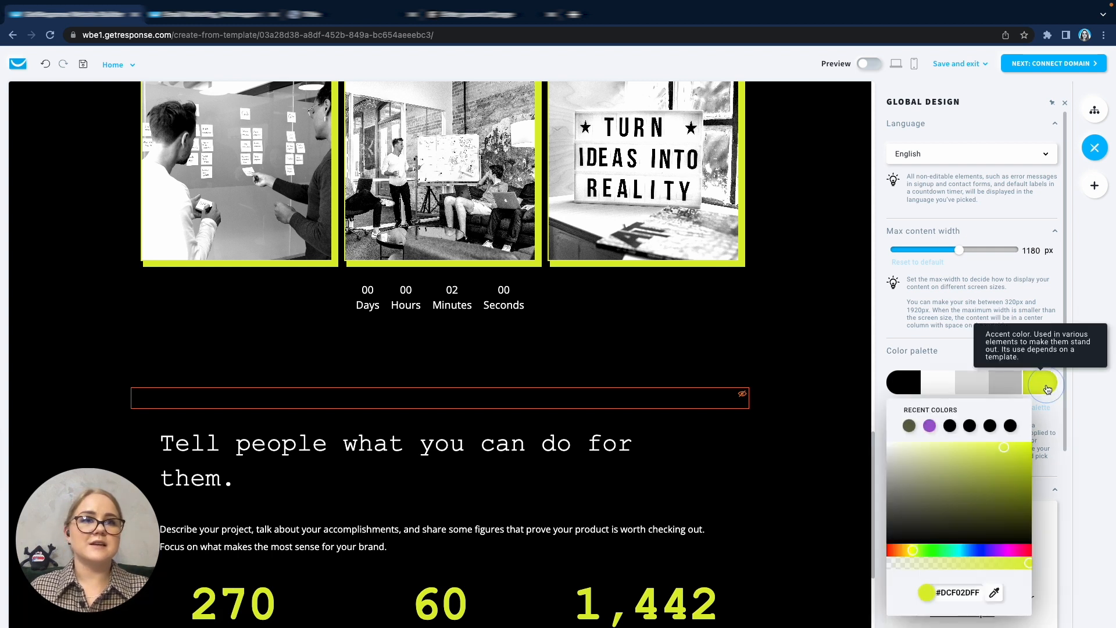
pyautogui.click(931, 427)
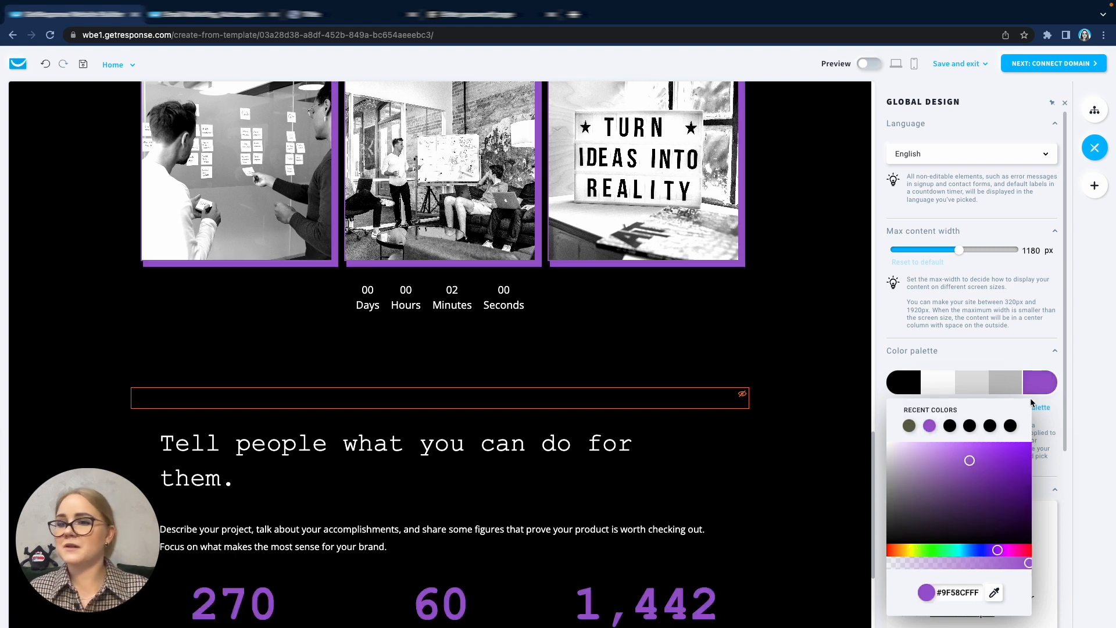
# Step: Examine the typography and button styles in the global design settings, and leave the website editor
pyautogui.click(1086, 376)
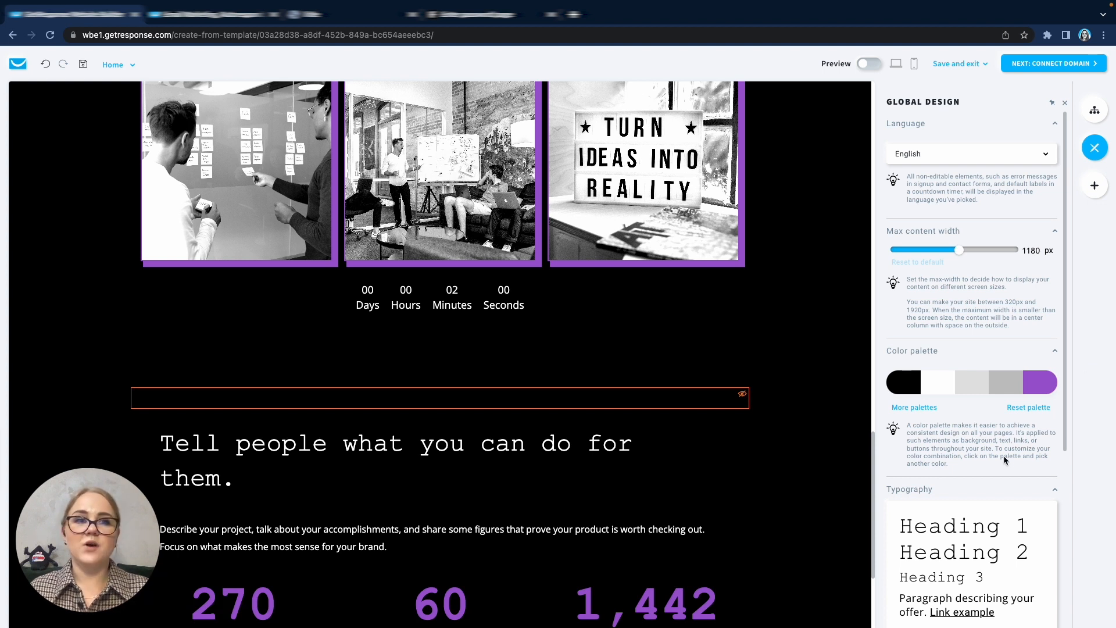
pyautogui.scroll(-5, 1004, 460)
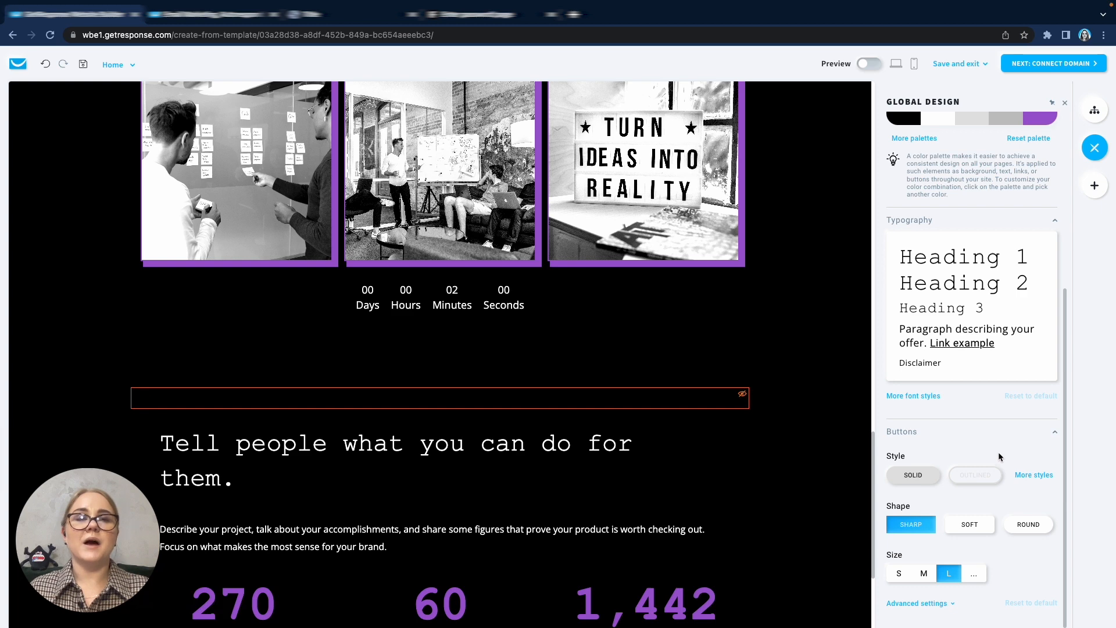
pyautogui.click(1038, 67)
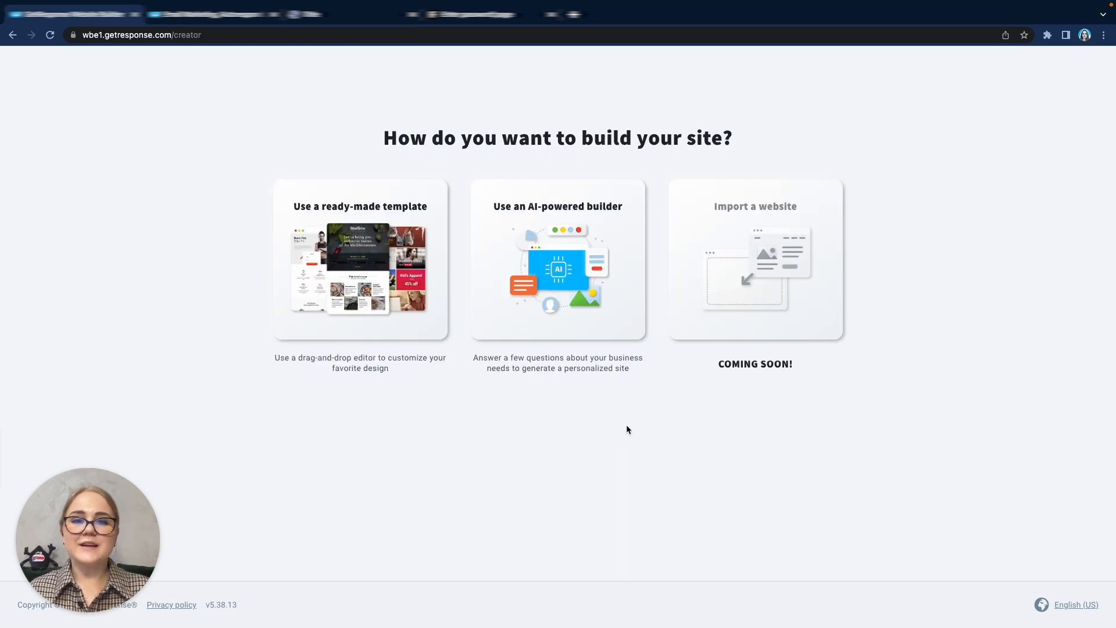
# Step: Start a site with the AI-powered builder, choosing Business Services as the business type and Business as the website kind
pyautogui.click(586, 288)
pyautogui.write('Business')
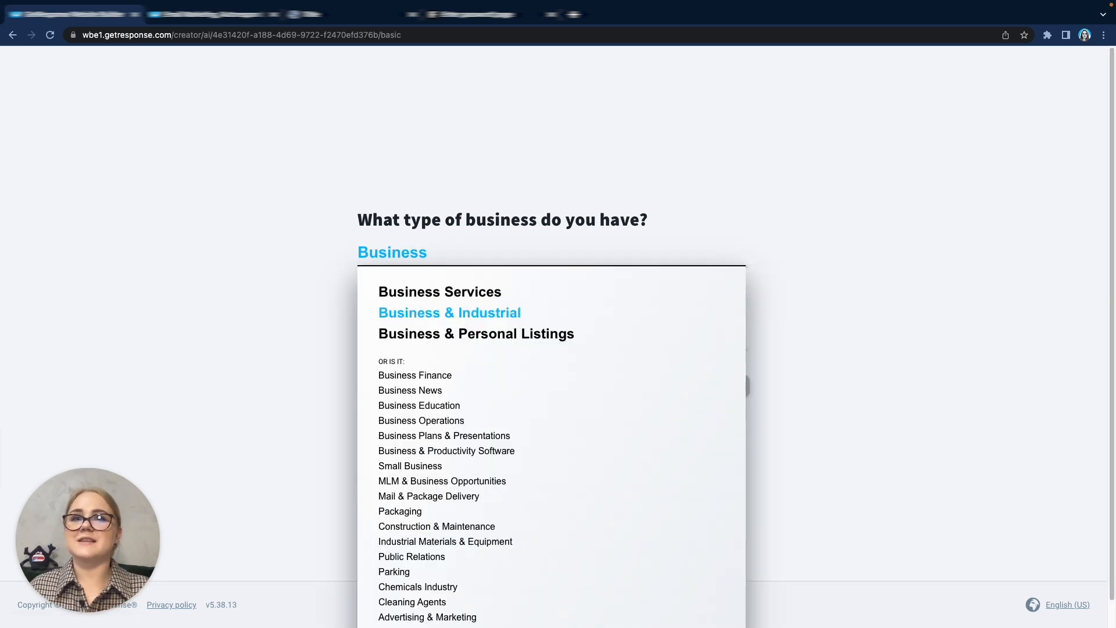
pyautogui.click(486, 293)
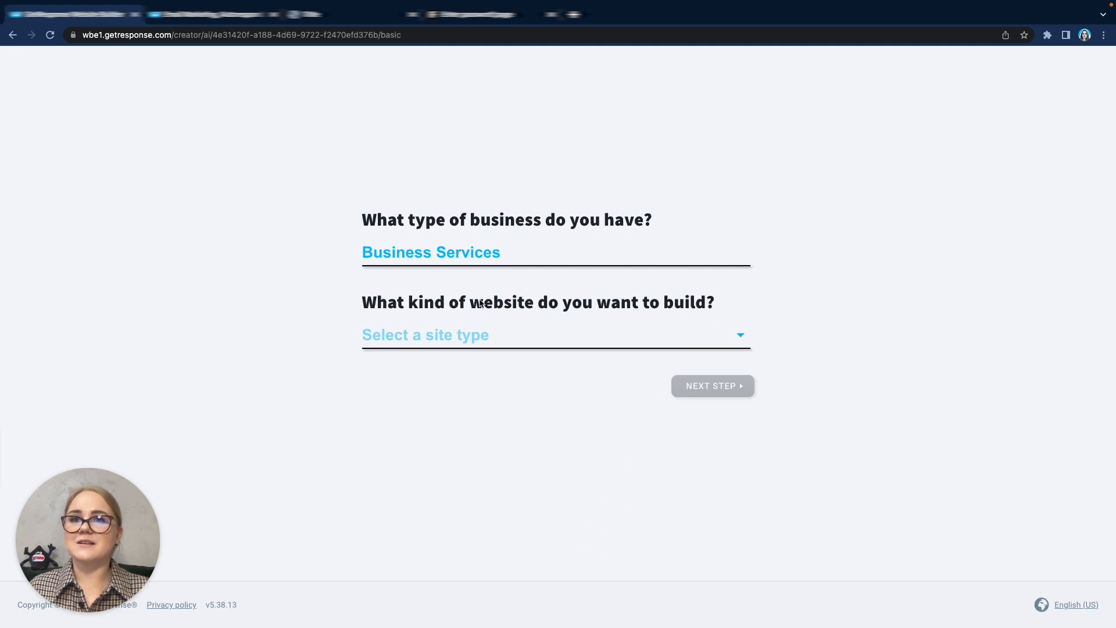
pyautogui.click(497, 336)
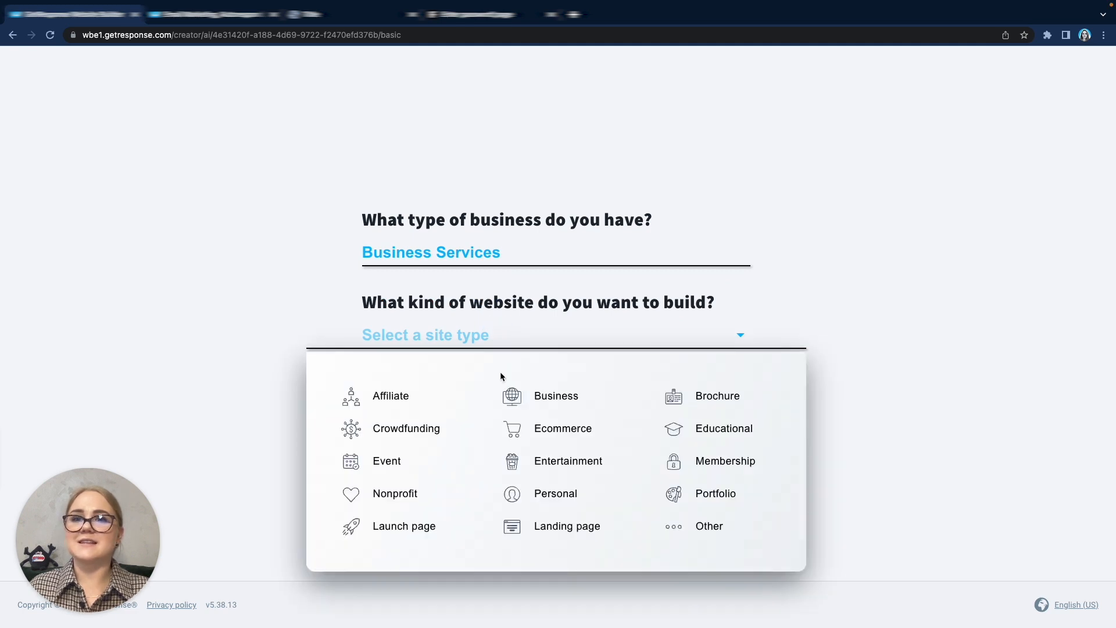
pyautogui.click(549, 396)
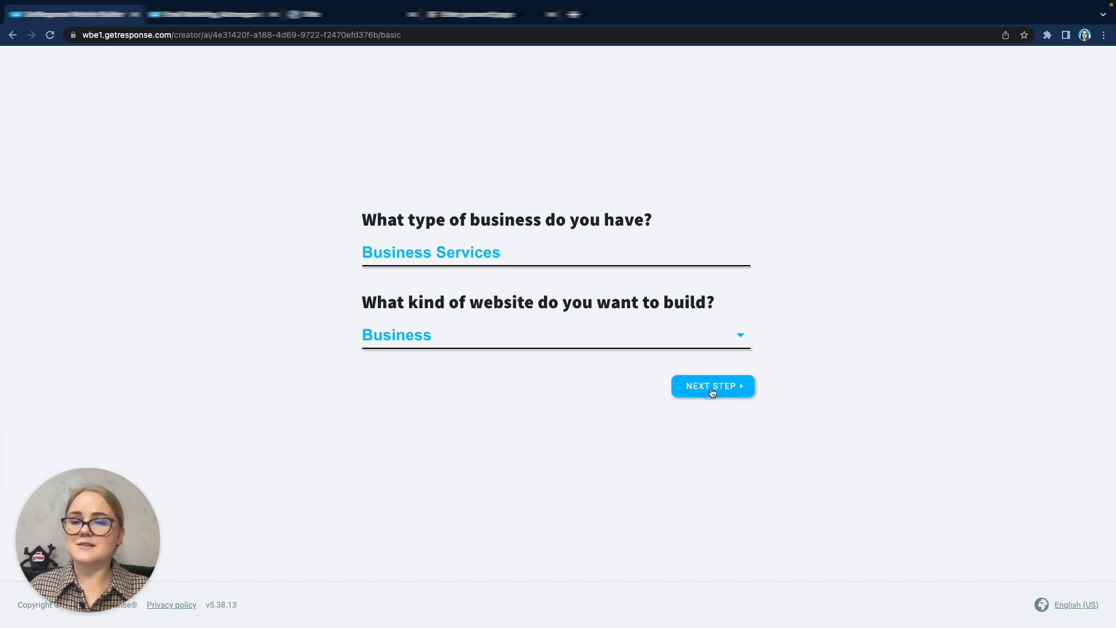
pyautogui.click(712, 387)
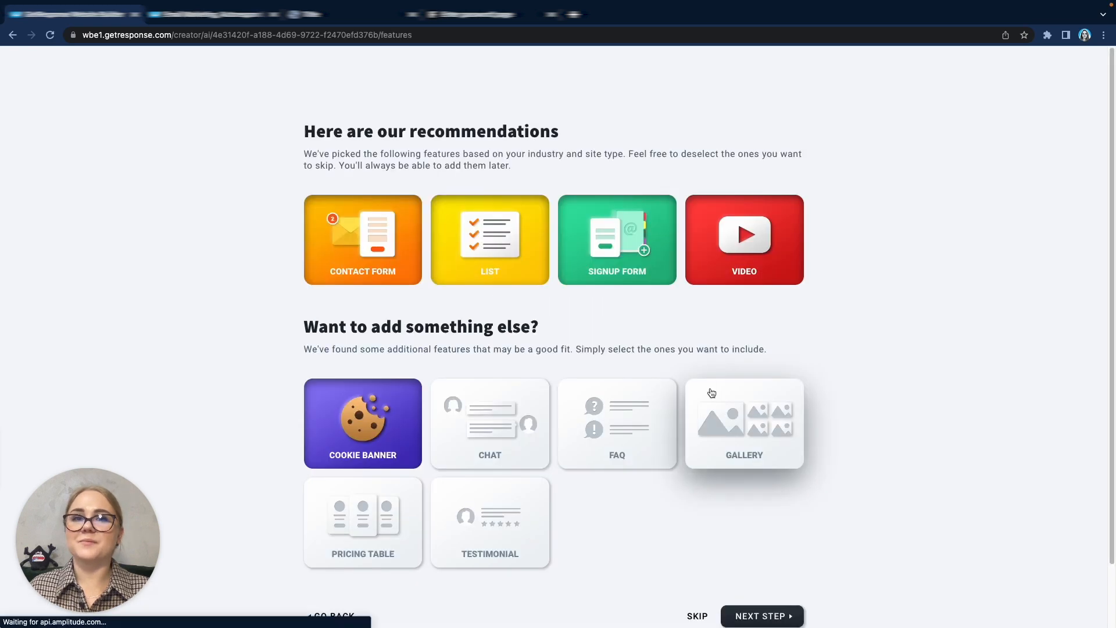
# Step: Exclude the Video feature, include the Gallery feature, and accept the feature selection for the AI-built site
pyautogui.click(752, 271)
pyautogui.click(753, 433)
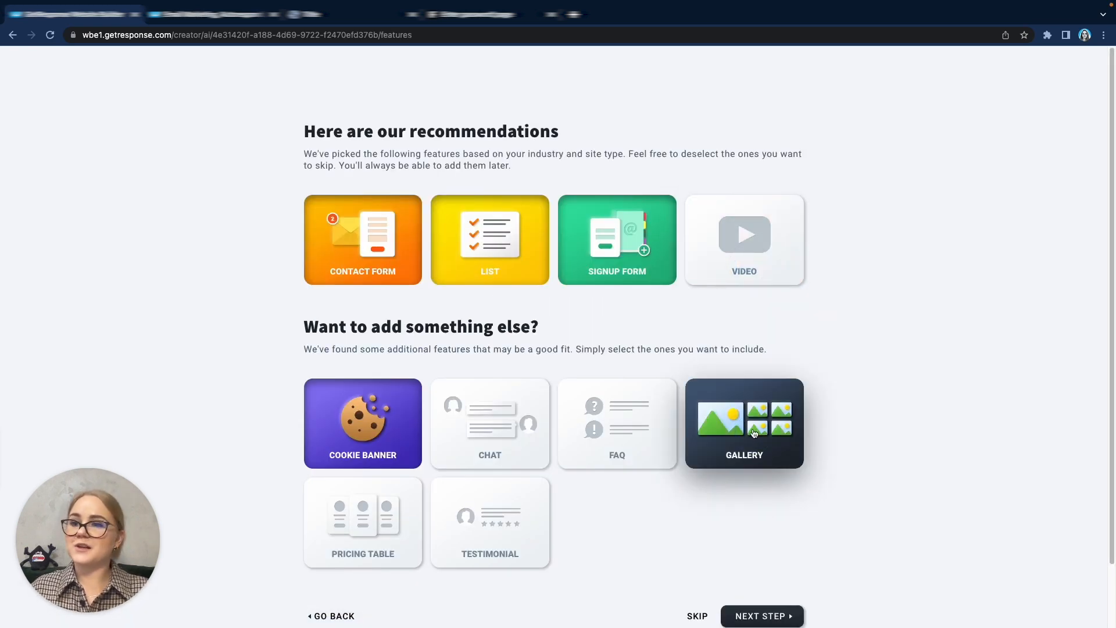
pyautogui.click(788, 617)
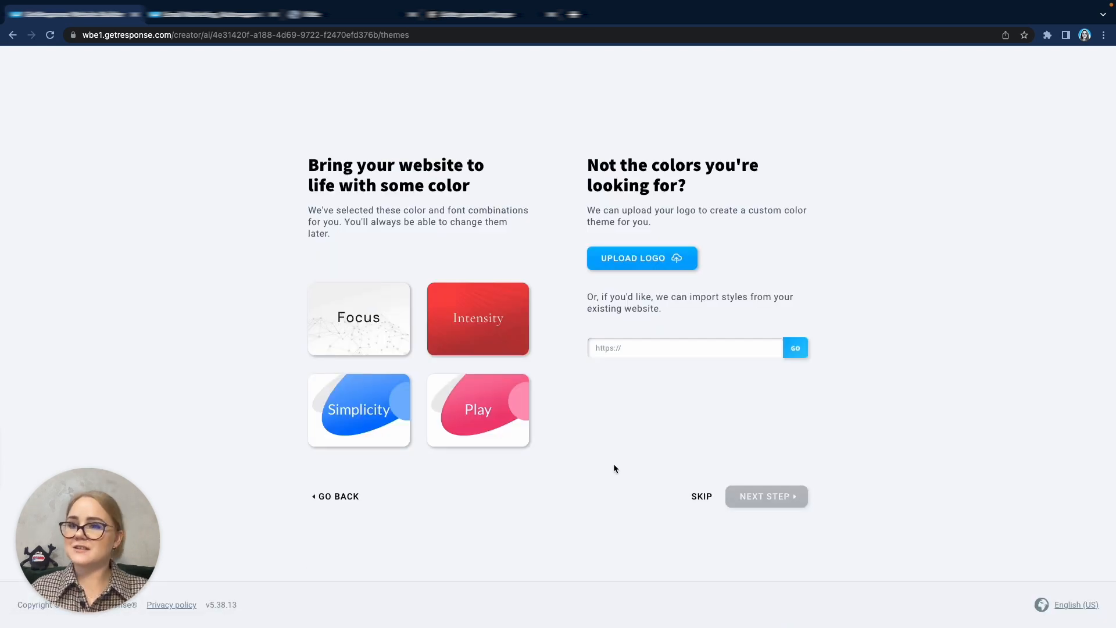
# Step: Apply the Intensity color theme and use the middle suggested design, keeping the prefilled company details
pyautogui.click(507, 336)
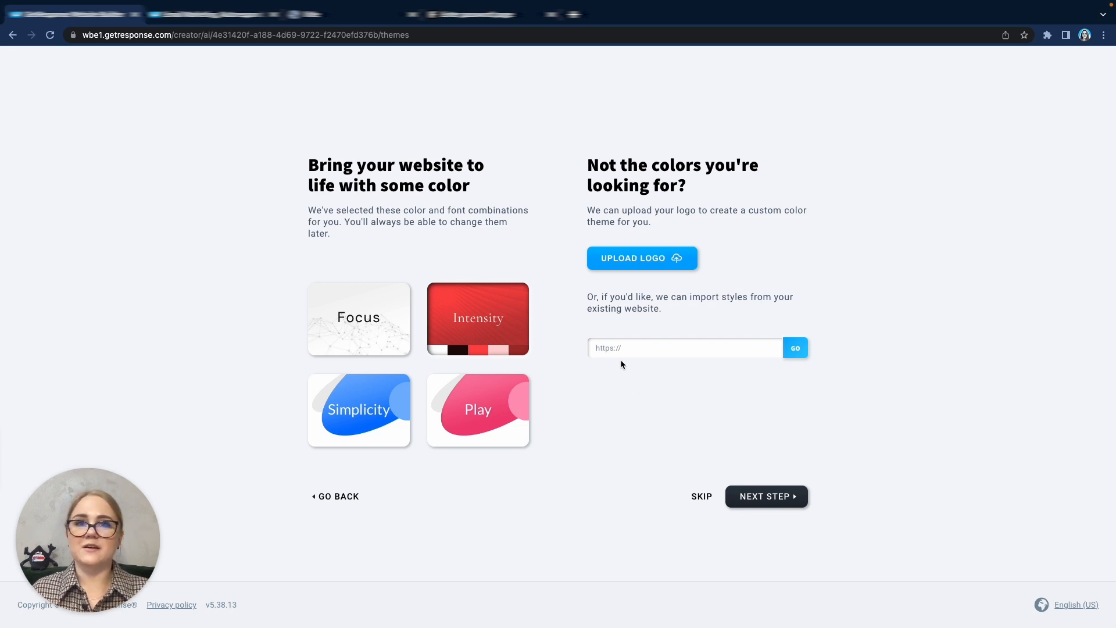
pyautogui.click(769, 499)
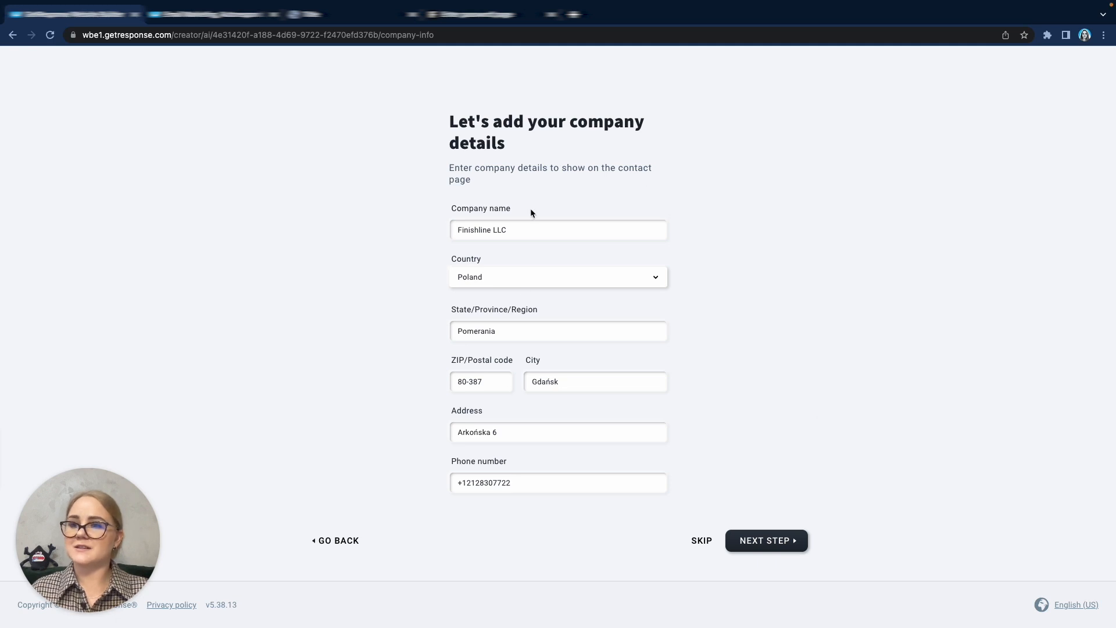
pyautogui.click(750, 541)
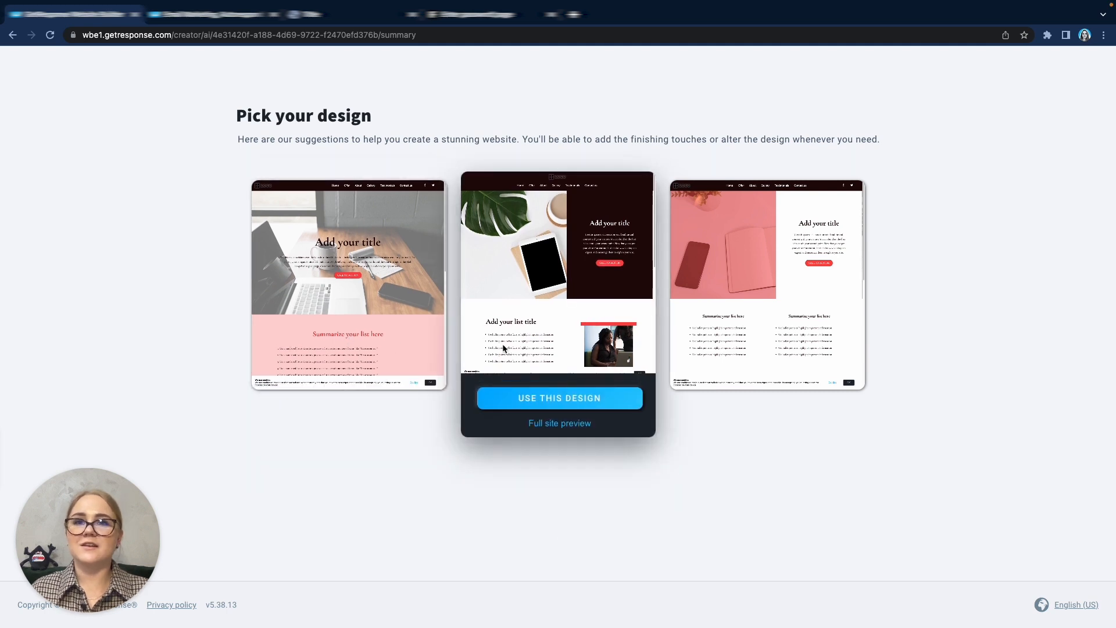
pyautogui.click(539, 401)
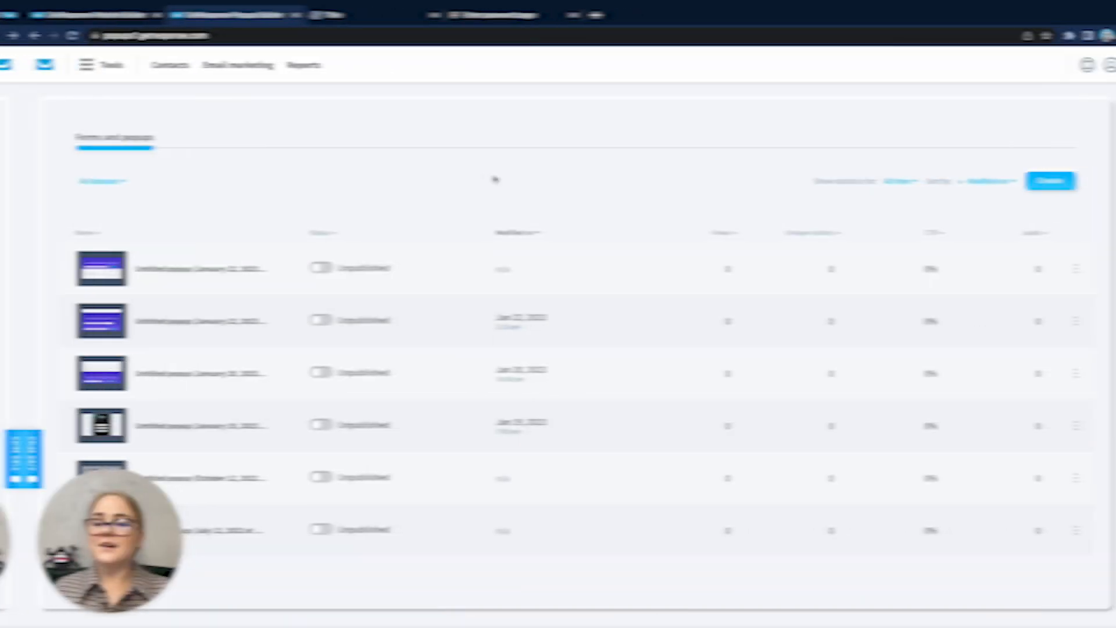
# Step: In Forms and popups, create a message displayed in a popup using predesigned template #001 from the Get more followers category
pyautogui.click(1014, 185)
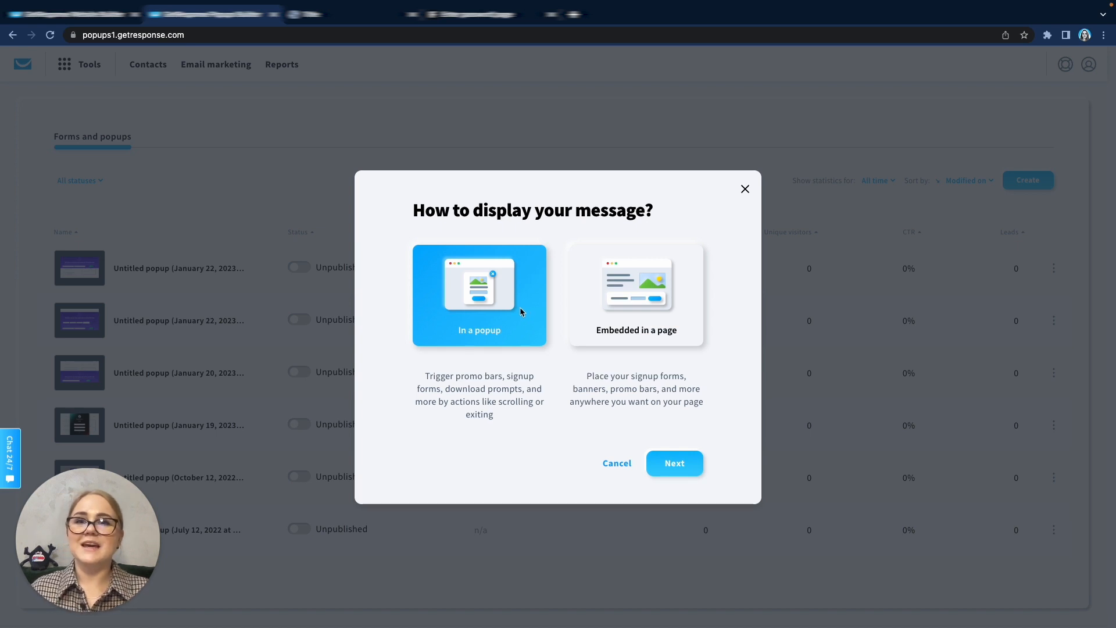
pyautogui.click(628, 312)
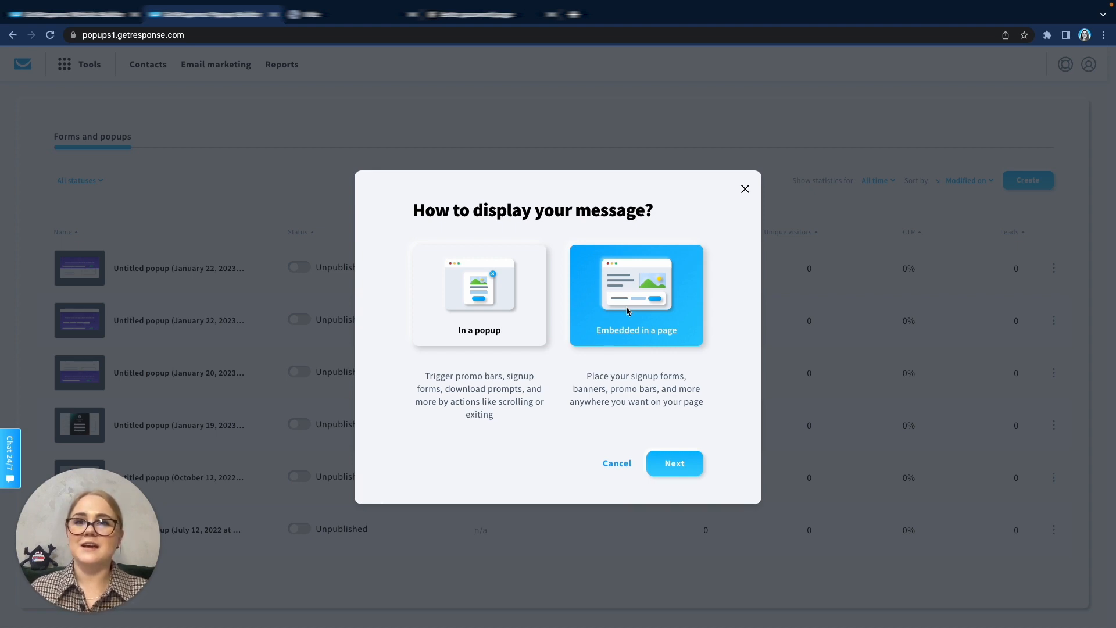
pyautogui.click(488, 315)
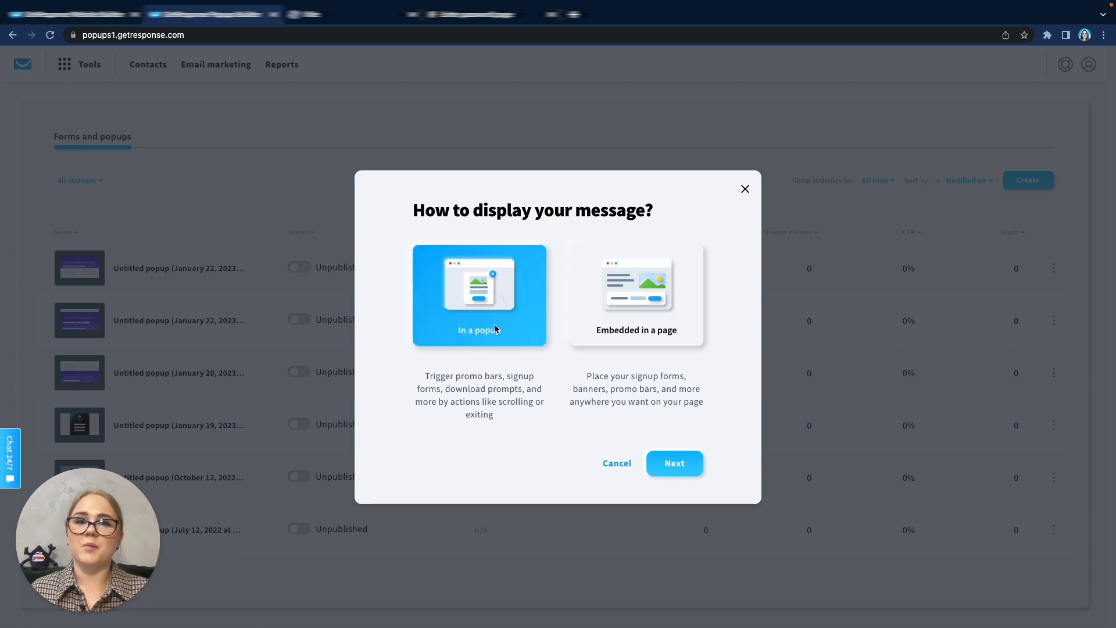
pyautogui.click(668, 466)
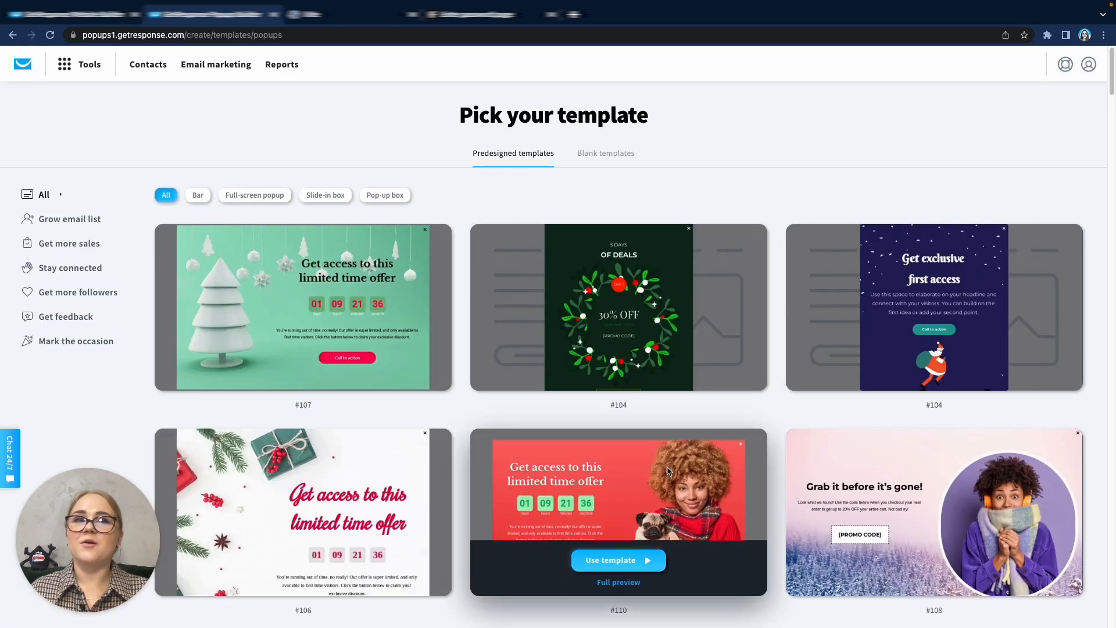
pyautogui.click(84, 296)
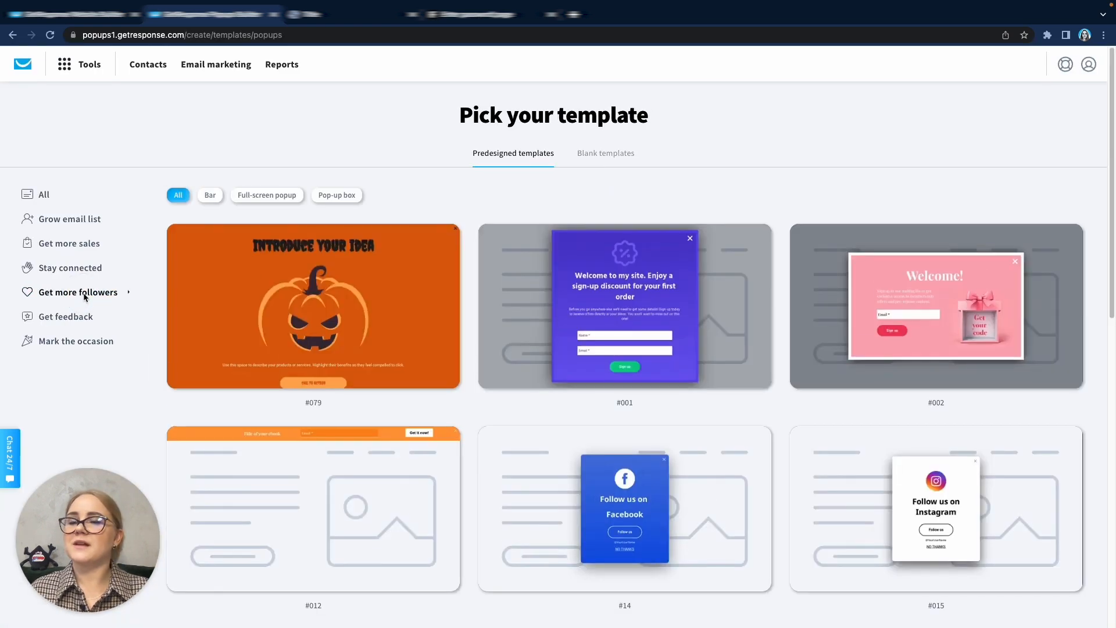
pyautogui.click(636, 356)
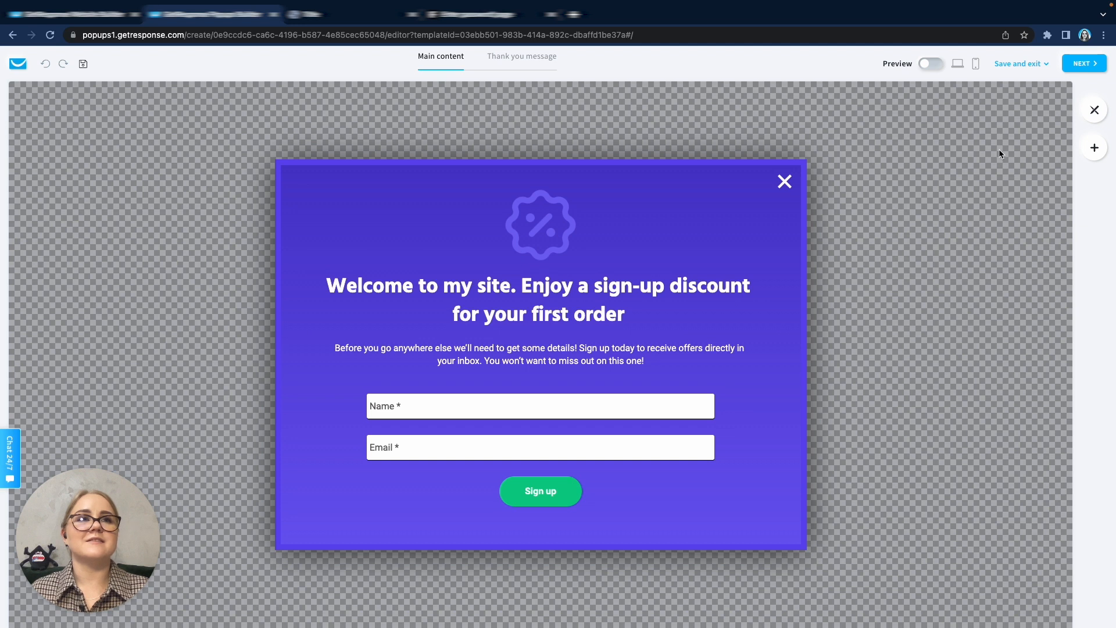
# Step: Examine the elements that can be added to the popup and the field settings of its signup form
pyautogui.click(1096, 147)
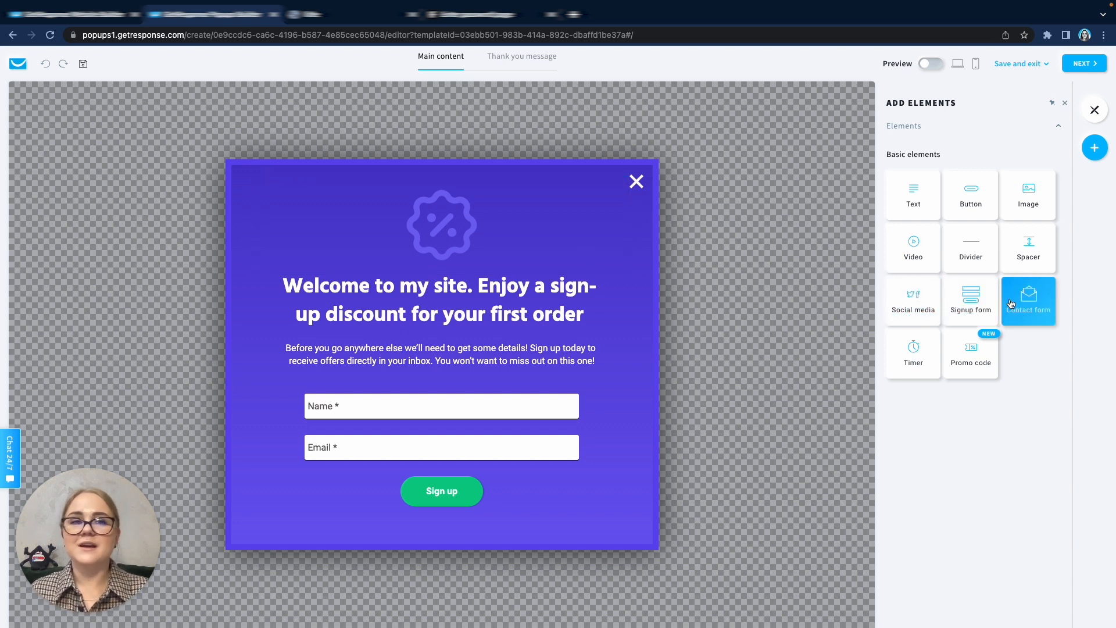
pyautogui.click(602, 426)
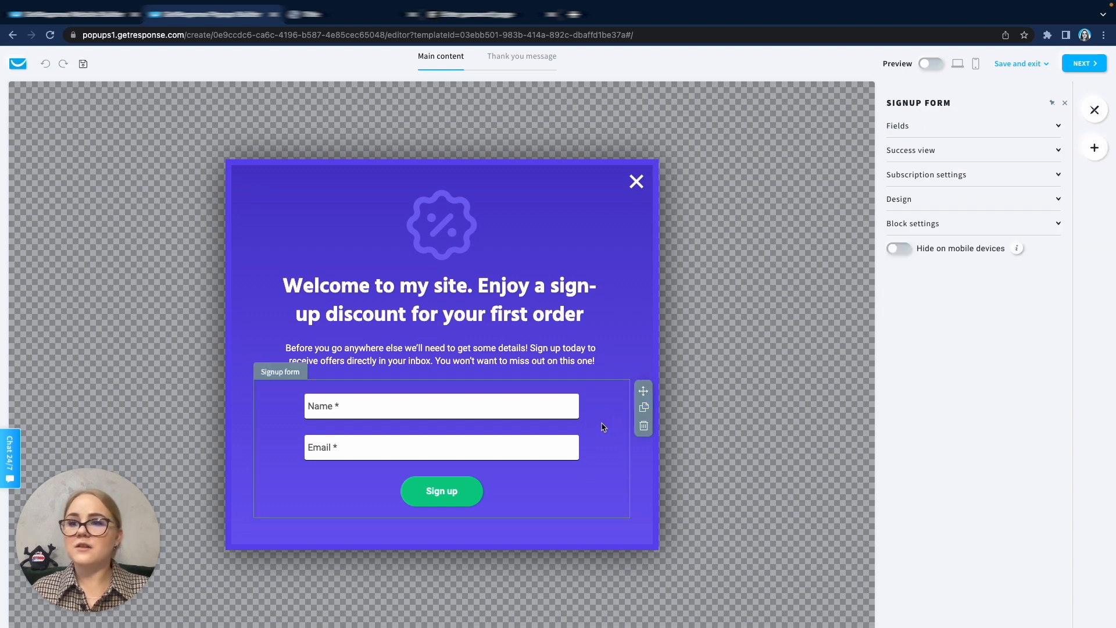
pyautogui.click(928, 133)
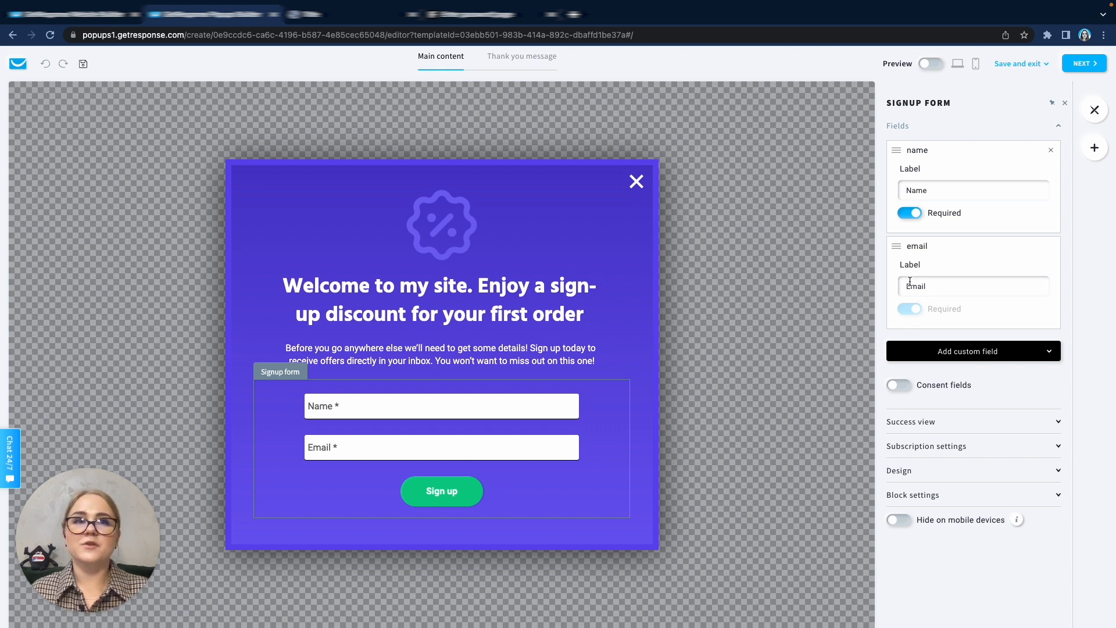
# Step: Preview the popup in the desktop and mobile views, and return to editing
pyautogui.click(958, 65)
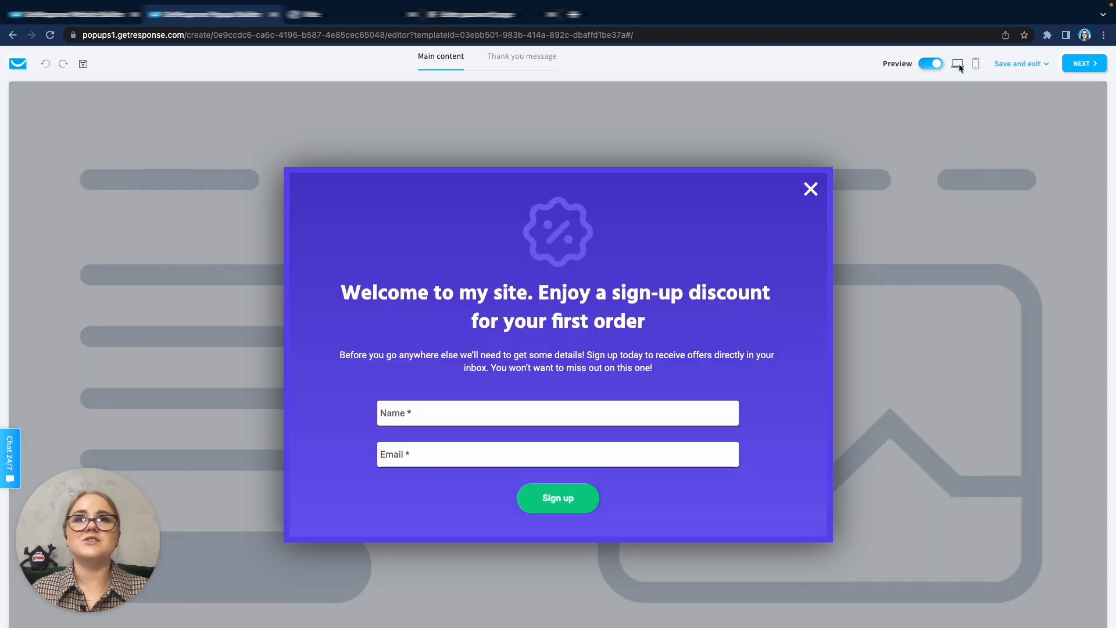
pyautogui.click(977, 65)
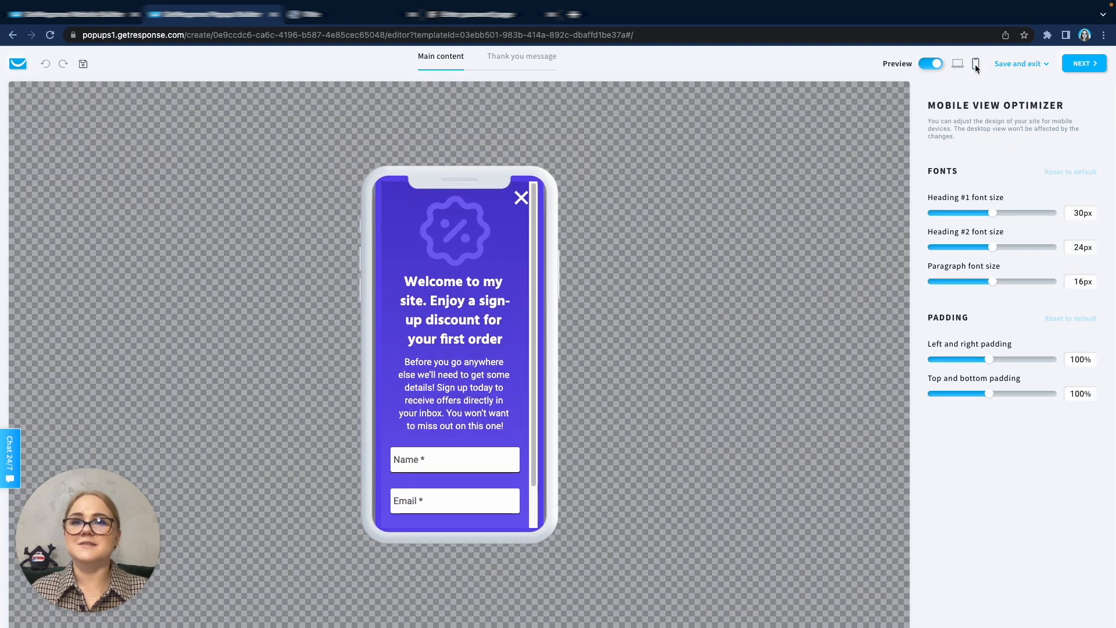
pyautogui.click(931, 64)
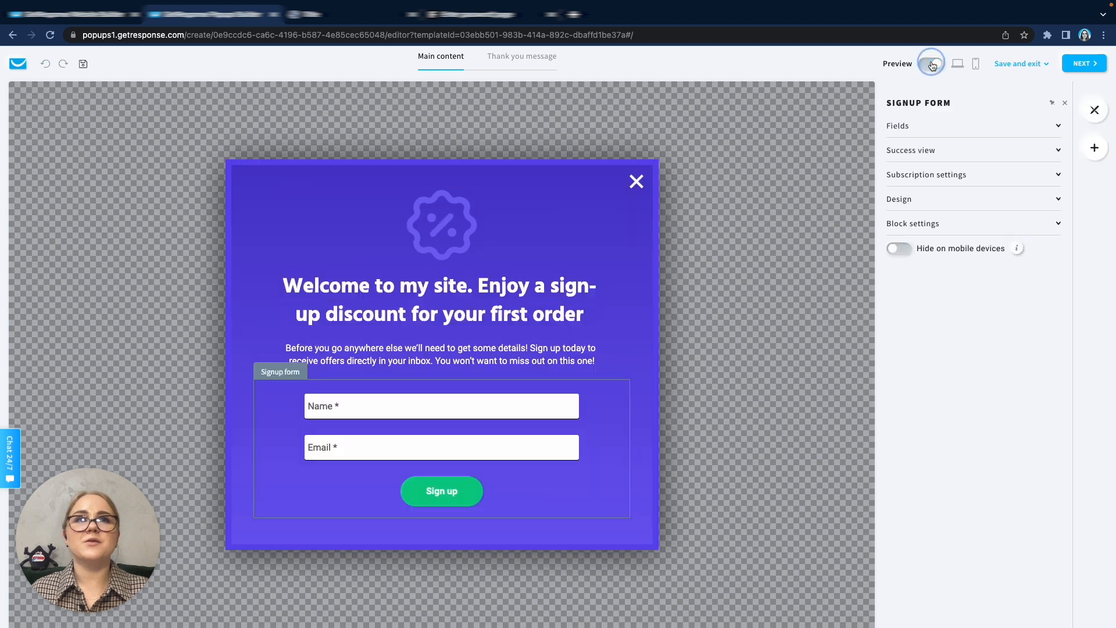
# Step: Change the popup's type to Bar and look through the remaining design settings
pyautogui.click(1095, 110)
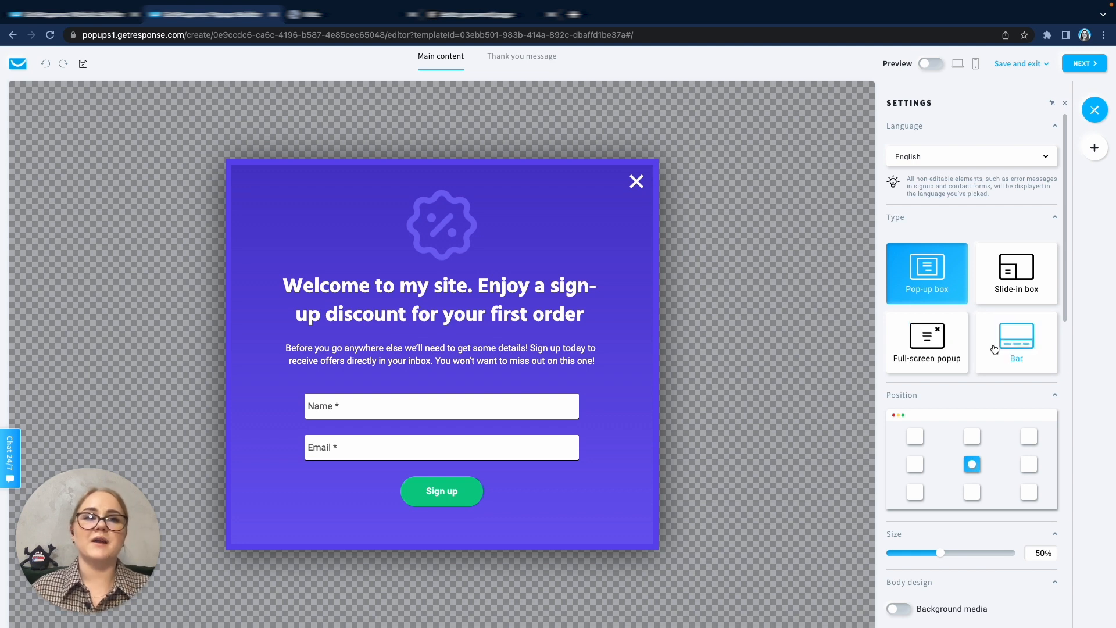
pyautogui.click(1017, 342)
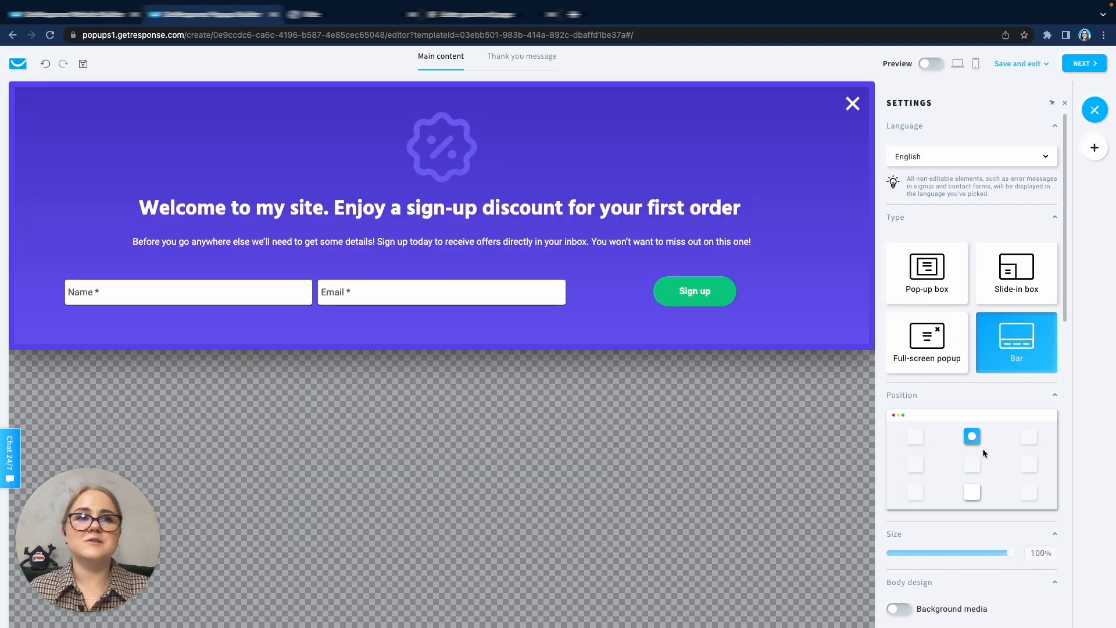
pyautogui.scroll(-8, 1007, 515)
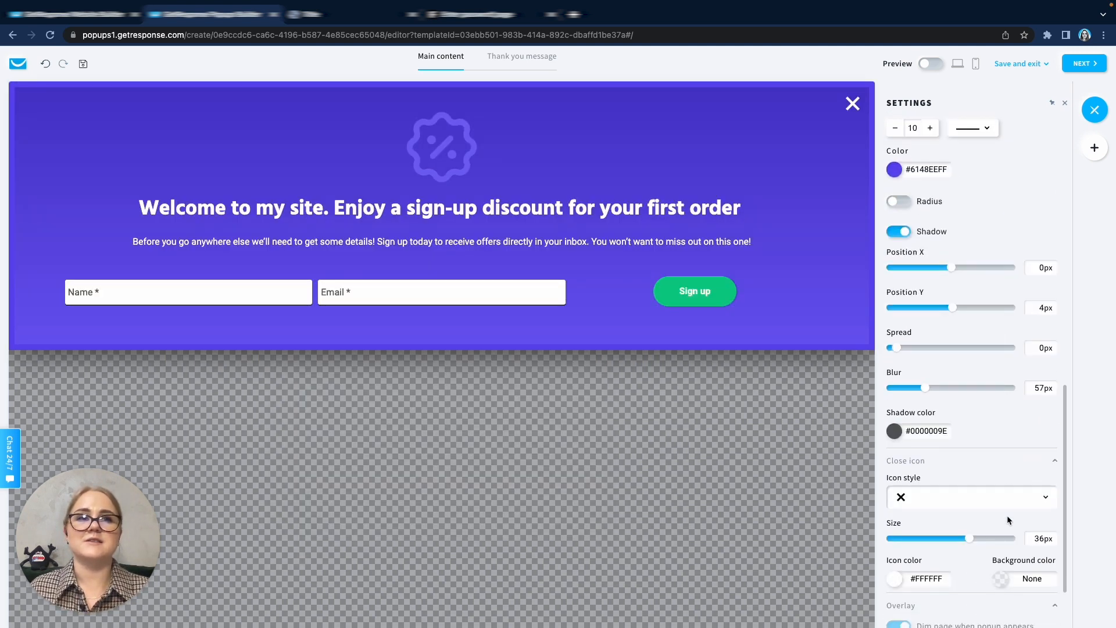
pyautogui.scroll(10, 1007, 515)
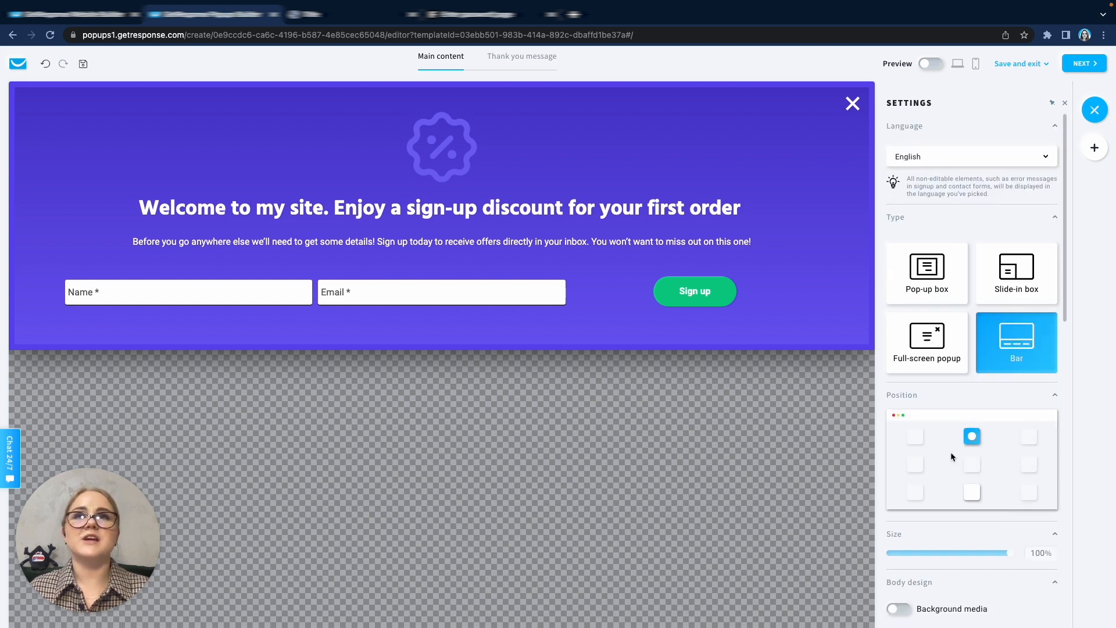
# Step: Review the popup's thank-you message, proceed to the display rules, and check the audience options without saving changes
pyautogui.click(536, 61)
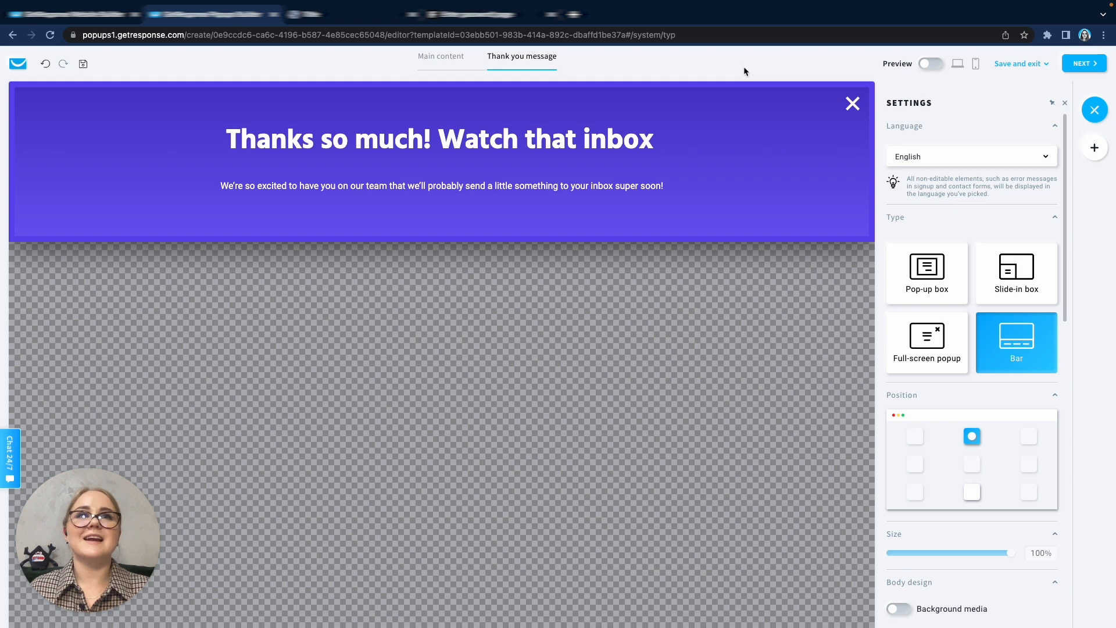
pyautogui.click(1087, 67)
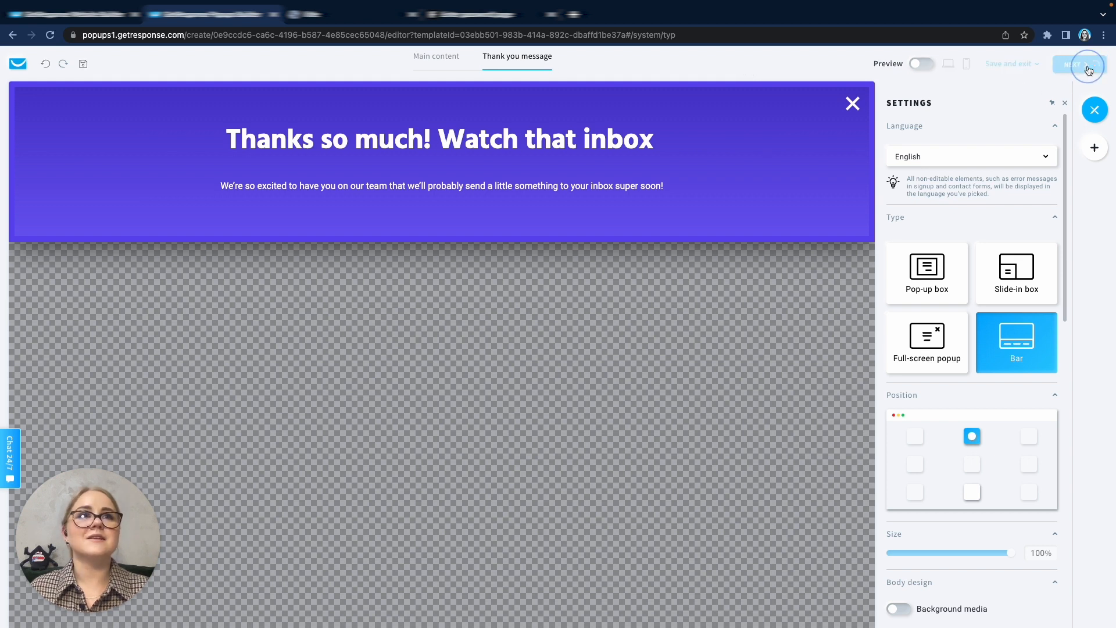
pyautogui.click(792, 214)
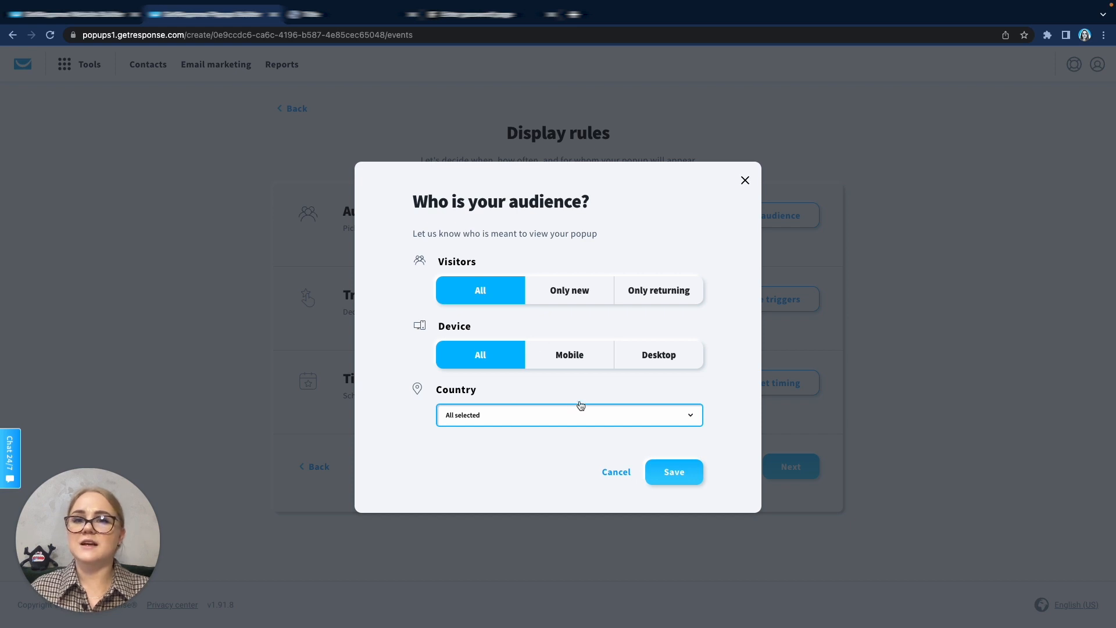
pyautogui.click(614, 473)
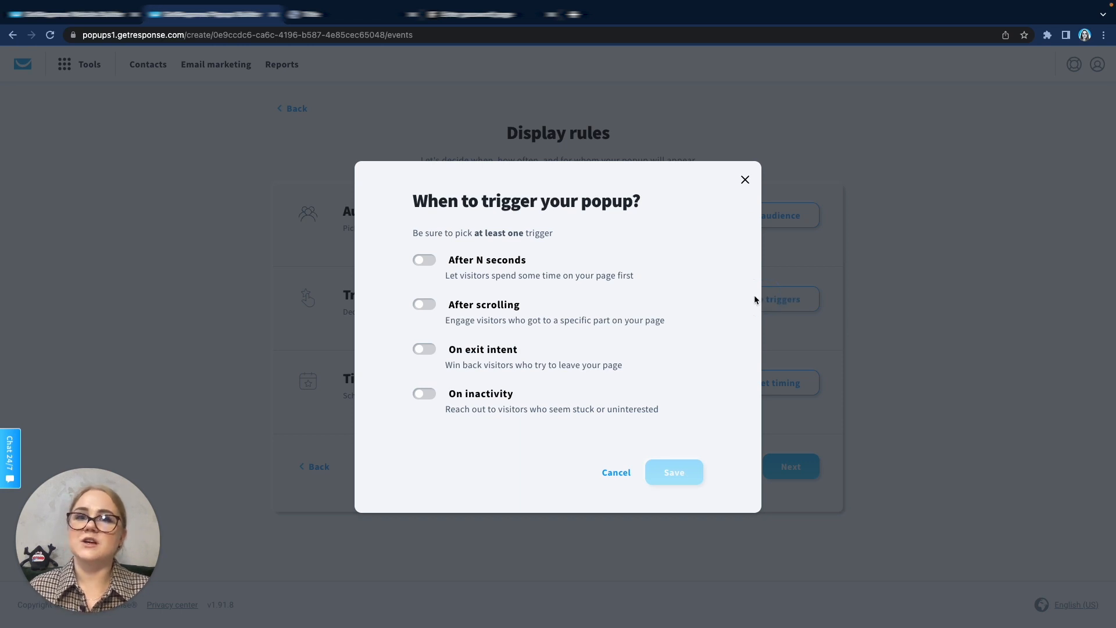
# Step: Review the popup's trigger options, including After scrolling, and its timing options without saving any changes
pyautogui.click(424, 304)
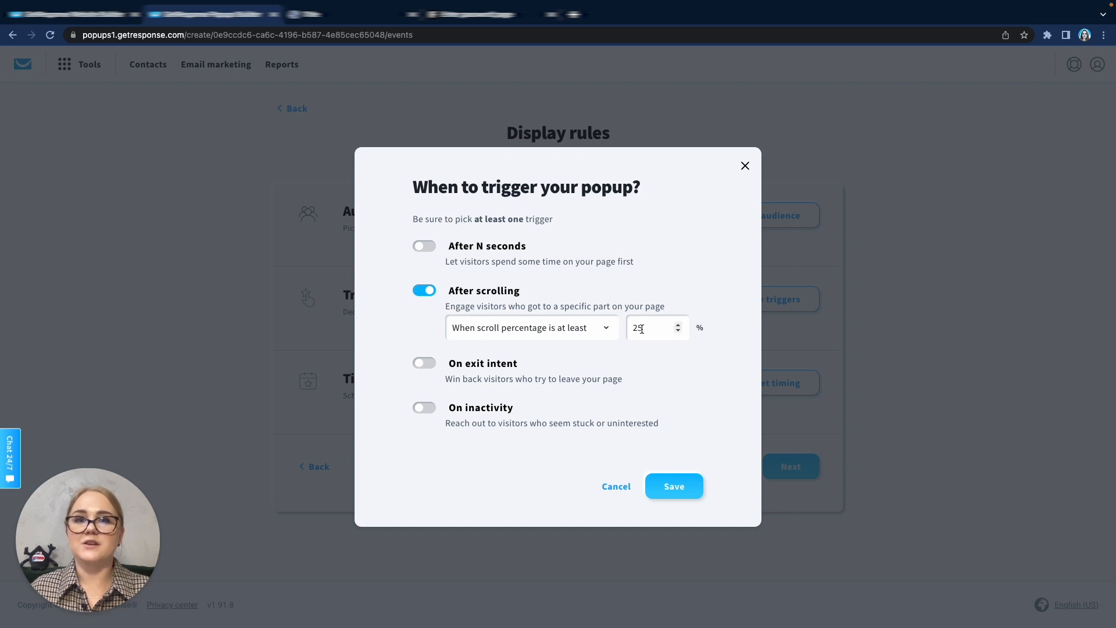
pyautogui.click(615, 483)
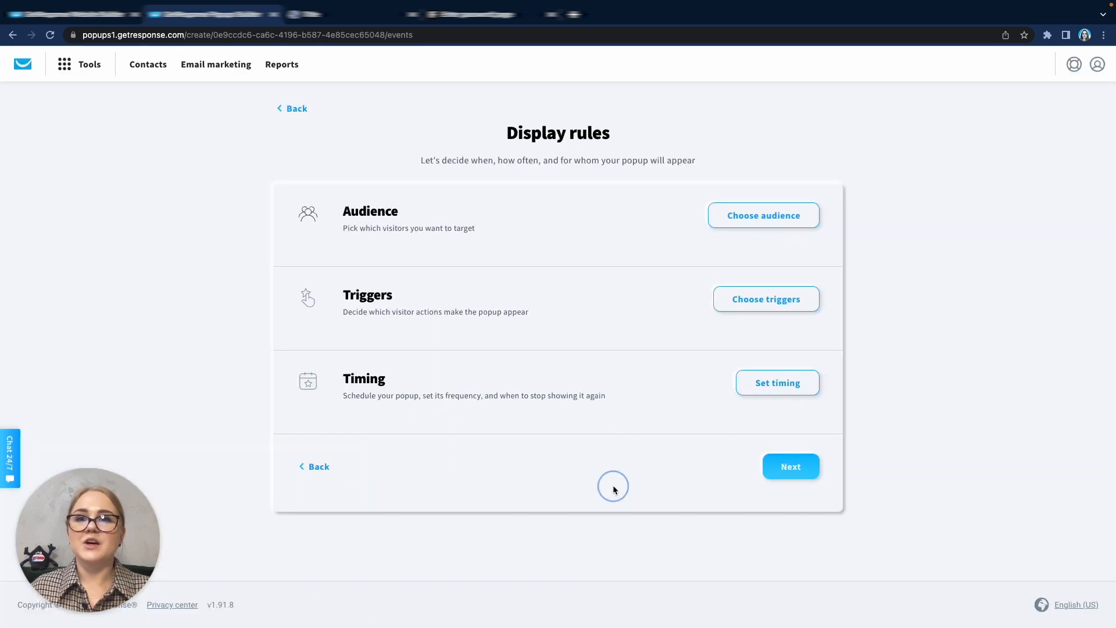
pyautogui.click(765, 382)
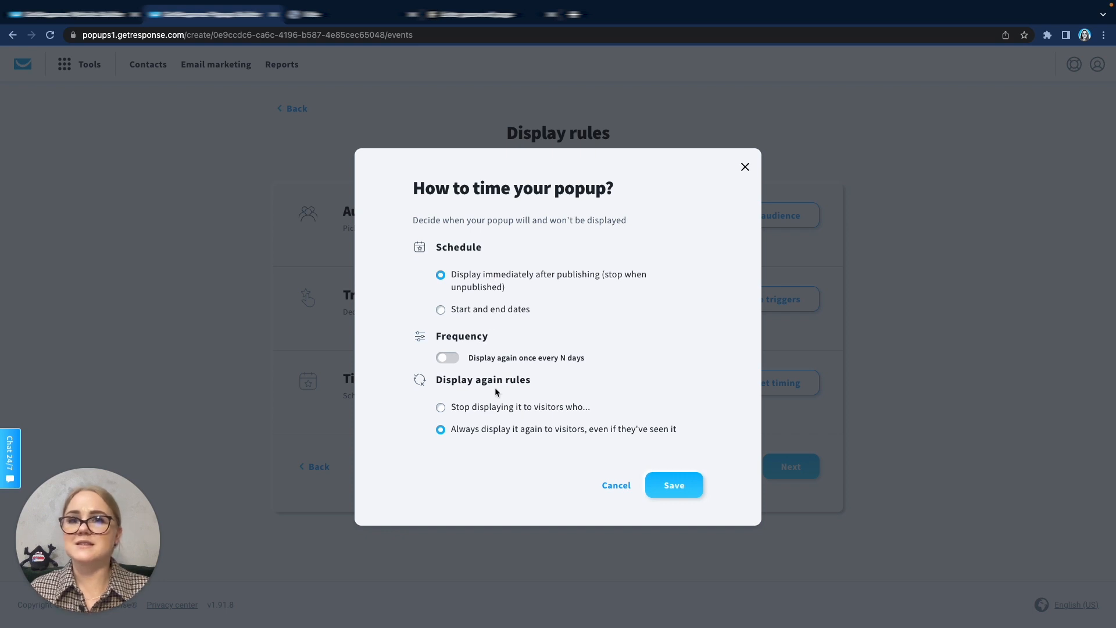
pyautogui.click(617, 486)
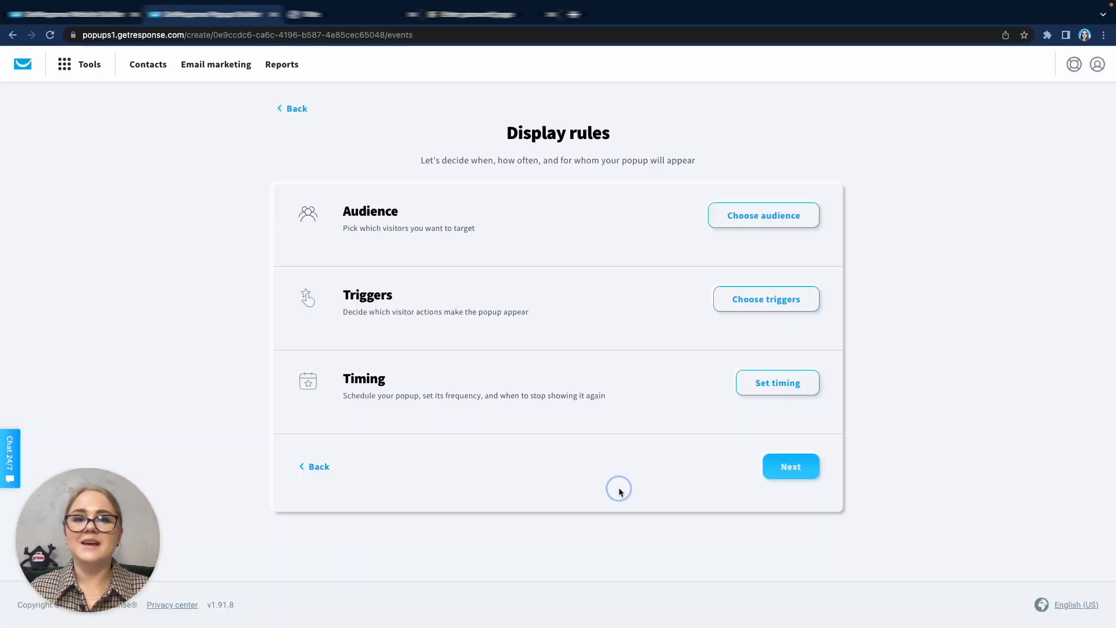
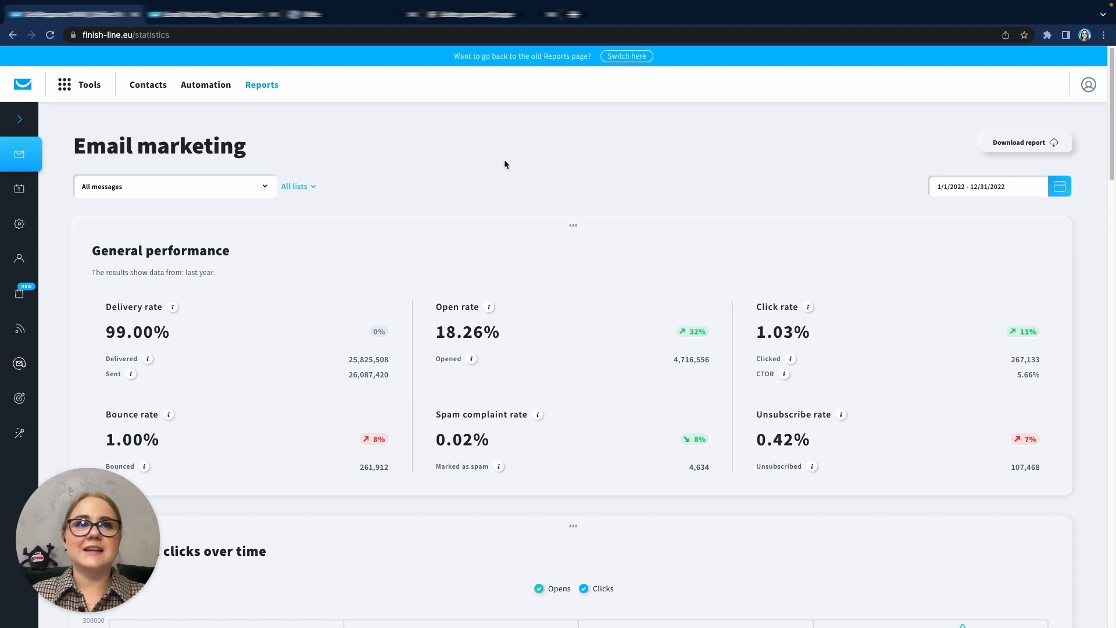
# Step: Check the Email marketing report's download formats without downloading, and examine its general performance, opens, clicks, device and sent-message sections
pyautogui.click(1021, 144)
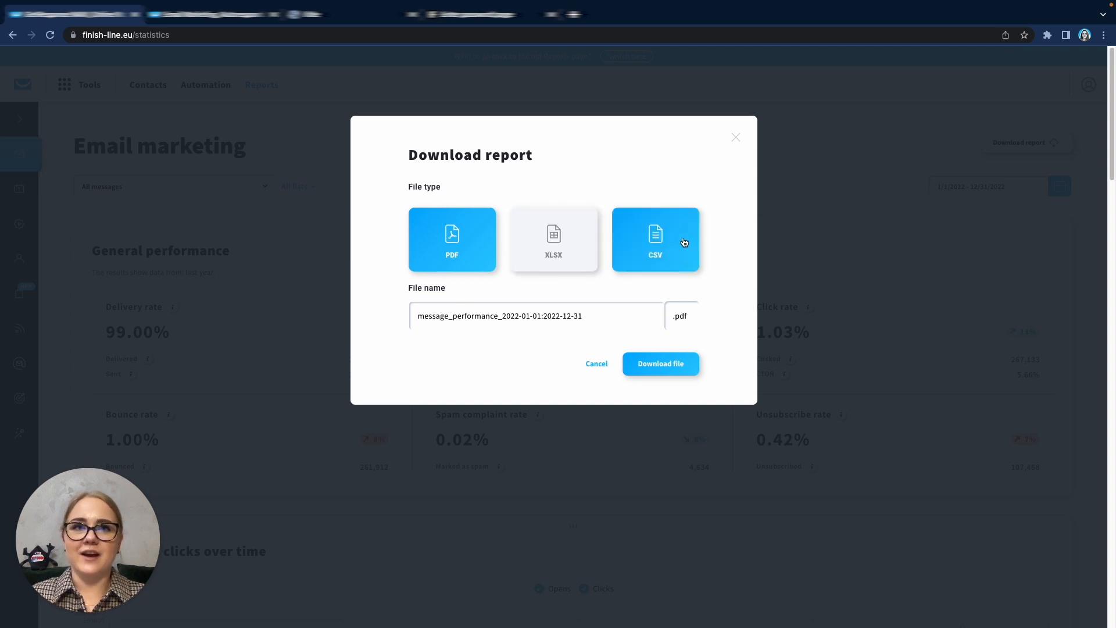
pyautogui.click(736, 139)
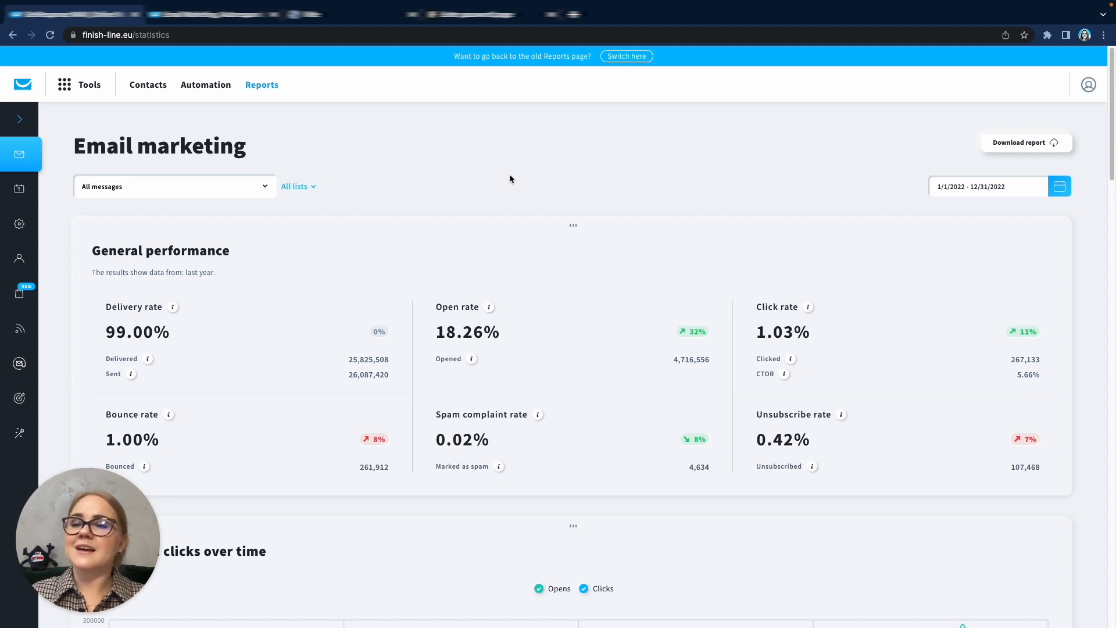
pyautogui.scroll(-3, 499, 213)
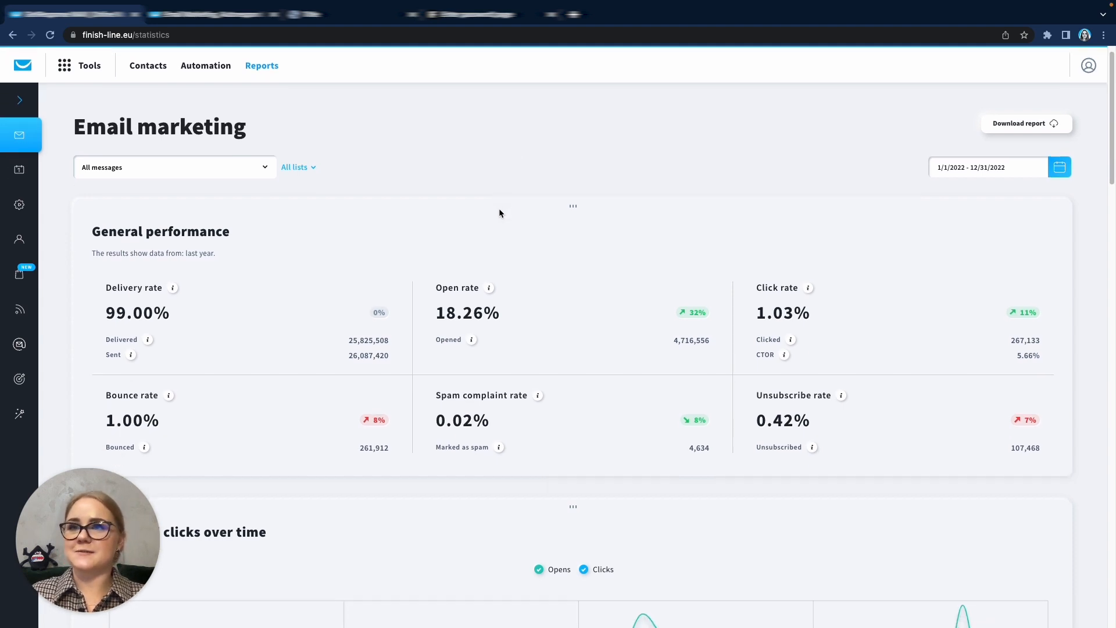
pyautogui.scroll(-4, 493, 243)
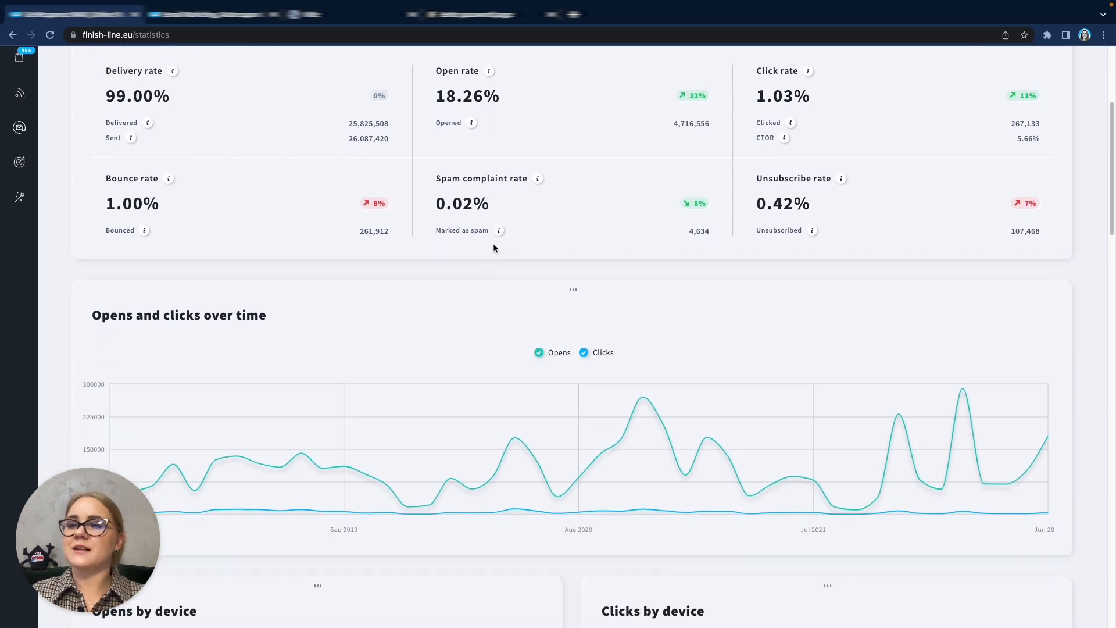
pyautogui.scroll(-4, 493, 243)
pyautogui.scroll(-4, 493, 247)
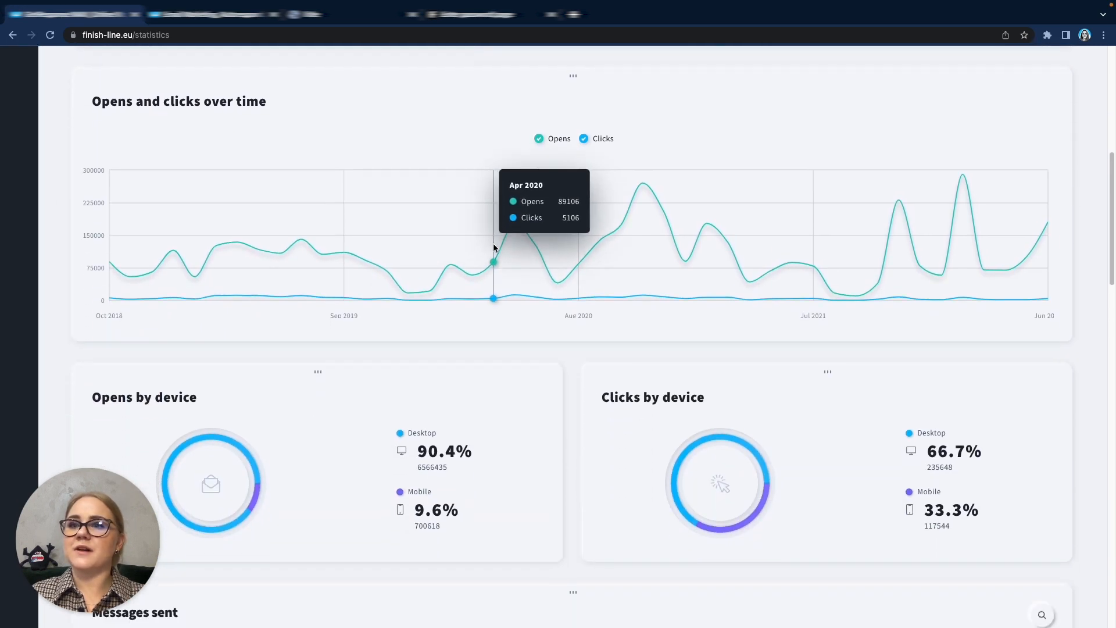
pyautogui.scroll(-5, 494, 246)
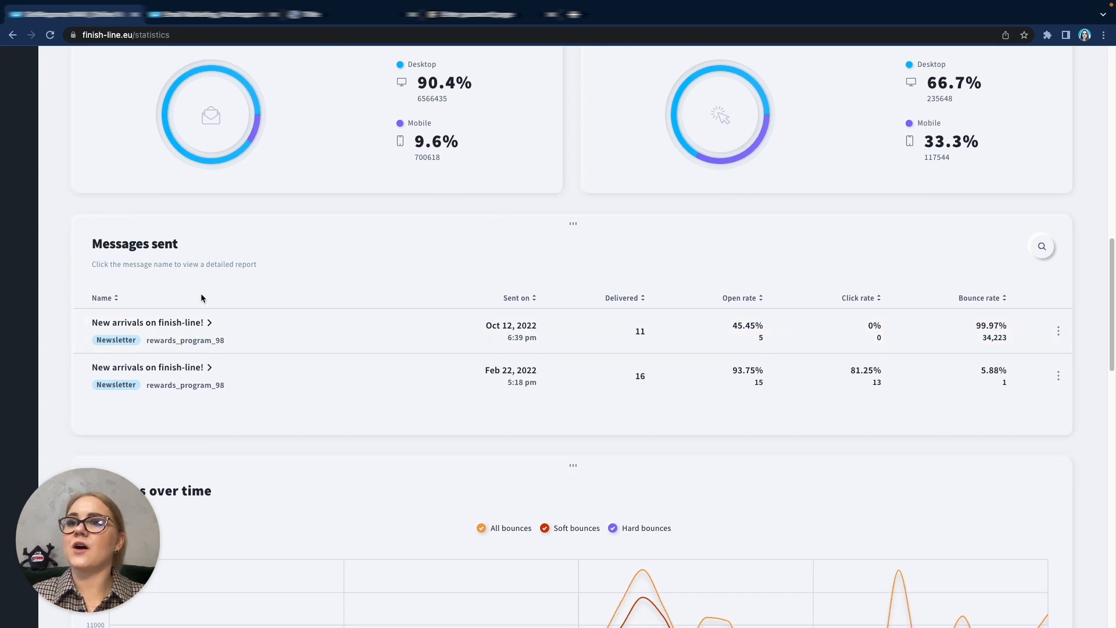
# Step: Open the detailed report of the newsletter sent on Oct 12, 2022 and examine its summary and its opens and clicks
pyautogui.click(199, 324)
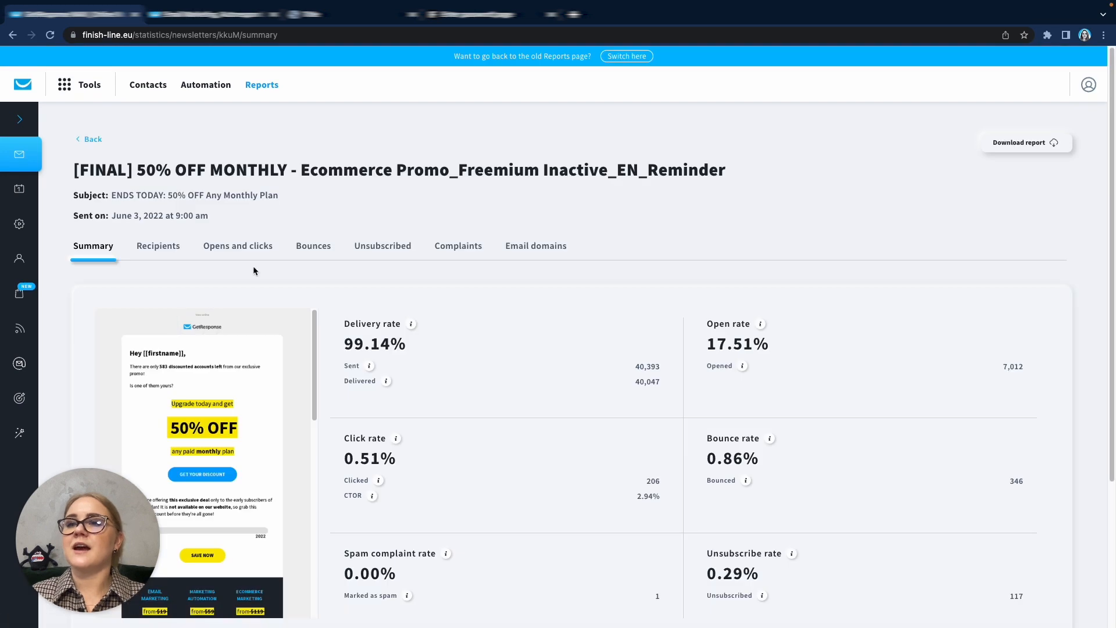
pyautogui.scroll(-2, 345, 285)
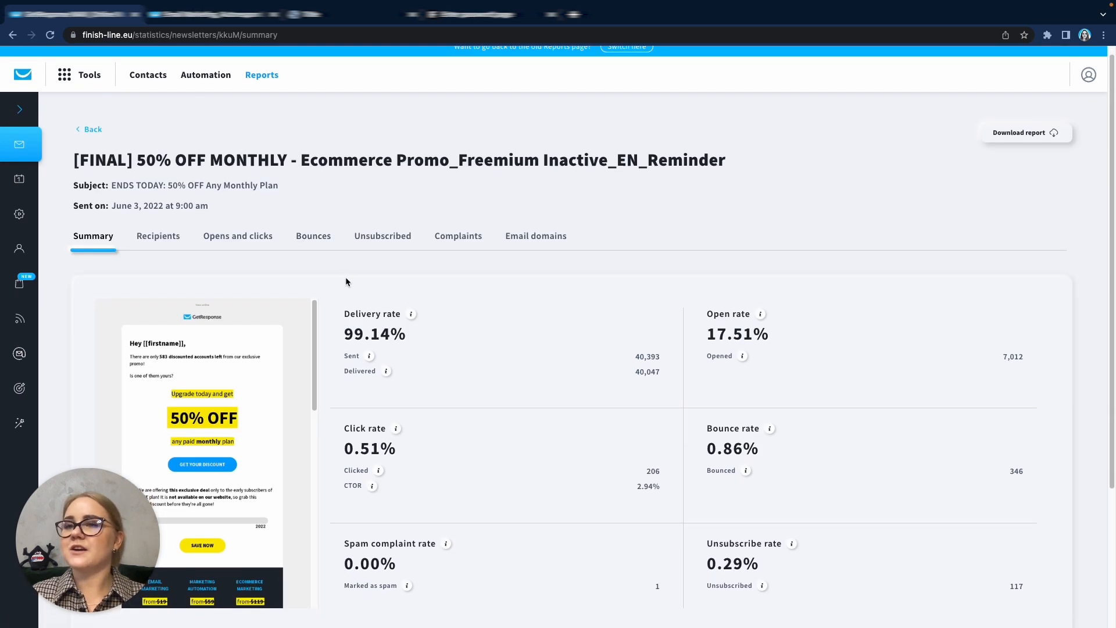
pyautogui.scroll(-1, 345, 278)
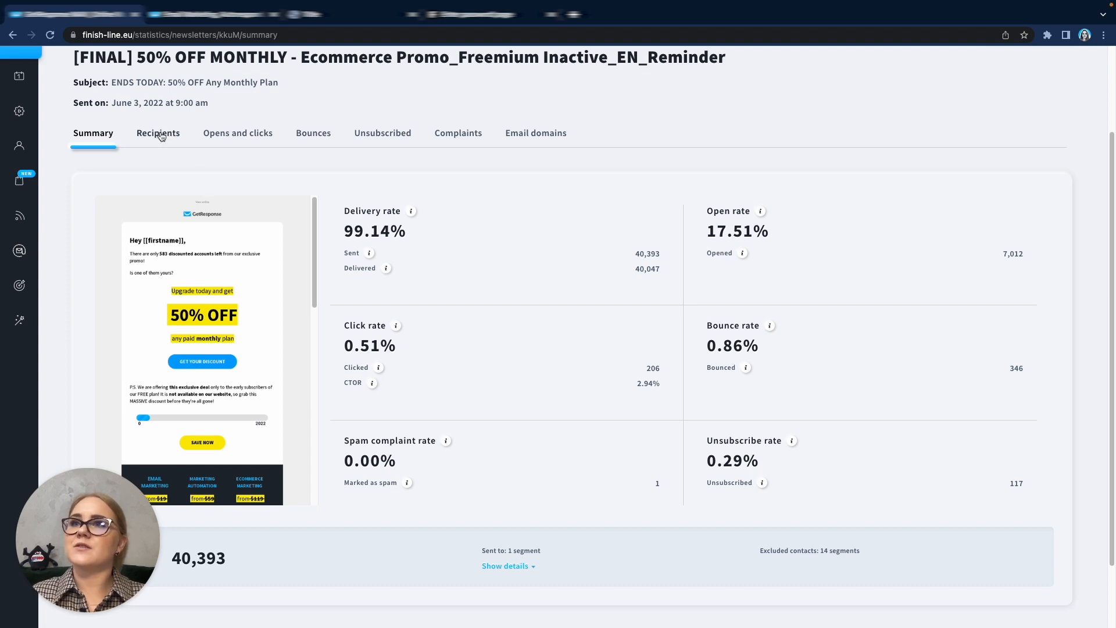
pyautogui.click(246, 135)
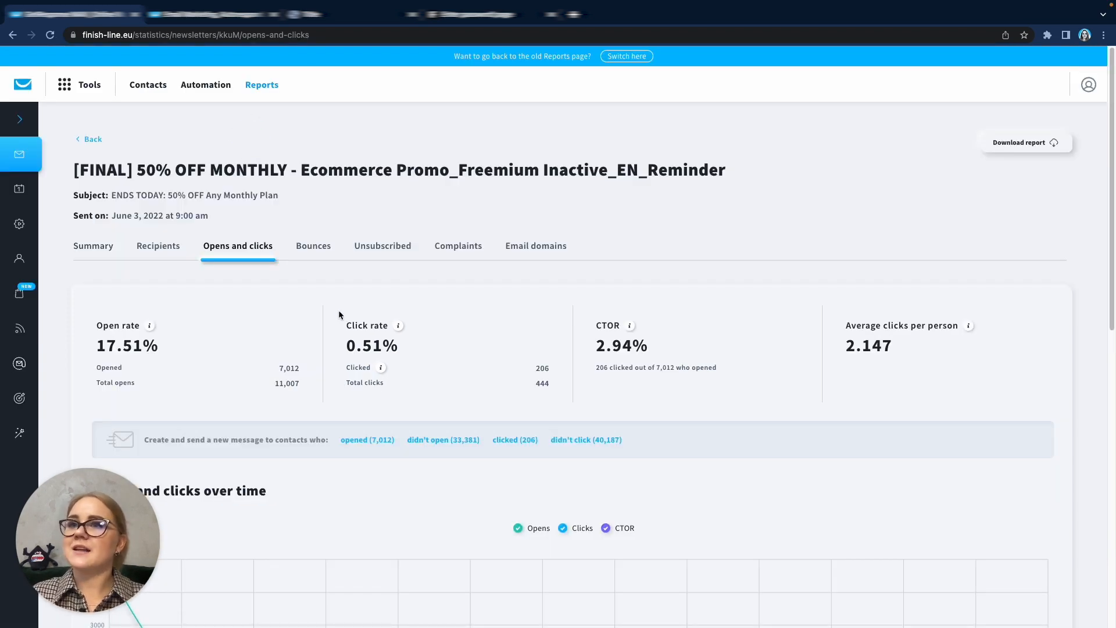
pyautogui.scroll(-6, 340, 314)
pyautogui.scroll(-3, 339, 313)
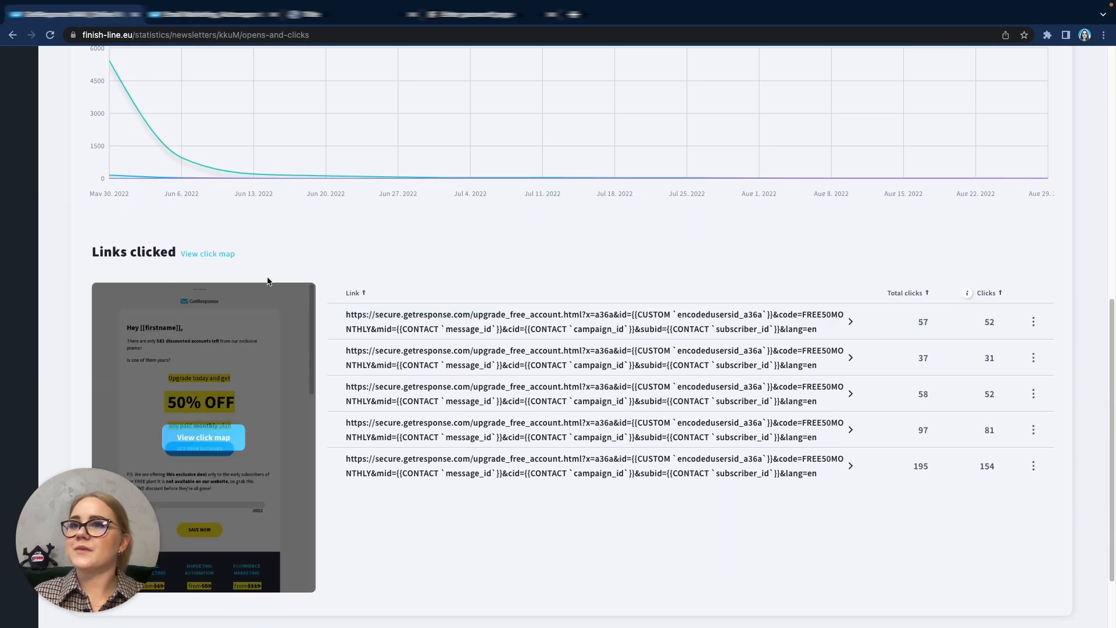
# Step: View the newsletter's click map with the email desaturated, and return to the opens and clicks report to review its clicked links
pyautogui.click(224, 258)
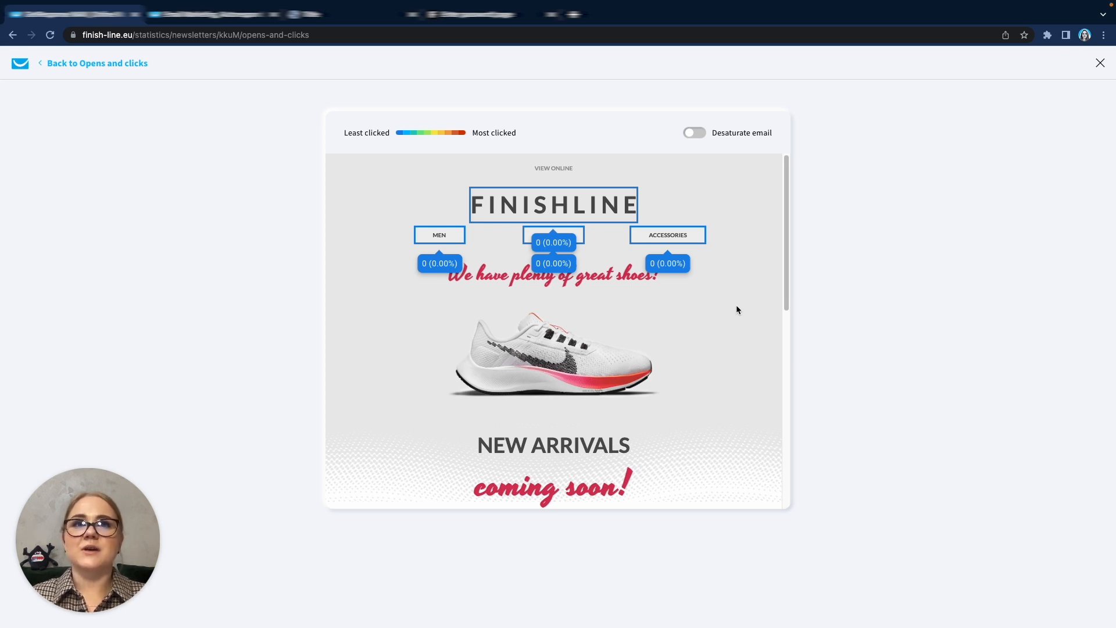
pyautogui.click(693, 133)
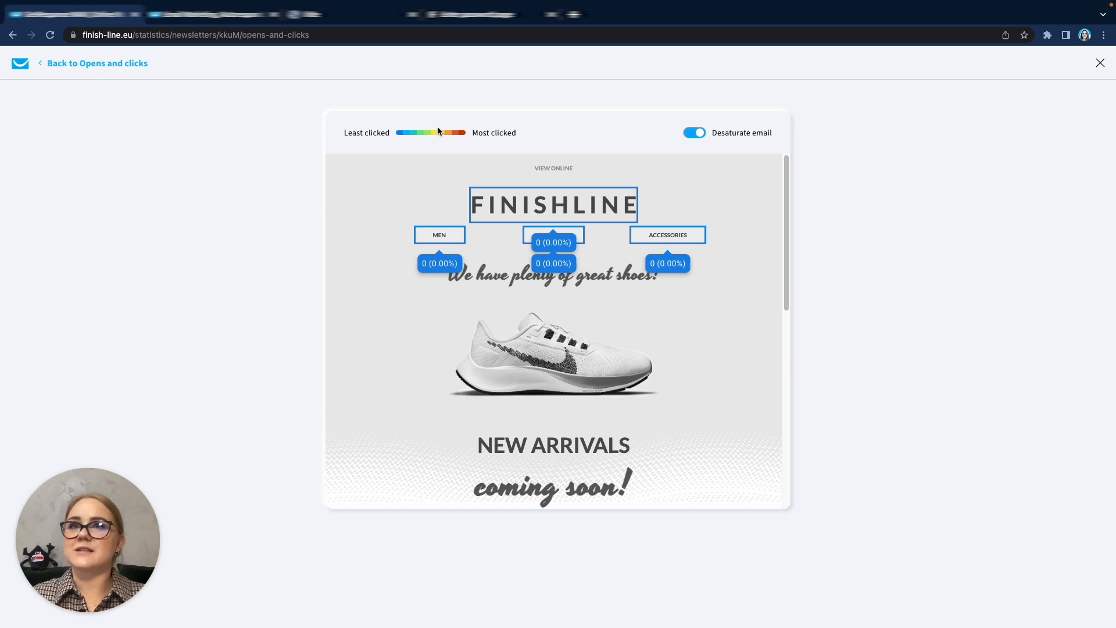
pyautogui.click(87, 64)
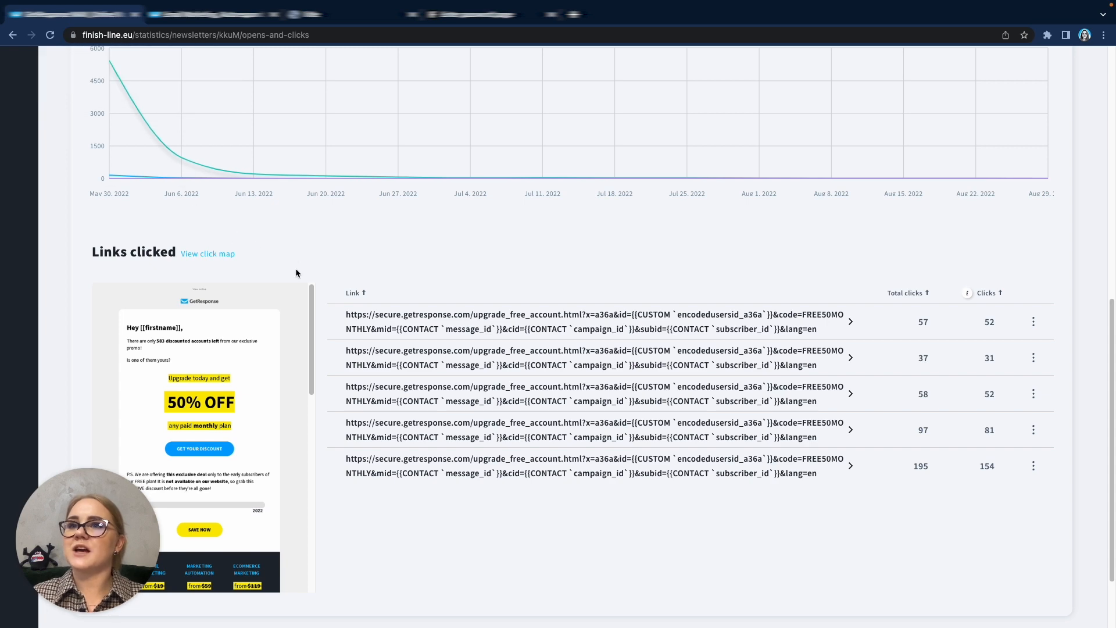
pyautogui.scroll(-3, 295, 272)
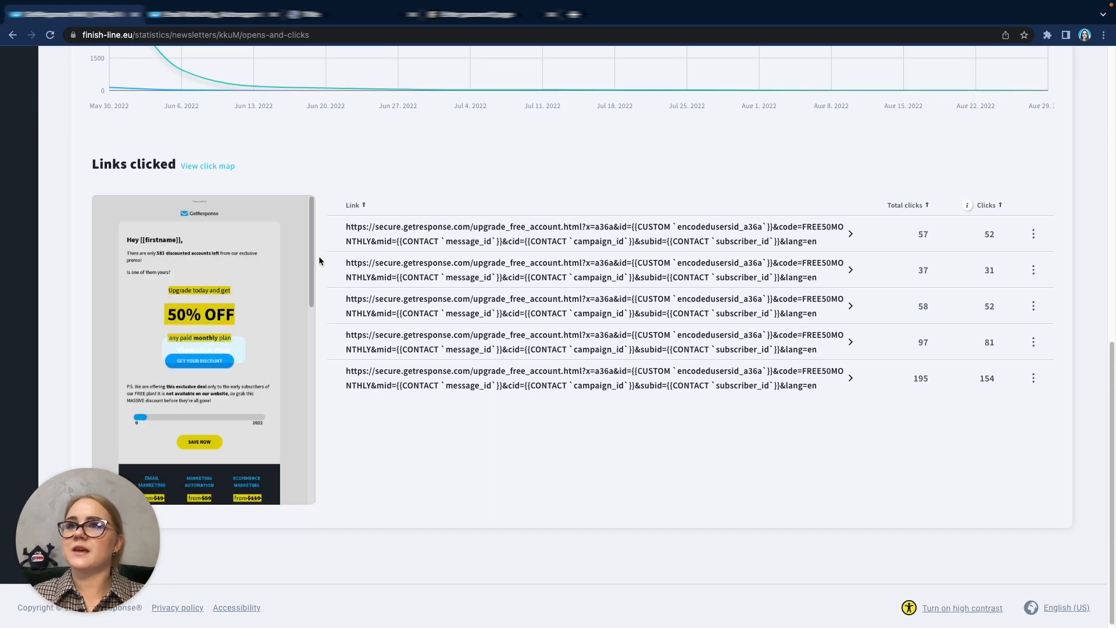
pyautogui.scroll(10, 317, 257)
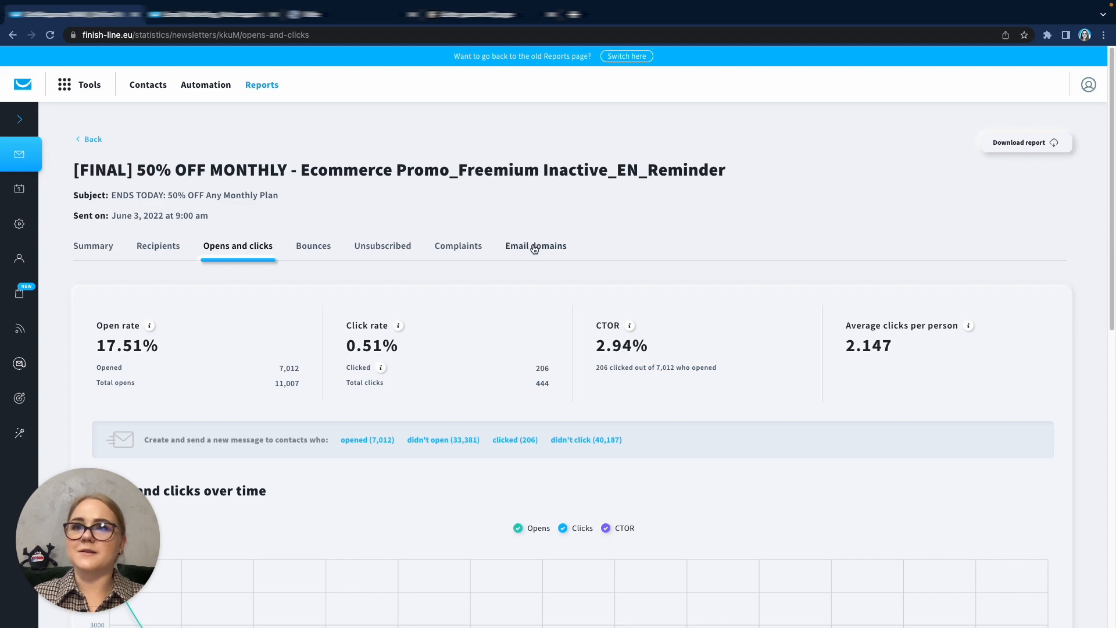
# Step: Return to the overall Email marketing report and examine its charts for bounces, unsubscribes and spam complaints over time
pyautogui.click(103, 141)
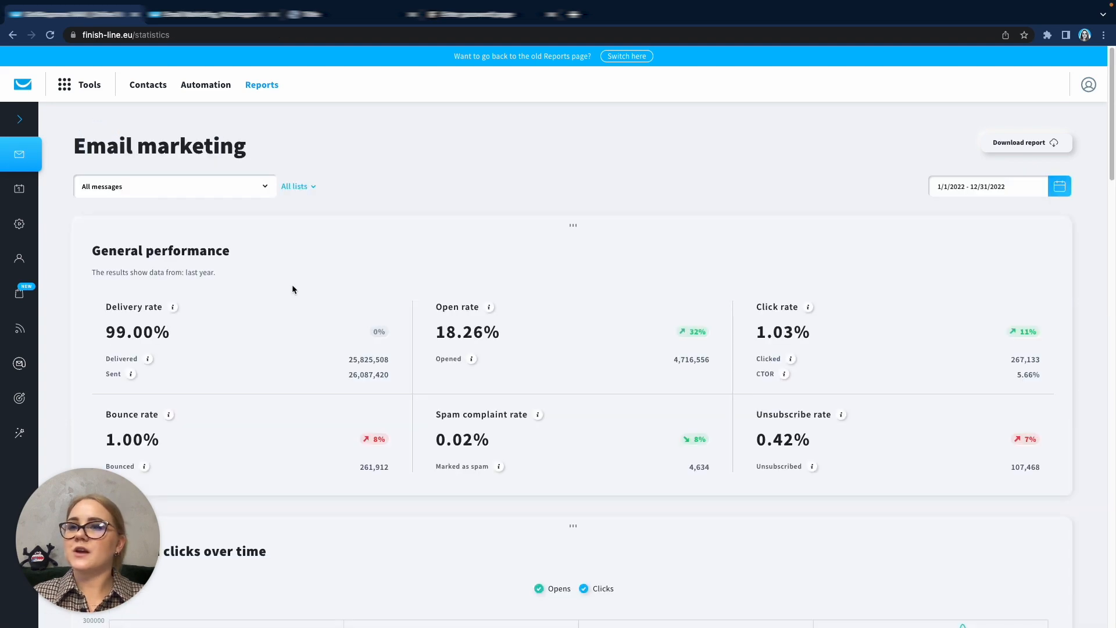
pyautogui.scroll(-10, 312, 313)
pyautogui.scroll(-12, 312, 313)
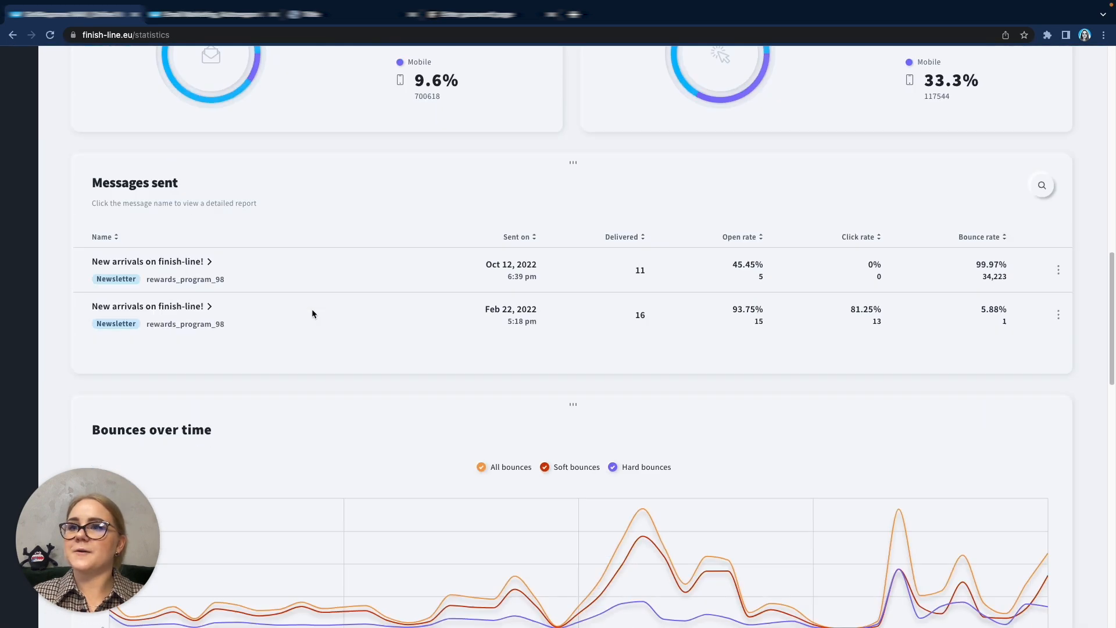
pyautogui.scroll(-3, 312, 314)
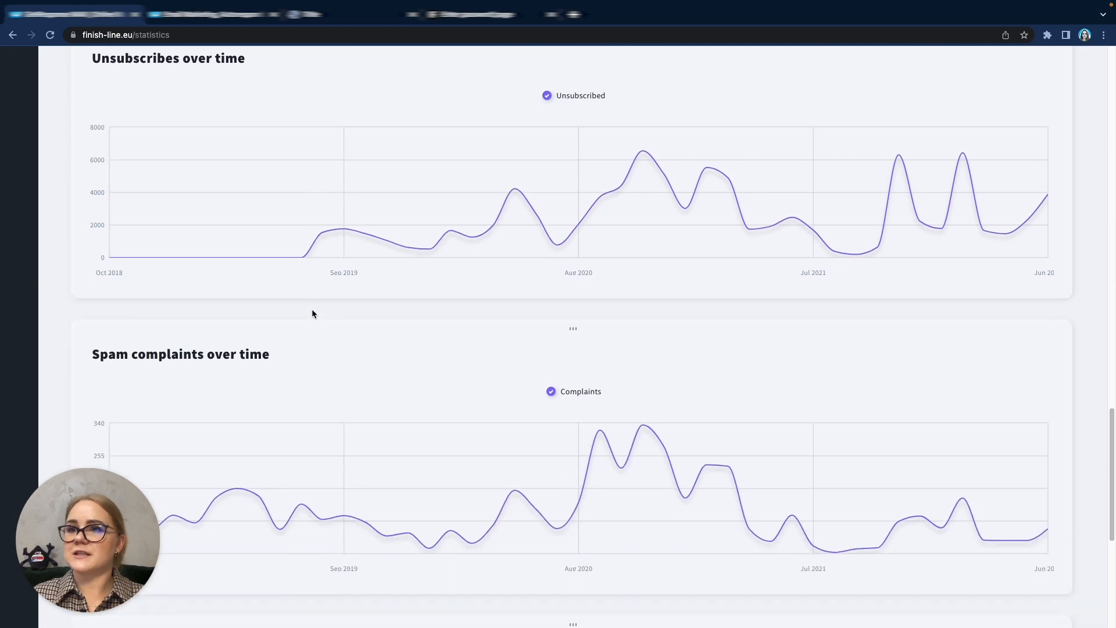
pyautogui.scroll(12, 311, 314)
pyautogui.scroll(10, 312, 314)
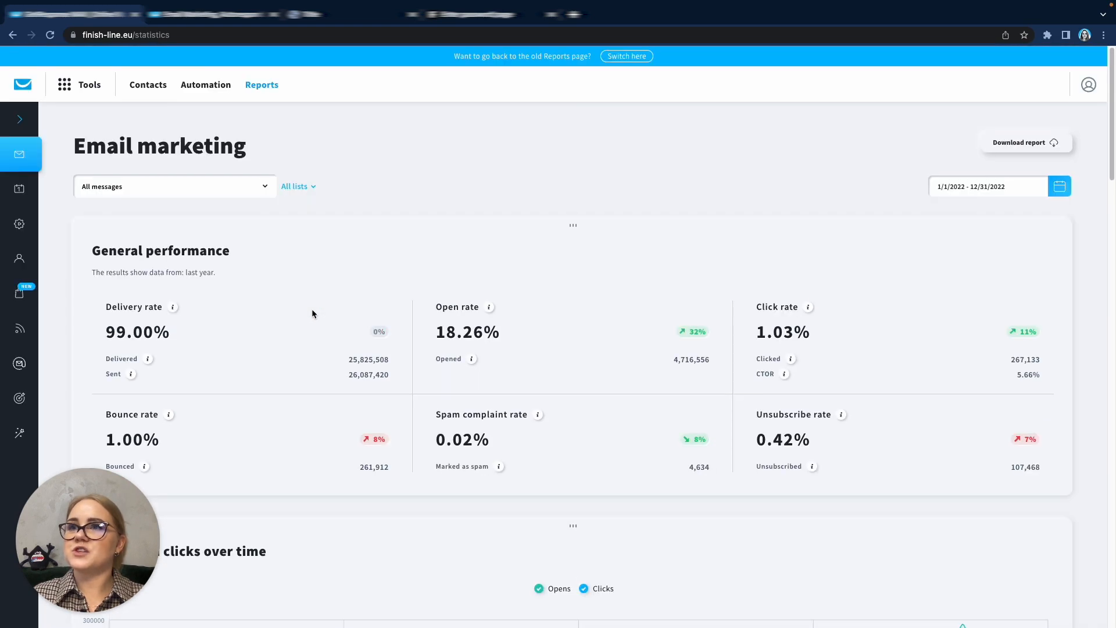
# Step: Open the Automation messages report and examine its general performance and the list of sent automation messages
pyautogui.click(20, 225)
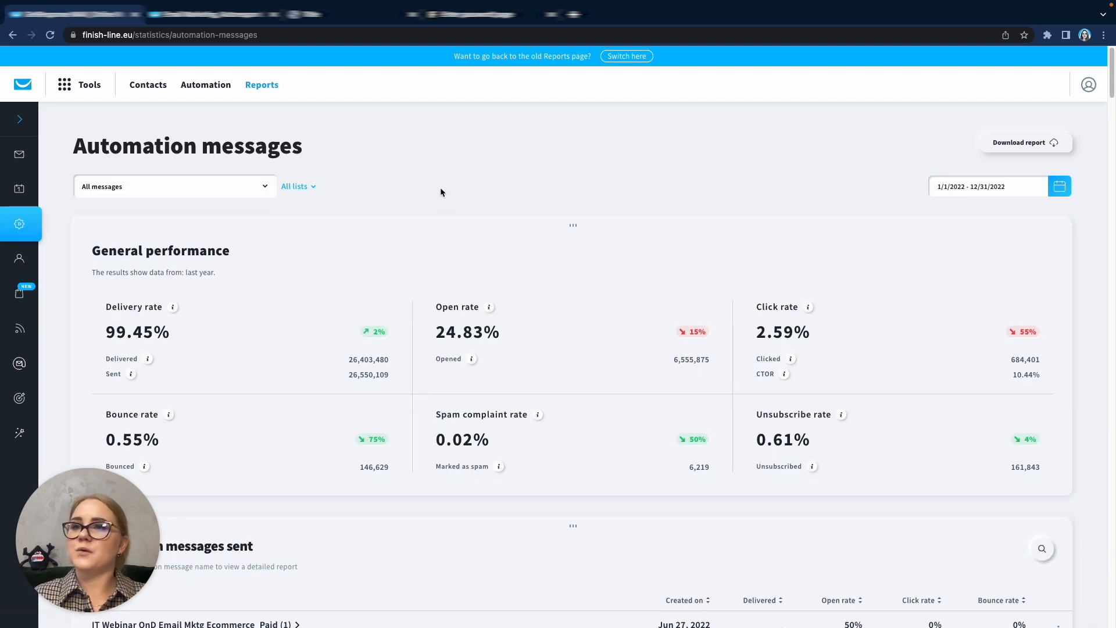
pyautogui.scroll(-3, 461, 261)
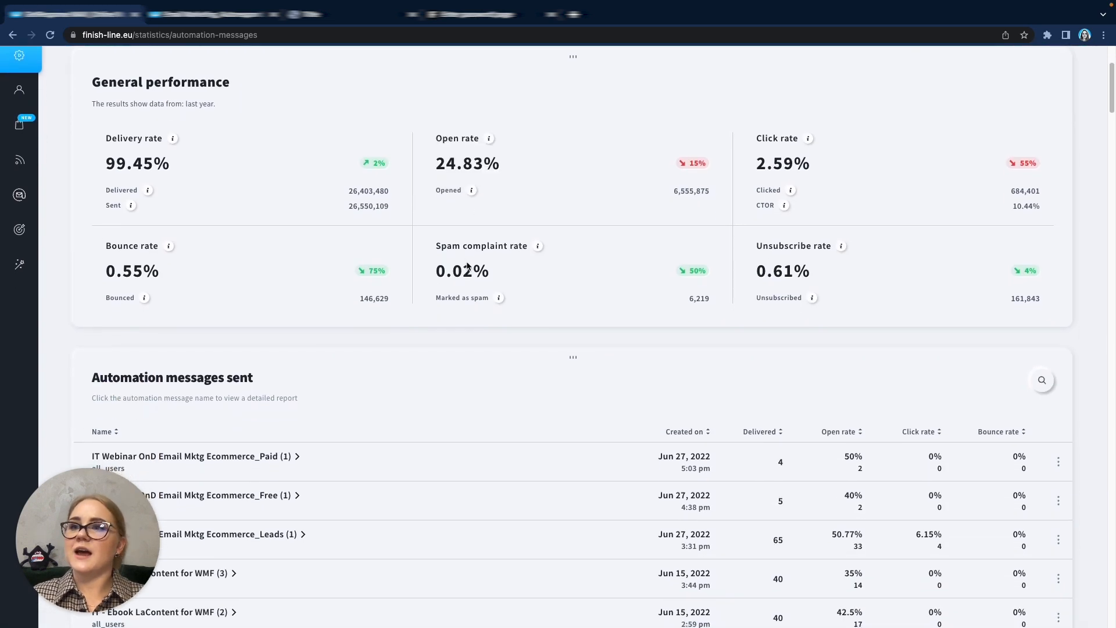
pyautogui.scroll(4, 466, 254)
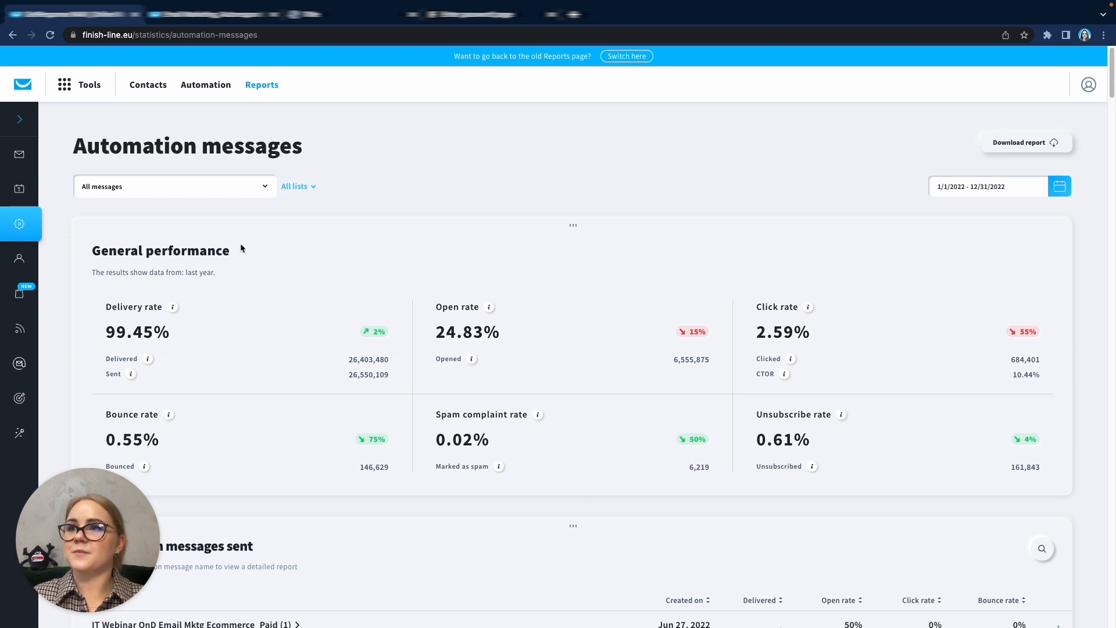
# Step: Open the Contacts report and examine contact trends, list trends and how new contacts were added
pyautogui.click(33, 259)
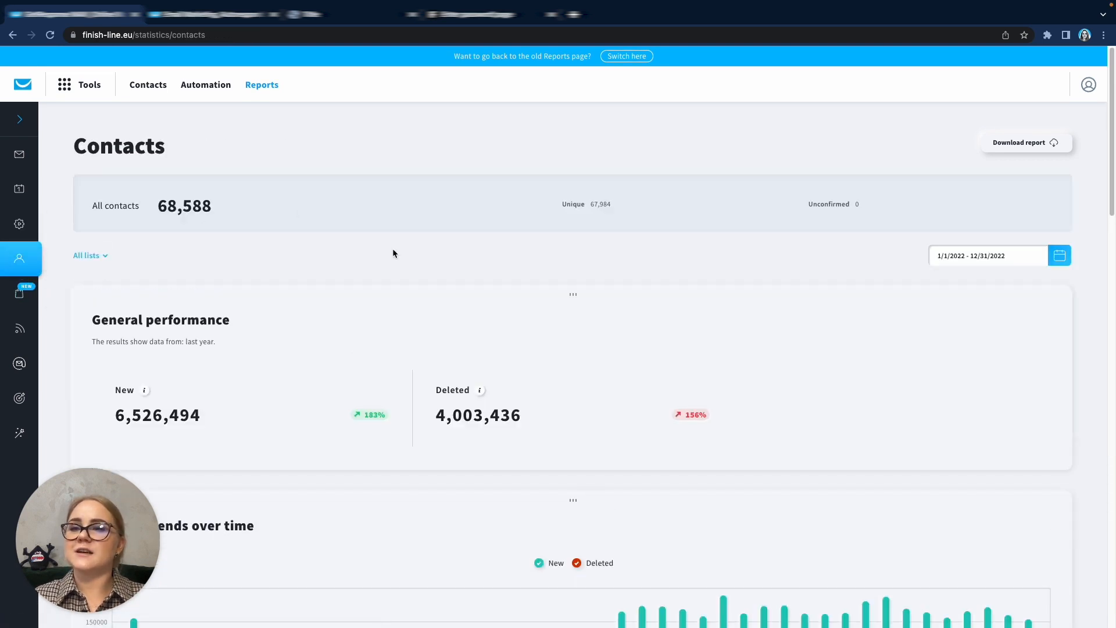
pyautogui.scroll(-5, 330, 289)
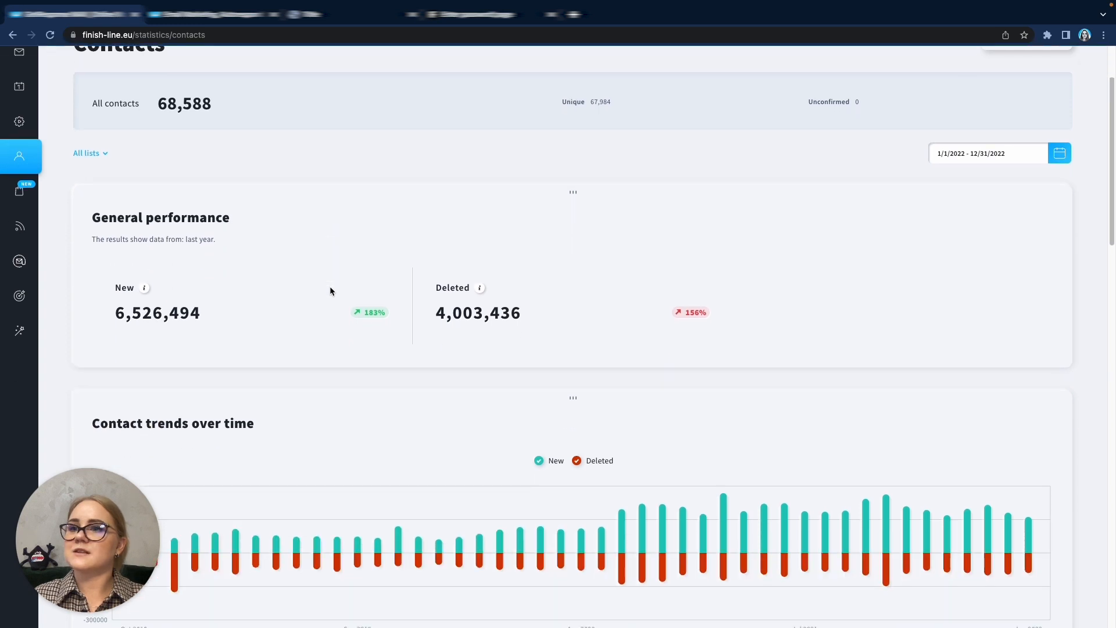
pyautogui.scroll(-9, 330, 291)
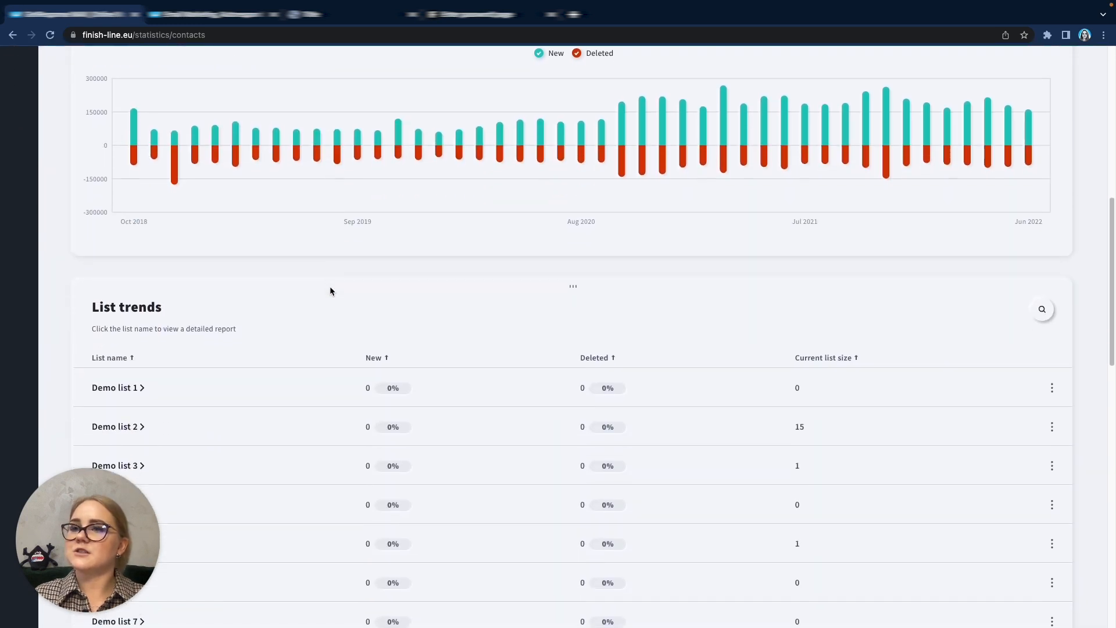
pyautogui.scroll(-8, 330, 291)
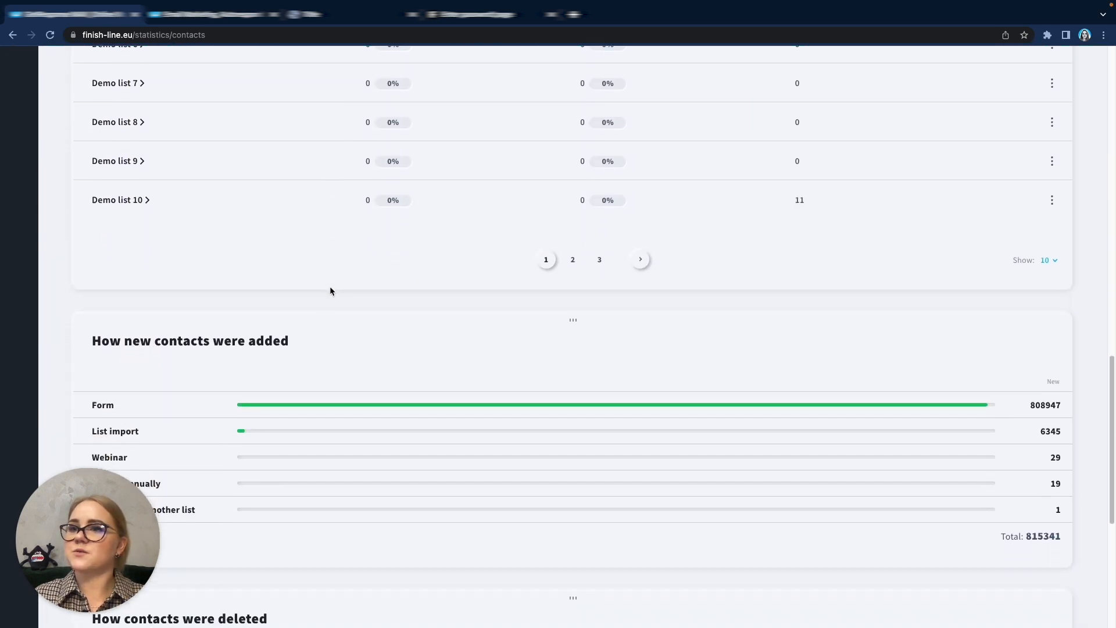
pyautogui.scroll(20, 330, 291)
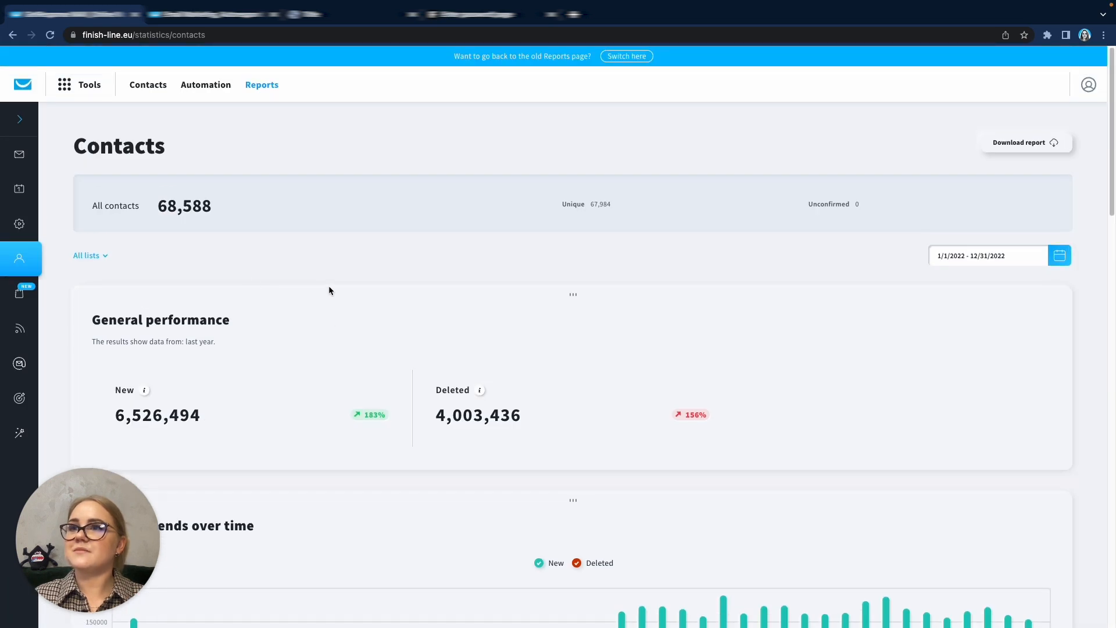
# Step: Examine the Ecommerce report's general performance and orders chart, and open the form for creating a custom report
pyautogui.click(20, 300)
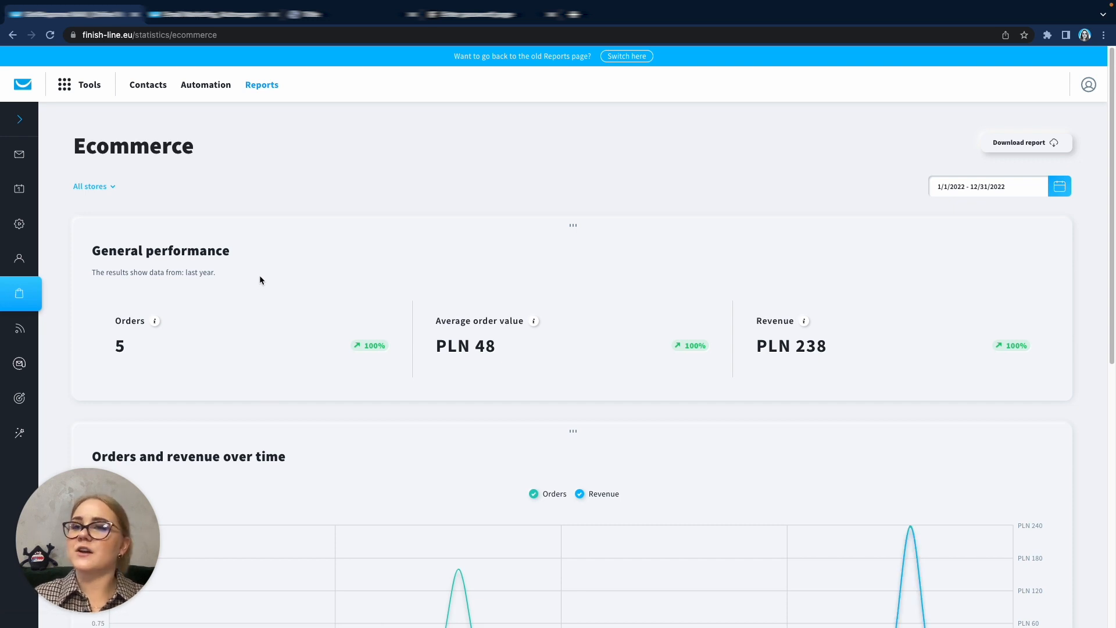
pyautogui.scroll(-3, 274, 295)
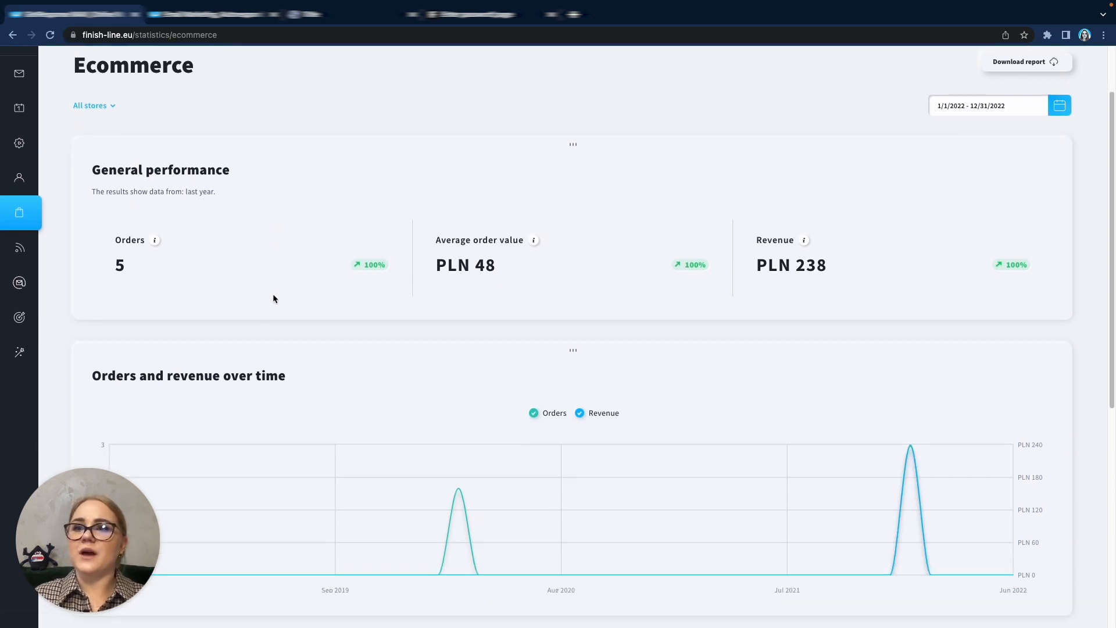
pyautogui.scroll(3, 275, 298)
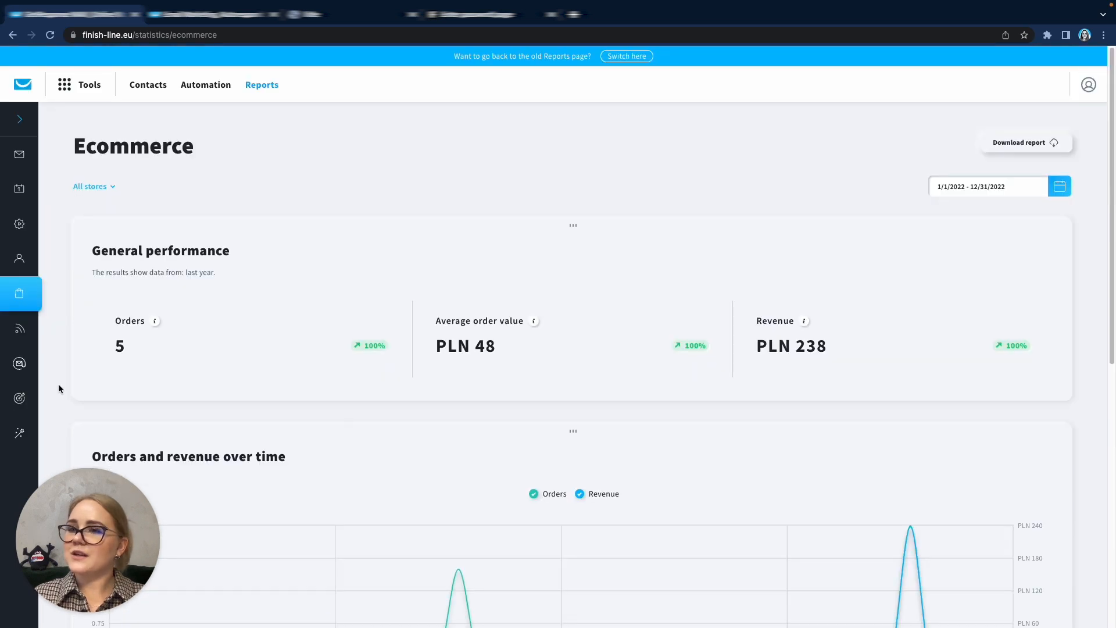
pyautogui.click(24, 432)
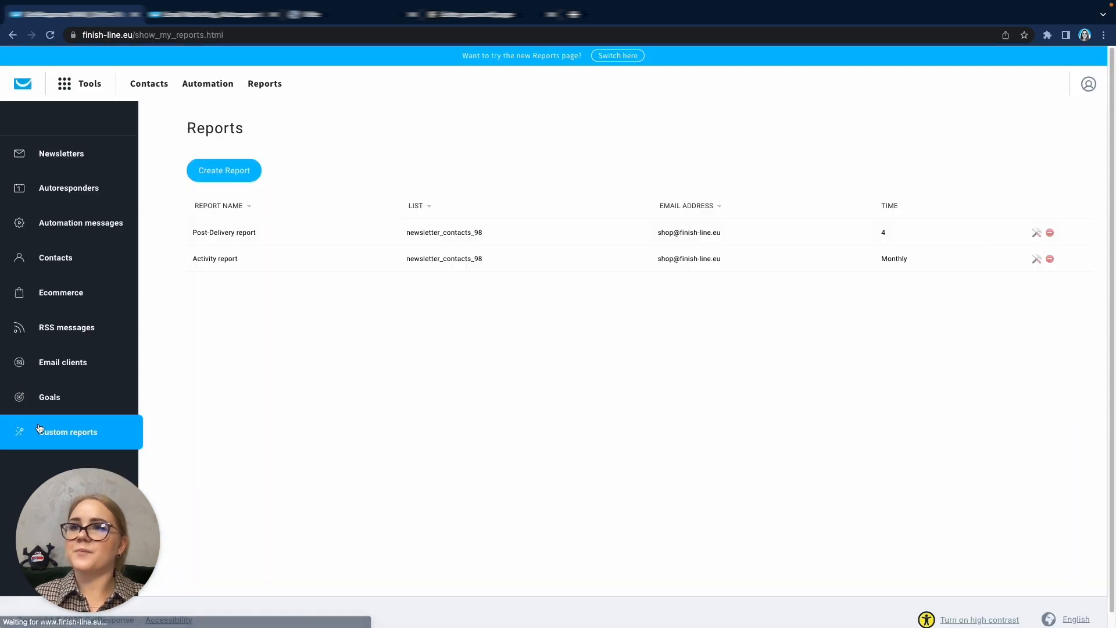
pyautogui.click(207, 178)
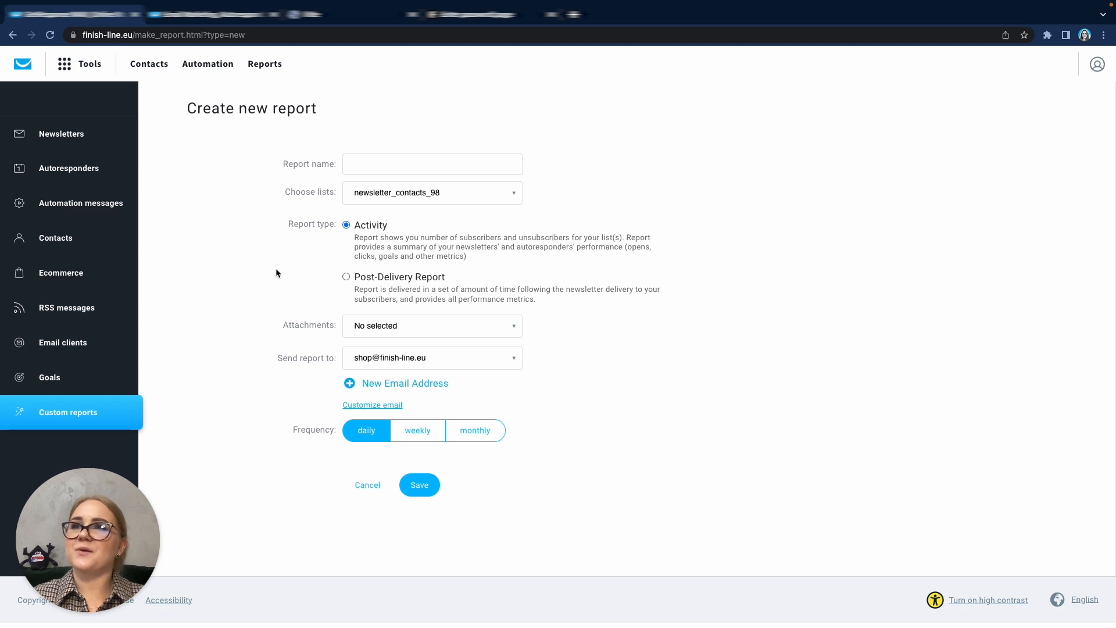
# Step: Start a new order confirmation email among the quick transactional emails in Ecommerce tools
pyautogui.click(87, 65)
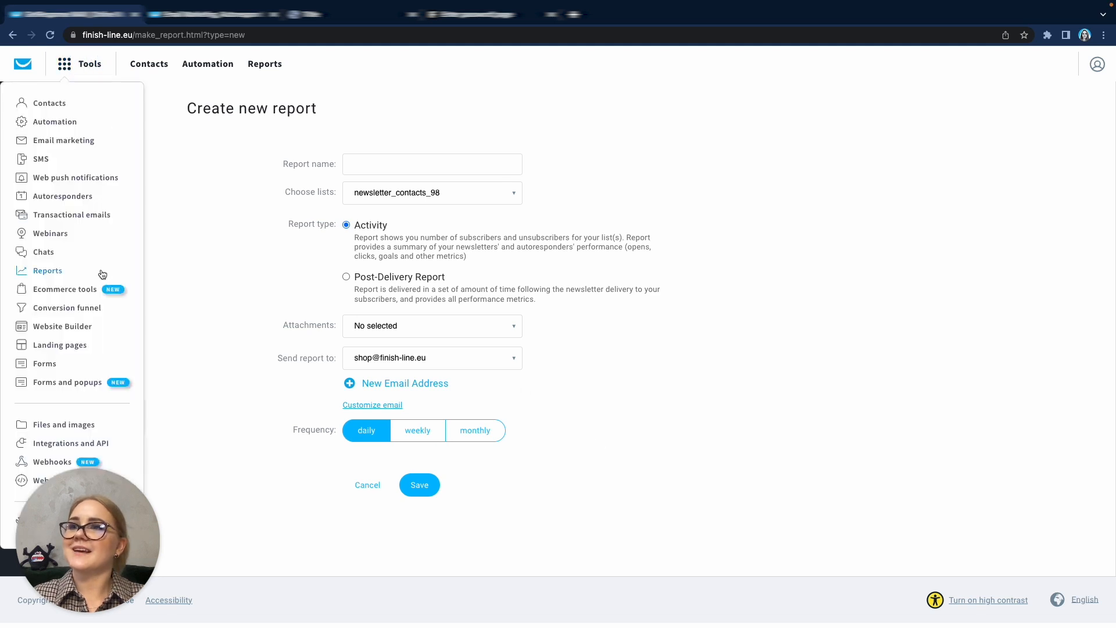
pyautogui.click(82, 295)
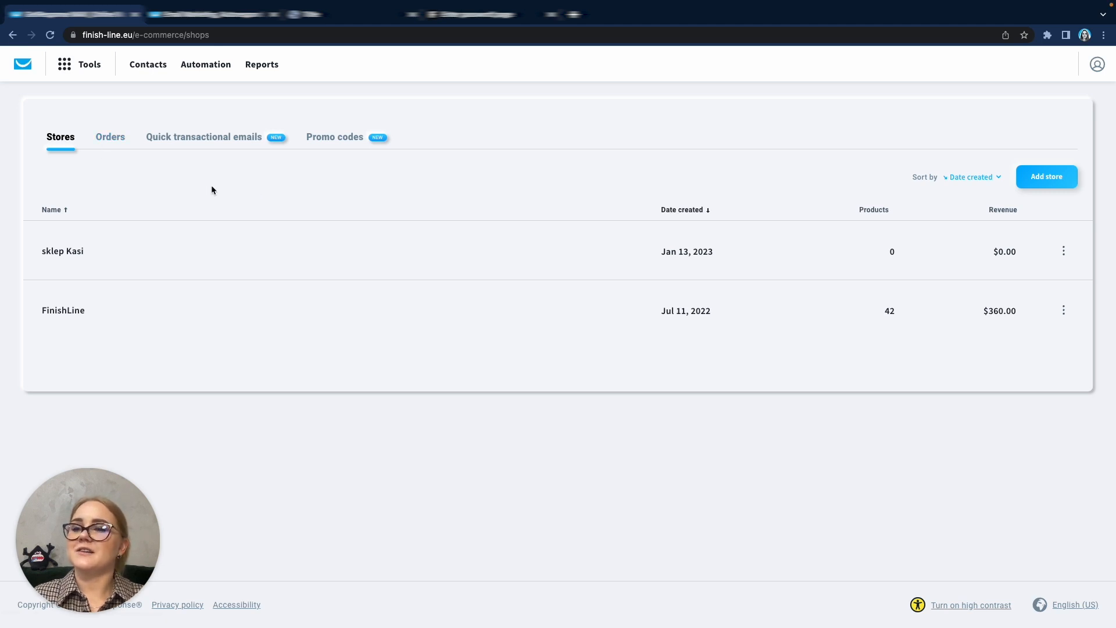
pyautogui.click(207, 138)
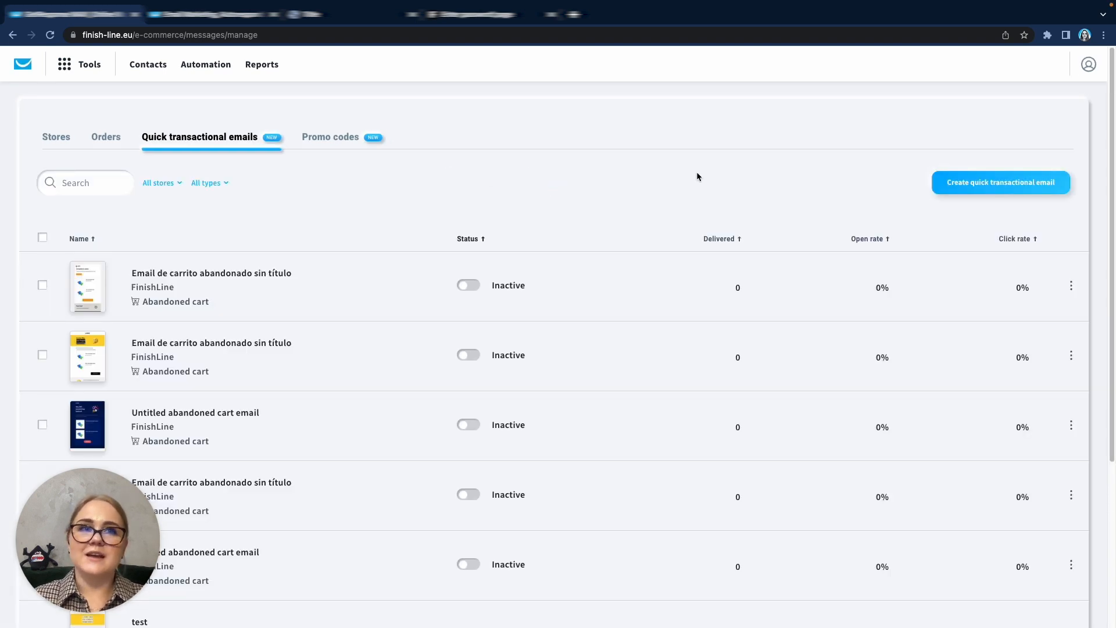
pyautogui.click(959, 184)
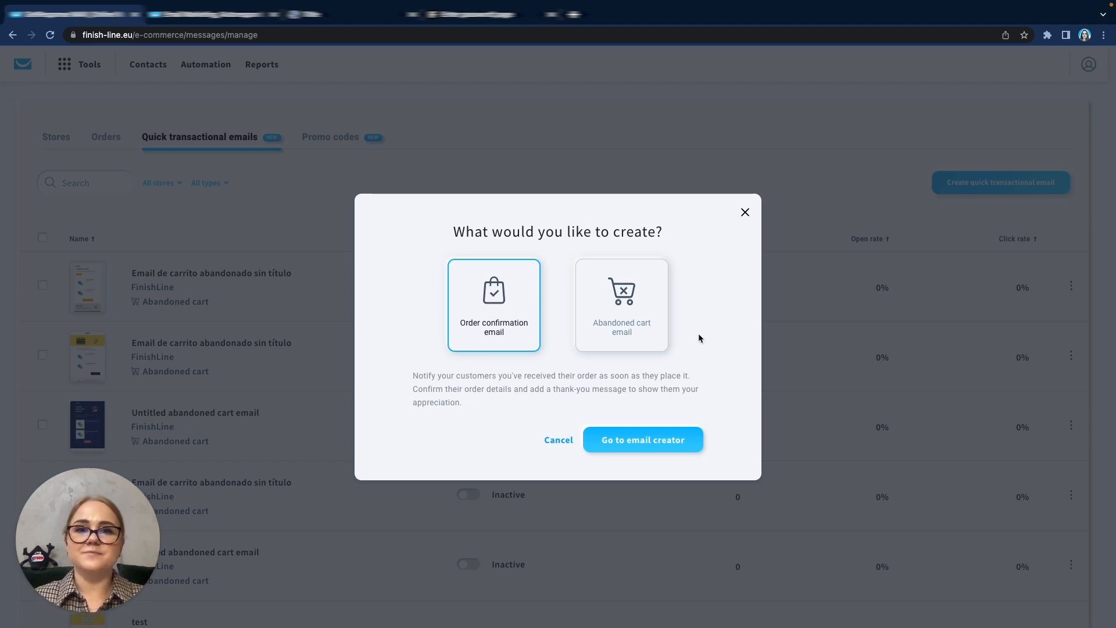
pyautogui.click(662, 447)
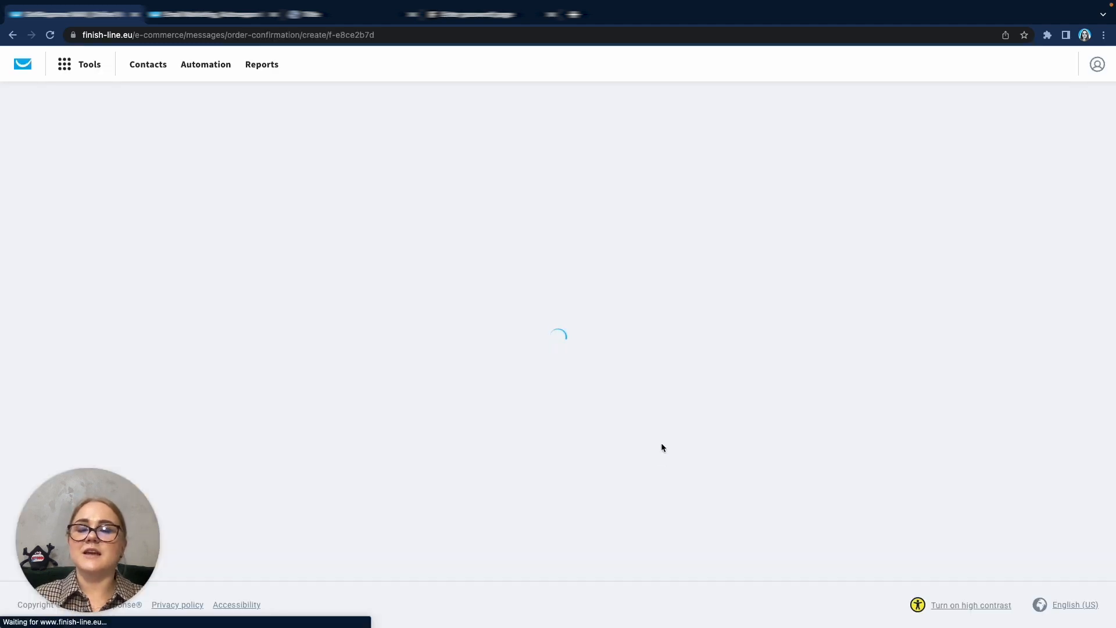
# Step: View the predesigned templates for the order confirmation email, and leave the unsaved email to look at the promo codes
pyautogui.scroll(-5, 623, 437)
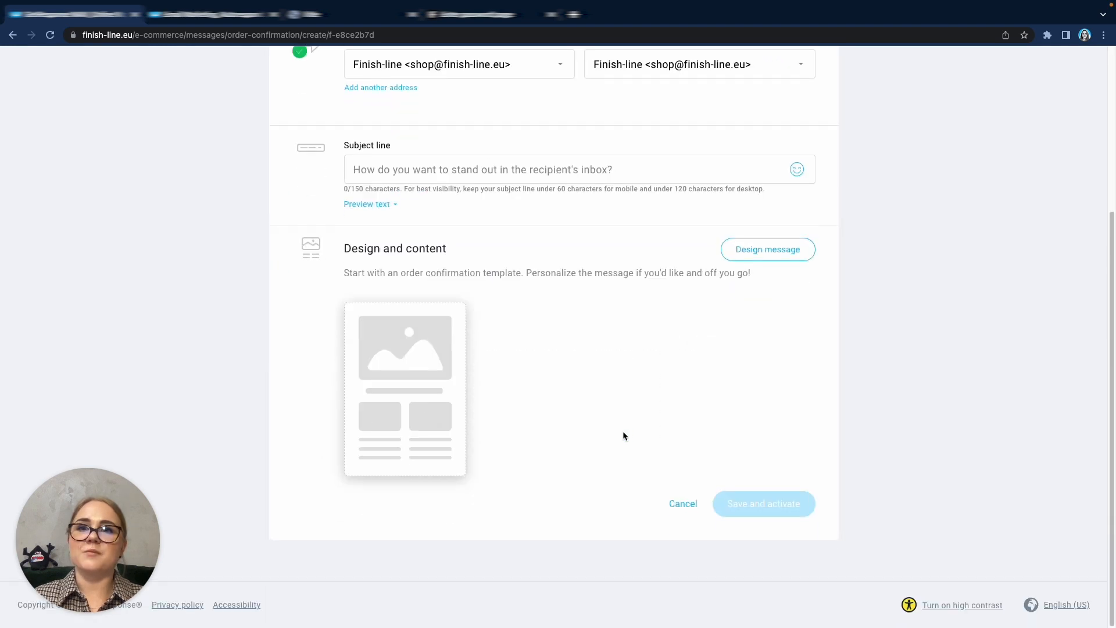
pyautogui.click(749, 259)
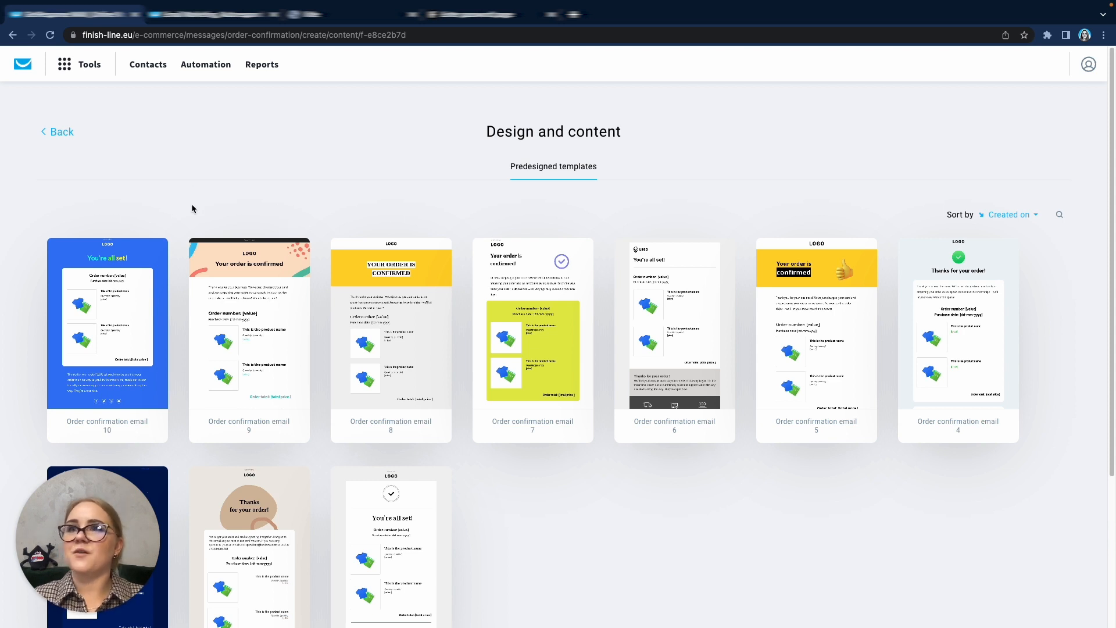
pyautogui.click(51, 133)
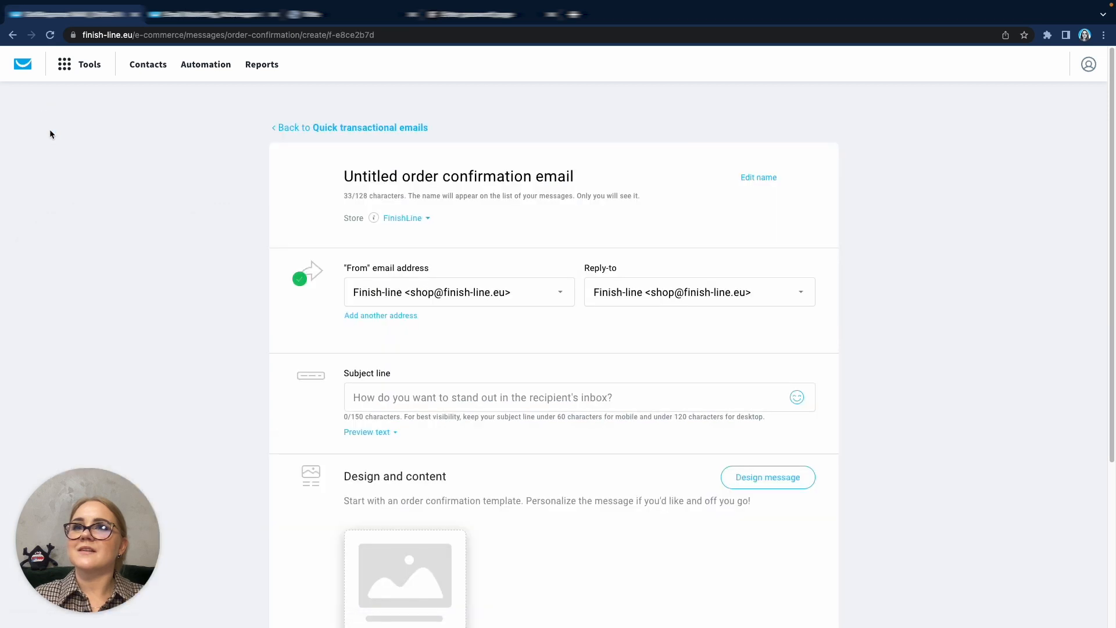
pyautogui.click(301, 128)
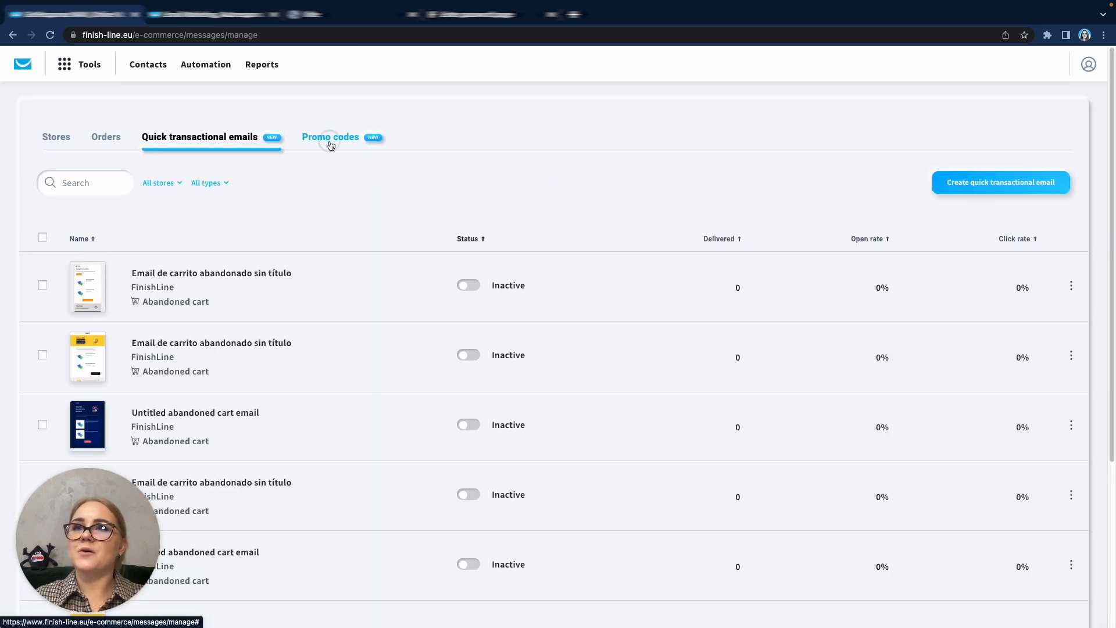
pyautogui.click(326, 142)
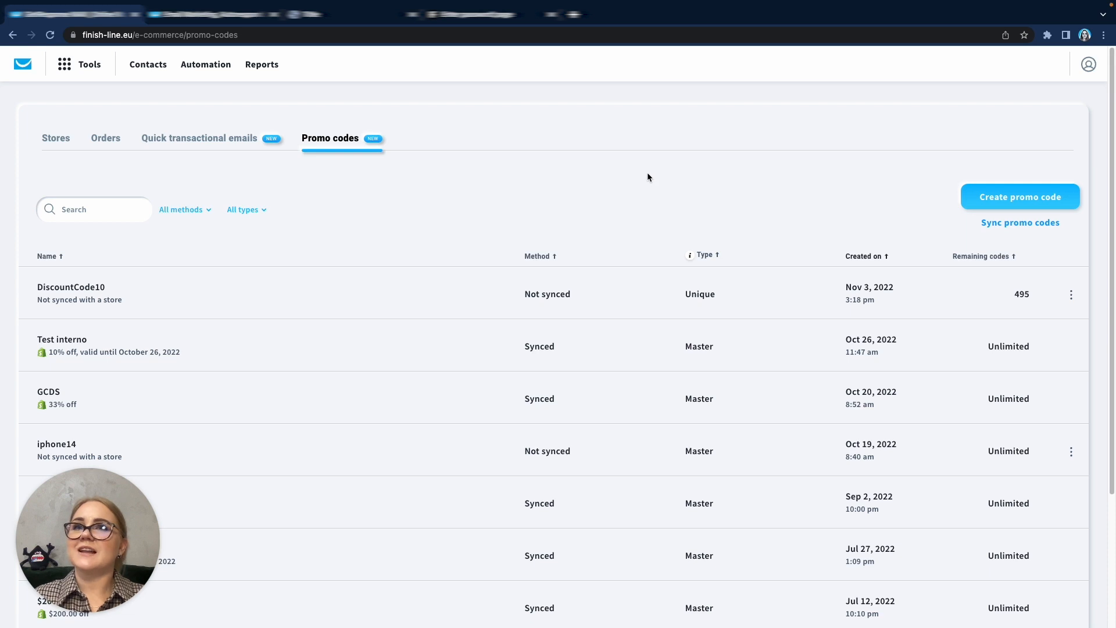
# Step: Open Integrations and API, and review the connected services, plugins and the API key page
pyautogui.click(79, 65)
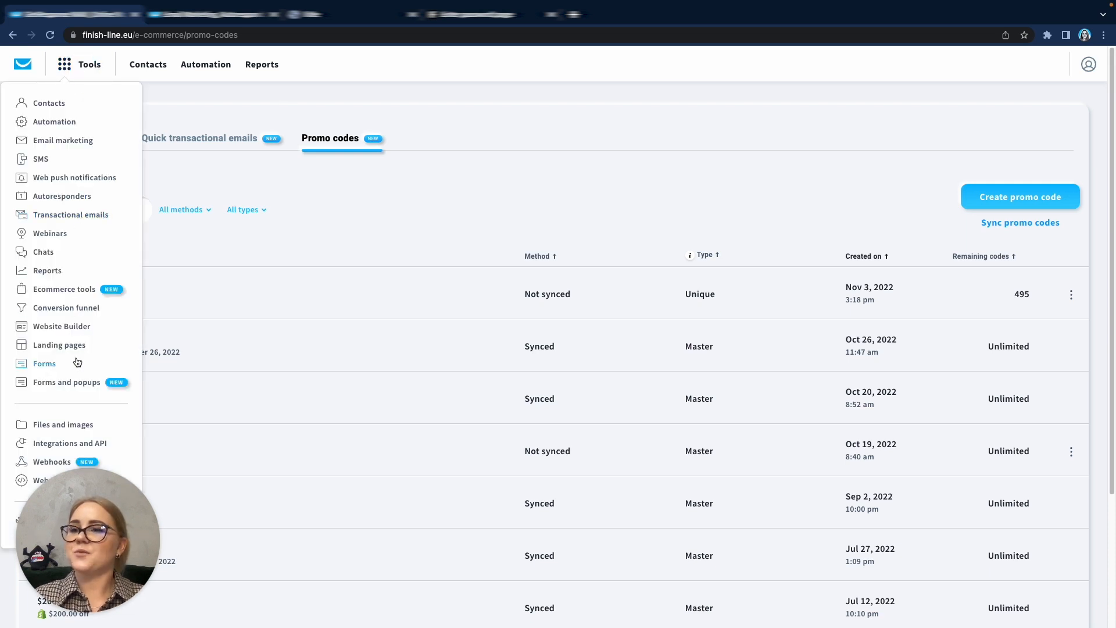
pyautogui.scroll(-1, 76, 364)
pyautogui.click(97, 420)
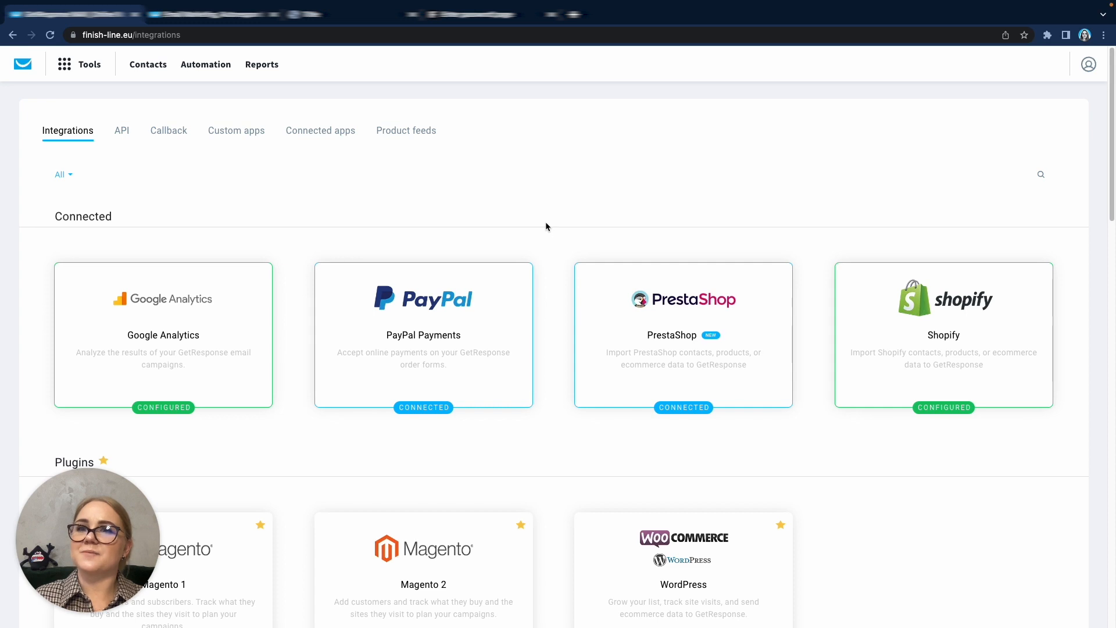
pyautogui.scroll(-1, 545, 232)
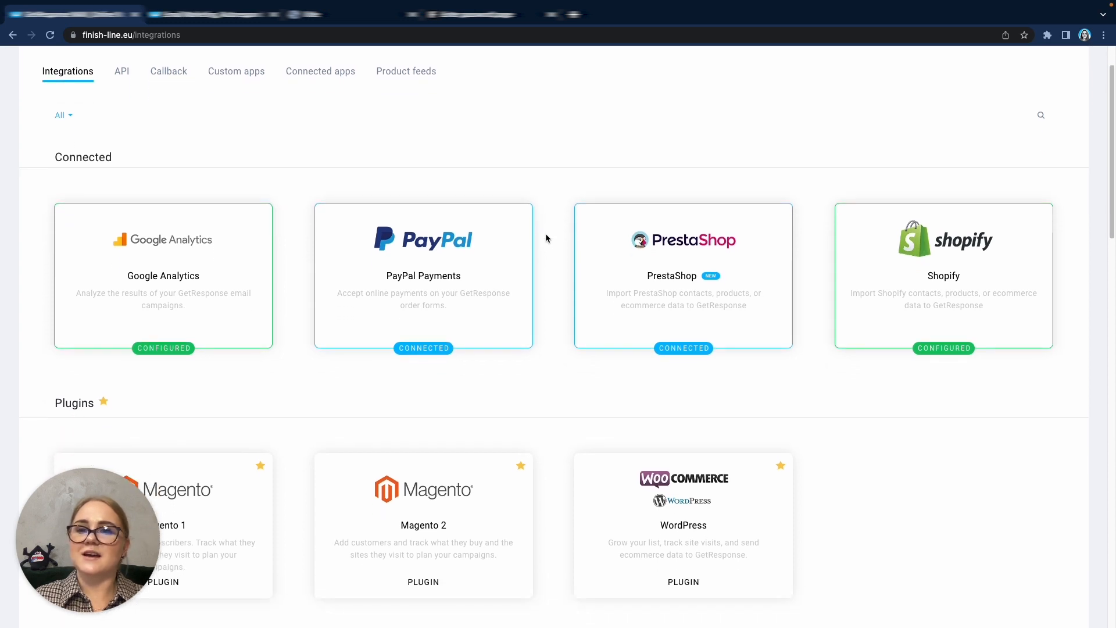
pyautogui.scroll(1, 547, 240)
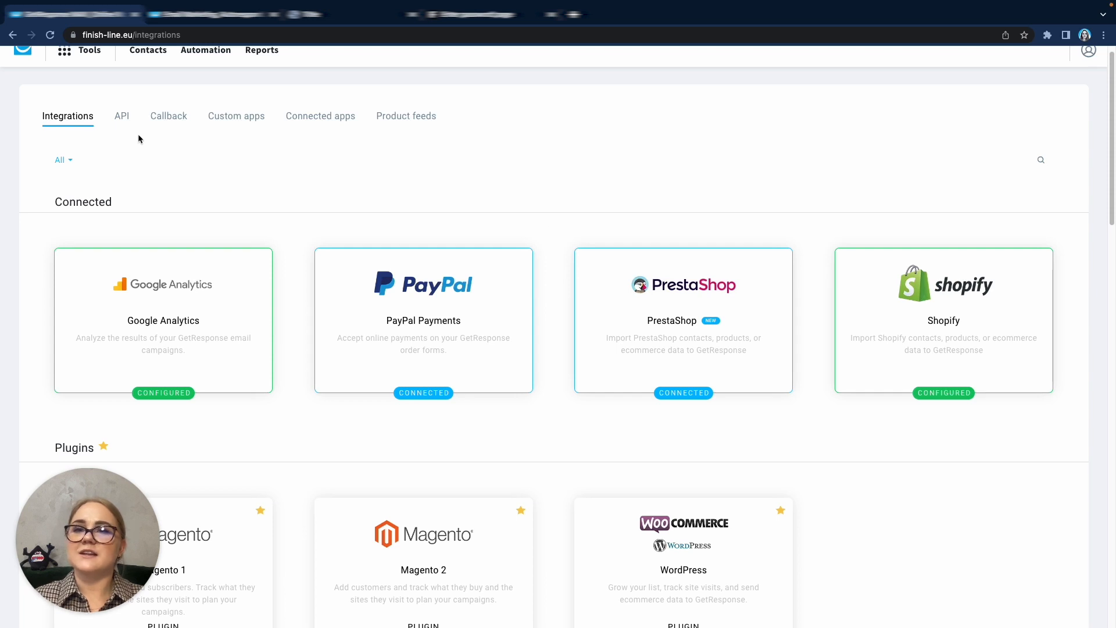
pyautogui.click(125, 118)
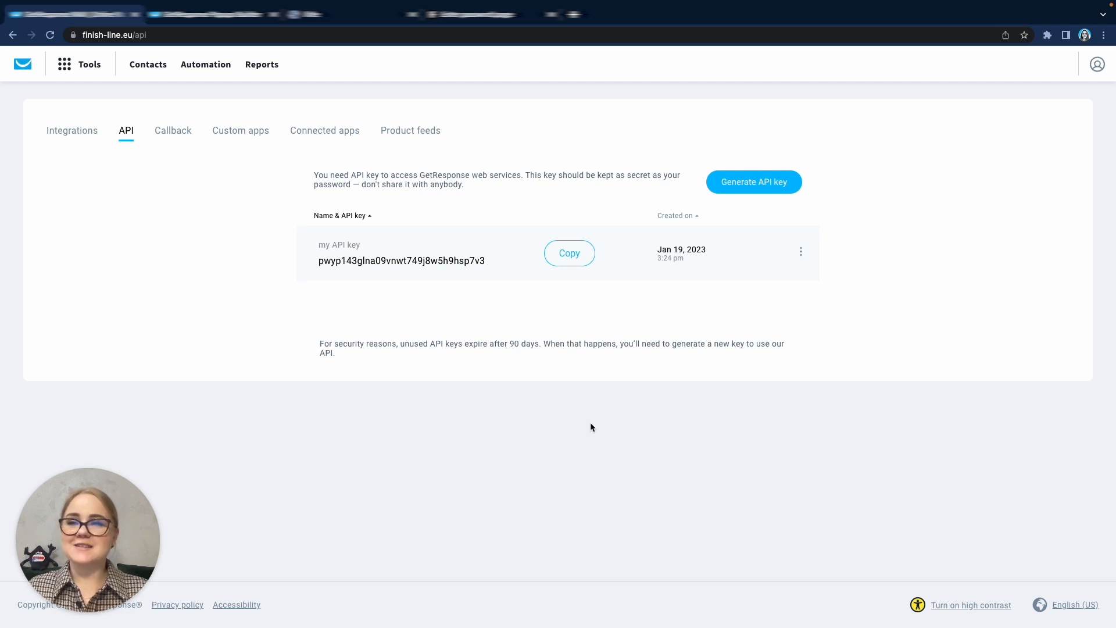
# Step: Create a new automation workflow built from scratch
pyautogui.click(195, 70)
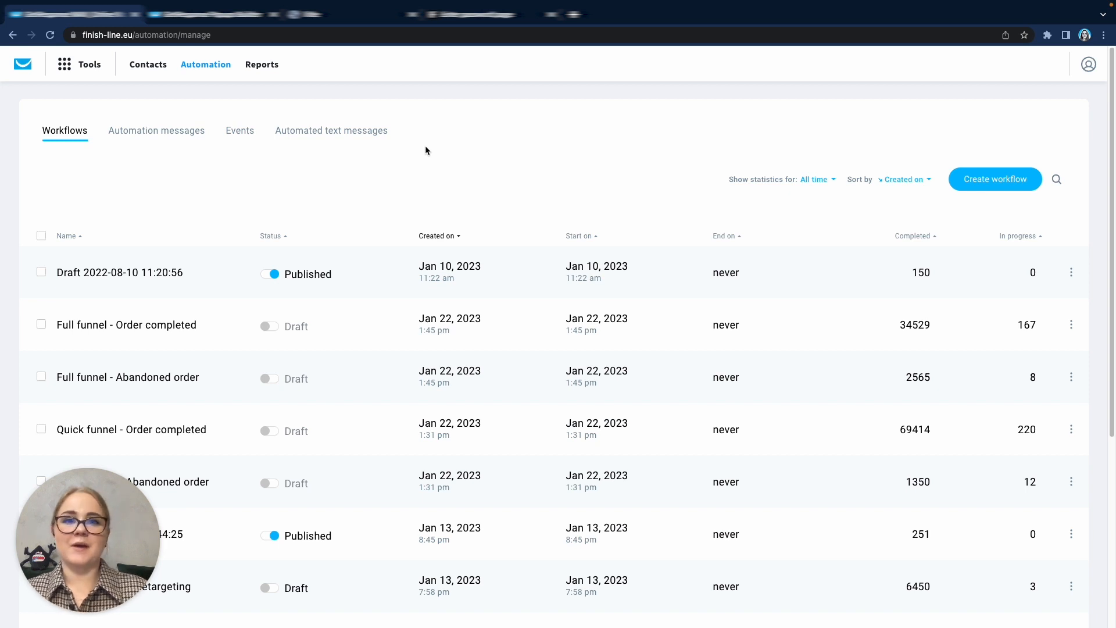
pyautogui.click(1013, 179)
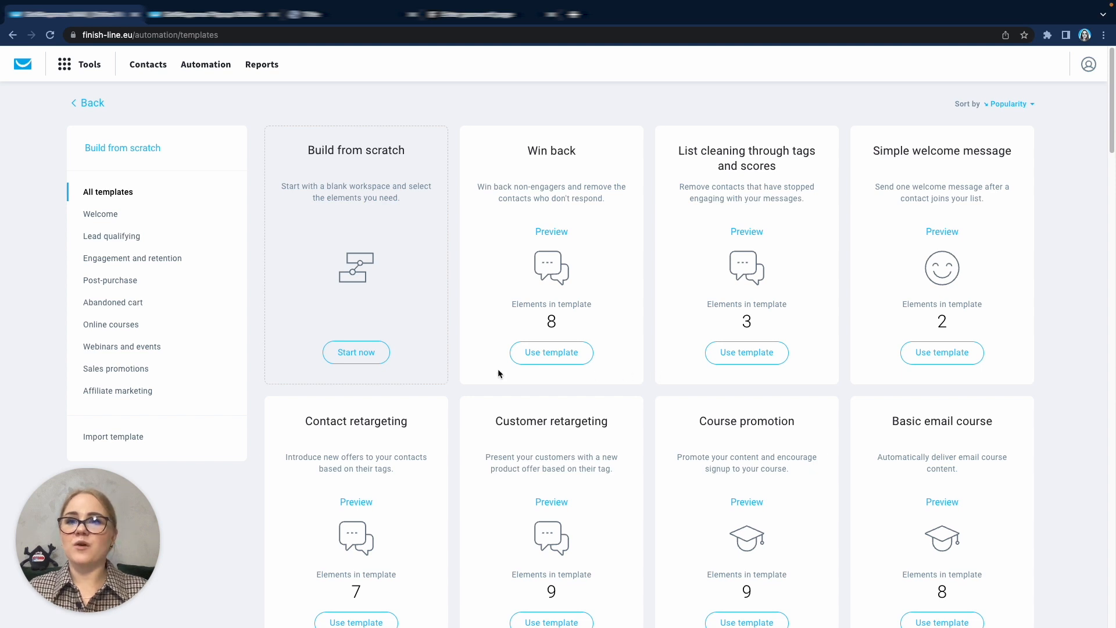
pyautogui.click(358, 353)
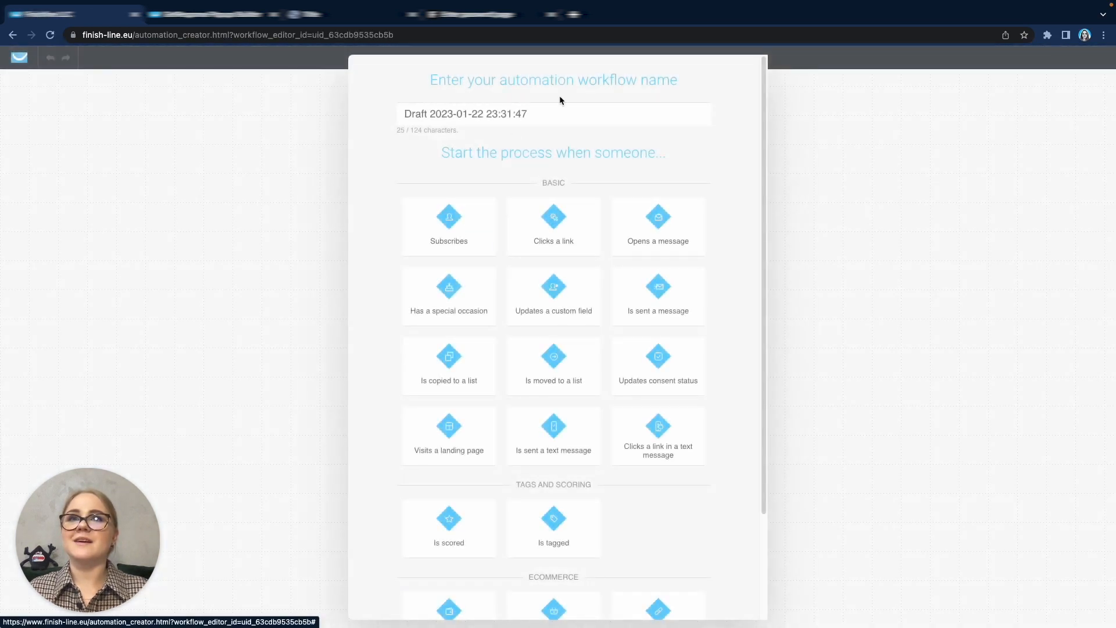
# Step: Name the workflow "Name" and start it with the Subscribes condition
pyautogui.click(546, 111)
pyautogui.moveTo(546, 111); pyautogui.dragTo(393, 115)
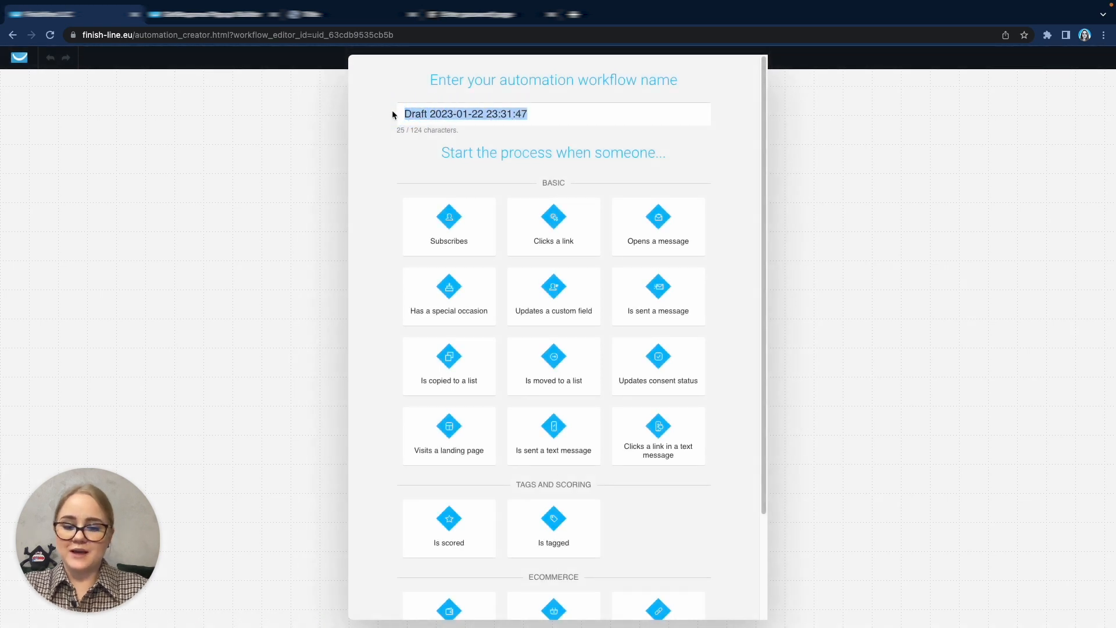
pyautogui.press('BackSpace')
pyautogui.write('Name')
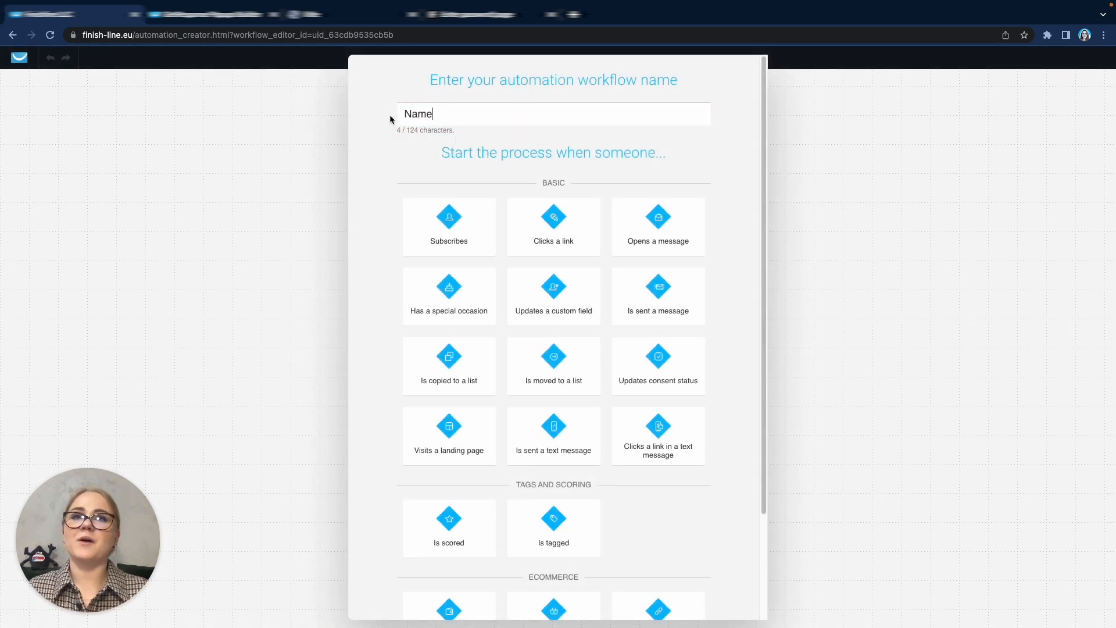
pyautogui.click(480, 240)
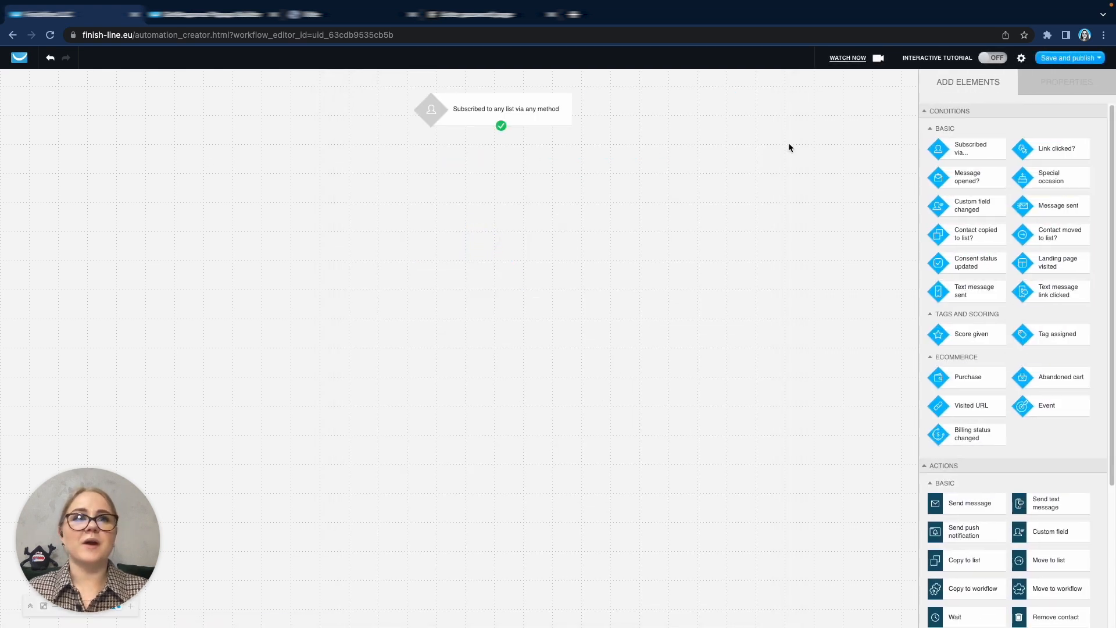
# Step: Look through the conditions, actions and filters available as workflow elements
pyautogui.scroll(-3, 962, 384)
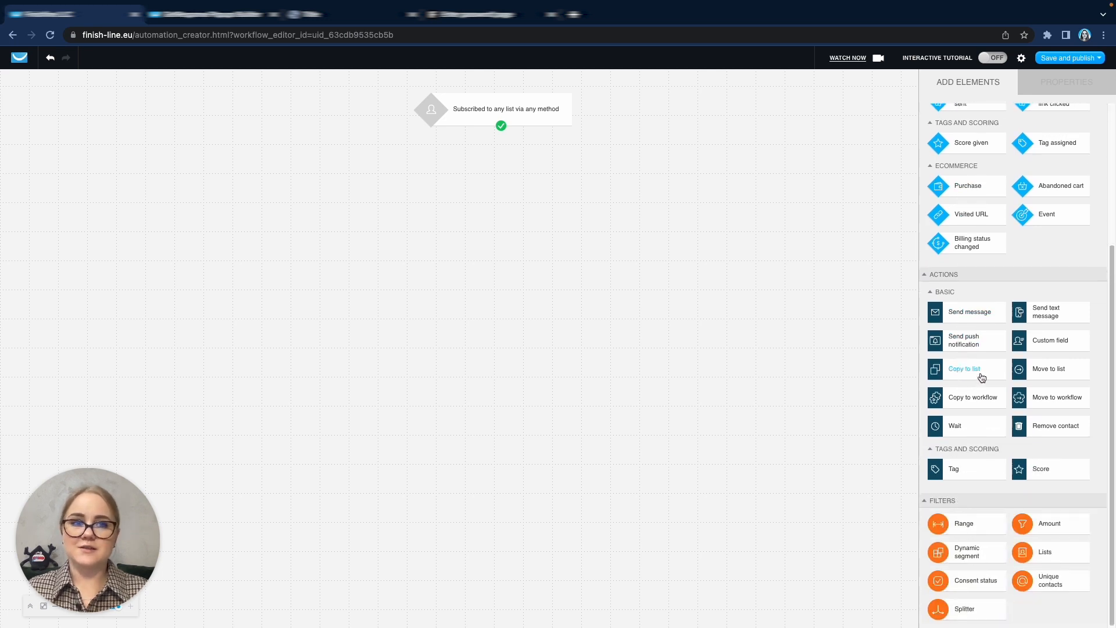
pyautogui.scroll(3, 988, 375)
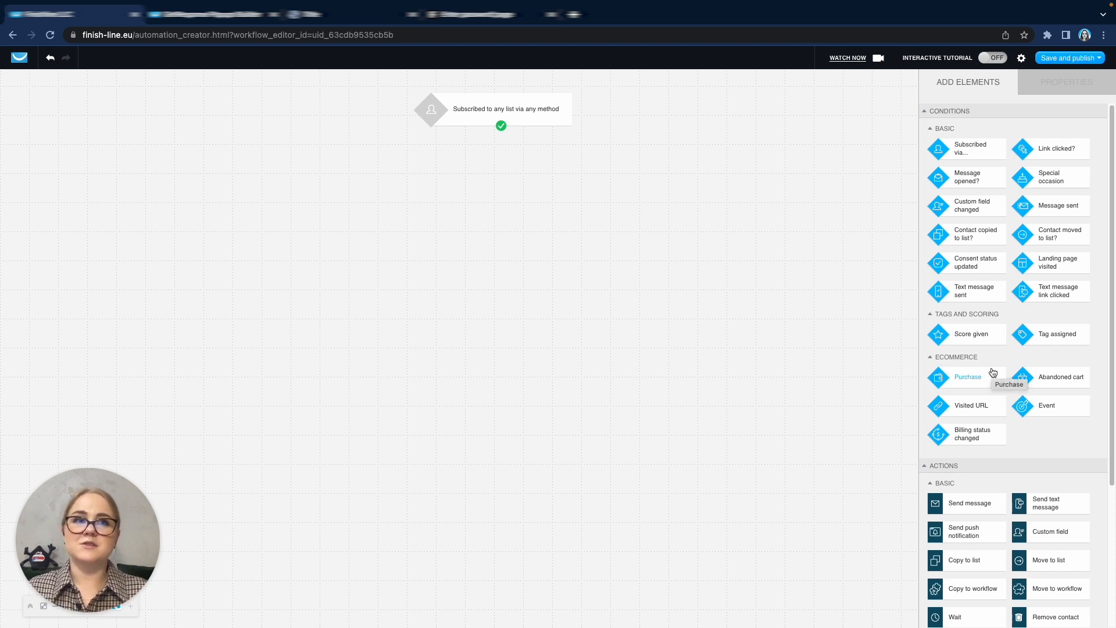
pyautogui.scroll(-3, 993, 372)
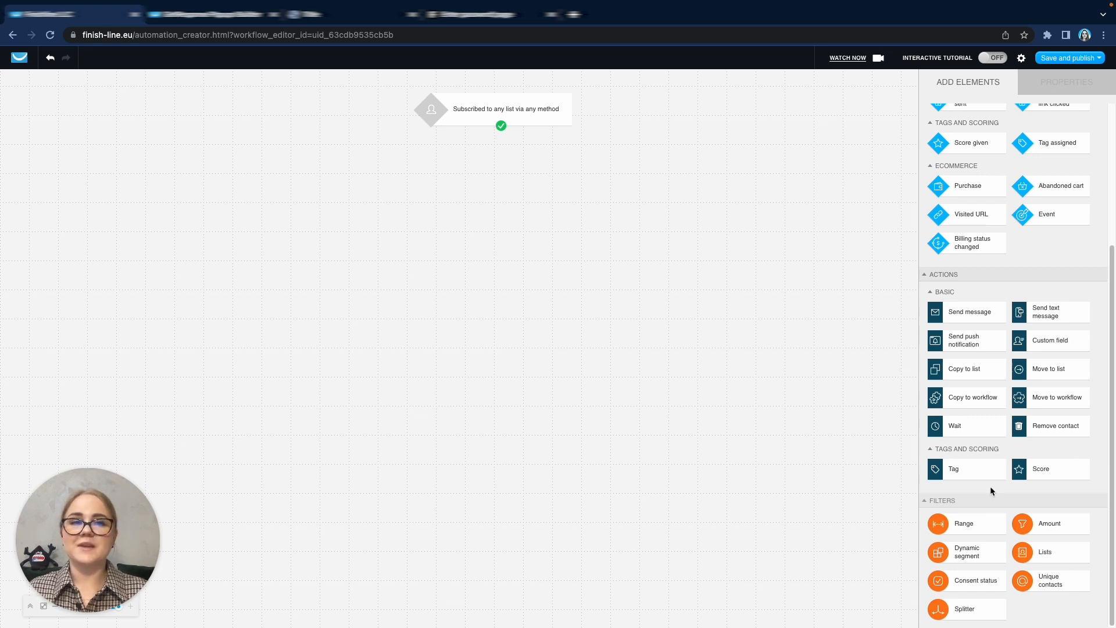
pyautogui.scroll(3, 995, 366)
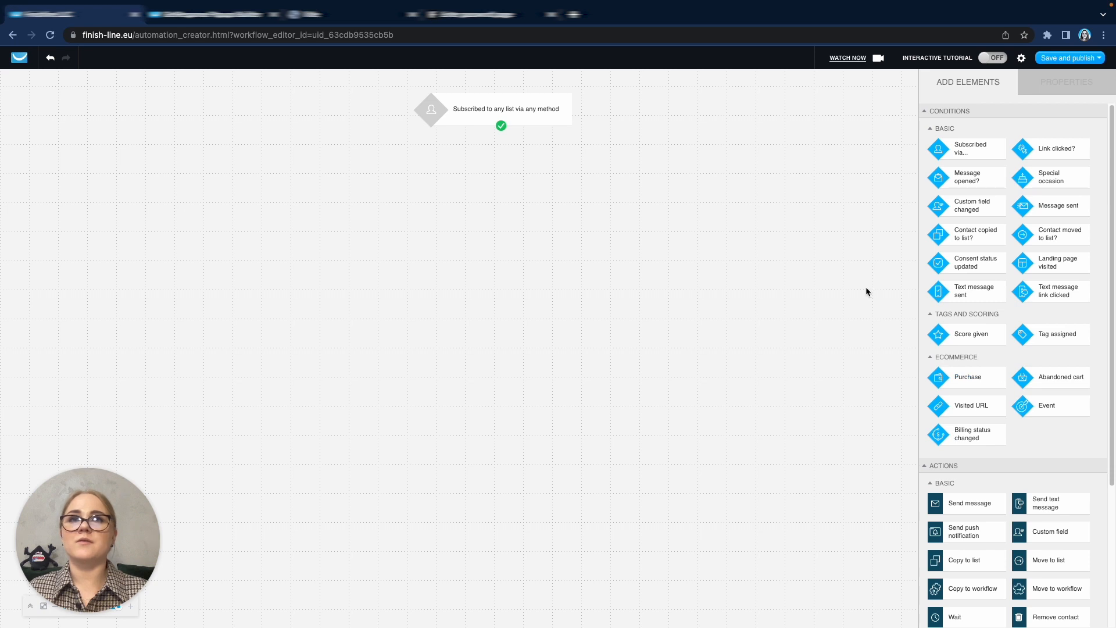
# Step: Move the subscription condition slightly down the canvas and view its subscription method options
pyautogui.moveTo(550, 115); pyautogui.dragTo(543, 135)
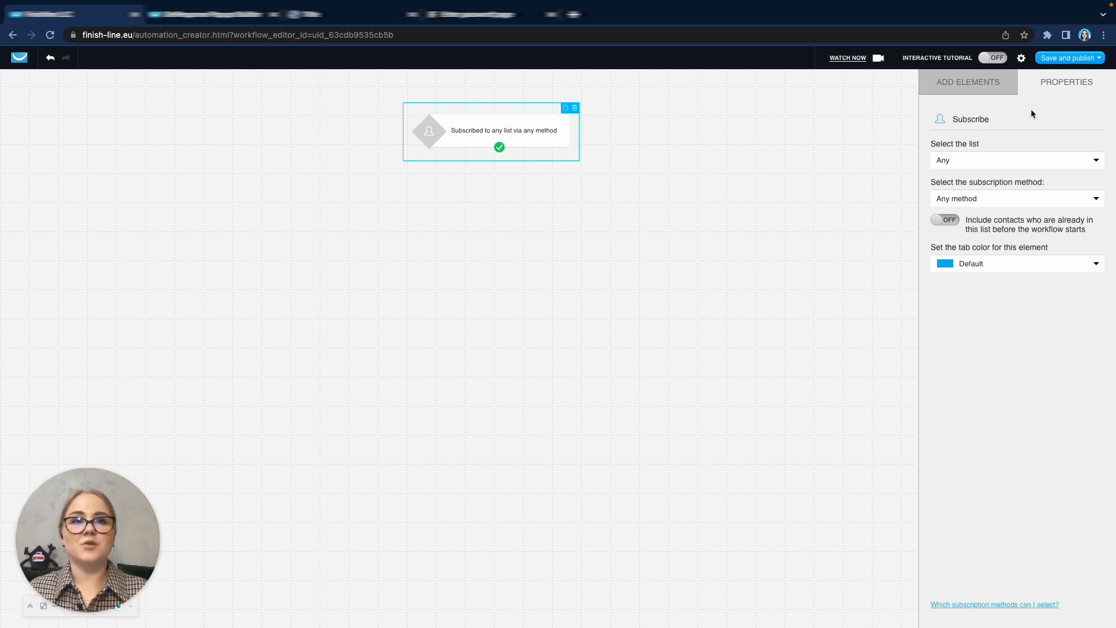
pyautogui.click(990, 200)
pyautogui.click(1012, 133)
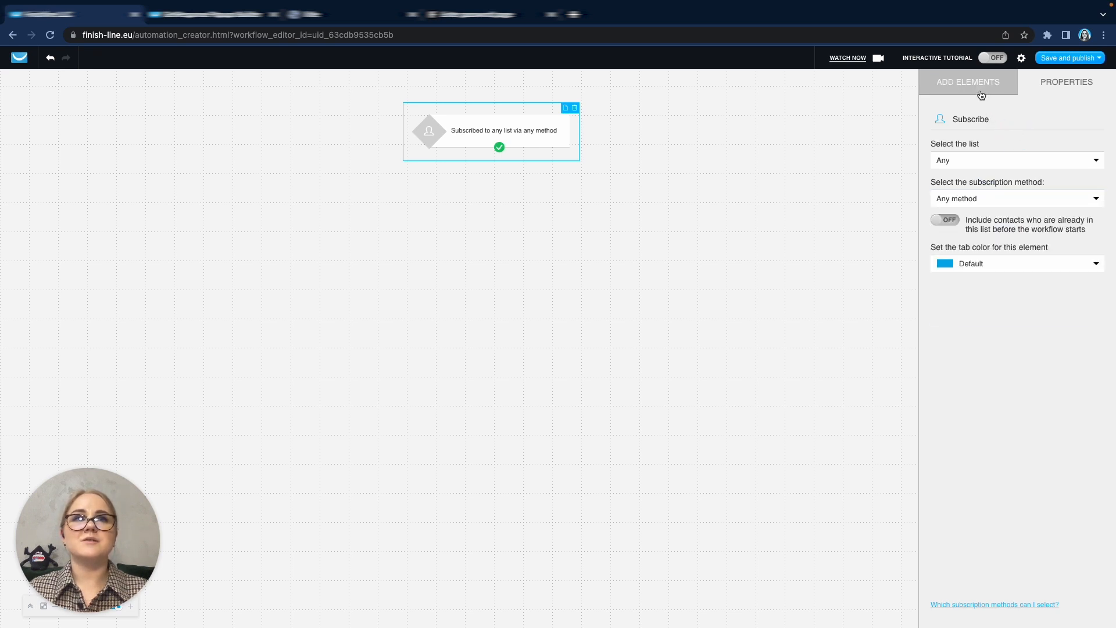
# Step: Add a Send message action linked to the subscription condition and align it directly beneath that condition
pyautogui.click(981, 95)
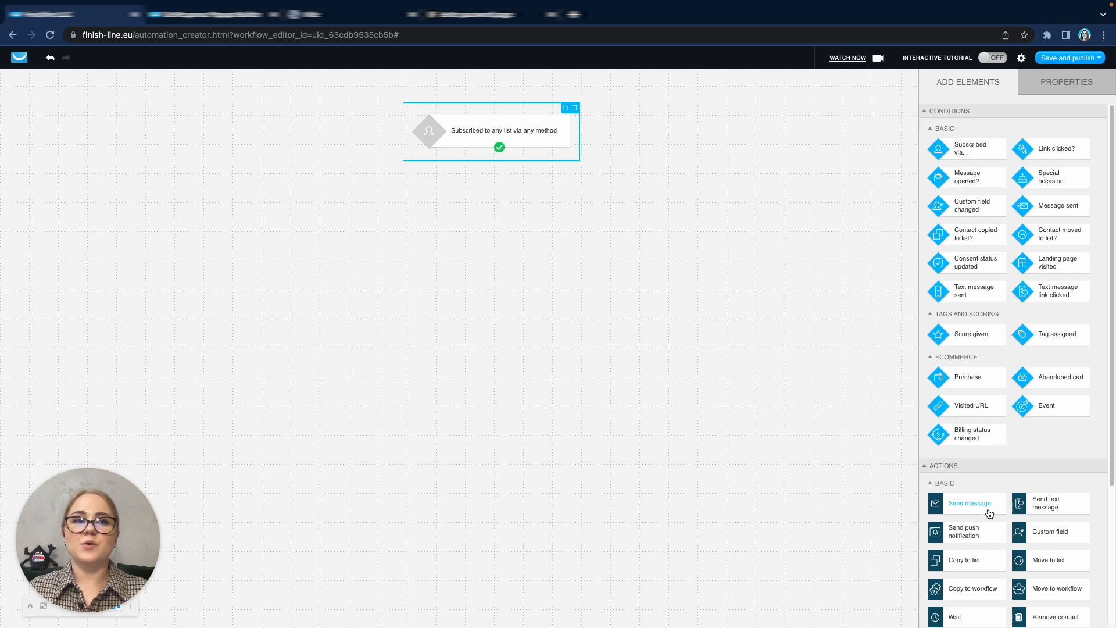
pyautogui.moveTo(990, 513); pyautogui.dragTo(499, 147)
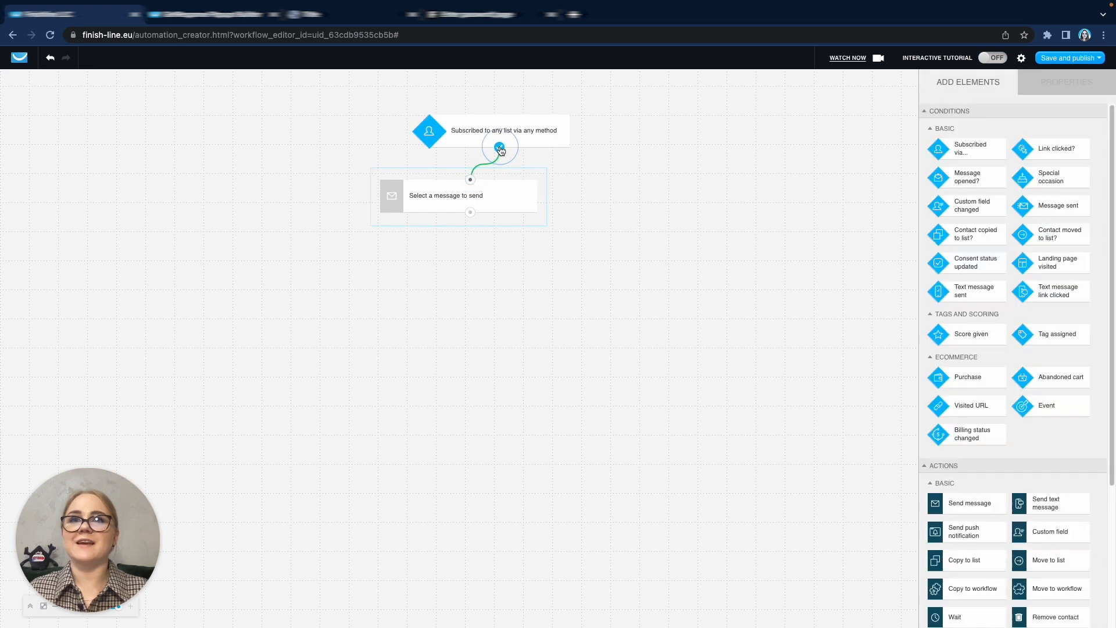
pyautogui.moveTo(500, 190); pyautogui.dragTo(526, 190)
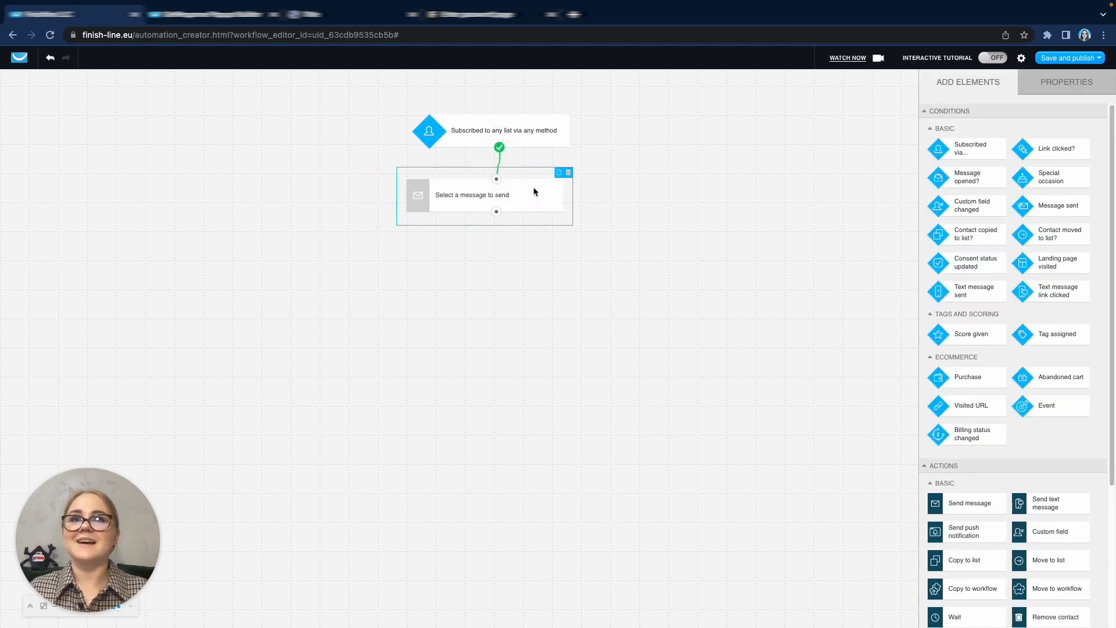
# Step: Set the Send message action to the automation message "New arrivals on finish-line!" and send it only to unique recipients
pyautogui.click(521, 194)
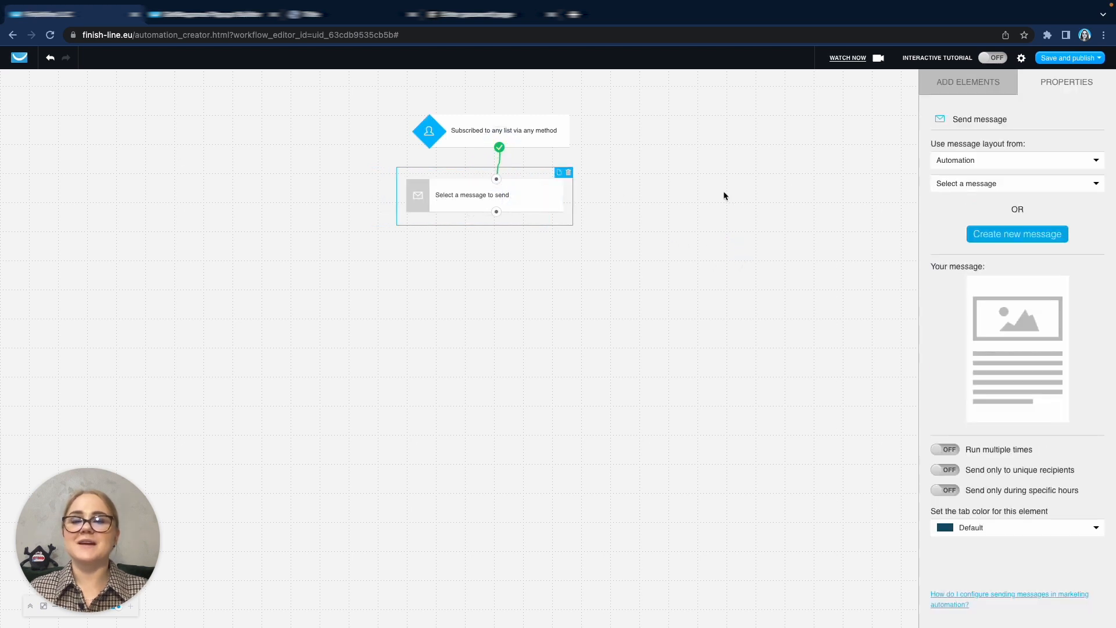
pyautogui.click(992, 184)
pyautogui.click(937, 220)
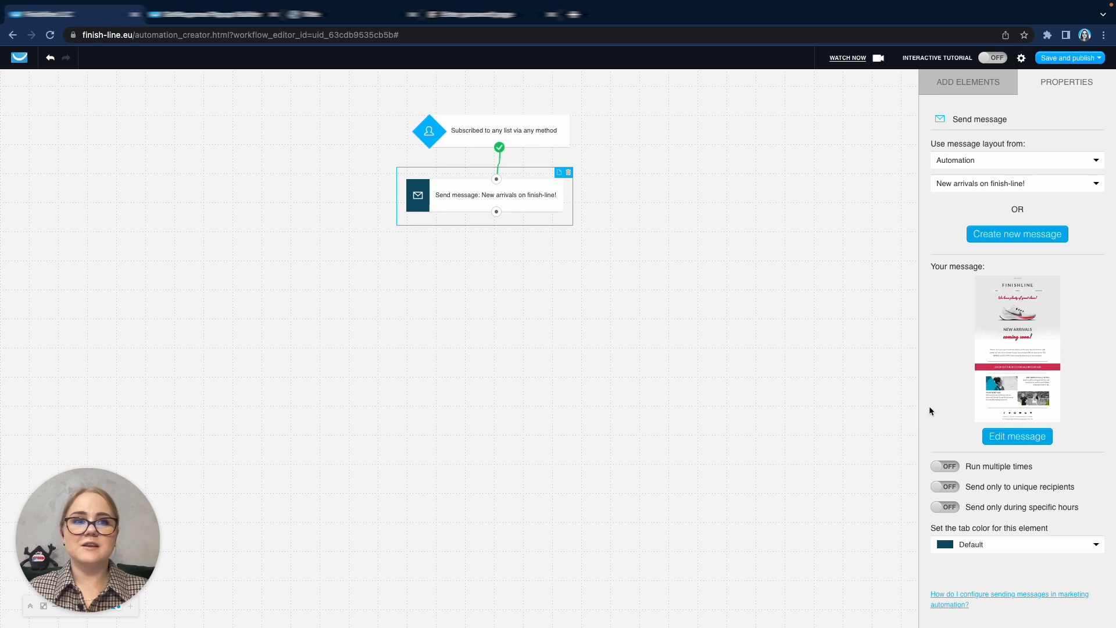
pyautogui.click(944, 487)
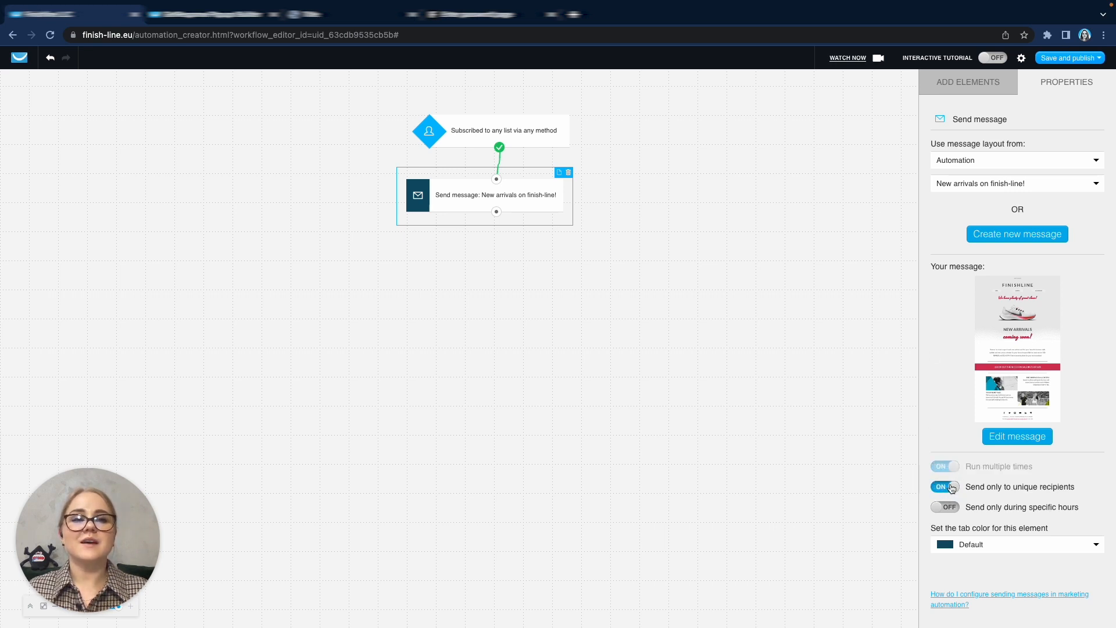
# Step: Add a Message opened? condition linked to the Send message action and align it beneath that action
pyautogui.click(959, 84)
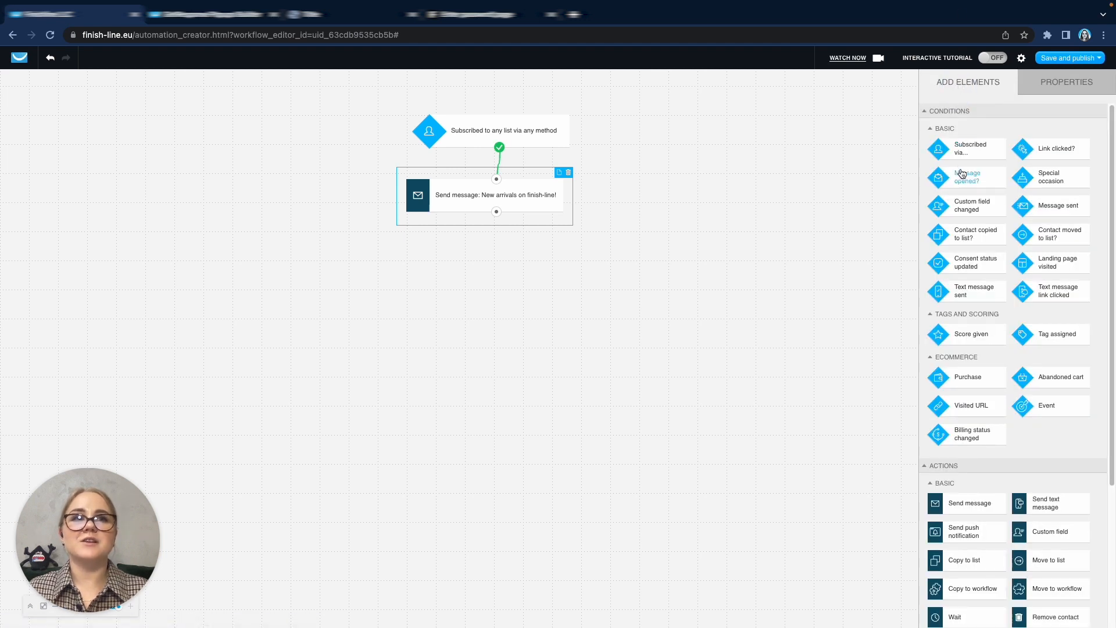
pyautogui.moveTo(964, 177); pyautogui.dragTo(496, 212)
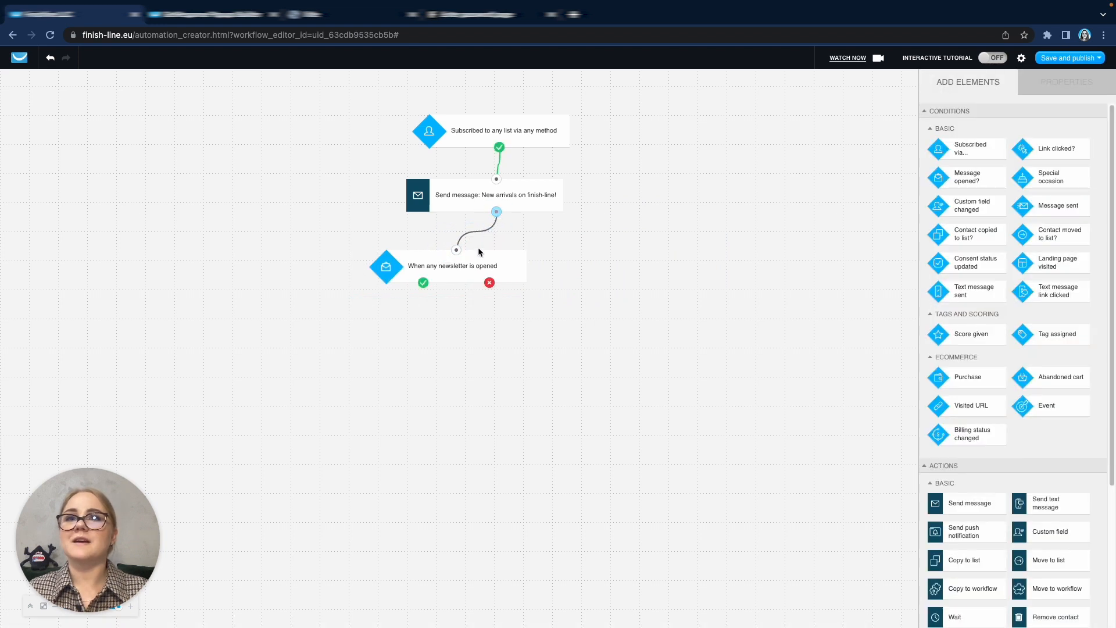
pyautogui.click(470, 268)
pyautogui.moveTo(471, 268); pyautogui.dragTo(497, 263)
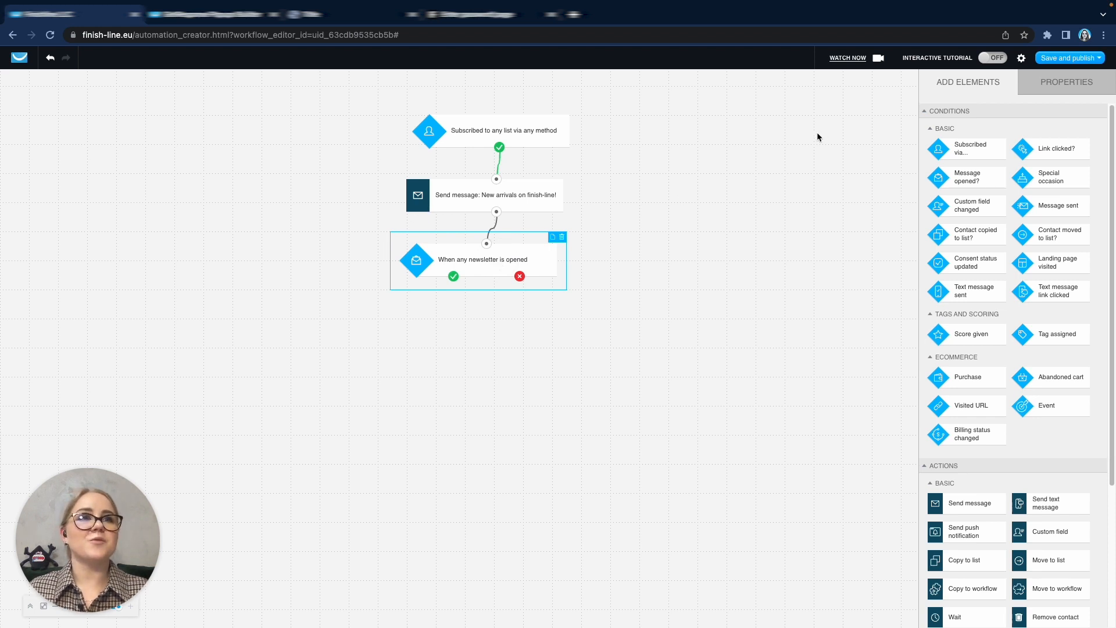
# Step: Add a Link clicked? condition to the positive branch of the newsletter-opened condition, nudge it closer and open its properties
pyautogui.moveTo(1081, 150); pyautogui.dragTo(454, 276)
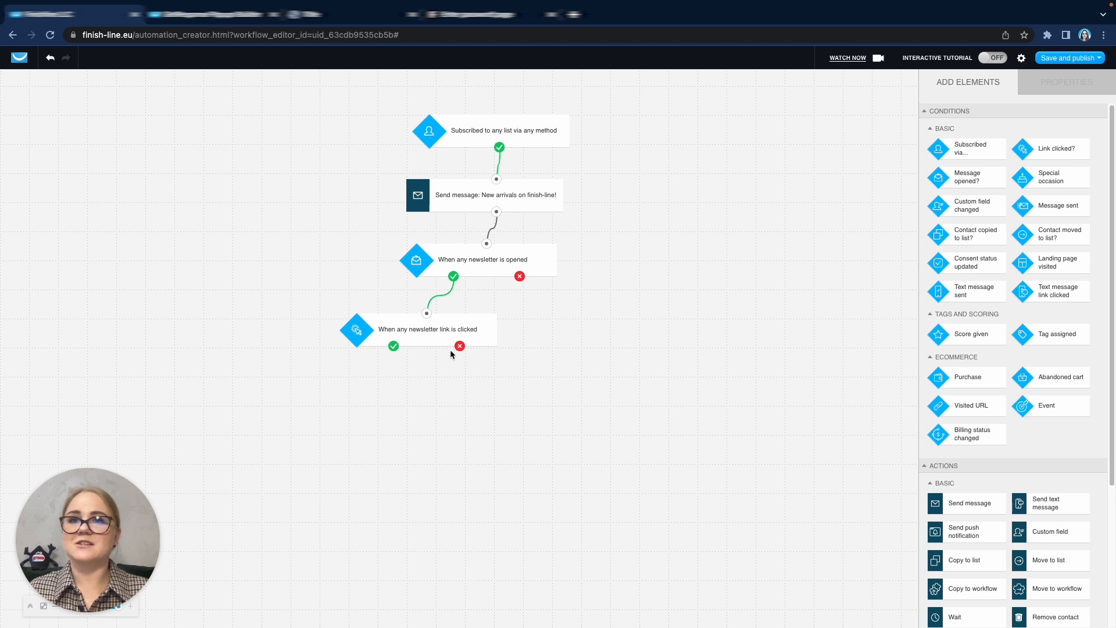
pyautogui.moveTo(428, 325); pyautogui.dragTo(431, 320)
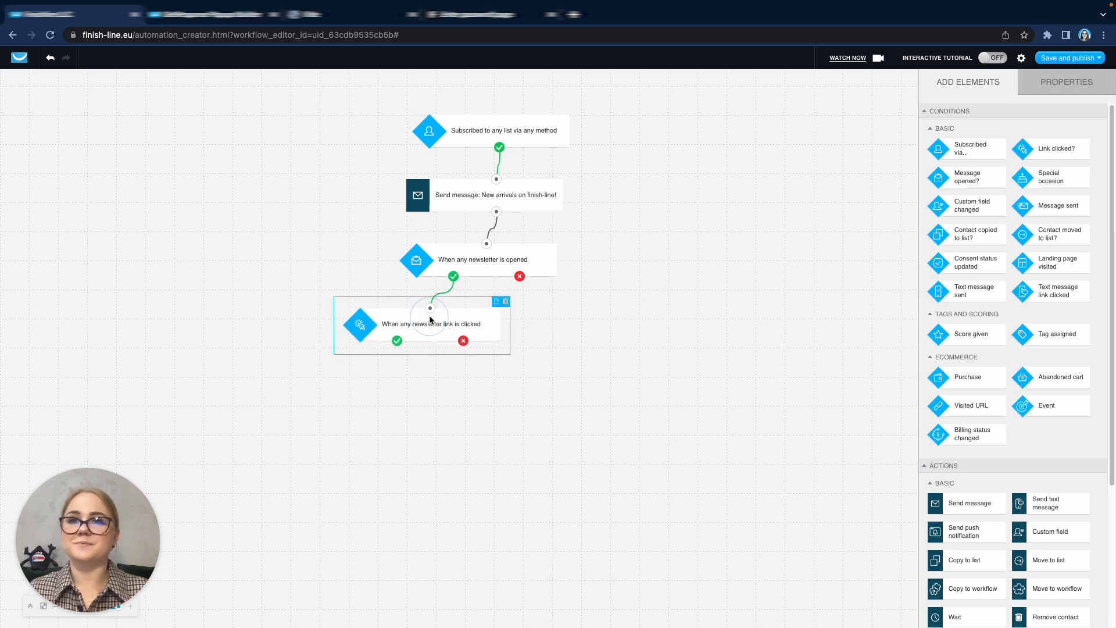
pyautogui.click(487, 335)
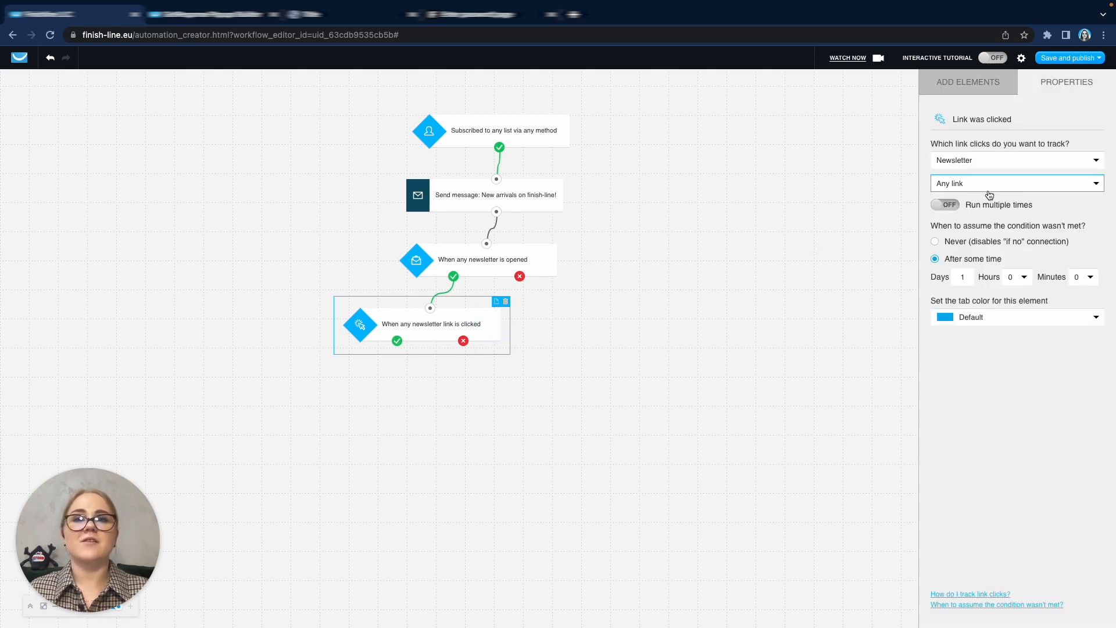
# Step: Add a Tag action on the negative branch of the newsletter-opened condition and have it assign the tag 1_inactive_contacts
pyautogui.click(965, 87)
pyautogui.scroll(-3, 963, 337)
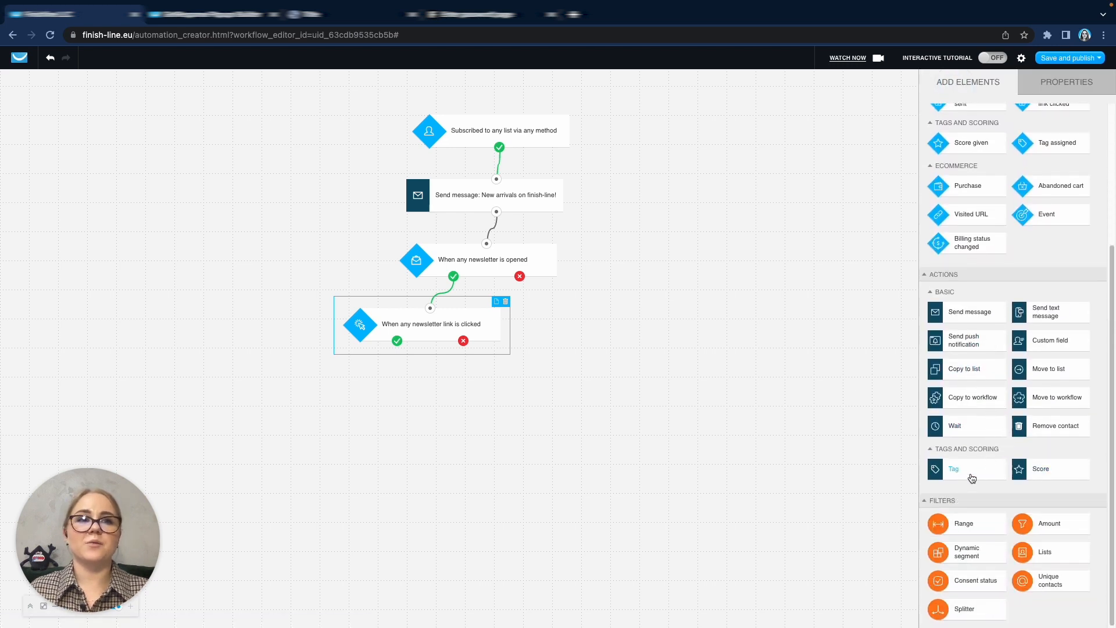
pyautogui.moveTo(970, 475); pyautogui.dragTo(612, 327)
pyautogui.click(592, 313)
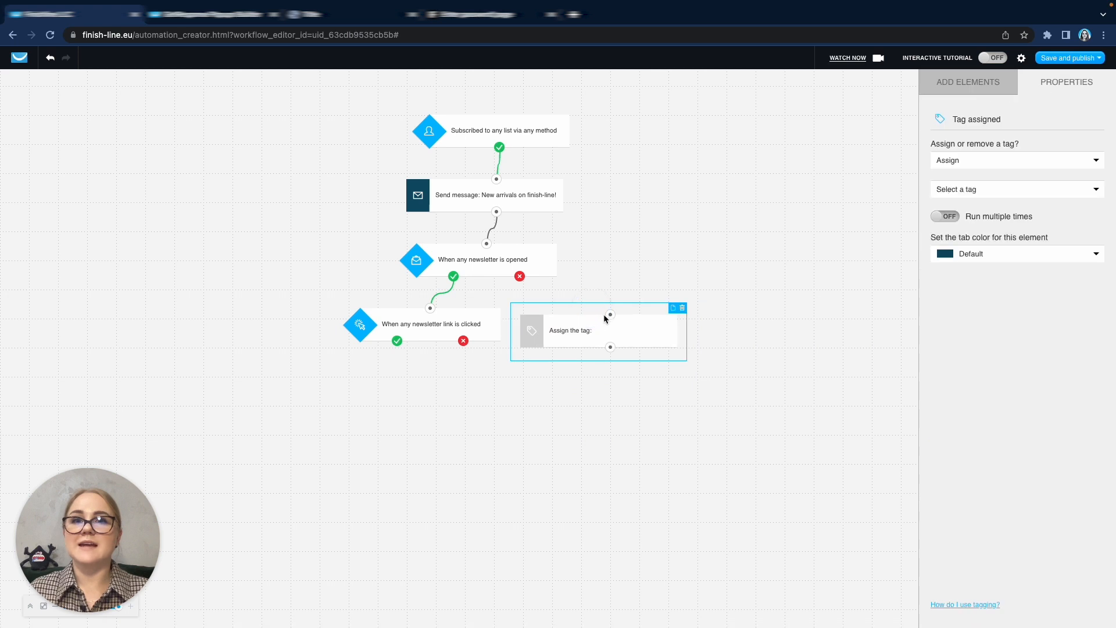
pyautogui.moveTo(610, 314); pyautogui.dragTo(519, 277)
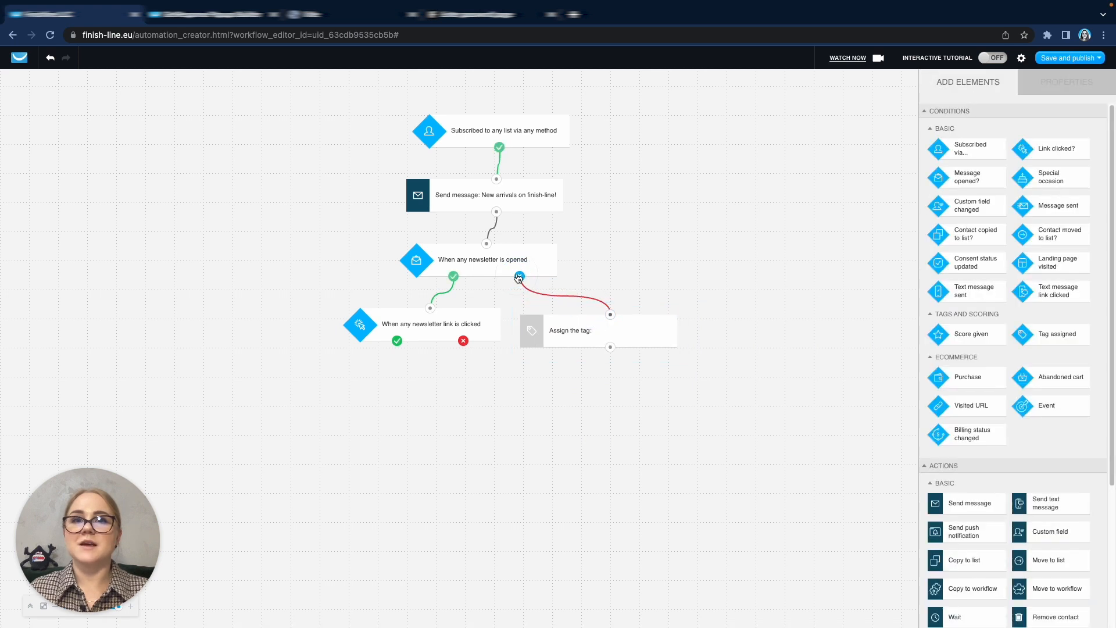
pyautogui.click(579, 325)
pyautogui.click(987, 196)
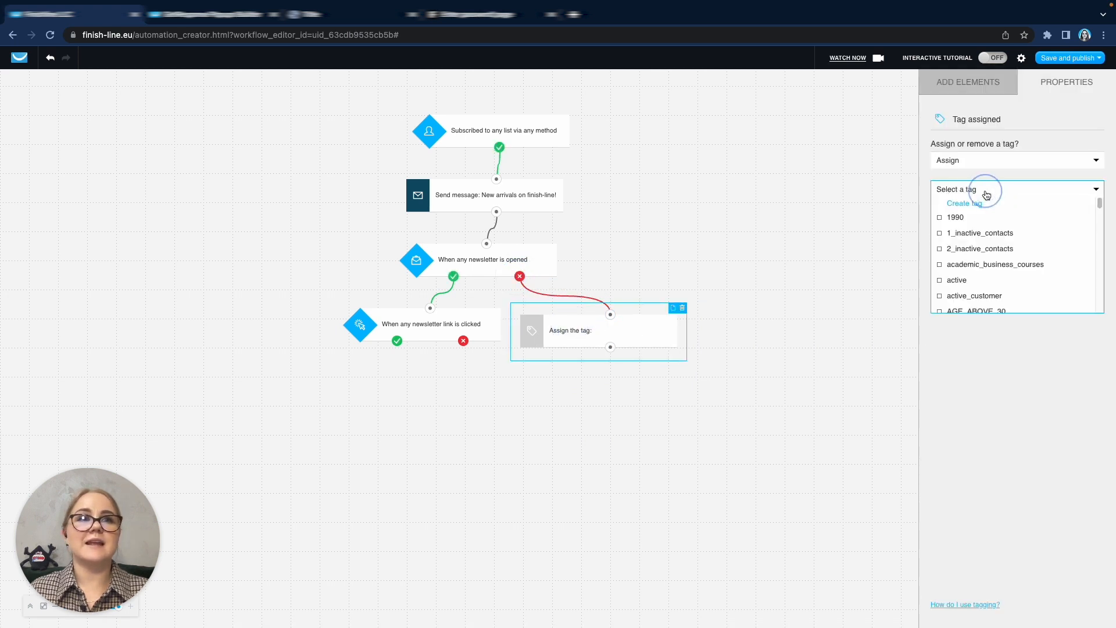
pyautogui.click(988, 234)
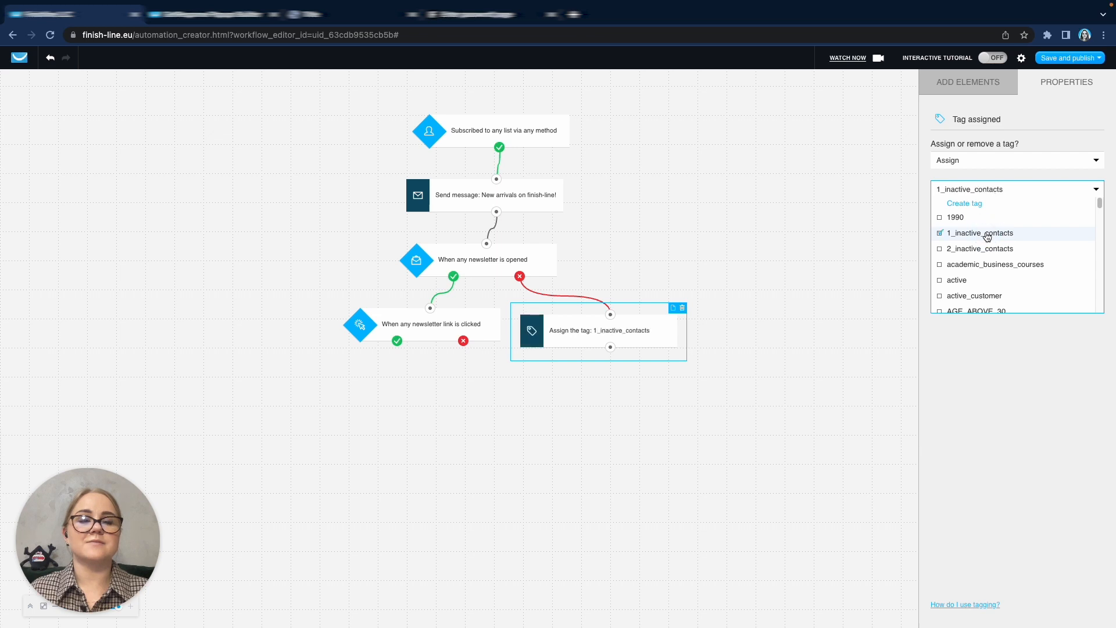
pyautogui.click(767, 339)
# Step: Add a Score action to the positive branch of the link-clicked condition and set it to add 100 points
pyautogui.moveTo(1019, 472); pyautogui.dragTo(397, 341)
pyautogui.moveTo(408, 396); pyautogui.dragTo(411, 386)
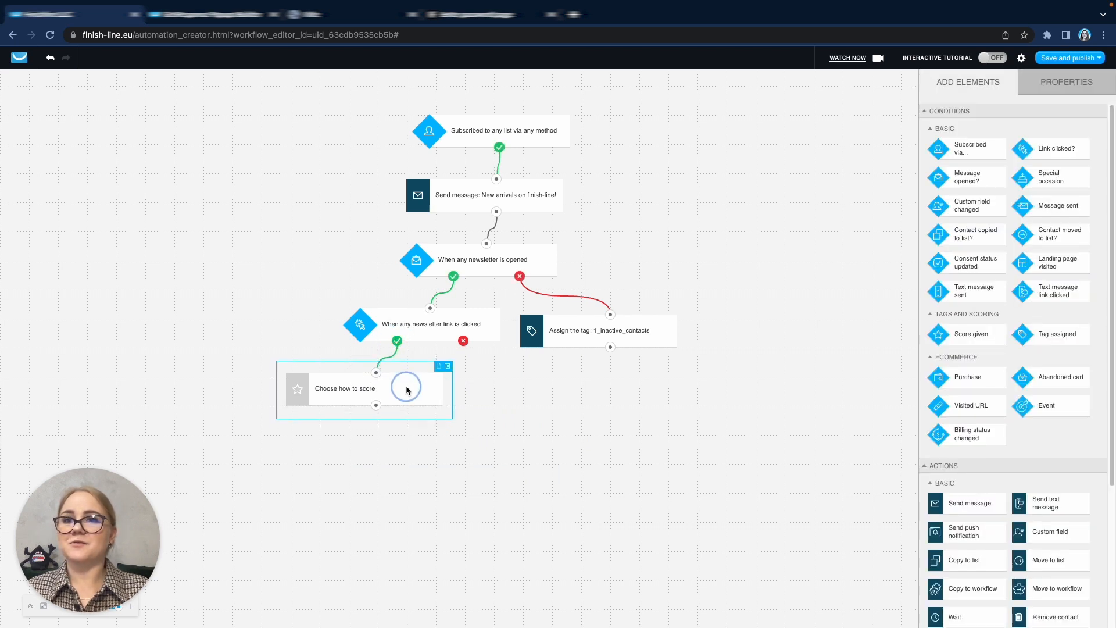
pyautogui.click(953, 183)
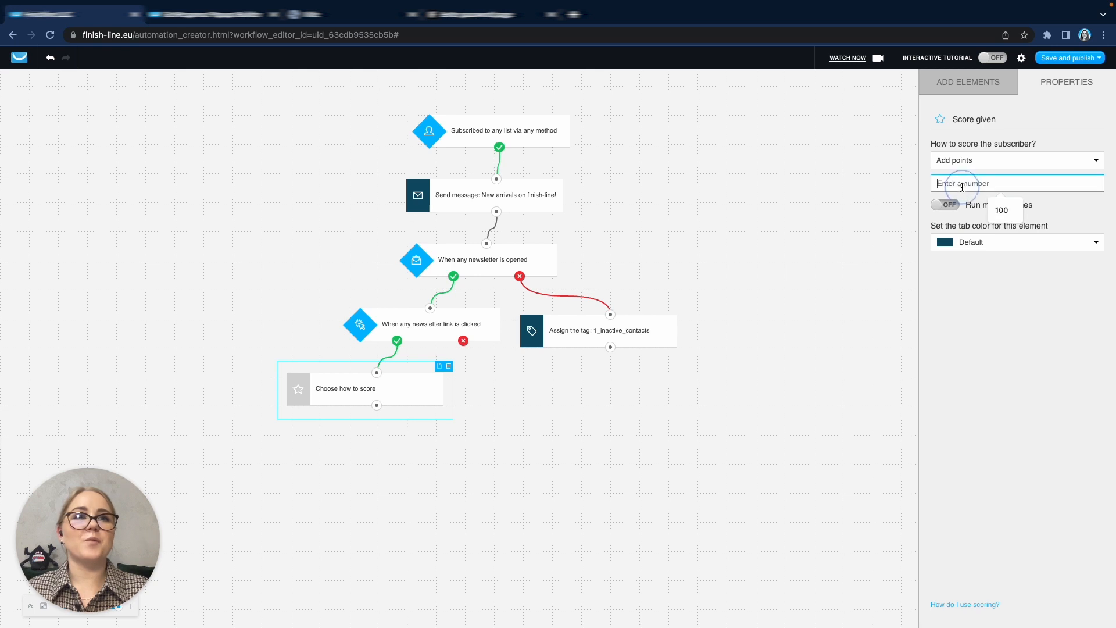
pyautogui.write('100')
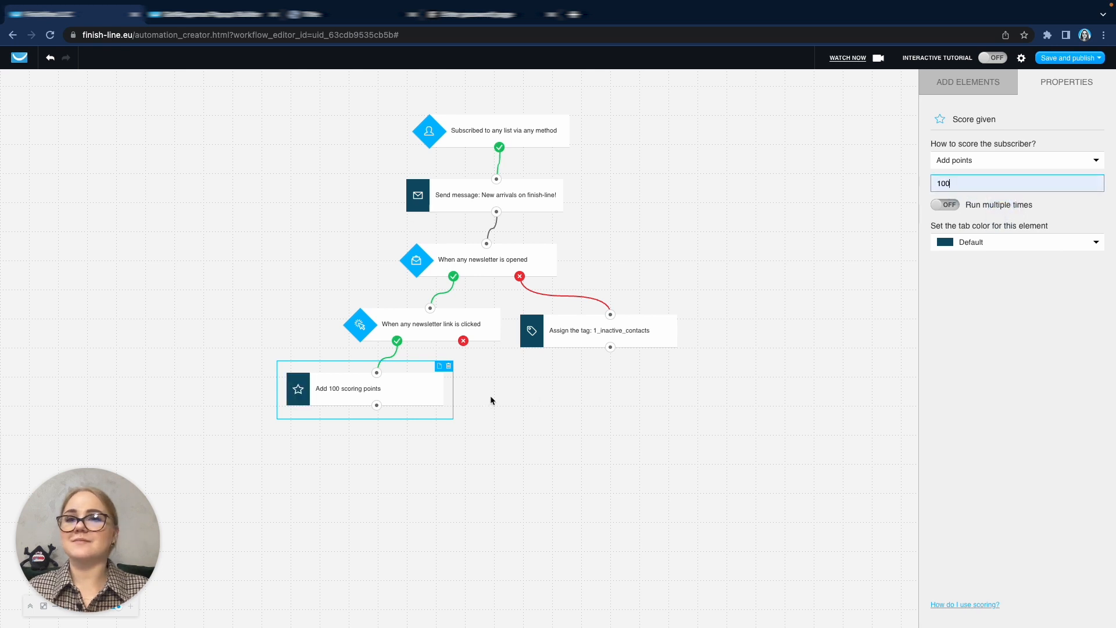
pyautogui.click(480, 401)
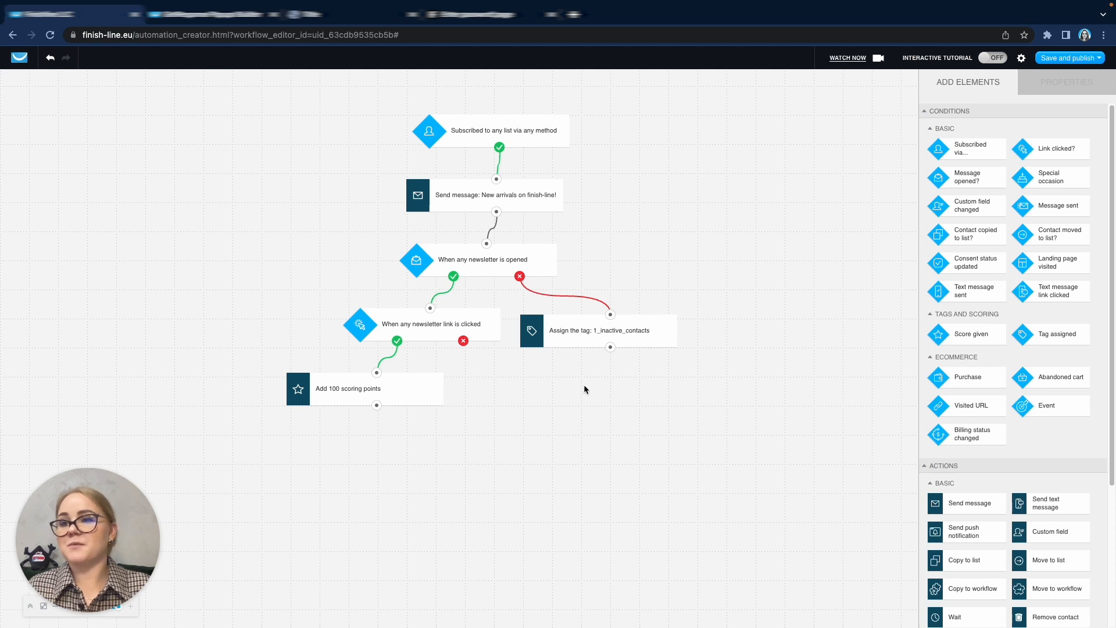
# Step: Add a Tag action on the negative branch of the link-clicked condition and have it assign the tag 2_inactive_contacts
pyautogui.scroll(-5, 991, 490)
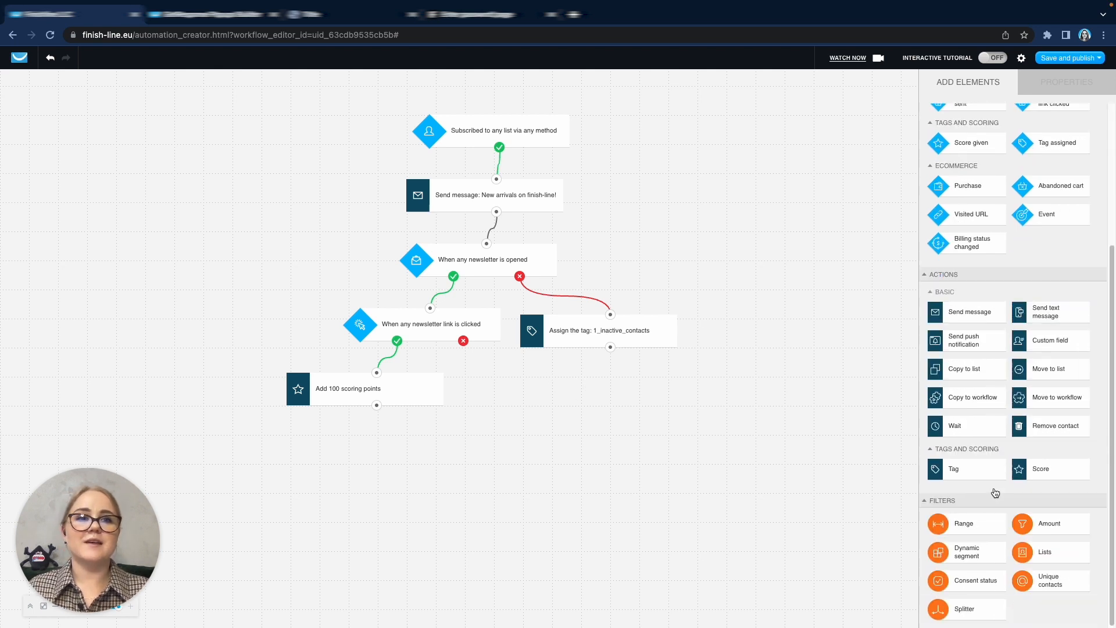
pyautogui.moveTo(965, 479)
pyautogui.mouseDown()
pyautogui.moveTo(652, 391)
pyautogui.moveTo(496, 373)
pyautogui.moveTo(523, 375)
pyautogui.moveTo(477, 352)
pyautogui.moveTo(552, 387)
pyautogui.mouseUp()
pyautogui.moveTo(555, 383); pyautogui.dragTo(464, 342)
pyautogui.click(578, 402)
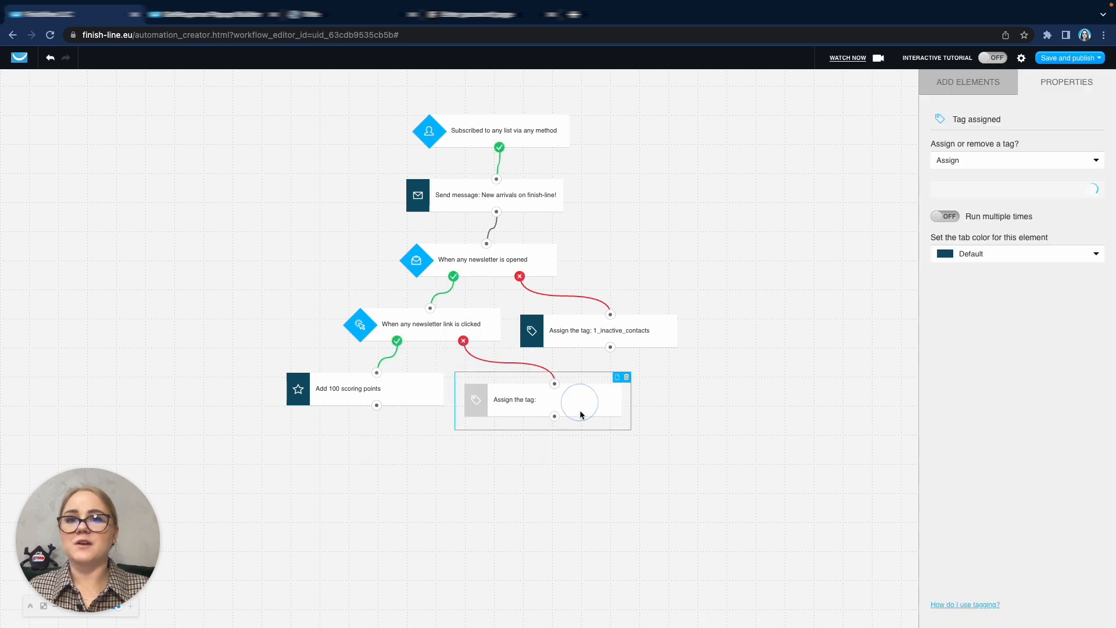
pyautogui.click(1001, 189)
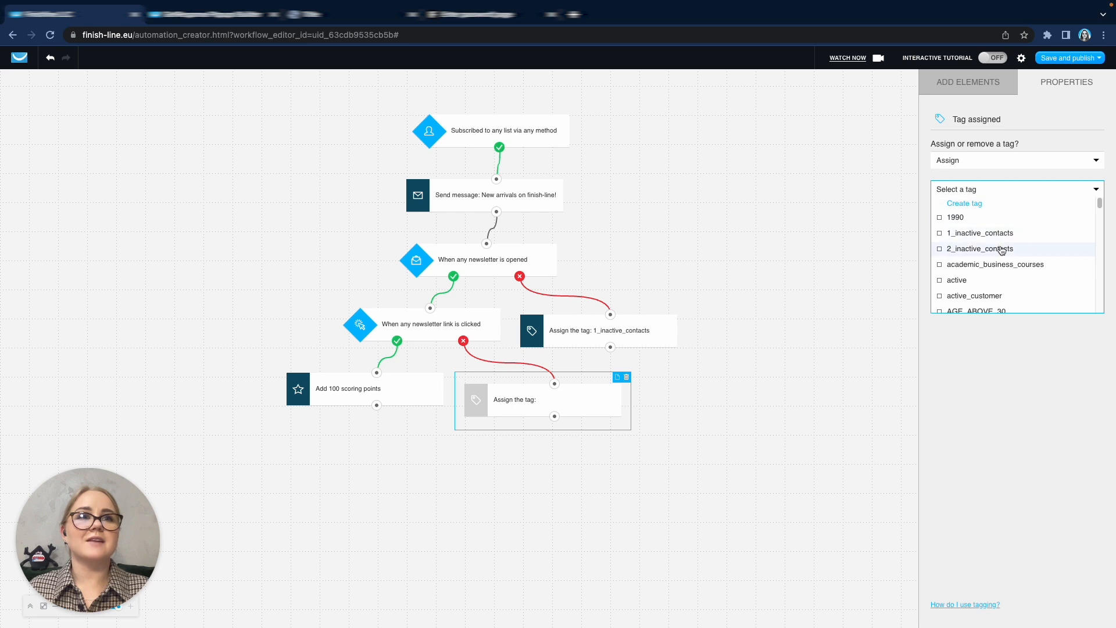
pyautogui.click(995, 248)
pyautogui.click(779, 419)
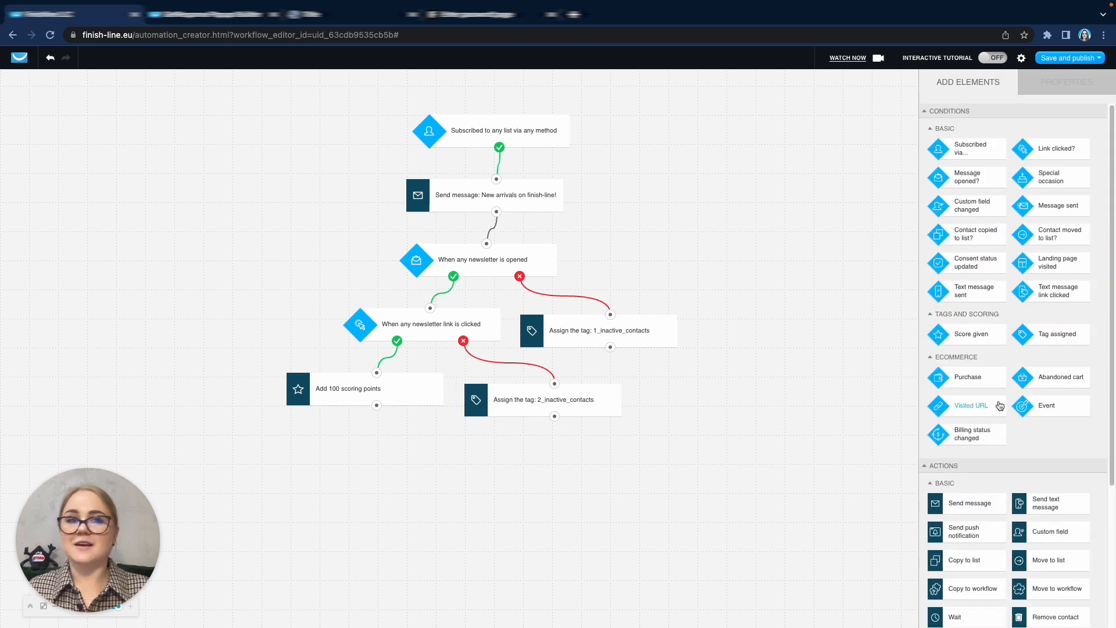
# Step: Add a Wait action of 1 day linked beneath the scoring action and view its delay options
pyautogui.scroll(-3, 990, 474)
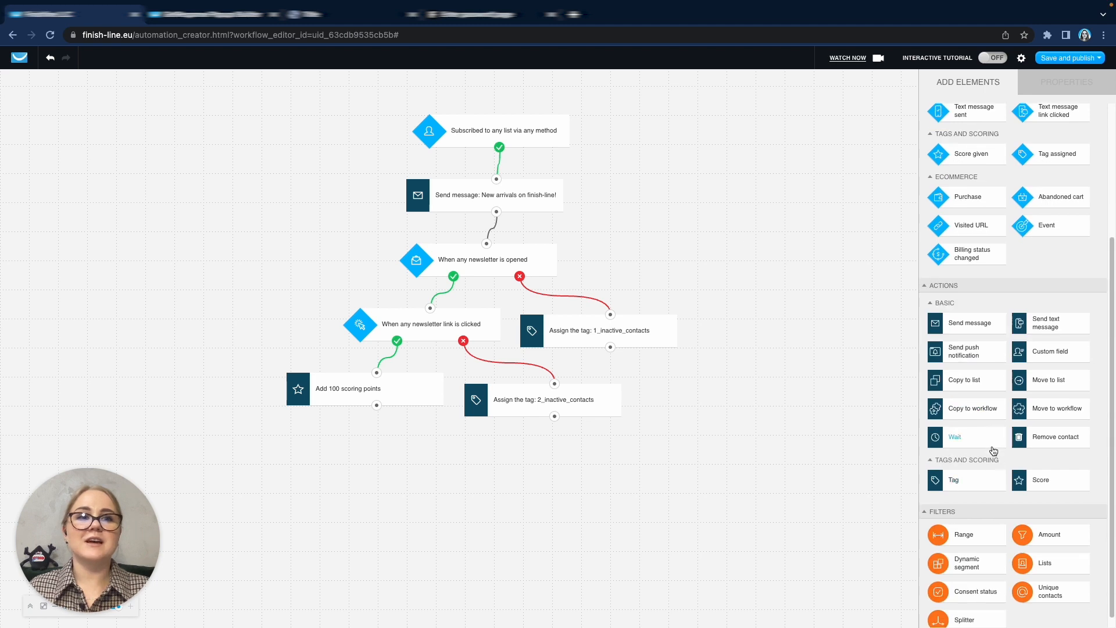
pyautogui.moveTo(977, 442); pyautogui.dragTo(377, 405)
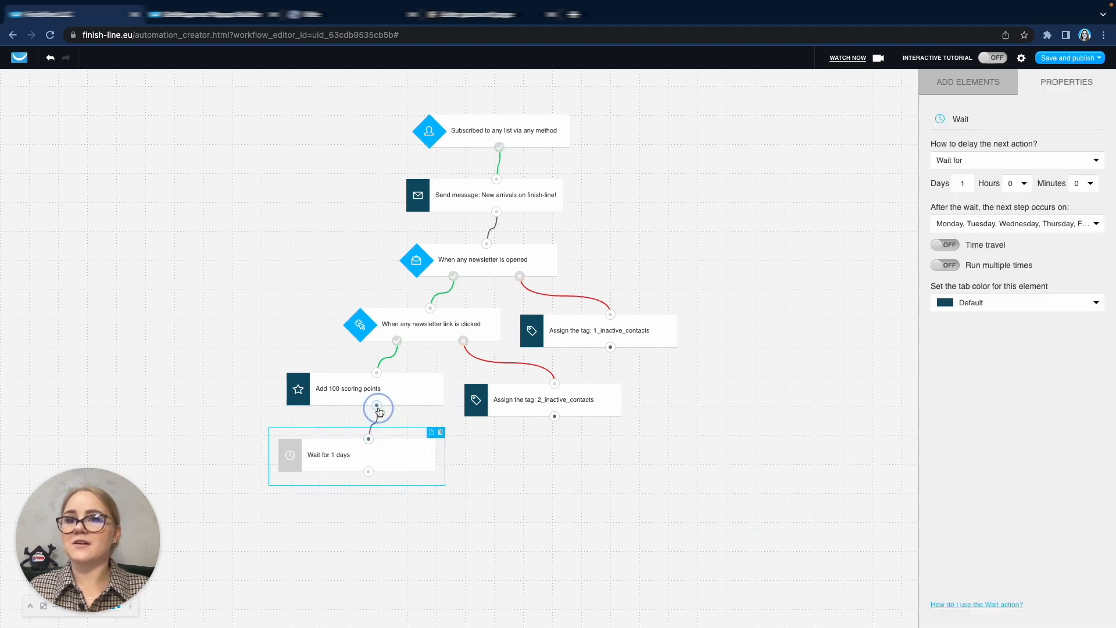
pyautogui.click(390, 455)
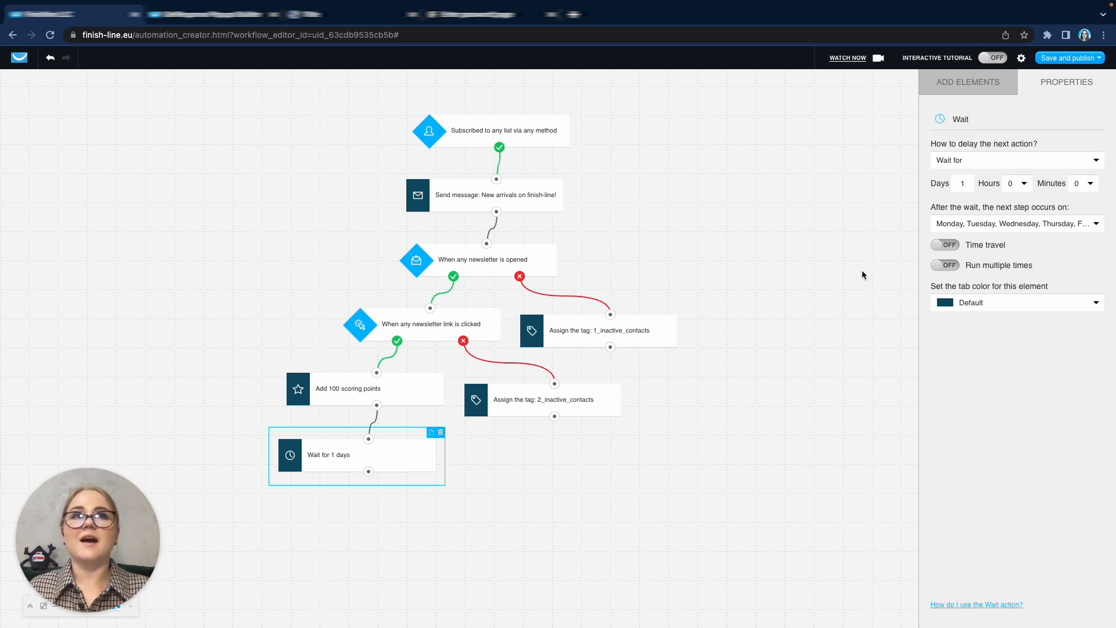
# Step: Add a second Send message action and link it to the end of the Wait action
pyautogui.click(960, 82)
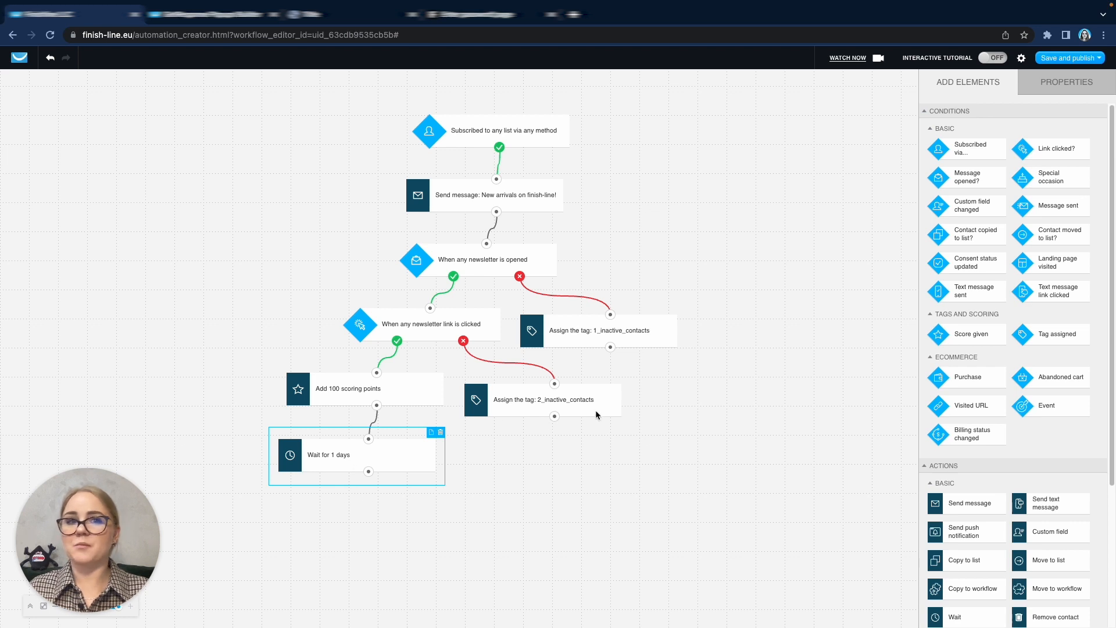
pyautogui.scroll(-3, 962, 431)
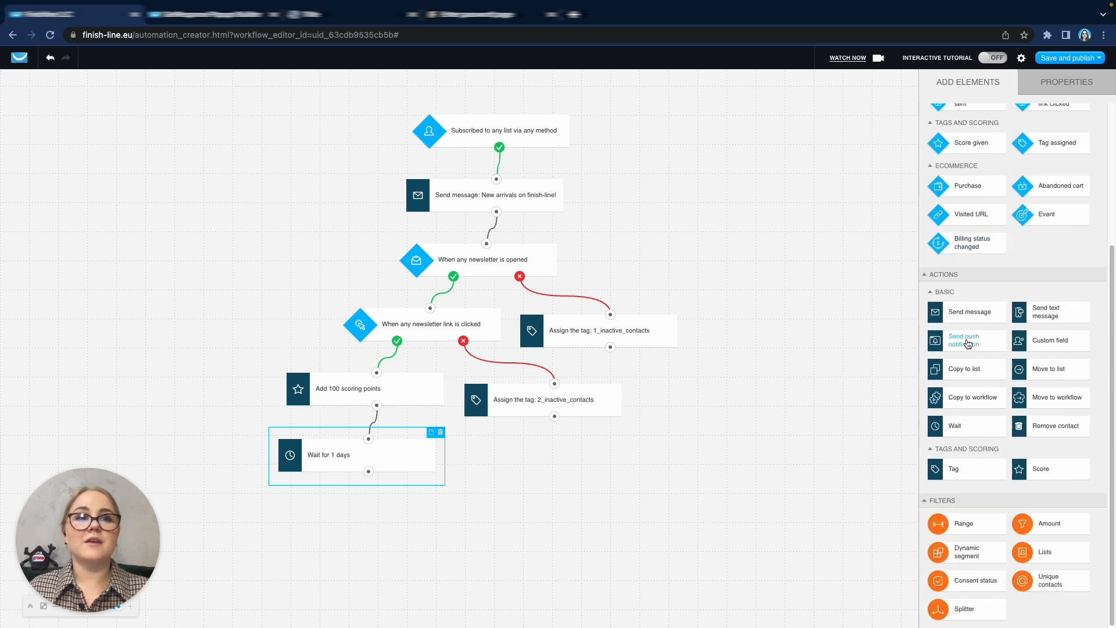
pyautogui.moveTo(972, 315); pyautogui.dragTo(368, 472)
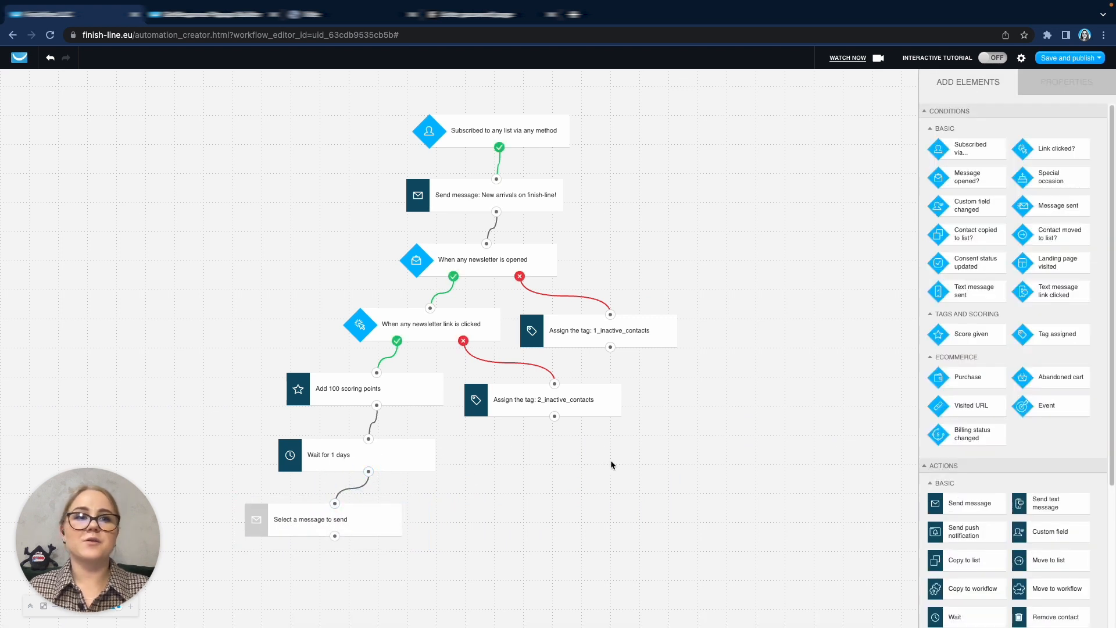
pyautogui.scroll(-3, 1031, 445)
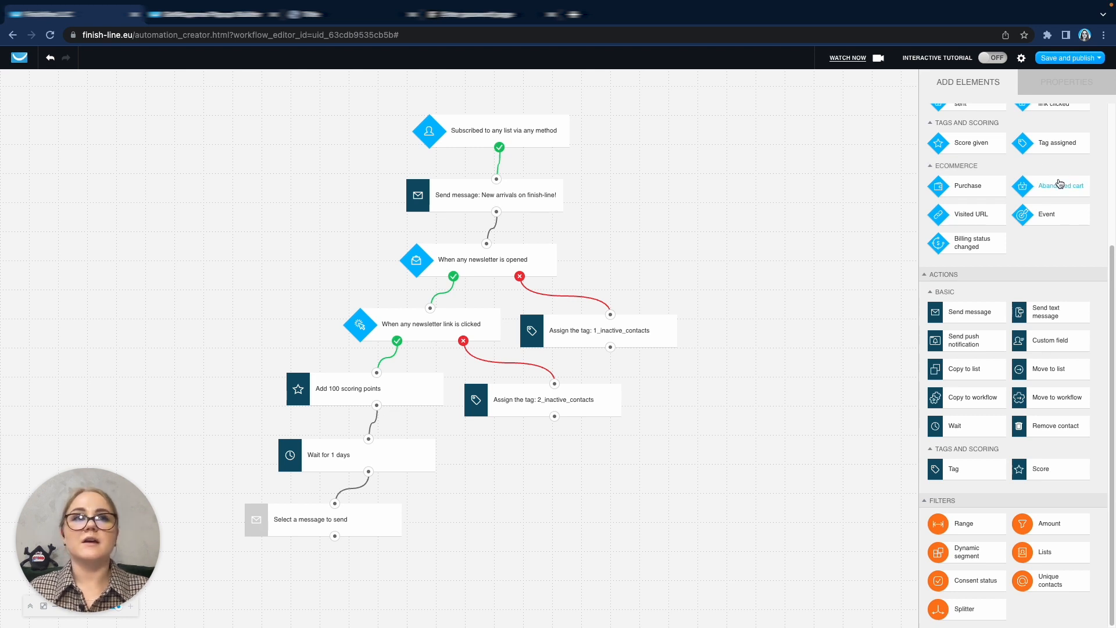
pyautogui.scroll(3, 1044, 210)
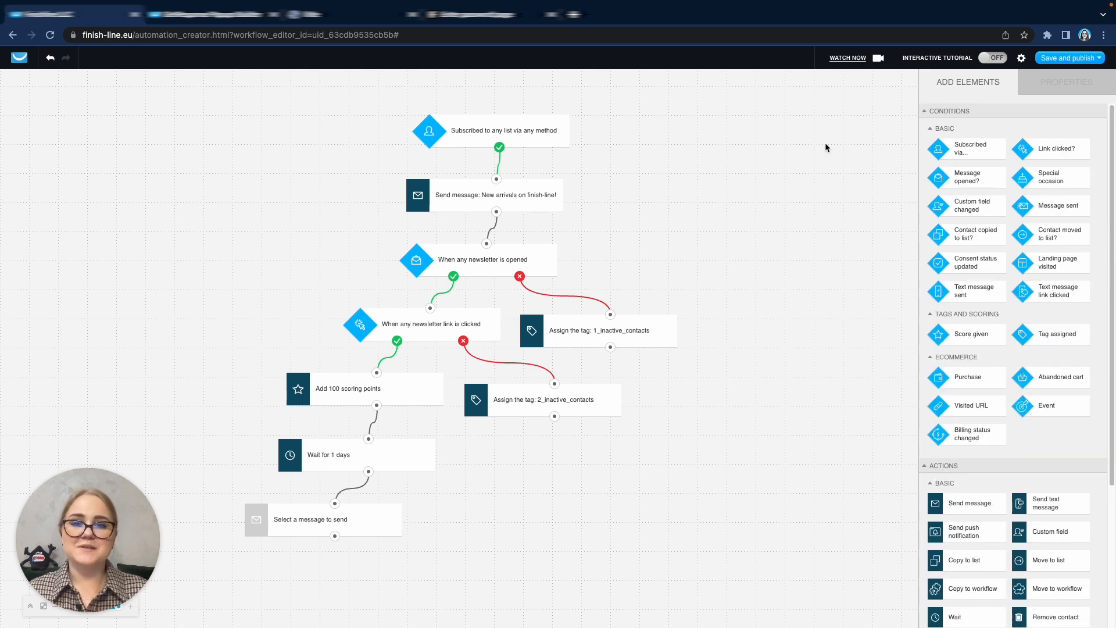